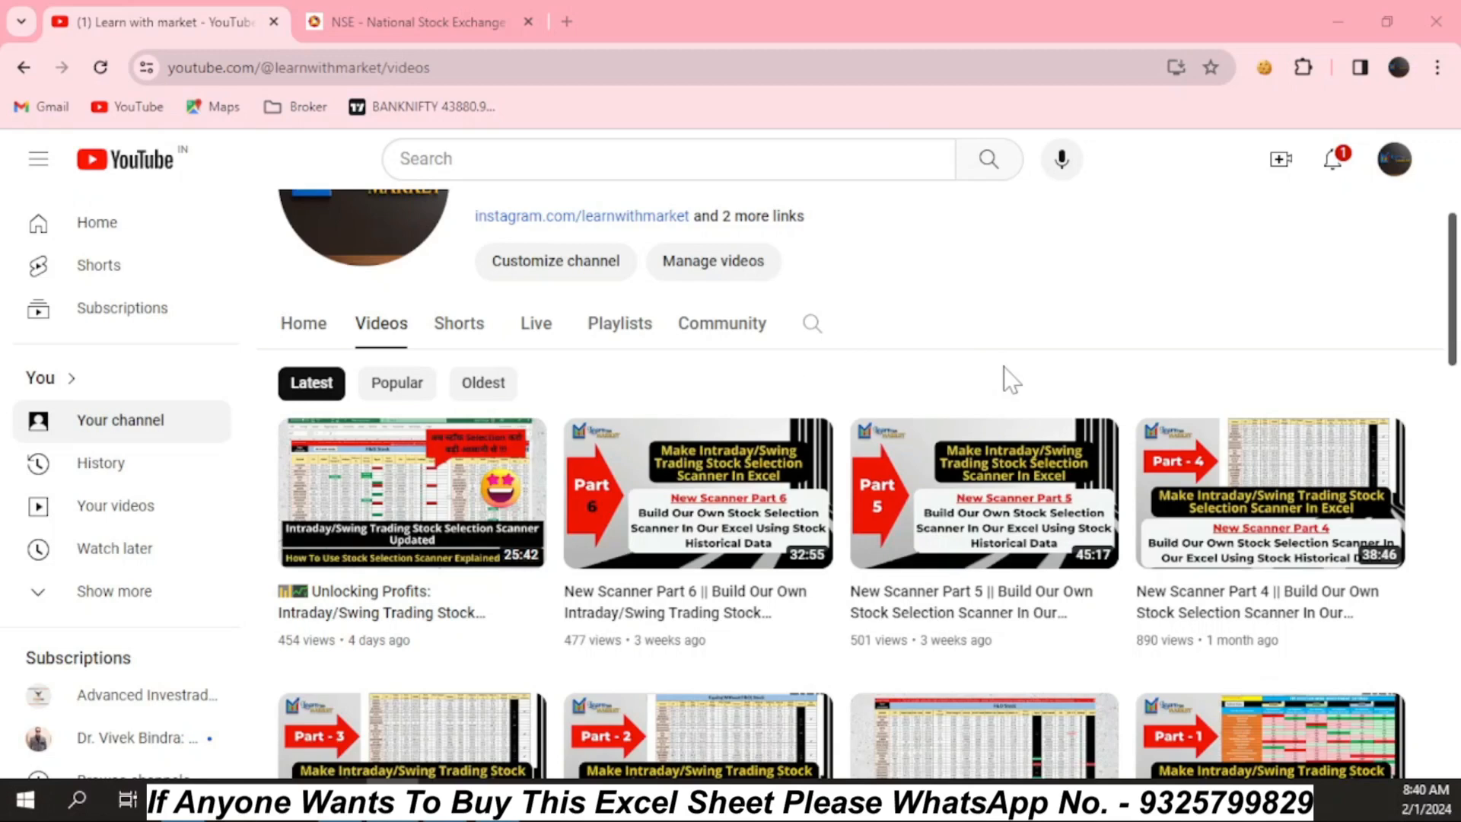
{"action": "scroll", "coordinate": [1005, 380], "scroll_direction": "down", "scroll_amount": 3}
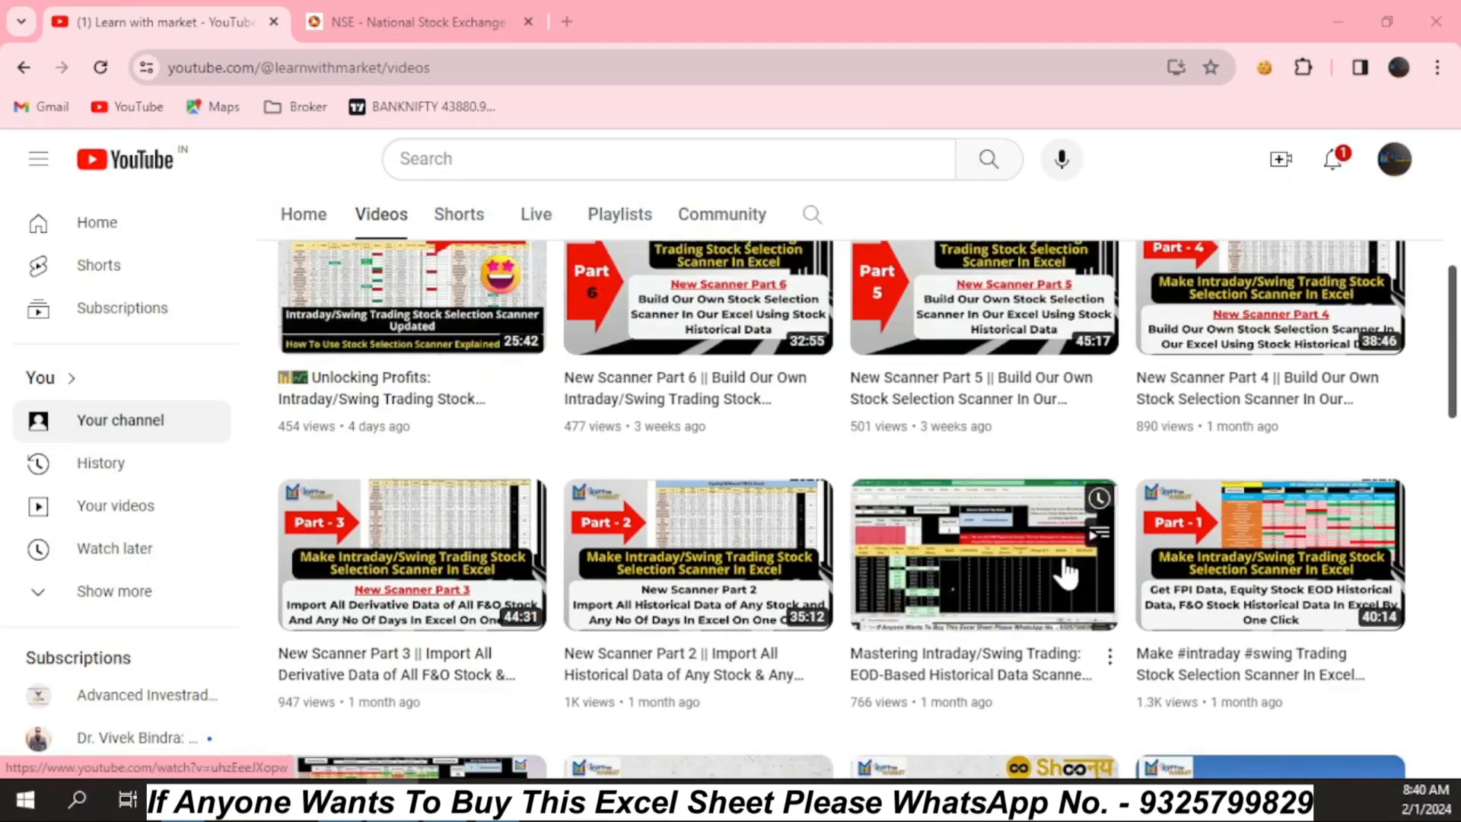
{"action": "scroll", "coordinate": [1066, 575], "scroll_direction": "up", "scroll_amount": 5}
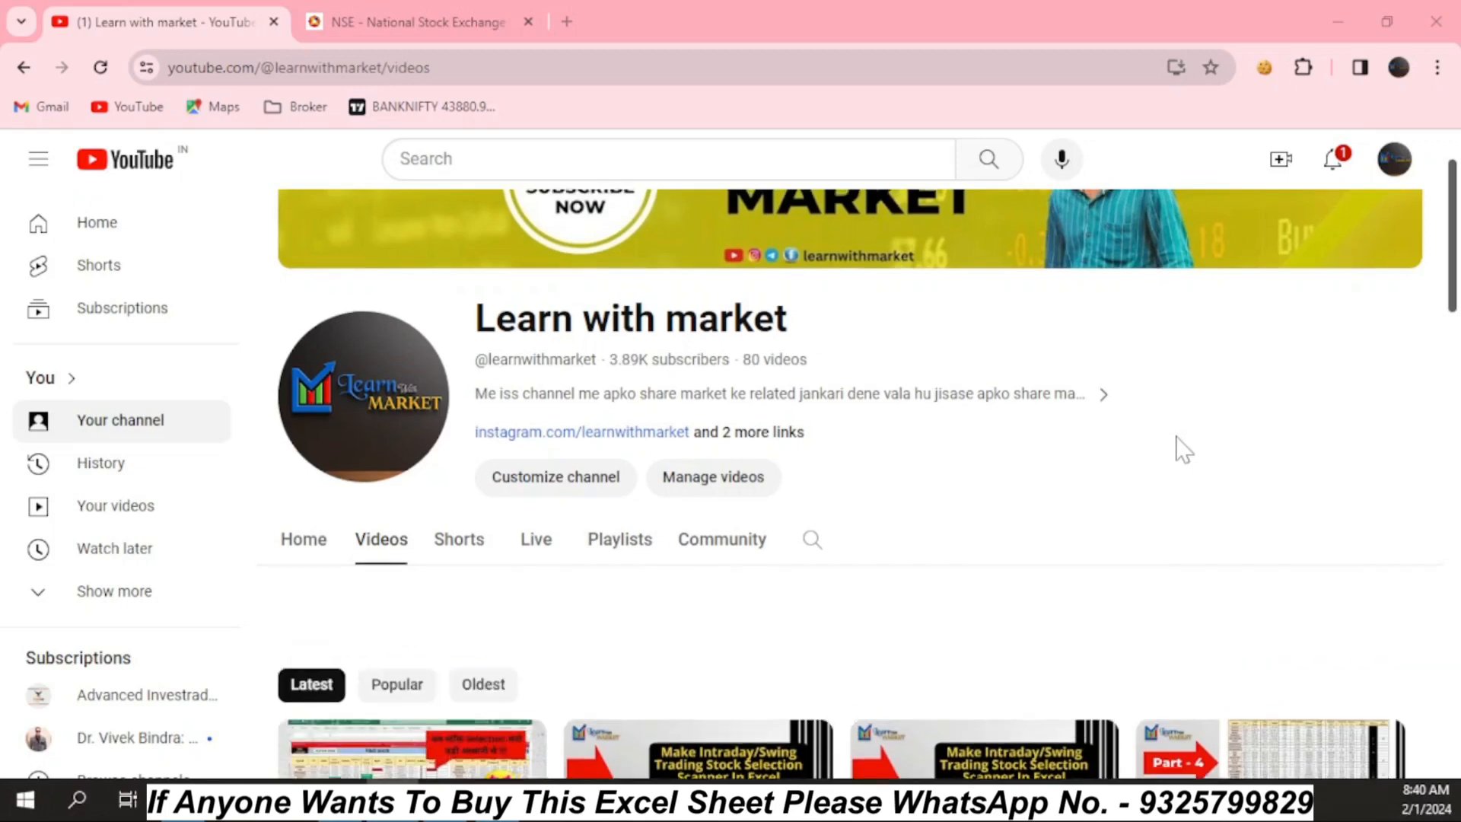
{"action": "scroll", "coordinate": [1185, 450], "scroll_direction": "up", "scroll_amount": 2}
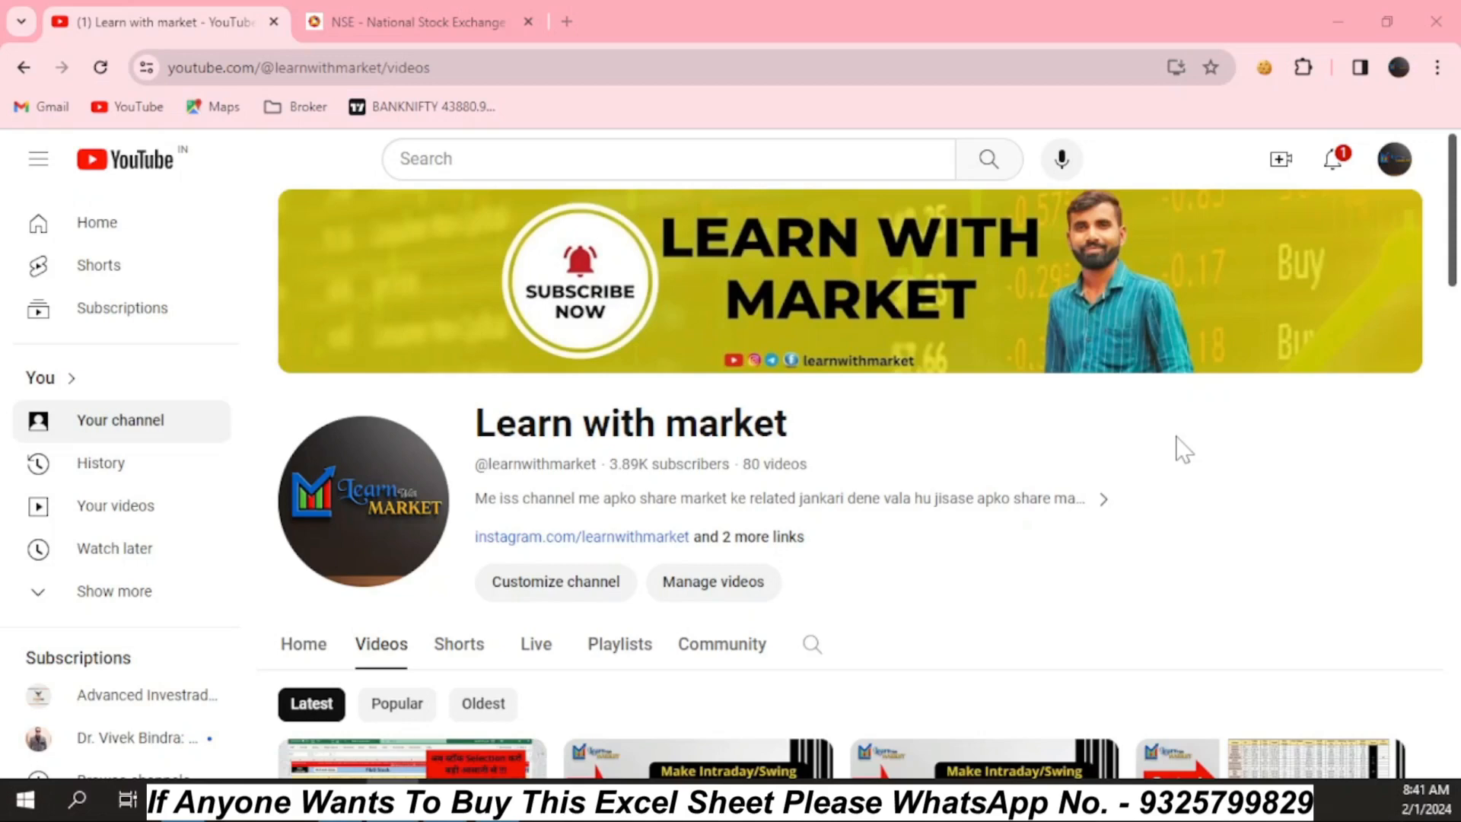
Switch to the Excel workbook and review the dates and bhavcopy links in the table on the URL sheet
{"action": "key", "text": "alt+Tab"}
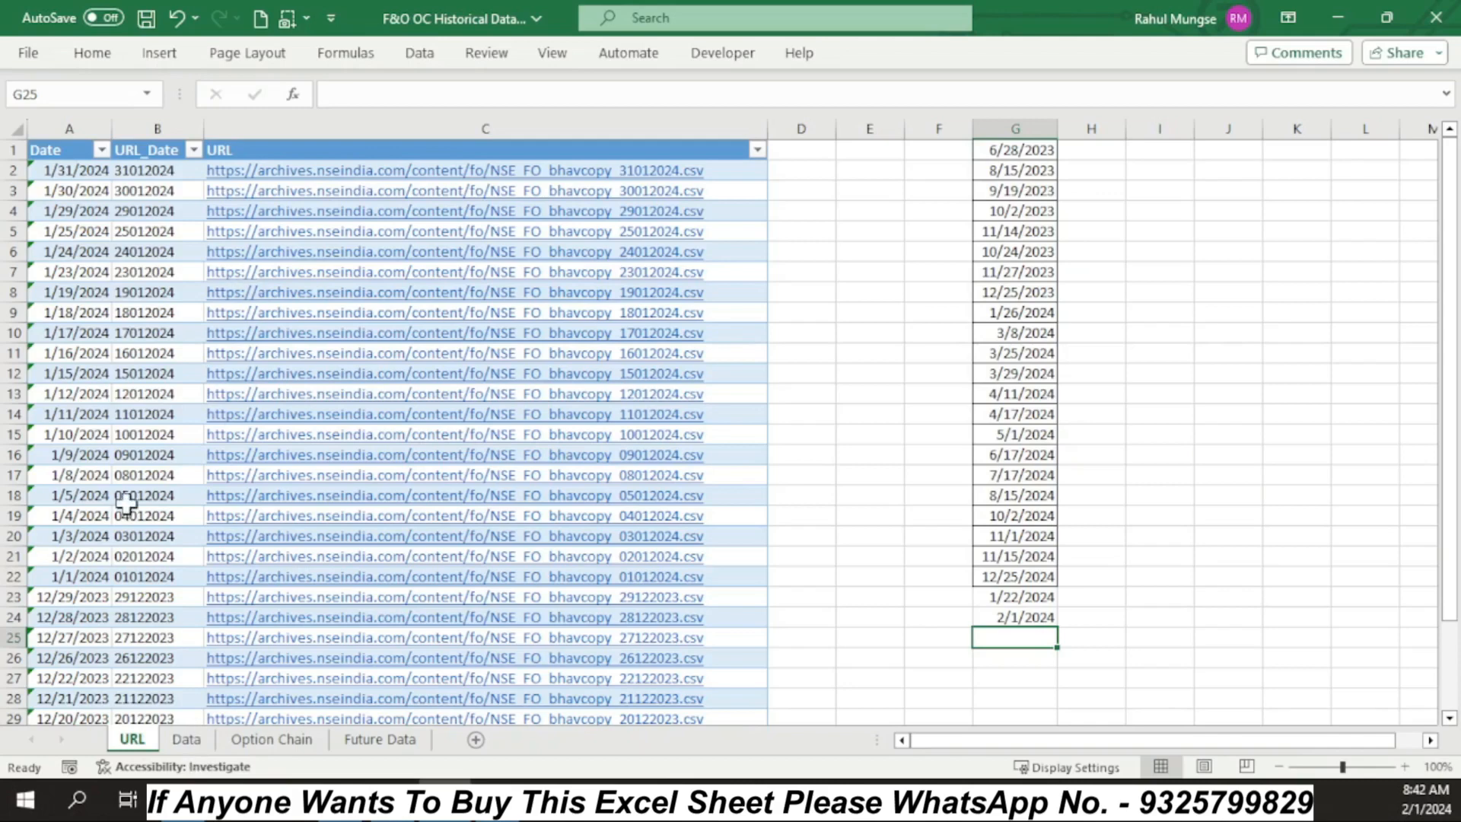
{"action": "left_click_drag", "start_coordinate": [79, 186], "coordinate": [373, 515]}
{"action": "left_click", "coordinate": [889, 271]}
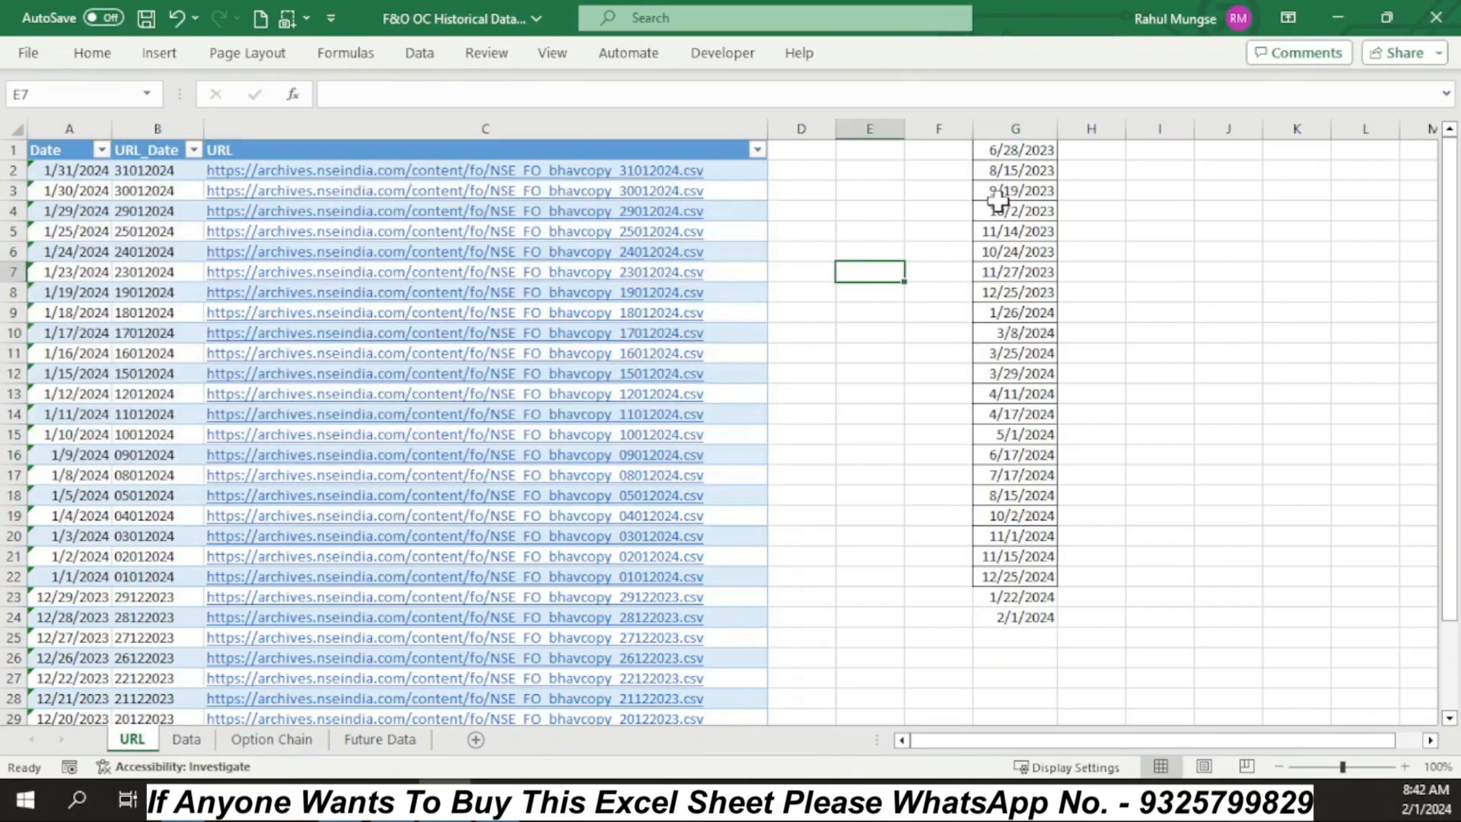
{"action": "left_click_drag", "start_coordinate": [61, 175], "coordinate": [66, 311]}
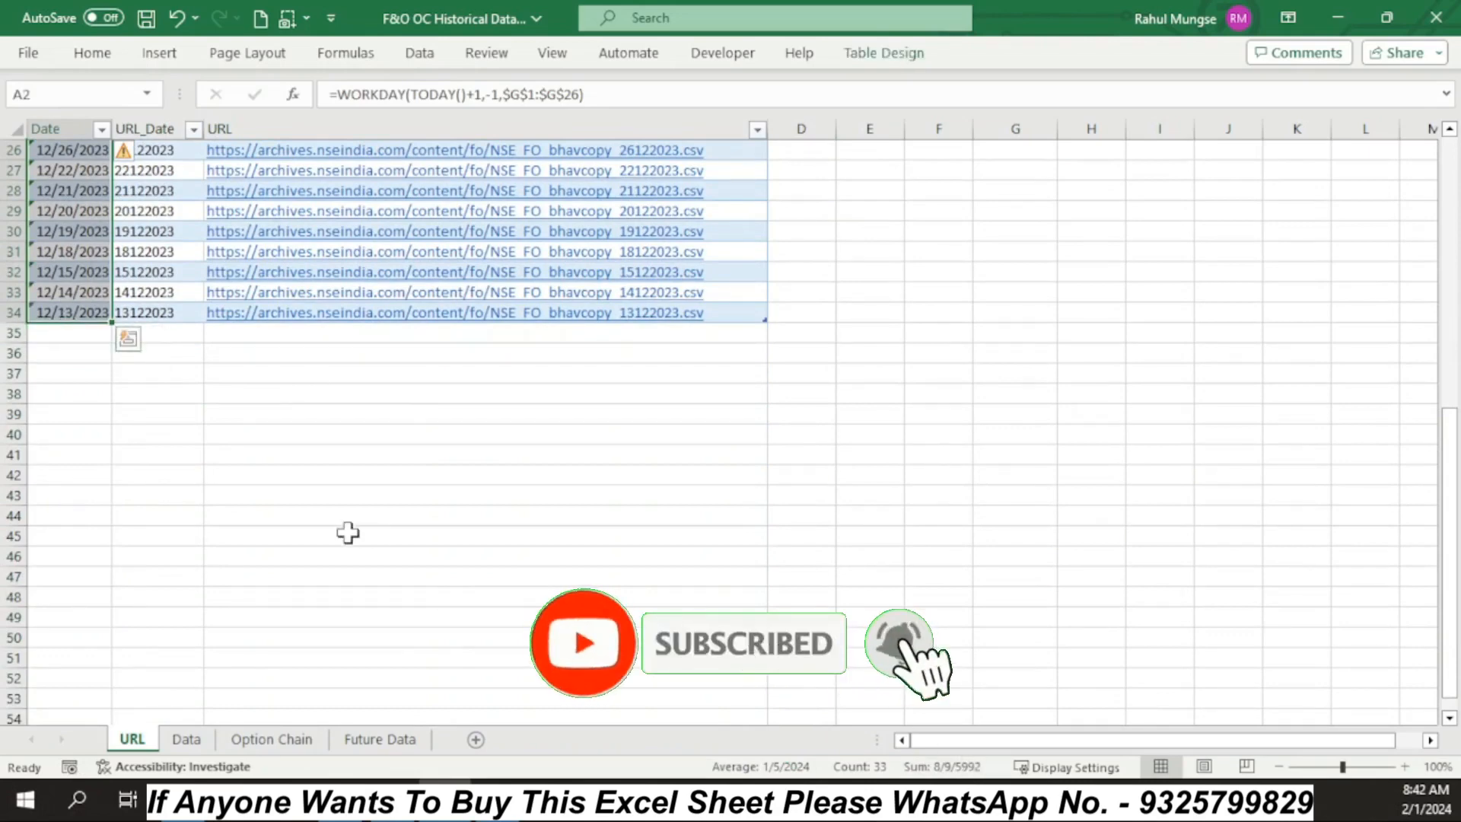
{"action": "scroll", "coordinate": [304, 496], "scroll_direction": "up", "scroll_amount": 8}
{"action": "scroll", "coordinate": [308, 512], "scroll_direction": "up", "scroll_amount": 1}
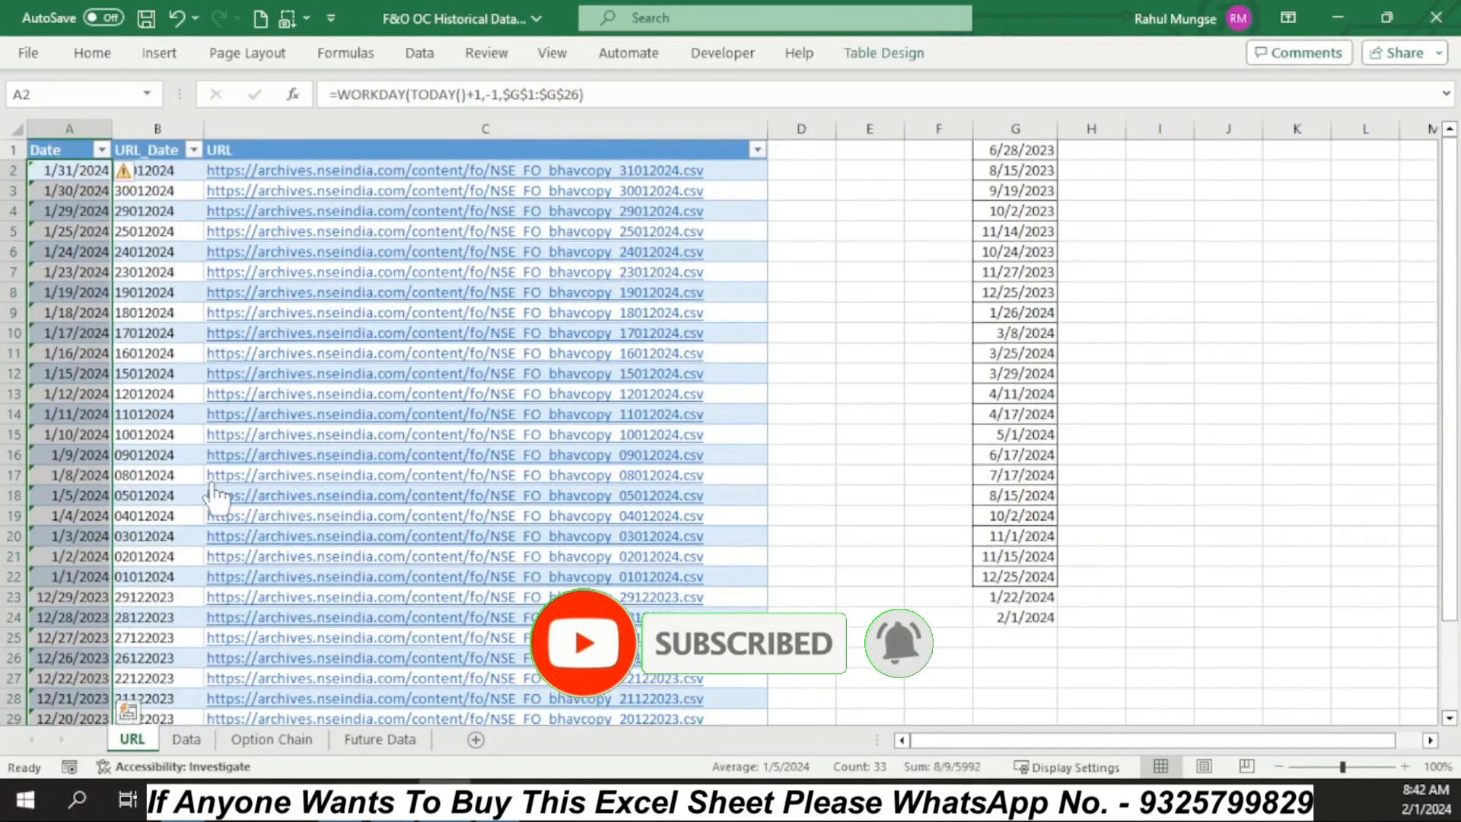
Extend the Date, URL_Date and URL table by one more row, down to row 35
{"action": "scroll", "coordinate": [215, 510], "scroll_direction": "down", "scroll_amount": 4}
{"action": "left_click", "coordinate": [164, 652]}
{"action": "left_click_drag", "start_coordinate": [68, 576], "coordinate": [770, 611]}
{"action": "left_click", "coordinate": [95, 634]}
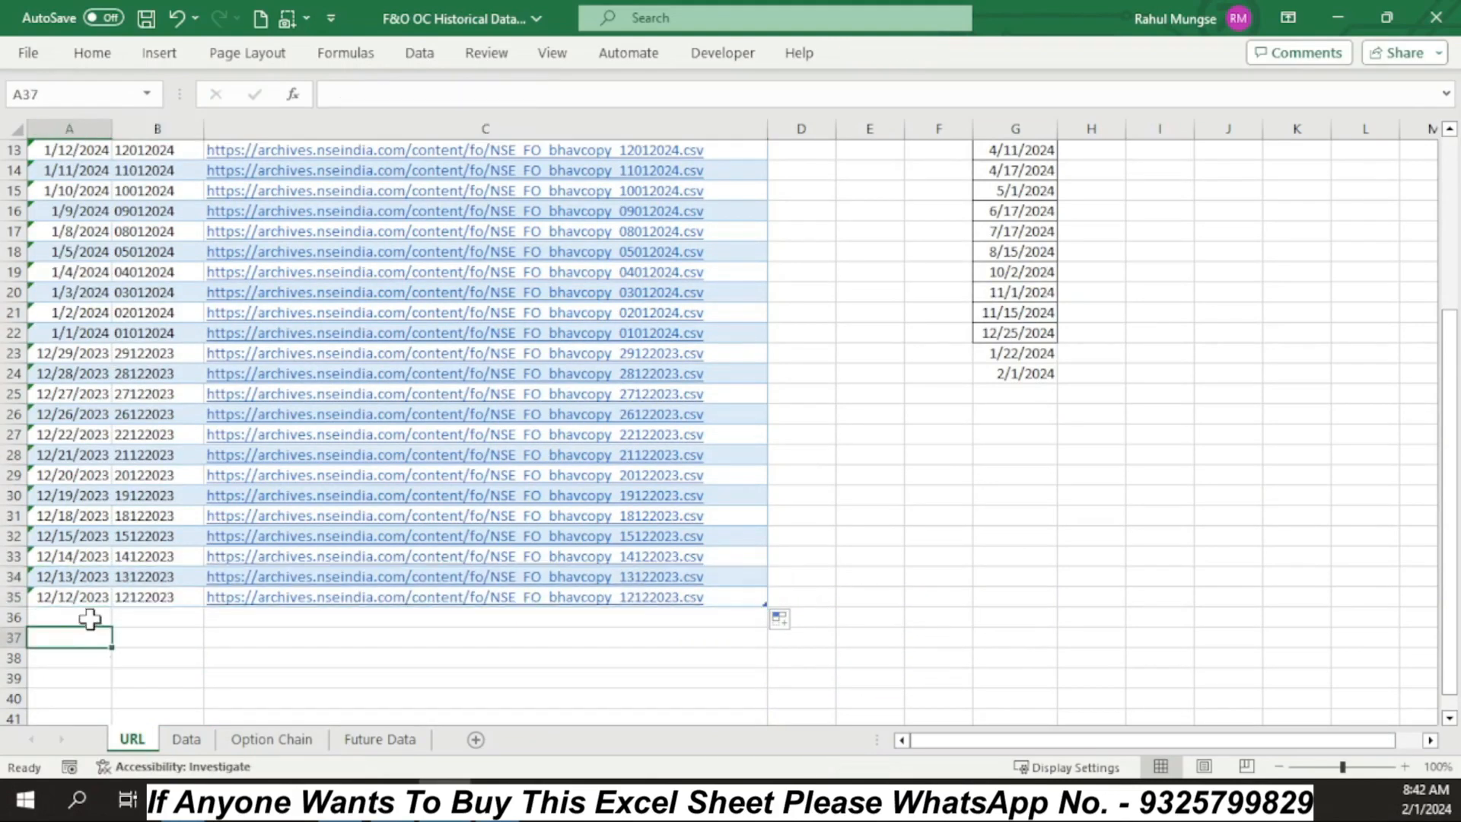
Select the holiday dates in column G, and open the Holidays page of the NSE website in the browser
{"action": "scroll", "coordinate": [1240, 538], "scroll_direction": "up", "scroll_amount": 4}
{"action": "left_click_drag", "start_coordinate": [1009, 159], "coordinate": [1018, 637]}
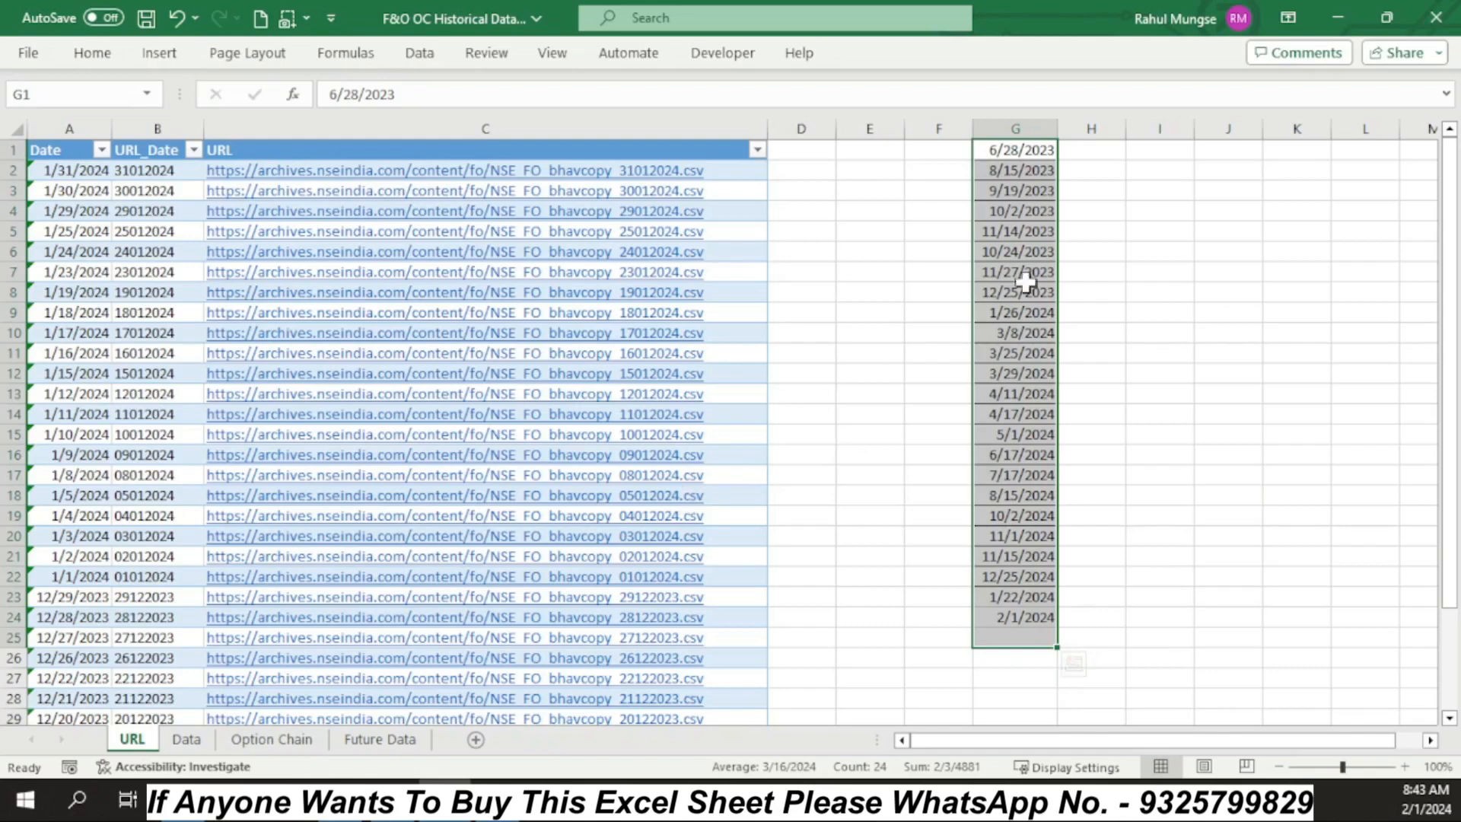
{"action": "left_click", "coordinate": [341, 801]}
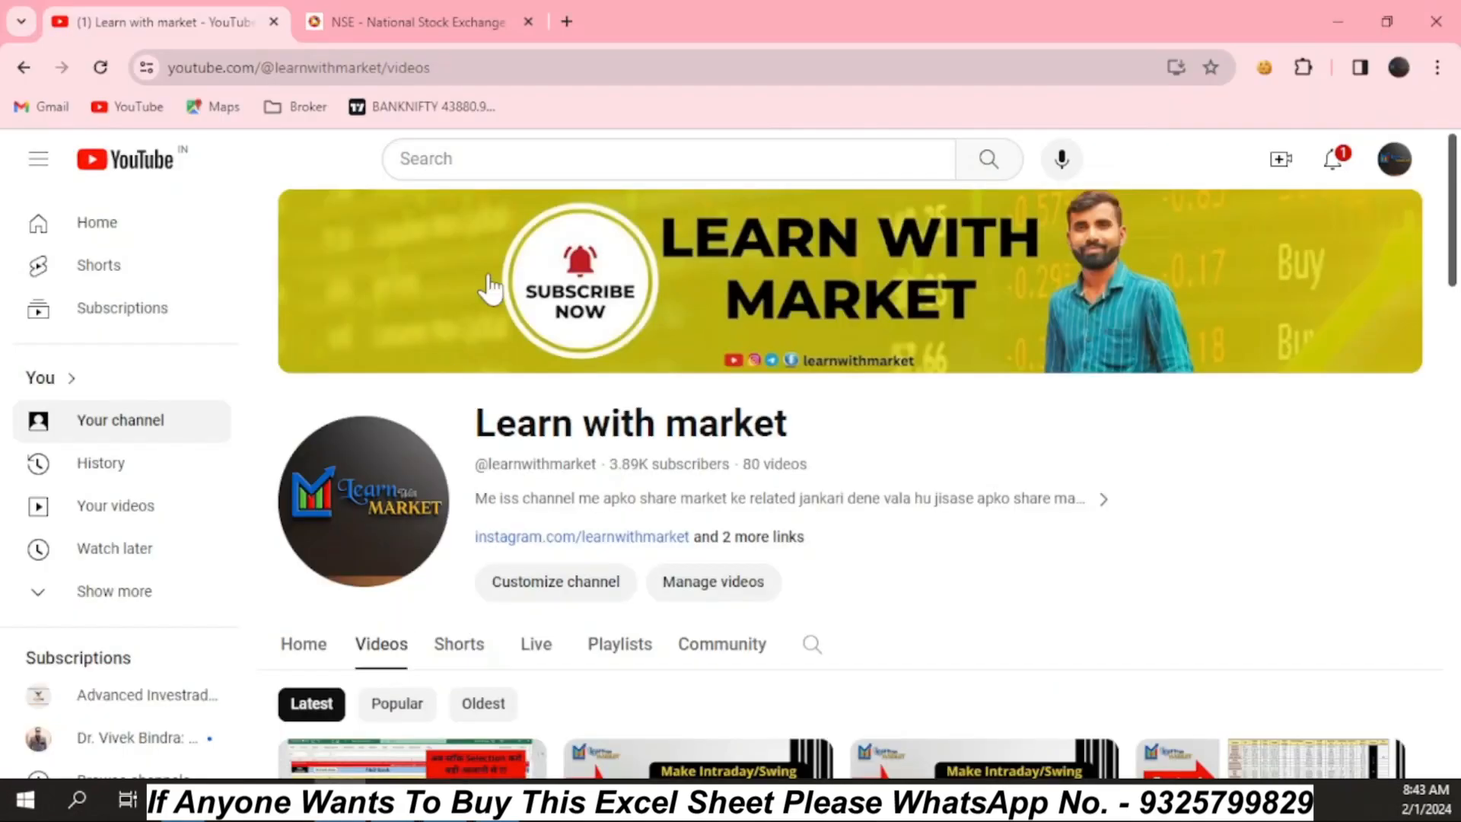
{"action": "left_click", "coordinate": [417, 21]}
{"action": "scroll", "coordinate": [569, 441], "scroll_direction": "down", "scroll_amount": 5}
{"action": "scroll", "coordinate": [563, 429], "scroll_direction": "down", "scroll_amount": 15}
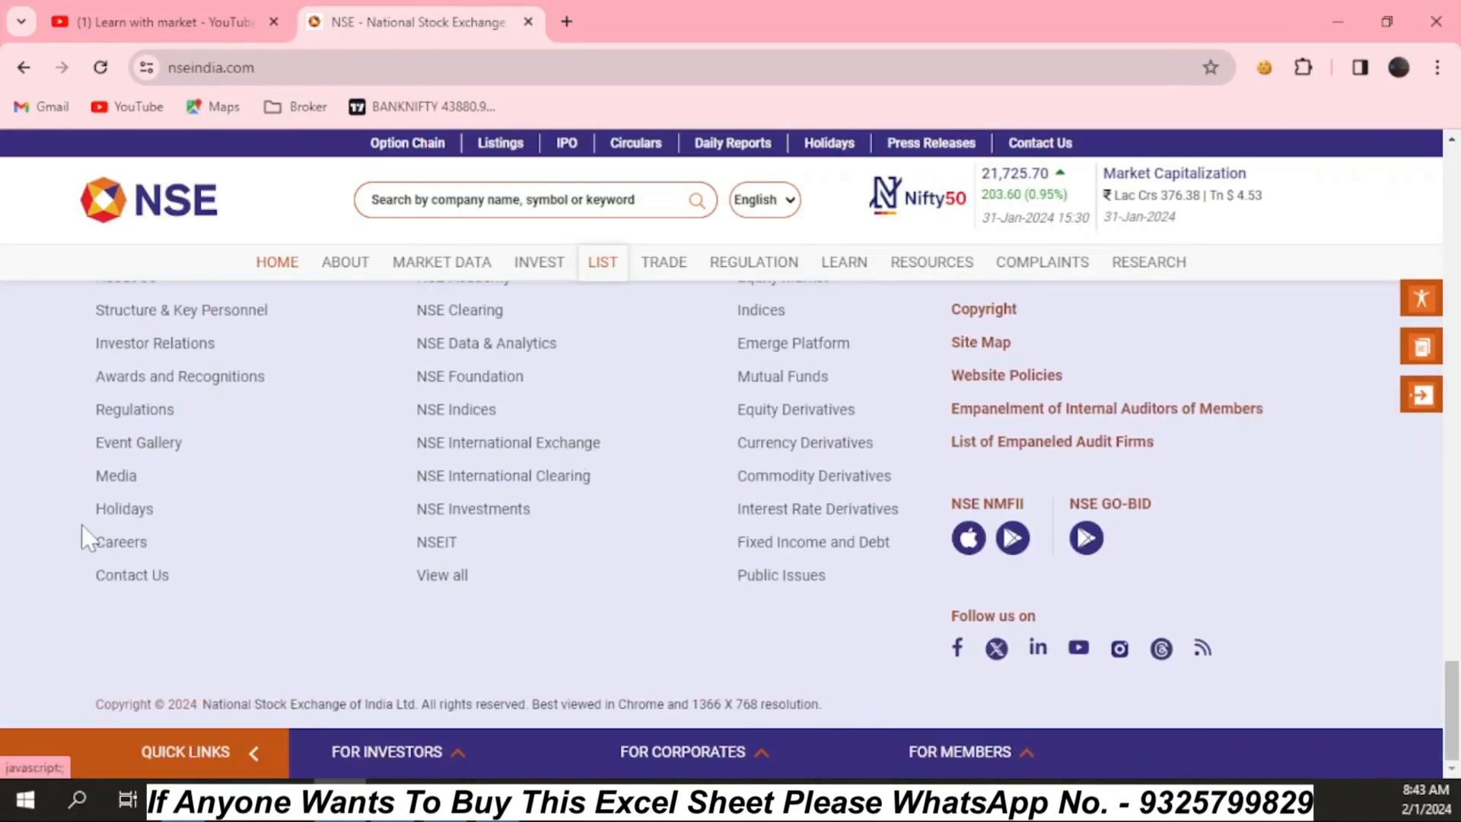
{"action": "left_click", "coordinate": [125, 509]}
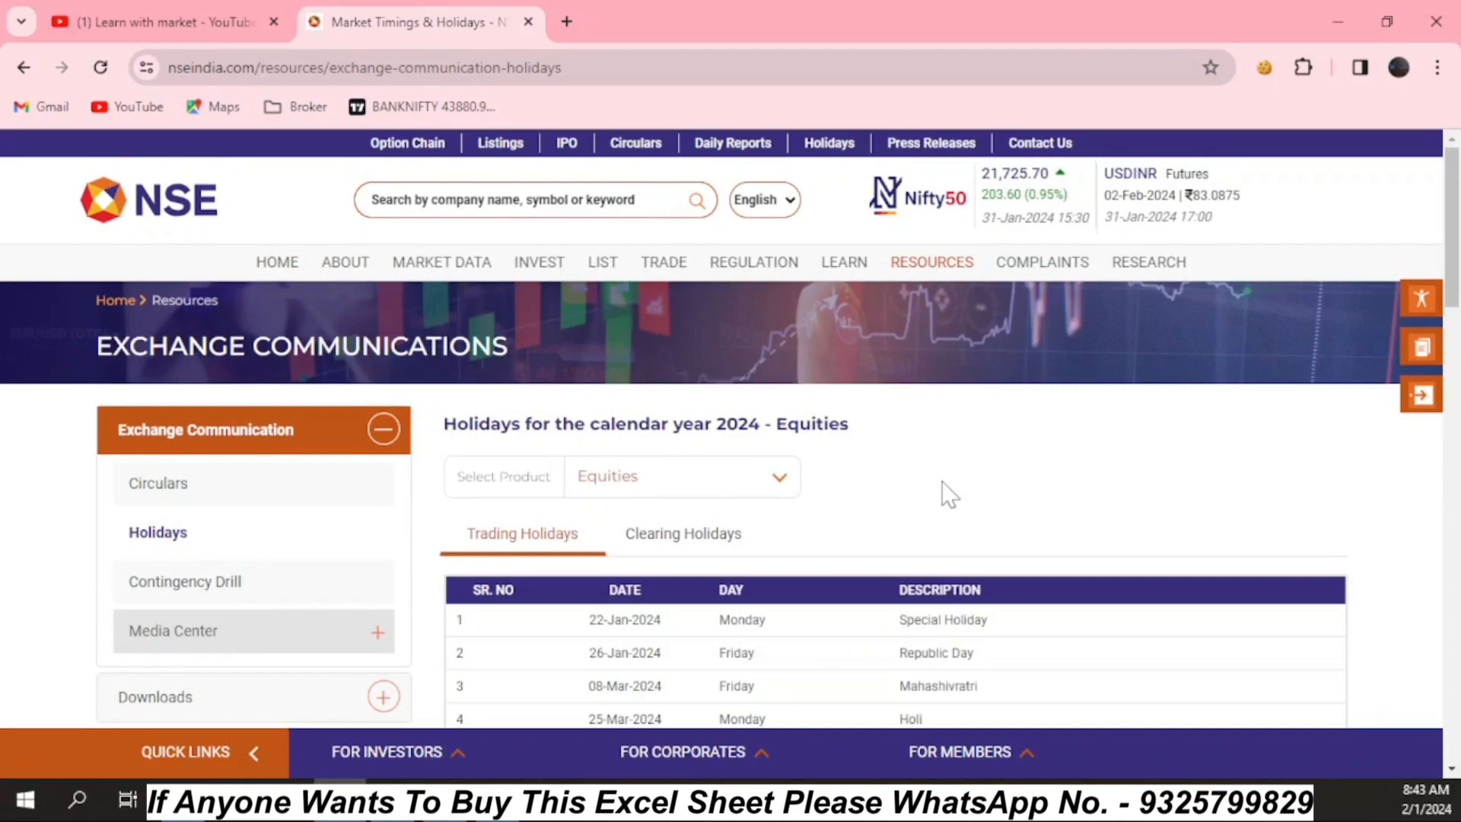
Examine the 2024 equities trading holidays, highlighting the 22-Jan-2024 and Republic Day entries
{"action": "scroll", "coordinate": [949, 494], "scroll_direction": "down", "scroll_amount": 3}
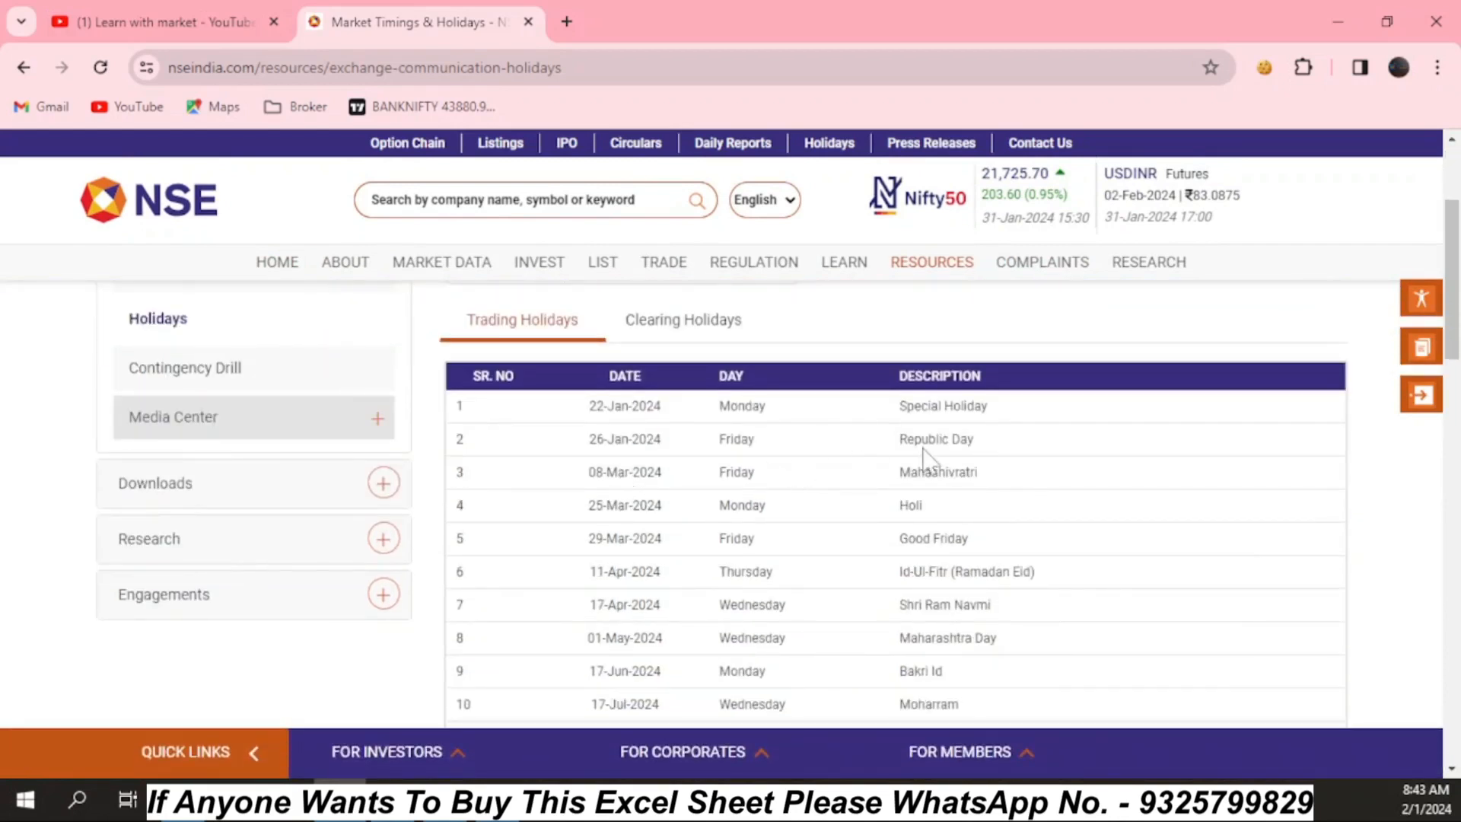
{"action": "left_click_drag", "start_coordinate": [578, 418], "coordinate": [982, 419]}
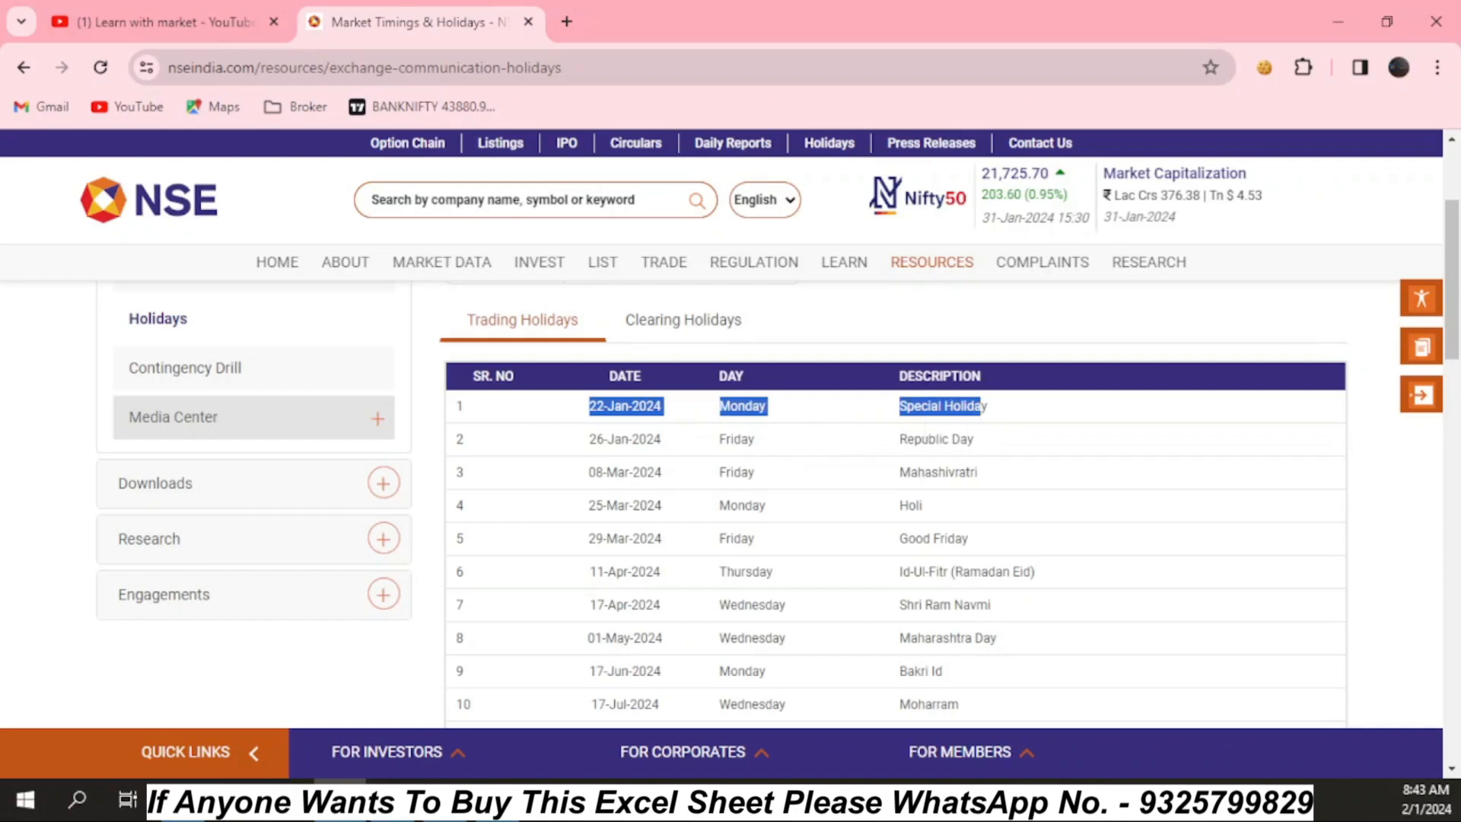
{"action": "left_click_drag", "start_coordinate": [897, 440], "coordinate": [1024, 450]}
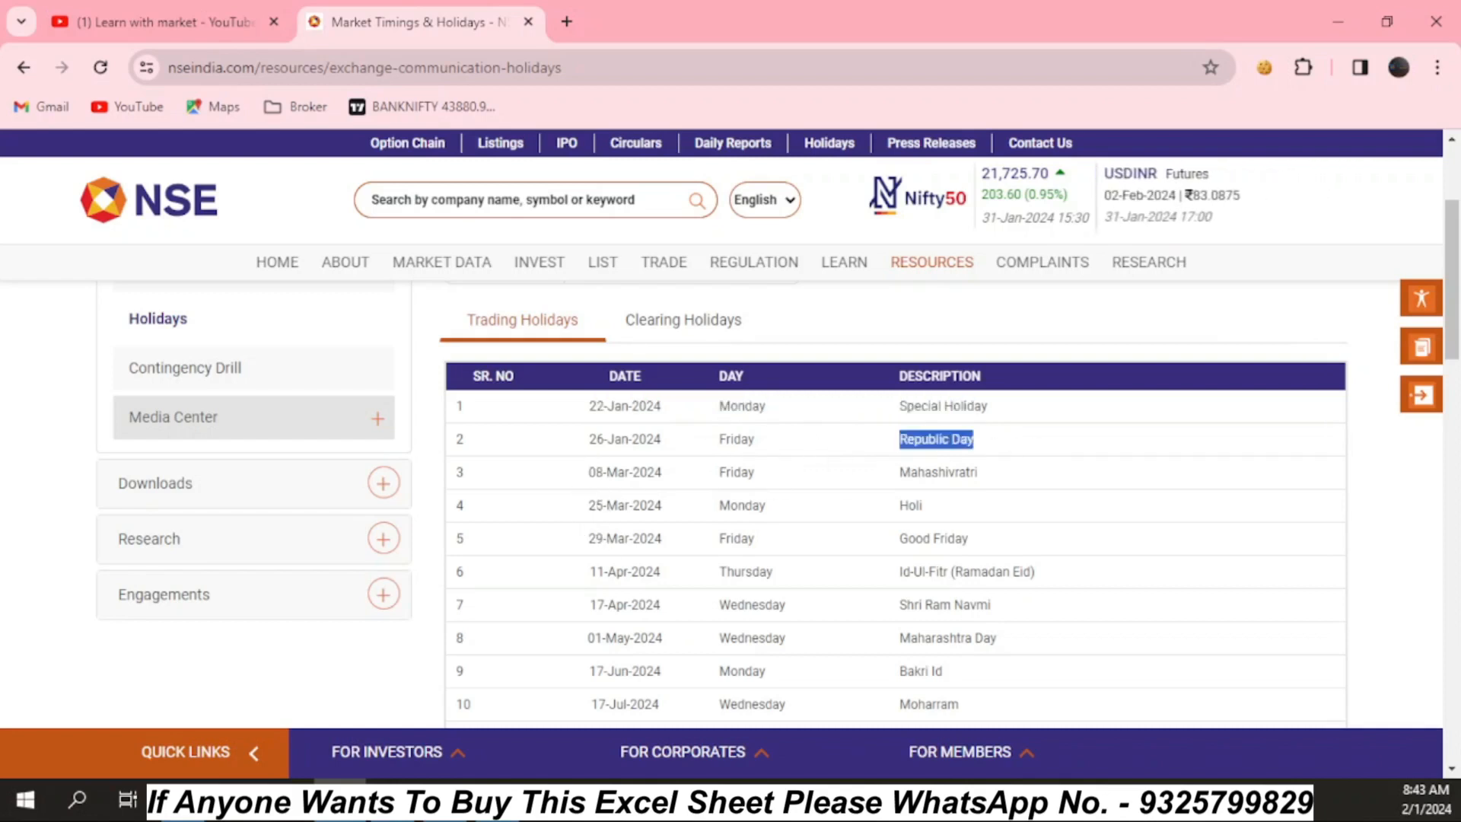
{"action": "scroll", "coordinate": [842, 581], "scroll_direction": "up", "scroll_amount": 3}
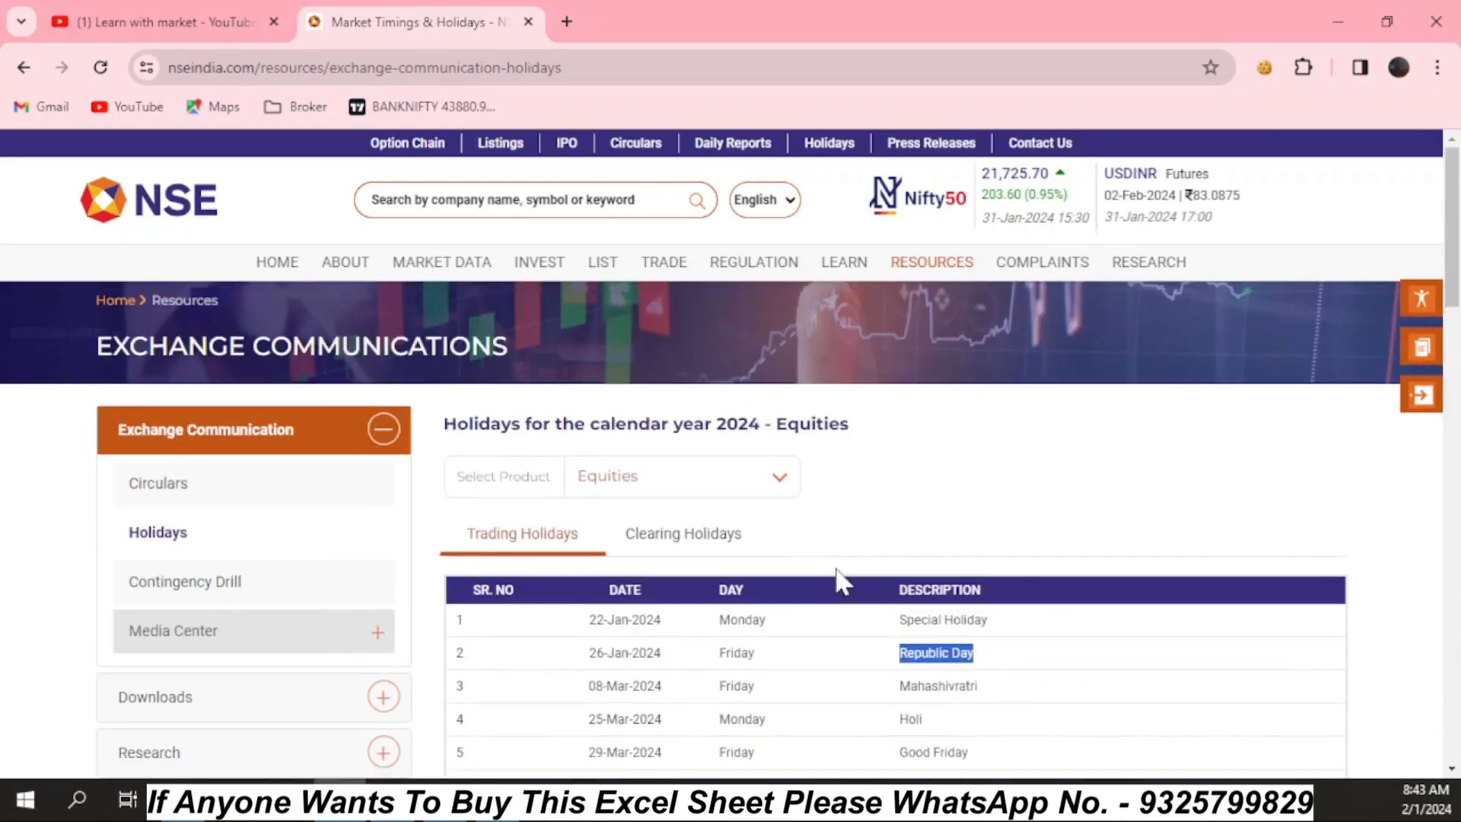
Return to the Excel workbook and review the 2023 and 2024 holiday dates in column G
{"action": "key", "text": "alt+Tab"}
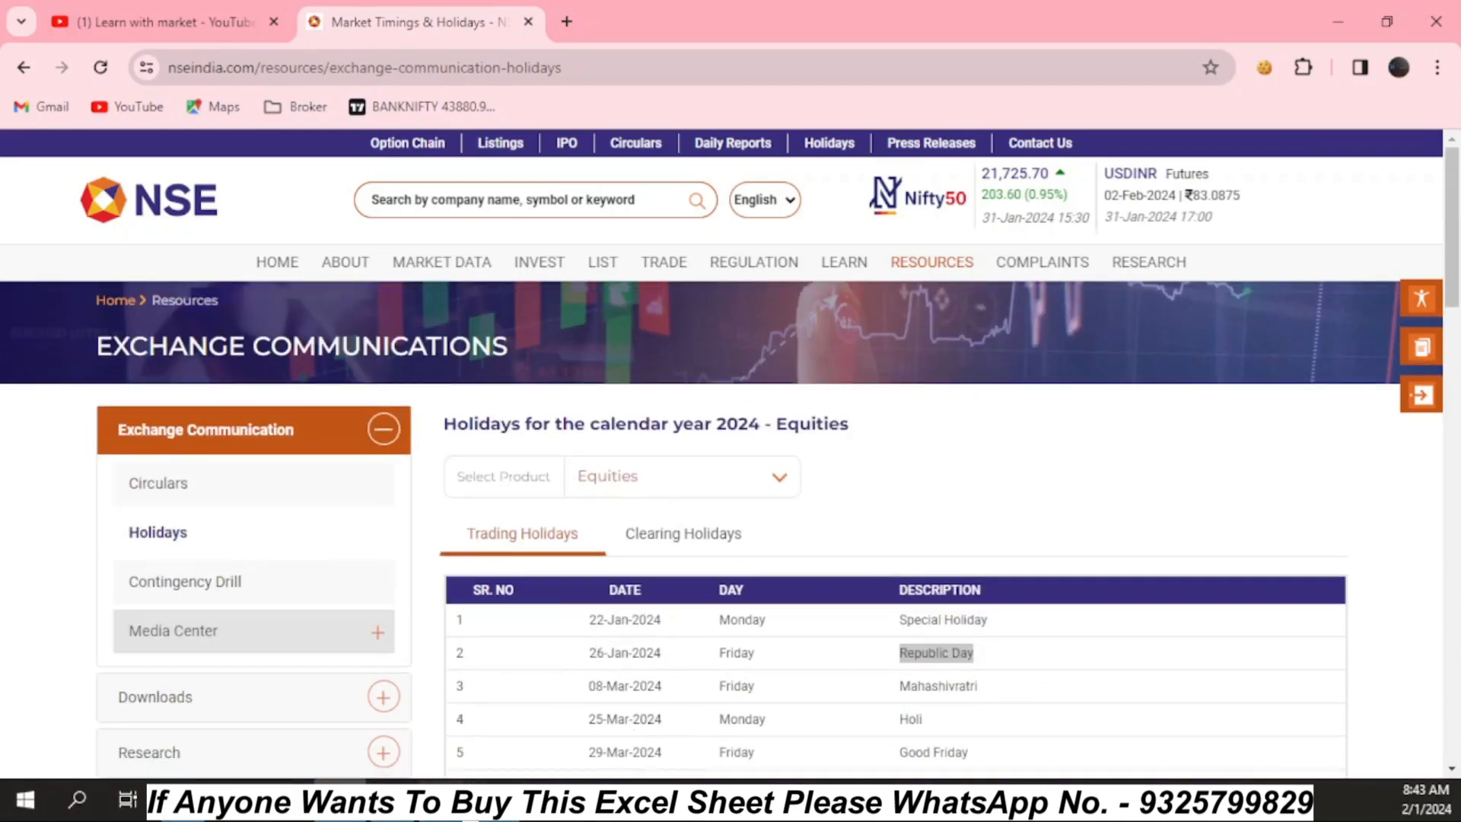
{"action": "left_click", "coordinate": [1173, 218]}
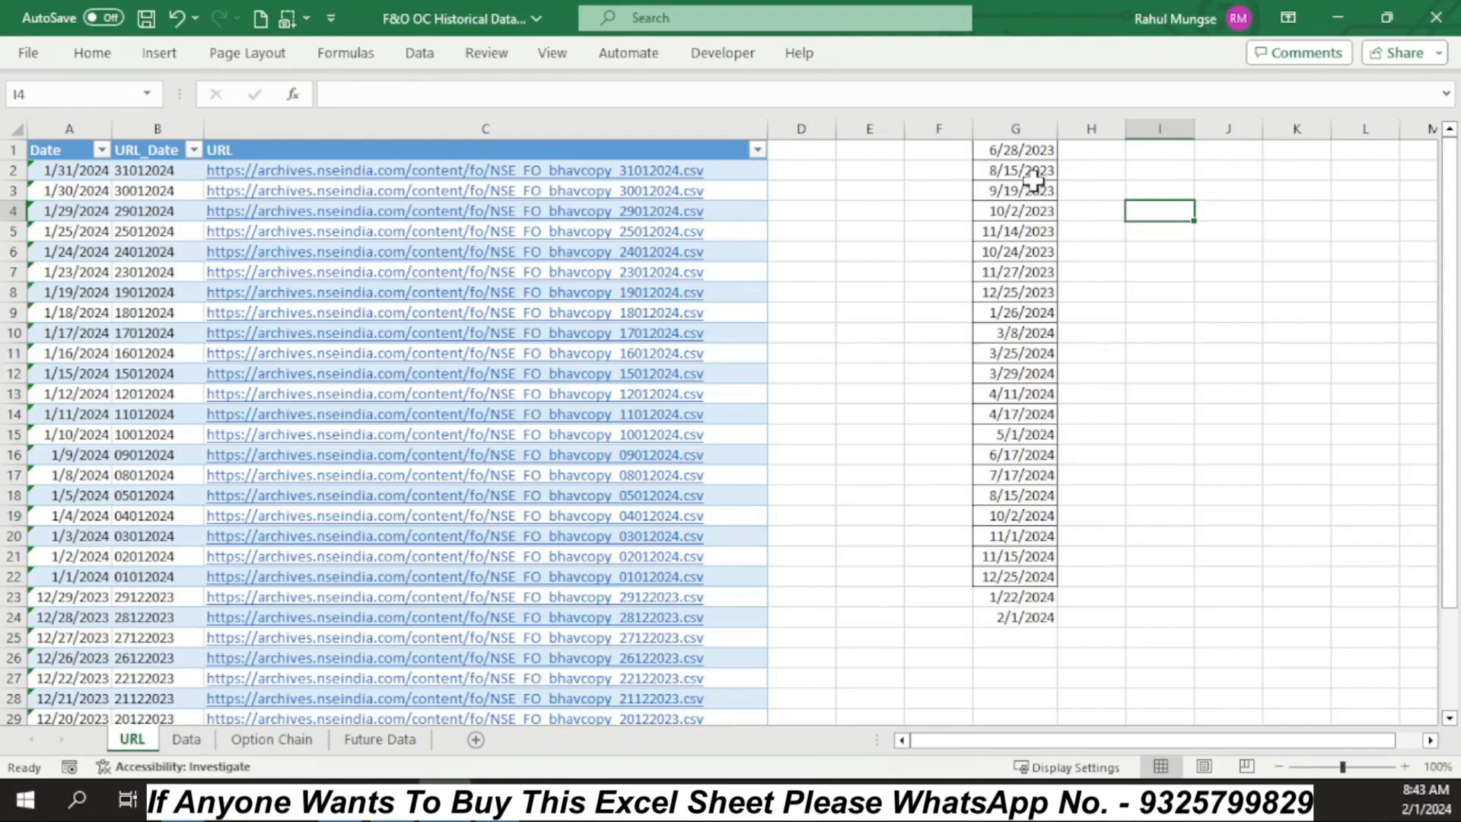
{"action": "left_click_drag", "start_coordinate": [986, 190], "coordinate": [995, 353]}
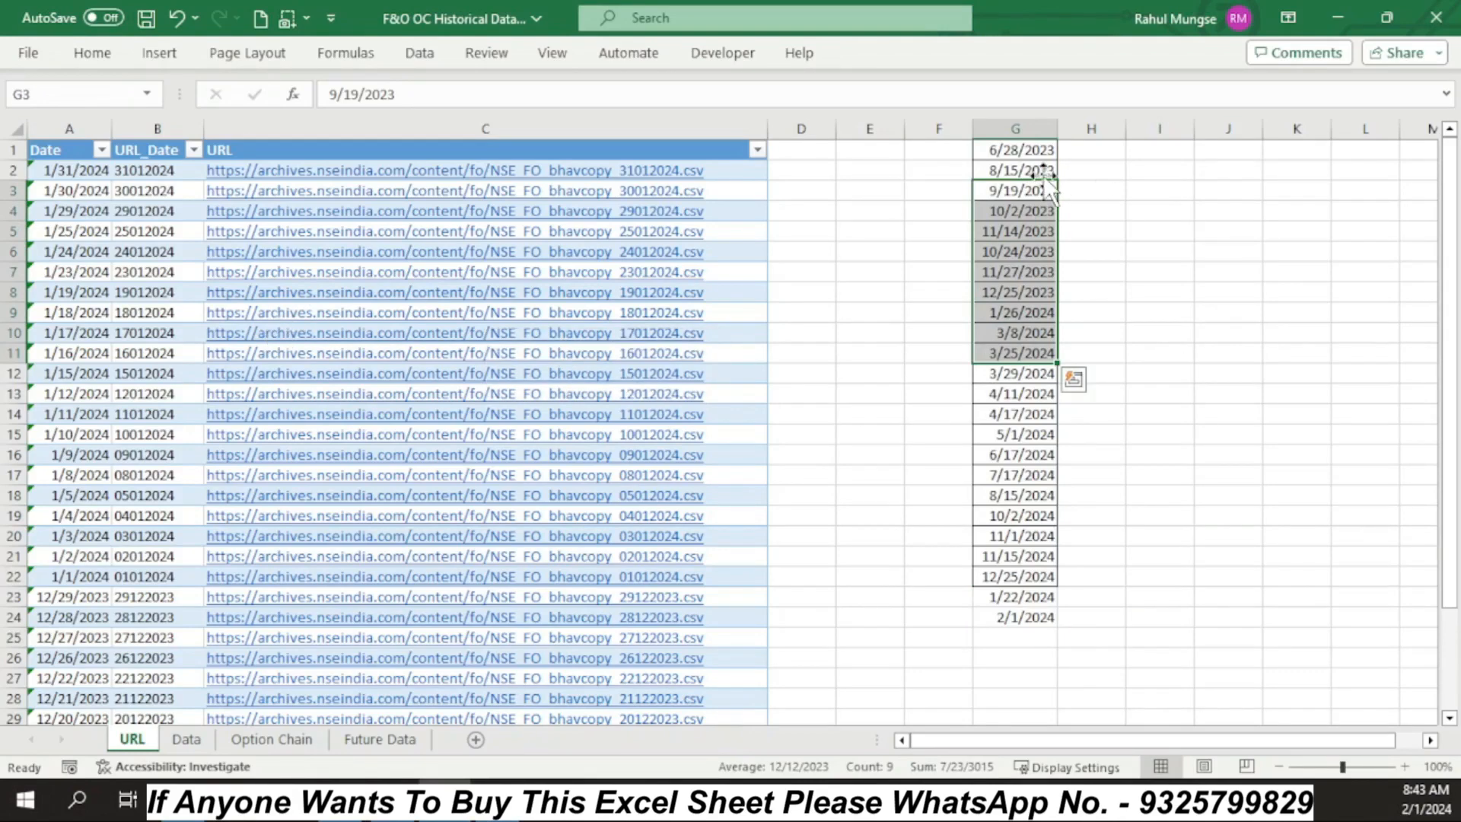
{"action": "left_click_drag", "start_coordinate": [1022, 173], "coordinate": [1027, 296]}
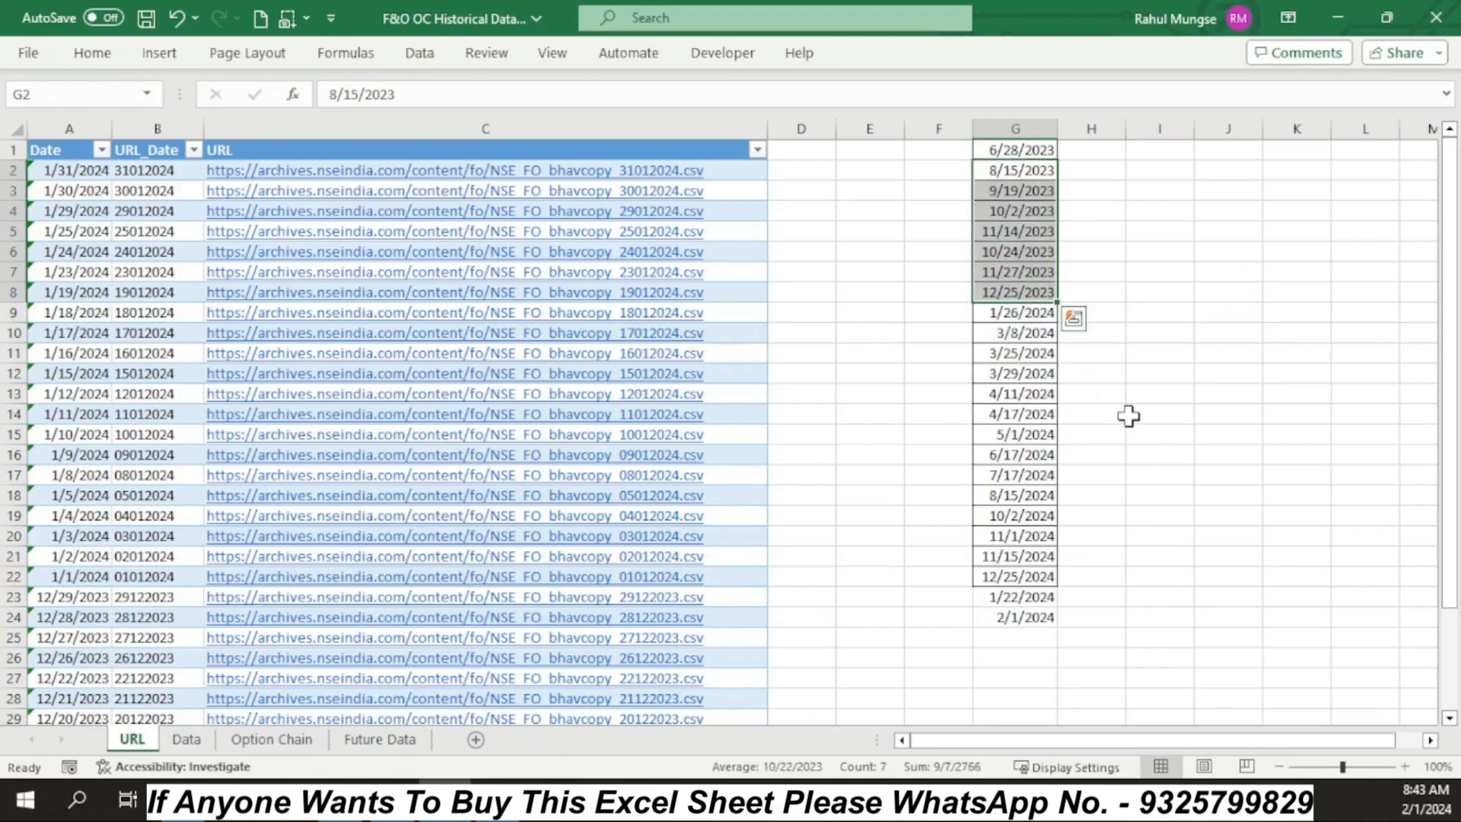
{"action": "left_click", "coordinate": [856, 419]}
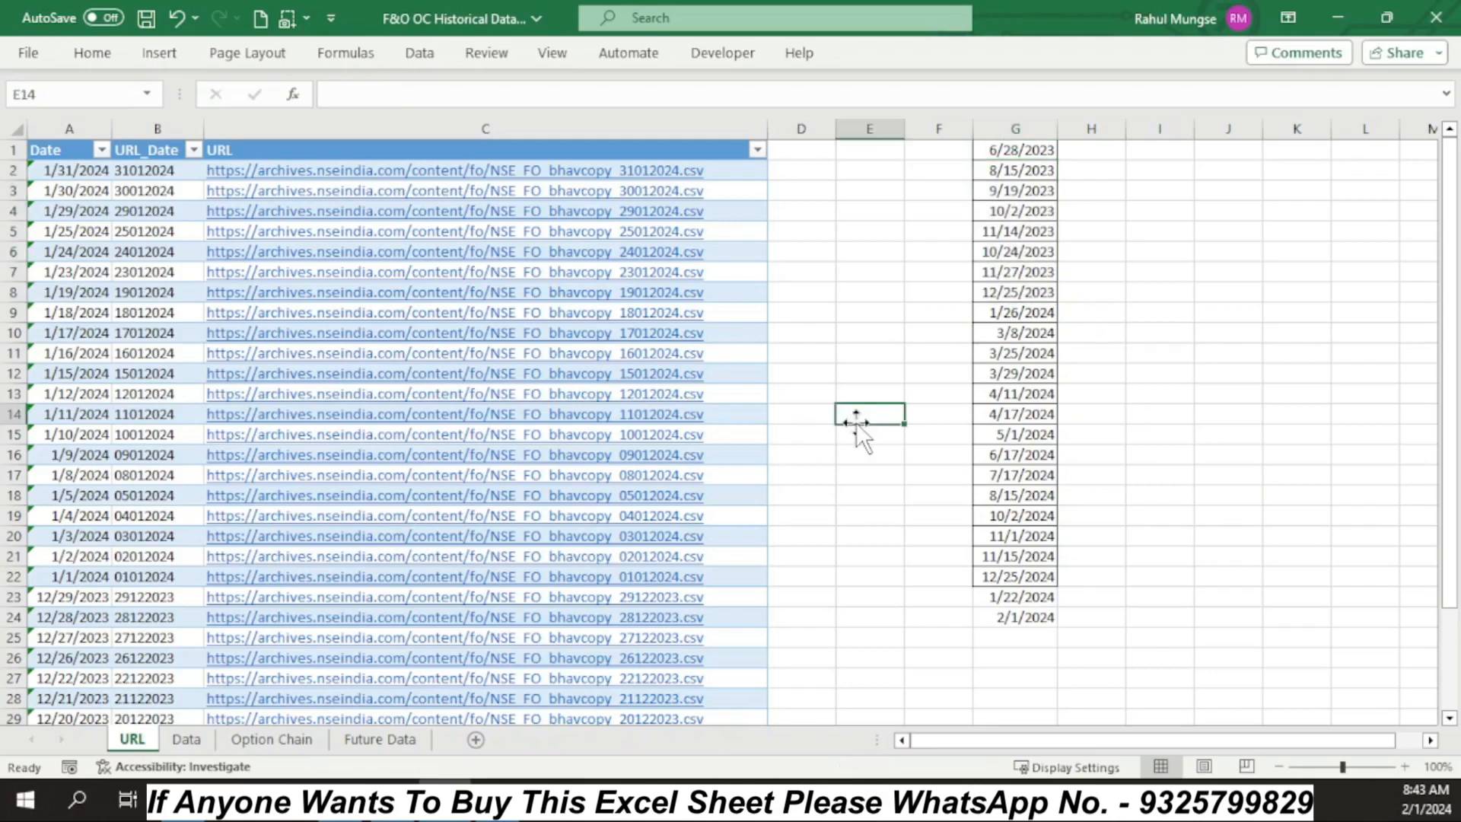
Open the Data sheet and clear all slicer filters on its pivot table
{"action": "left_click", "coordinate": [188, 739]}
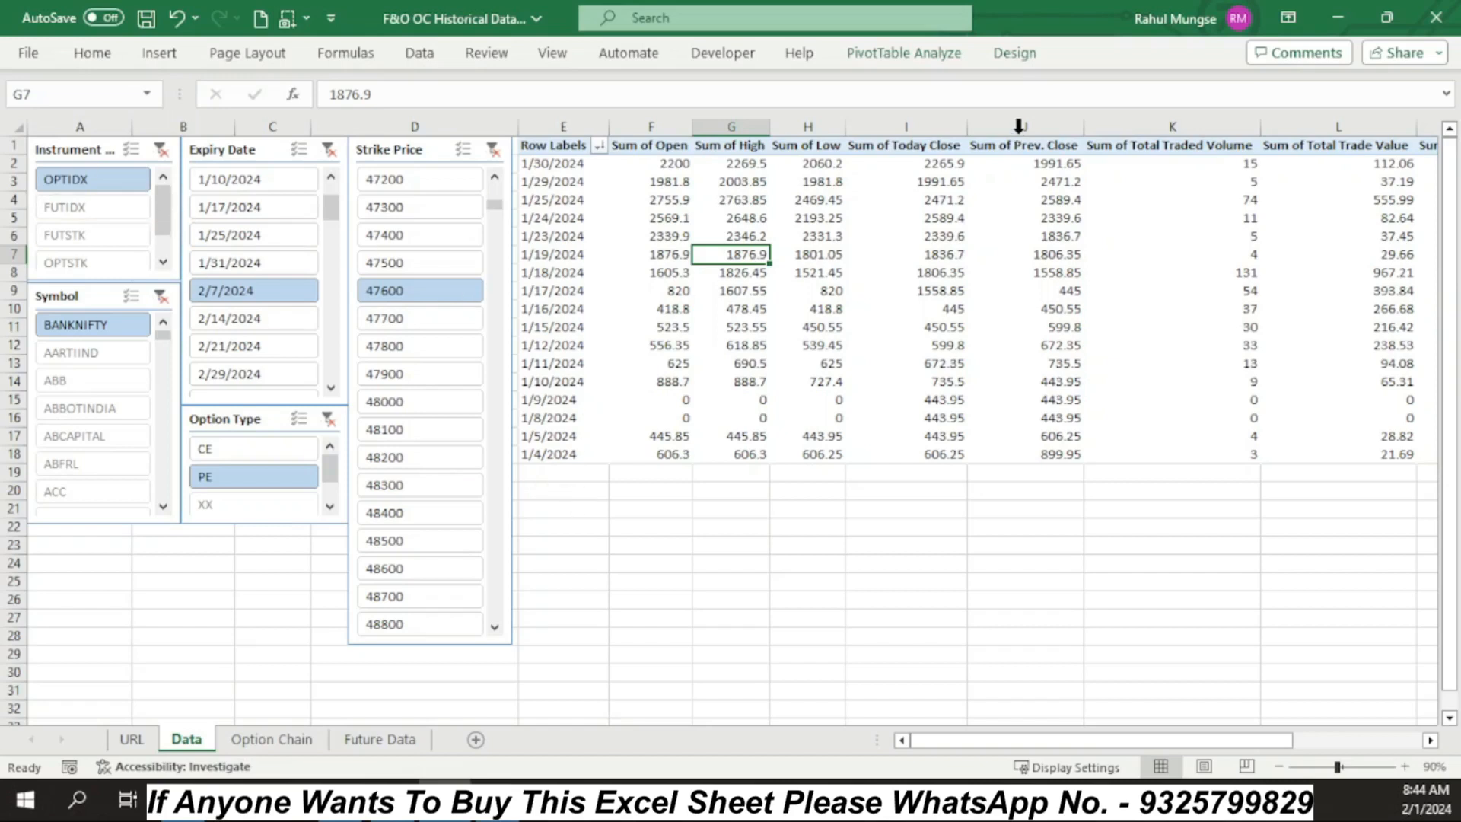
{"action": "left_click", "coordinate": [789, 303]}
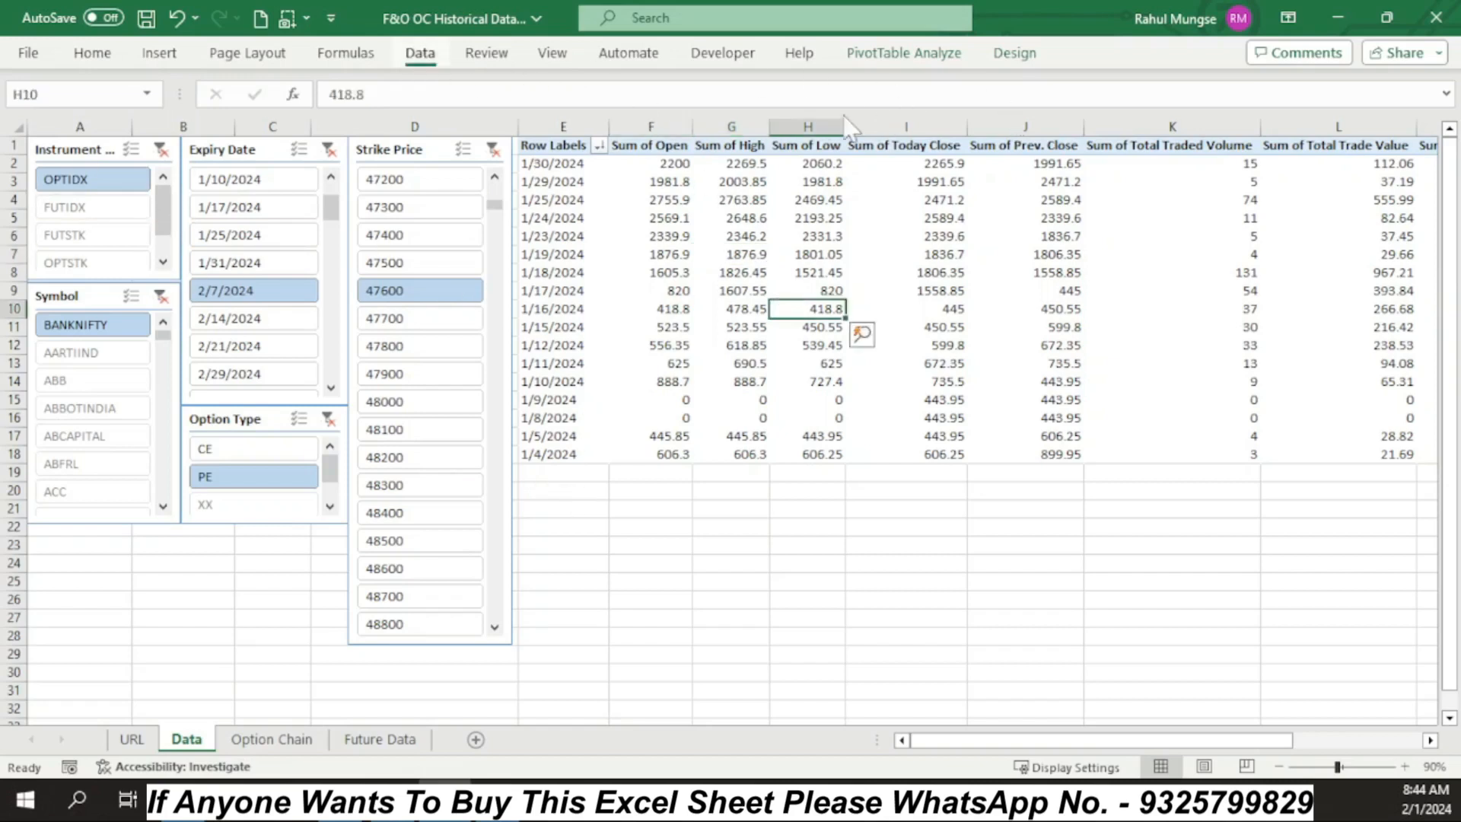
{"action": "left_click", "coordinate": [945, 86]}
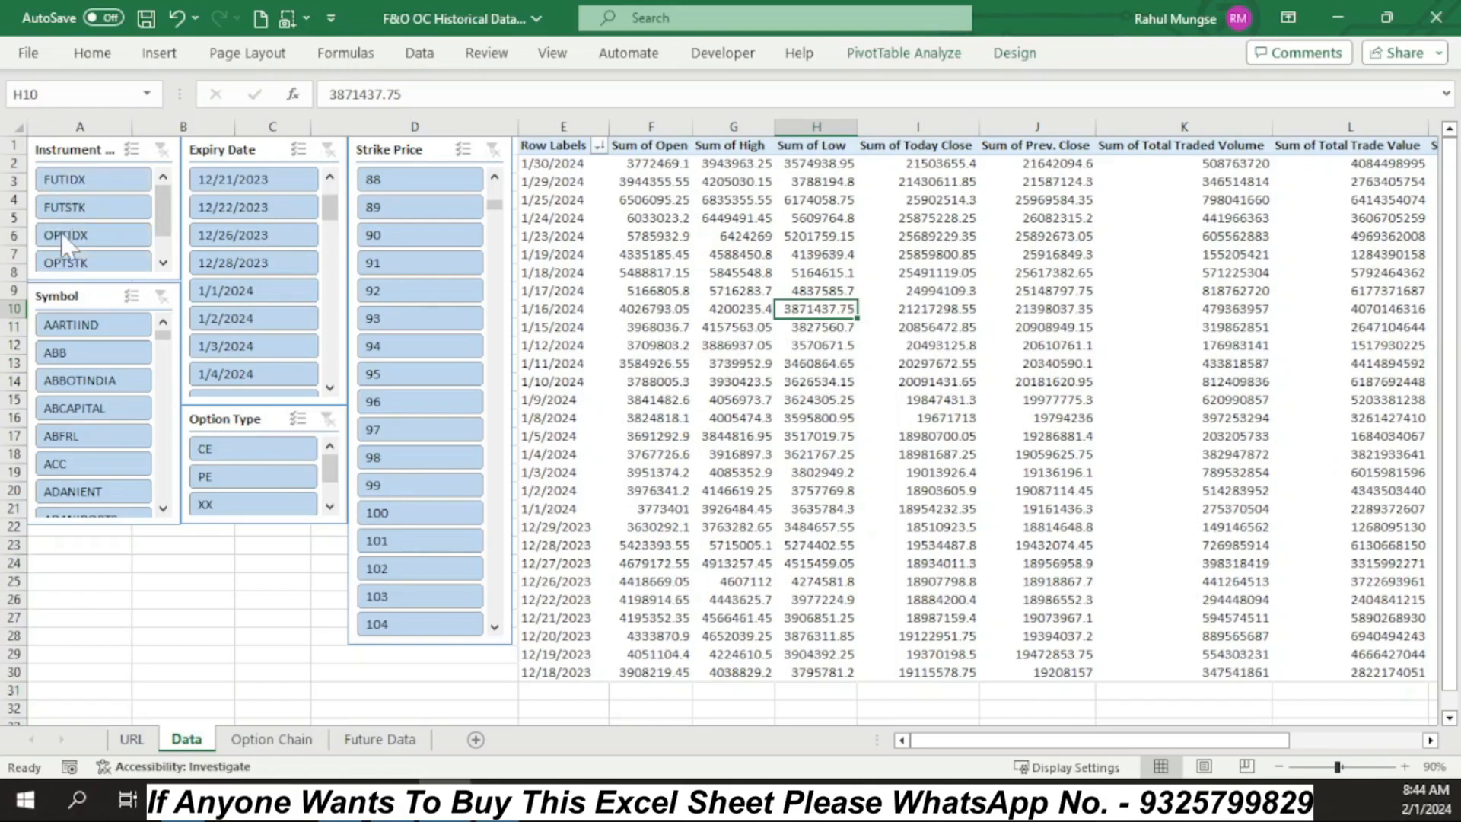
Filter the pivot table to the OPTIDX instrument and the BANKNIFTY symbol, trying the OPTSTK instrument in between
{"action": "left_click", "coordinate": [84, 238]}
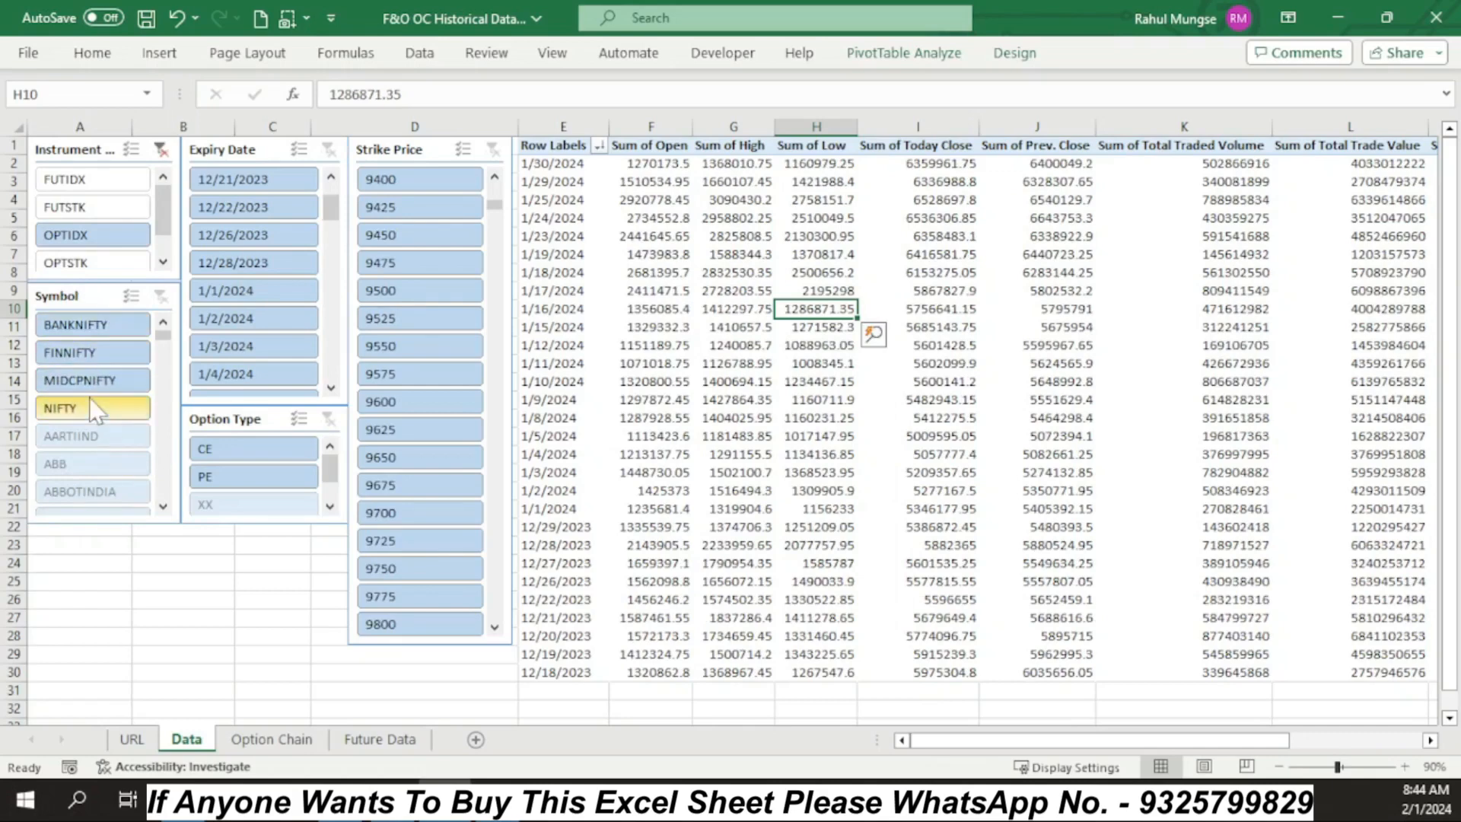
{"action": "left_click", "coordinate": [96, 260]}
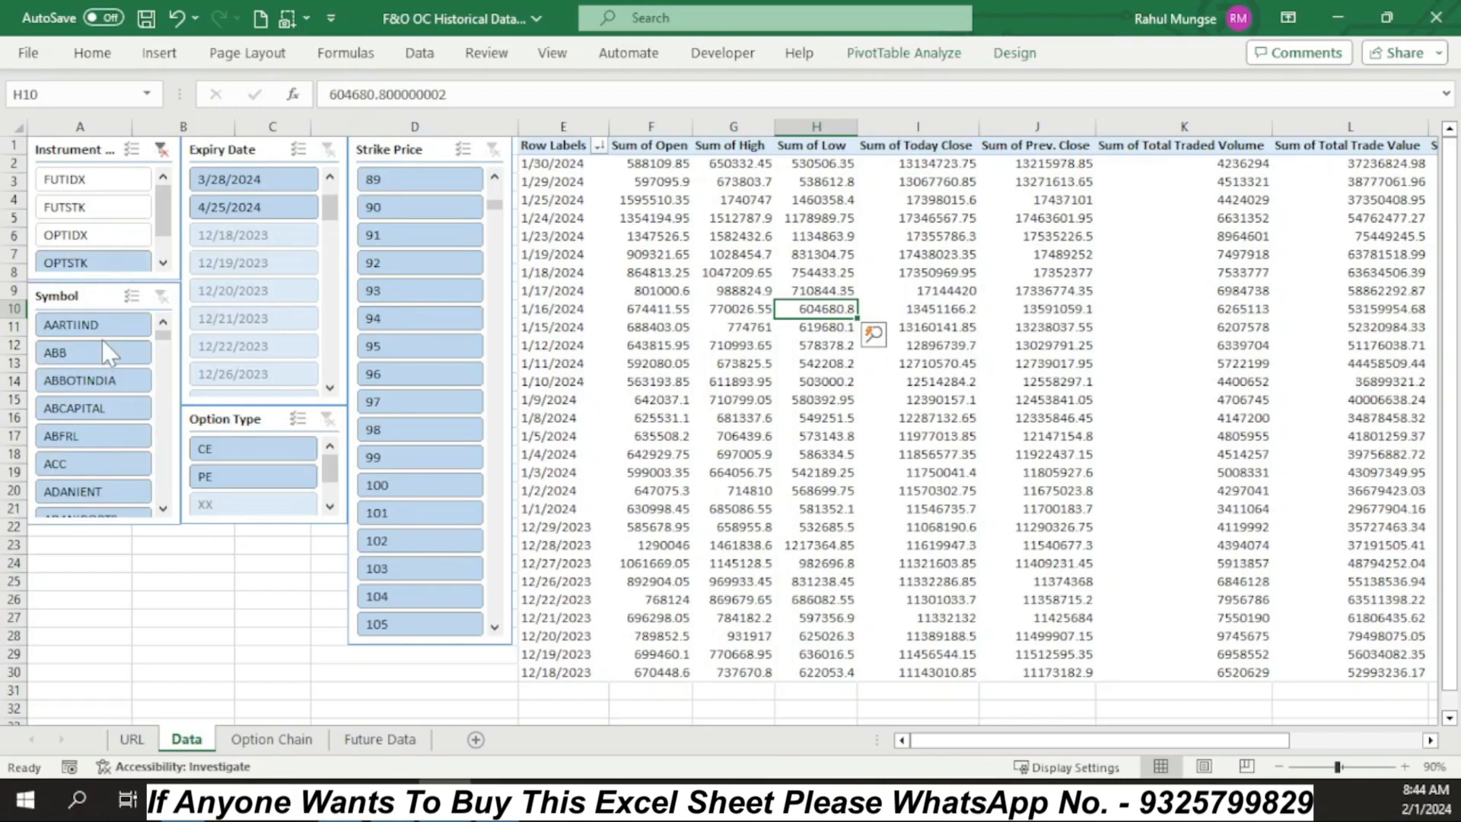
{"action": "left_click", "coordinate": [73, 238]}
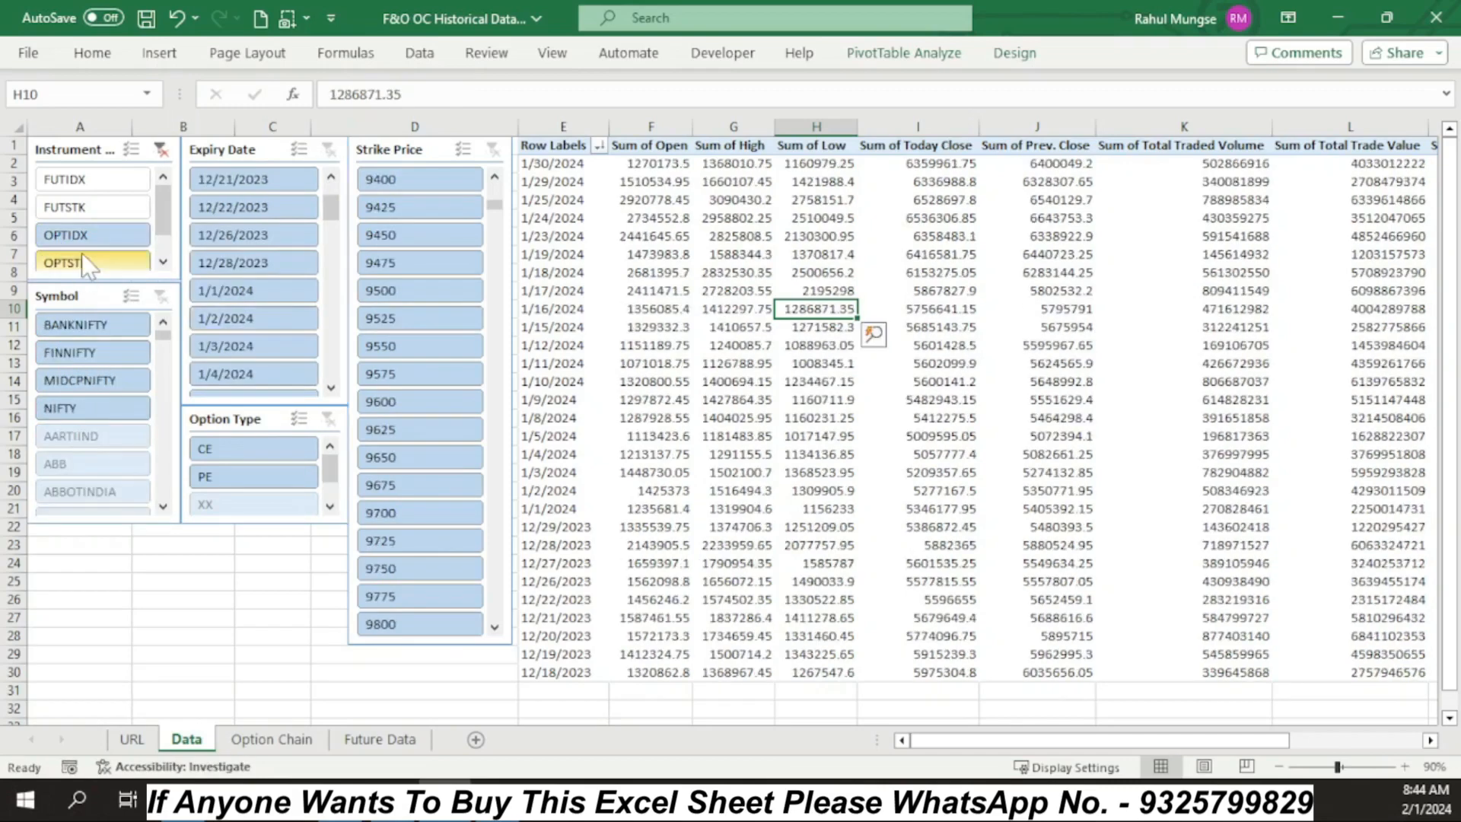
{"action": "left_click", "coordinate": [91, 326]}
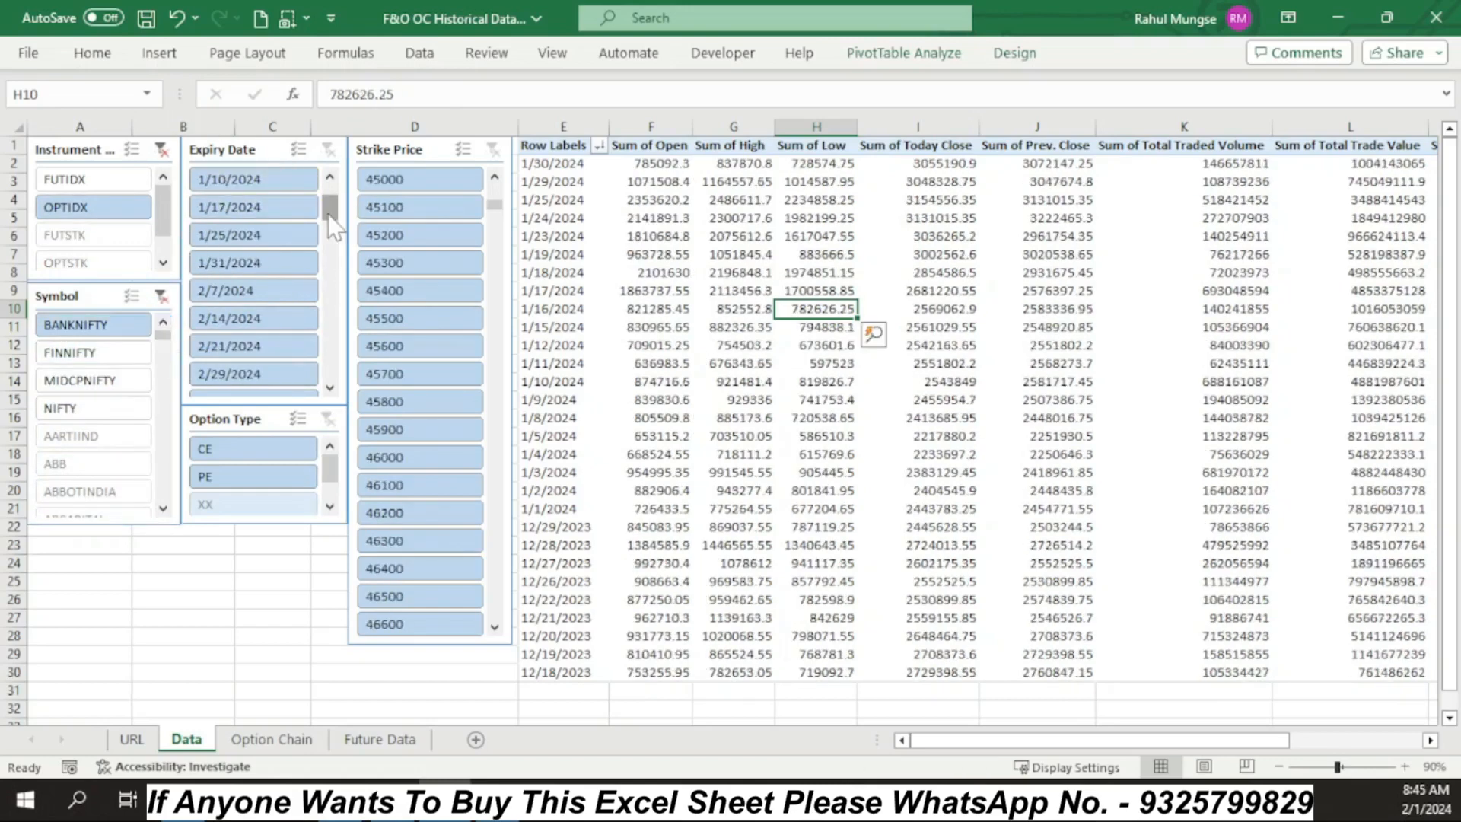
Narrow the pivot table to expiry date 2/7/2024, option type PE and strike price 48400
{"action": "left_click_drag", "start_coordinate": [327, 208], "coordinate": [334, 202]}
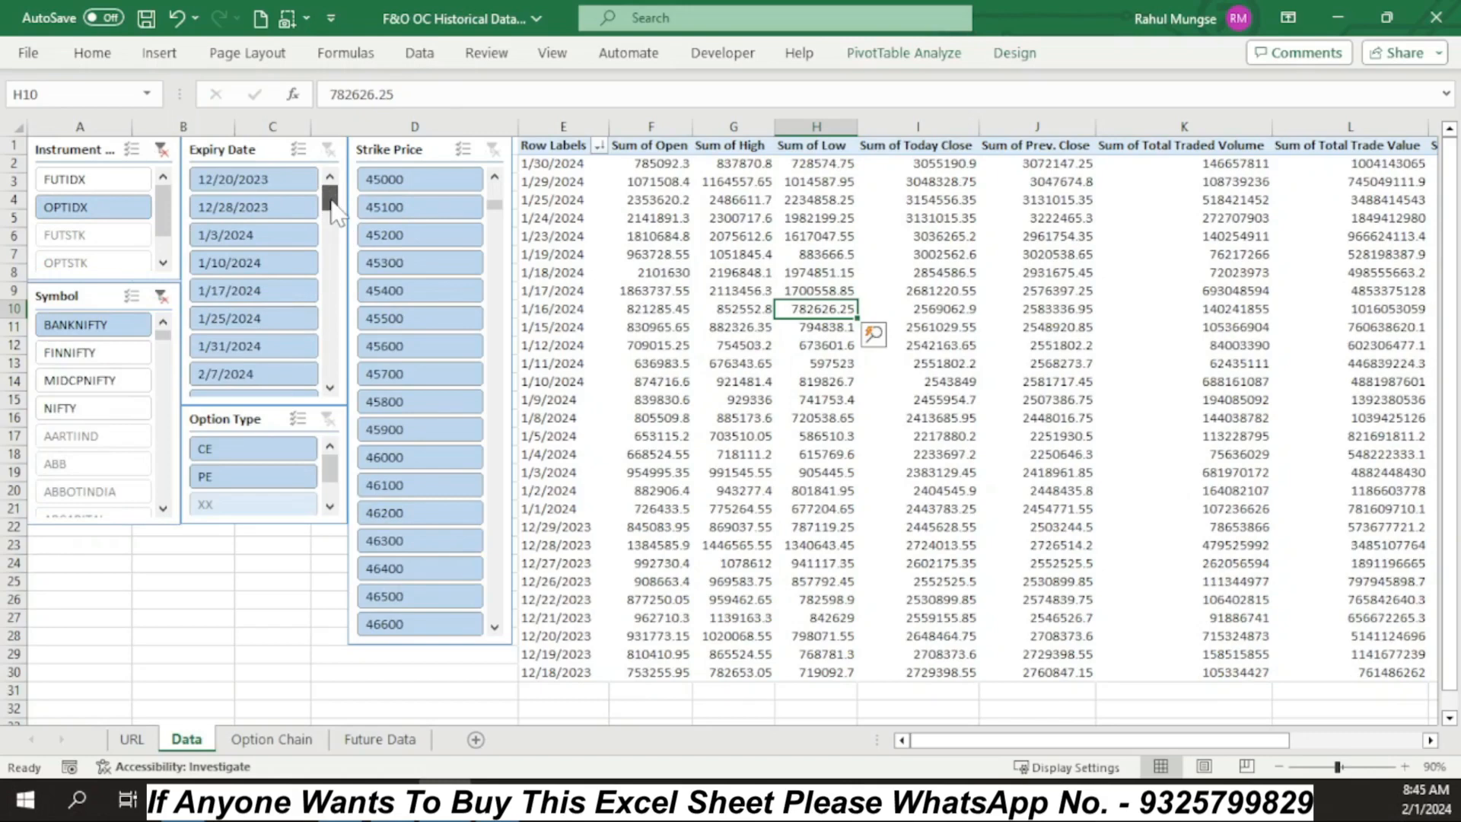
{"action": "left_click_drag", "start_coordinate": [333, 213], "coordinate": [333, 219]}
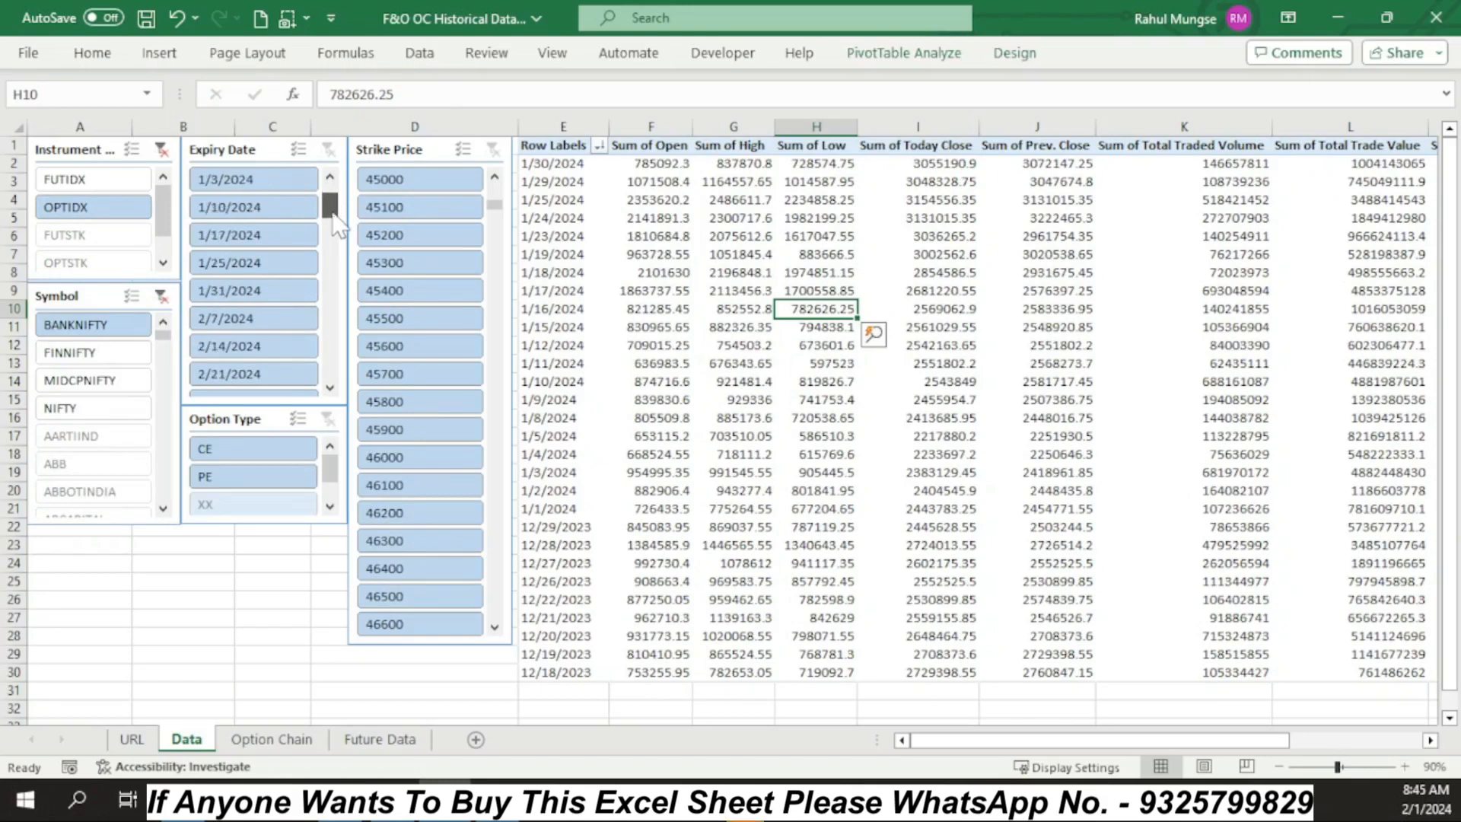
{"action": "left_click", "coordinate": [227, 323]}
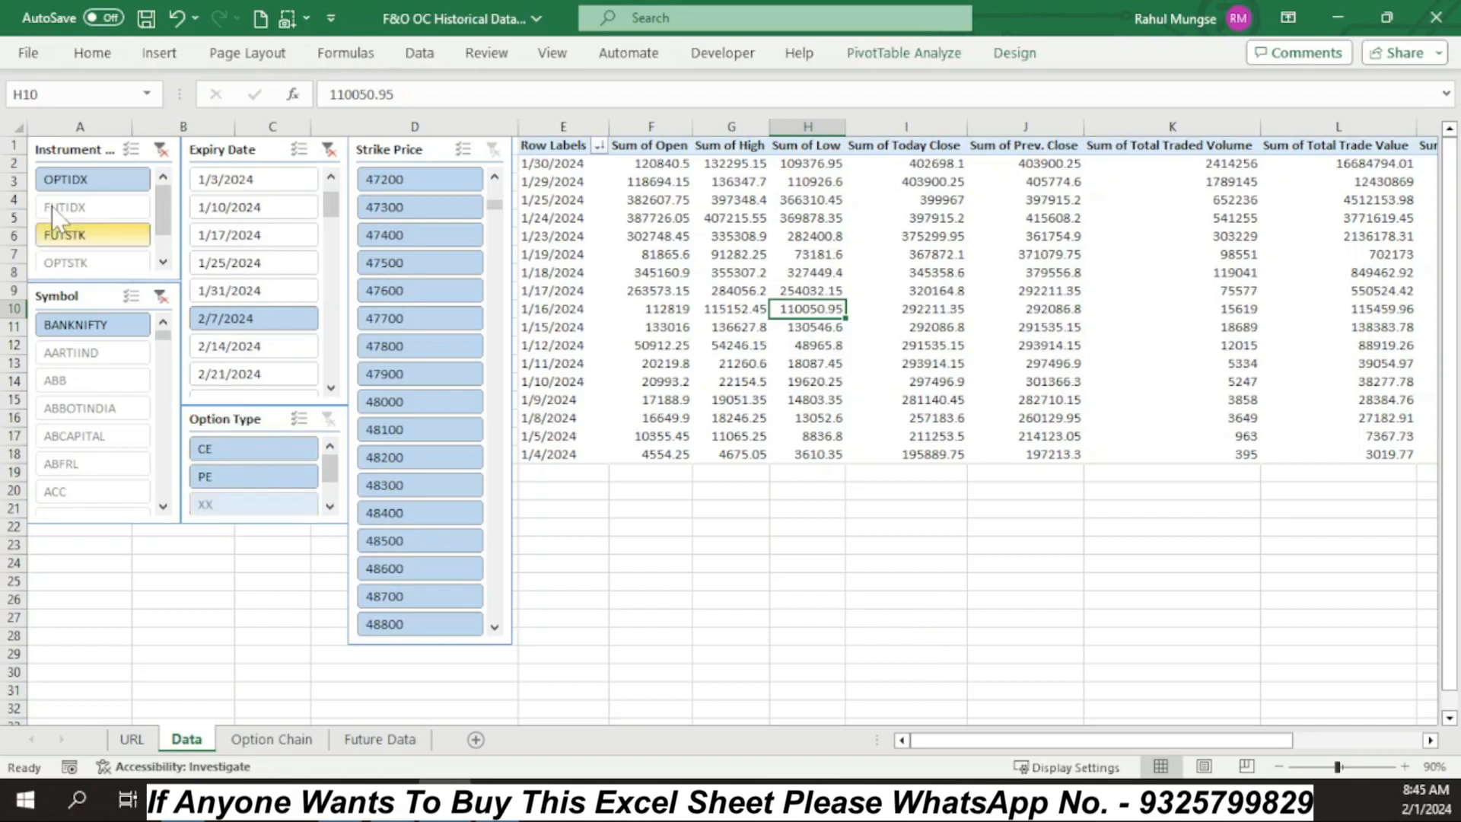
{"action": "left_click", "coordinate": [239, 472]}
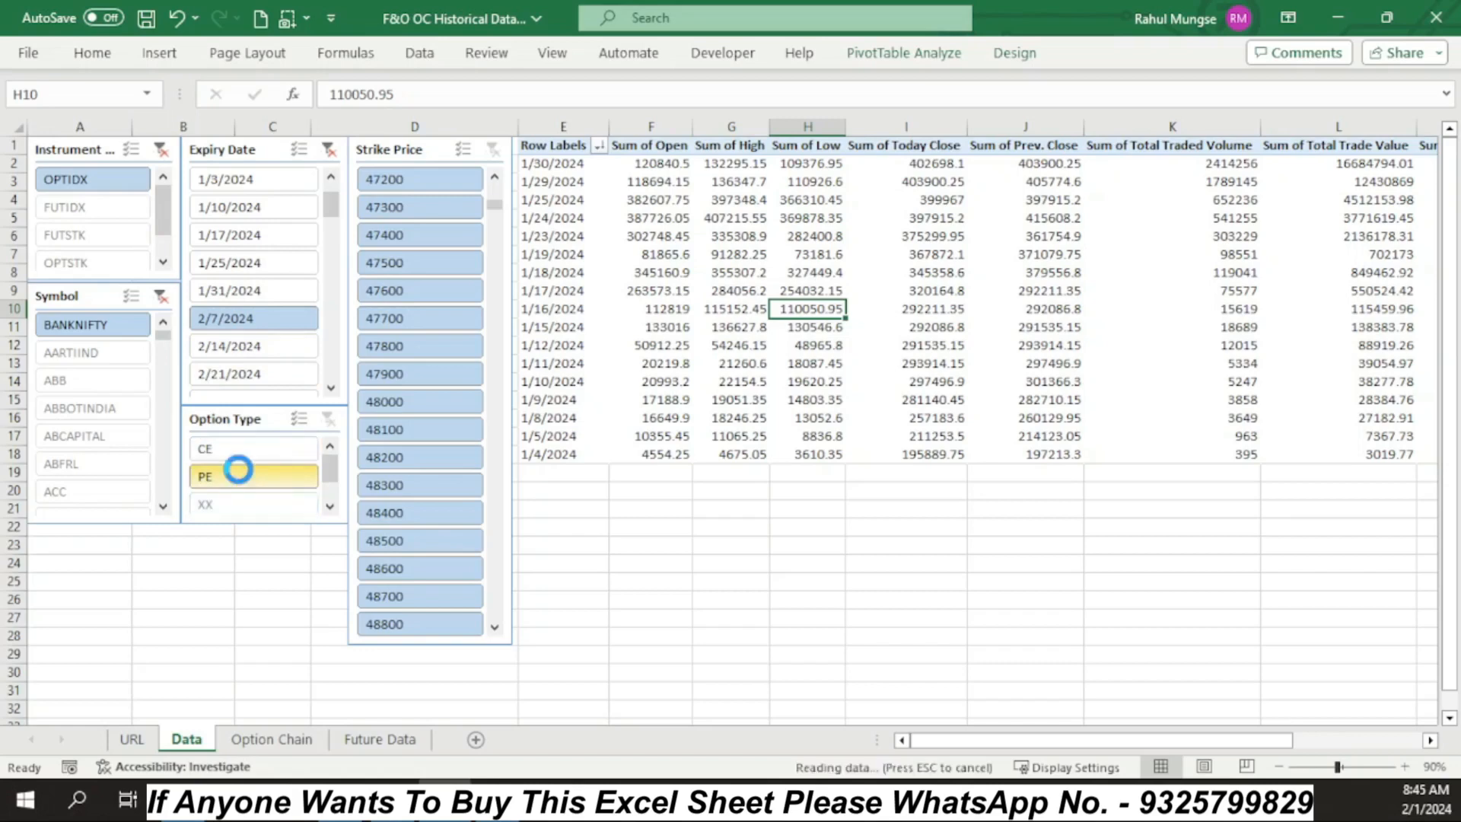
{"action": "left_click", "coordinate": [408, 504]}
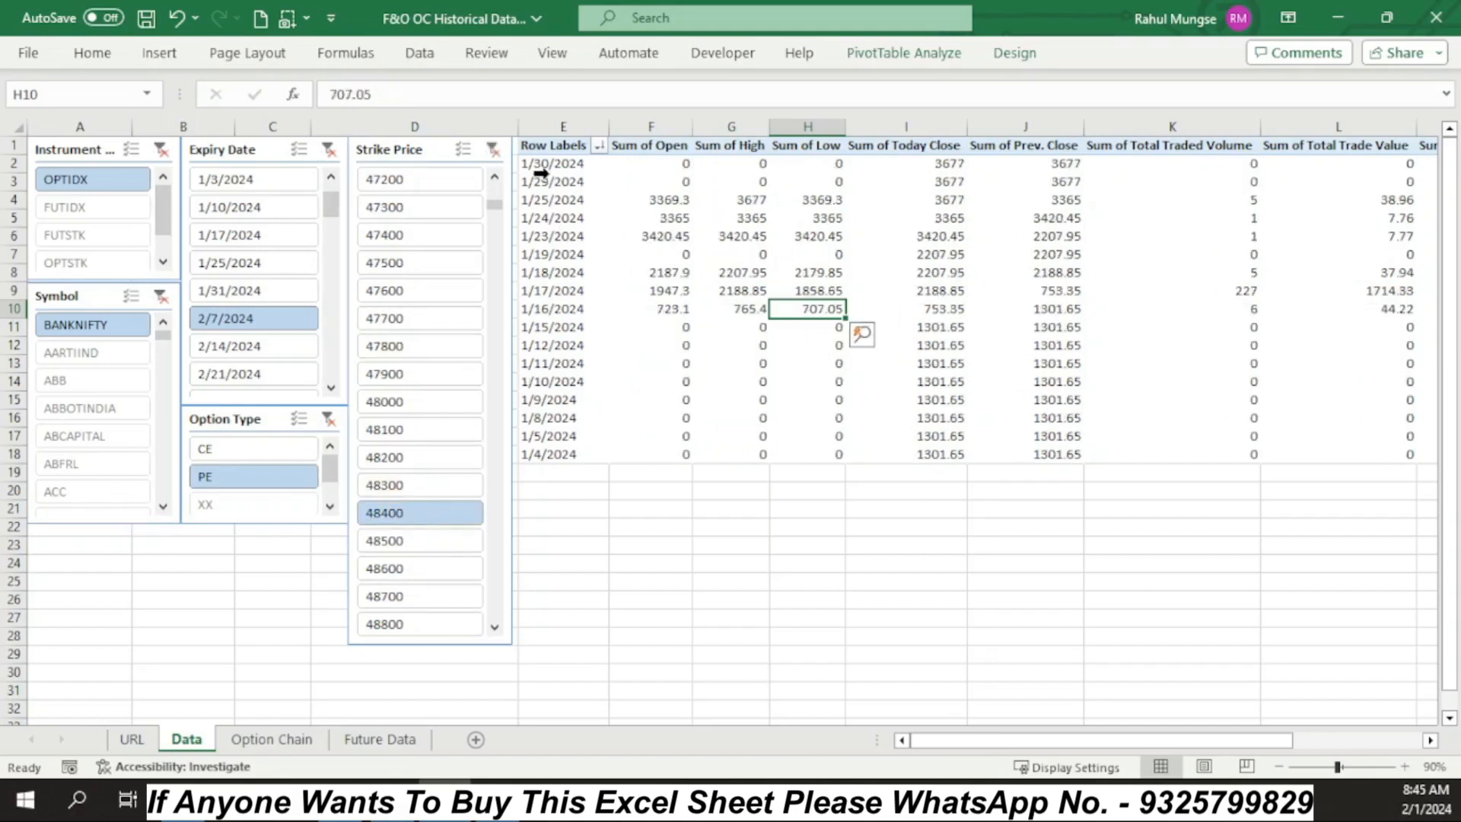
Examine the filtered date rows and the remaining pivot columns through Sum of Average Price
{"action": "left_click_drag", "start_coordinate": [590, 163], "coordinate": [565, 472]}
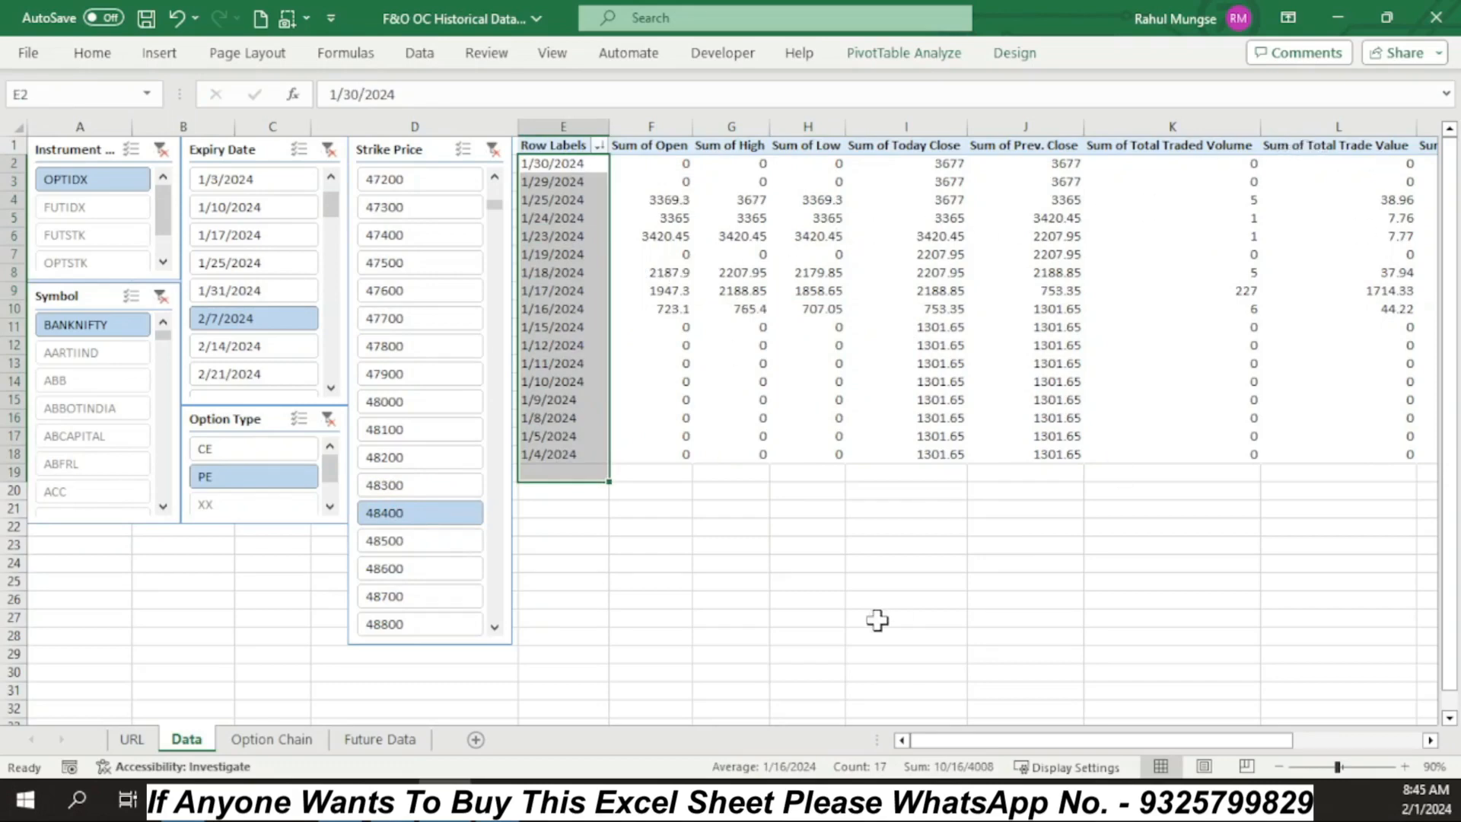
{"action": "left_click_drag", "start_coordinate": [1157, 736], "coordinate": [1303, 711]}
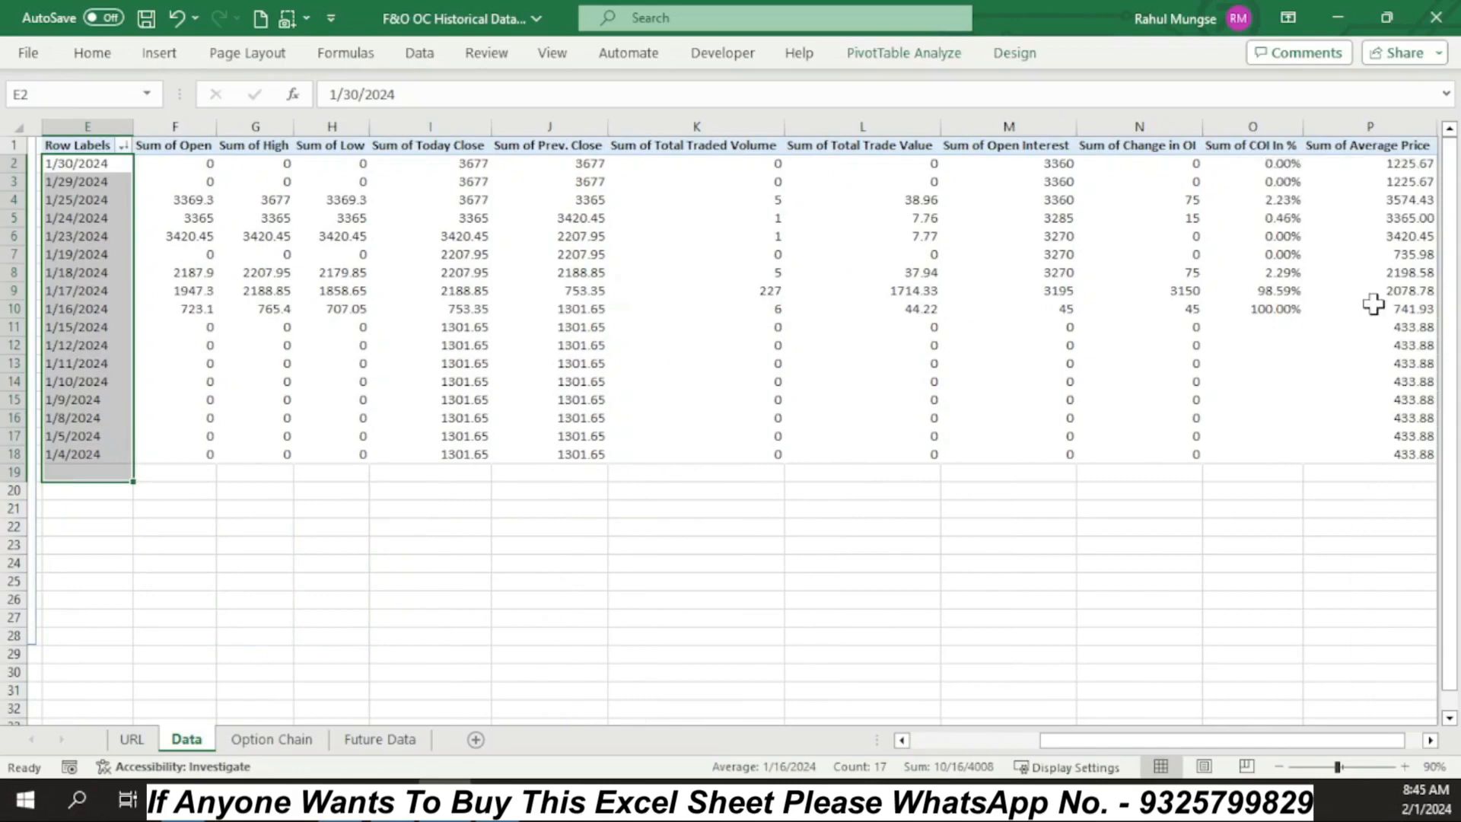
On the Data sheet, switch the pivot table's option type to CE and its strike price to 47800
{"action": "left_click_drag", "start_coordinate": [1180, 743], "coordinate": [1056, 746]}
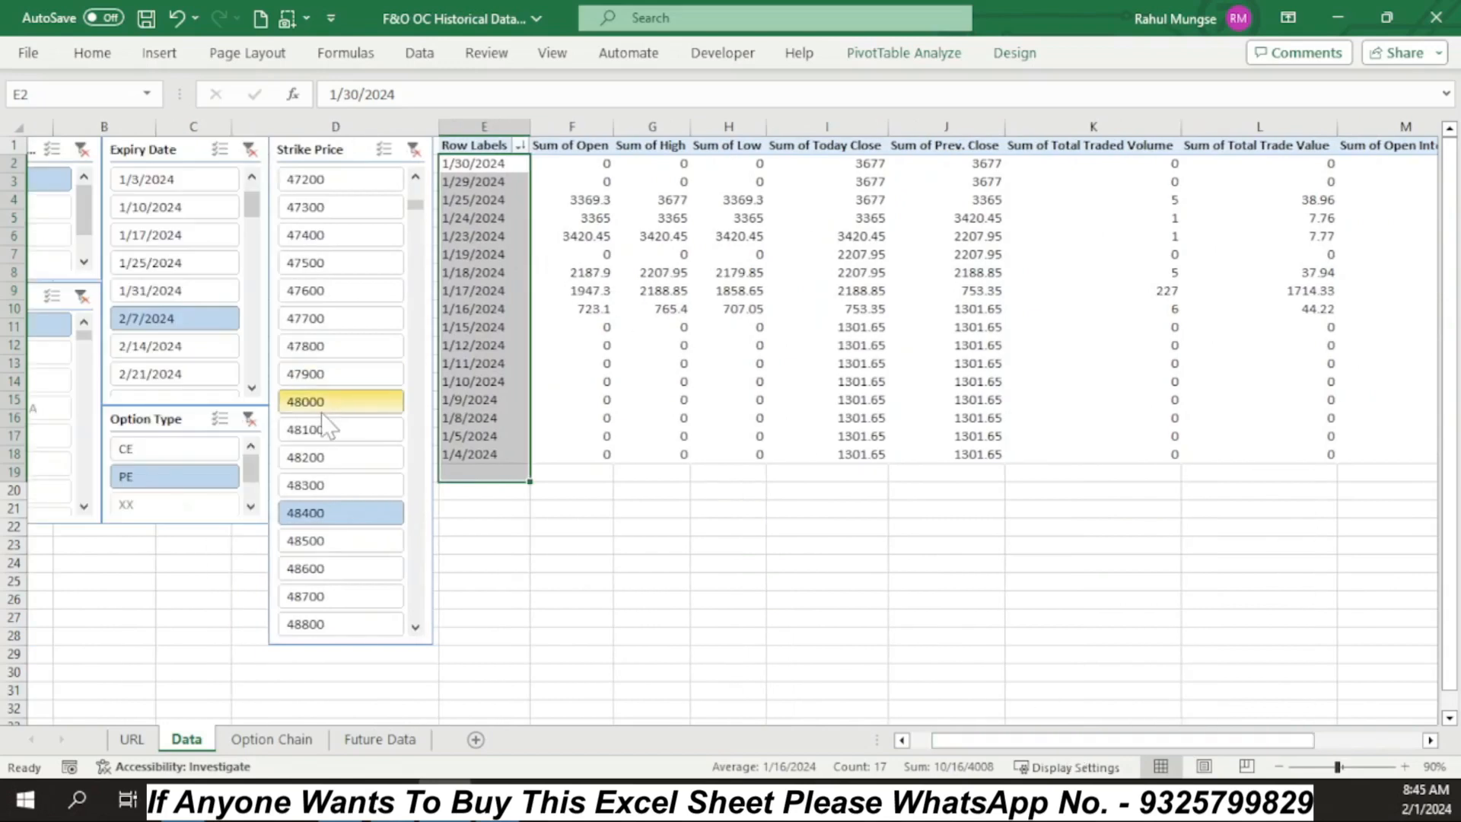
{"action": "left_click", "coordinate": [164, 451]}
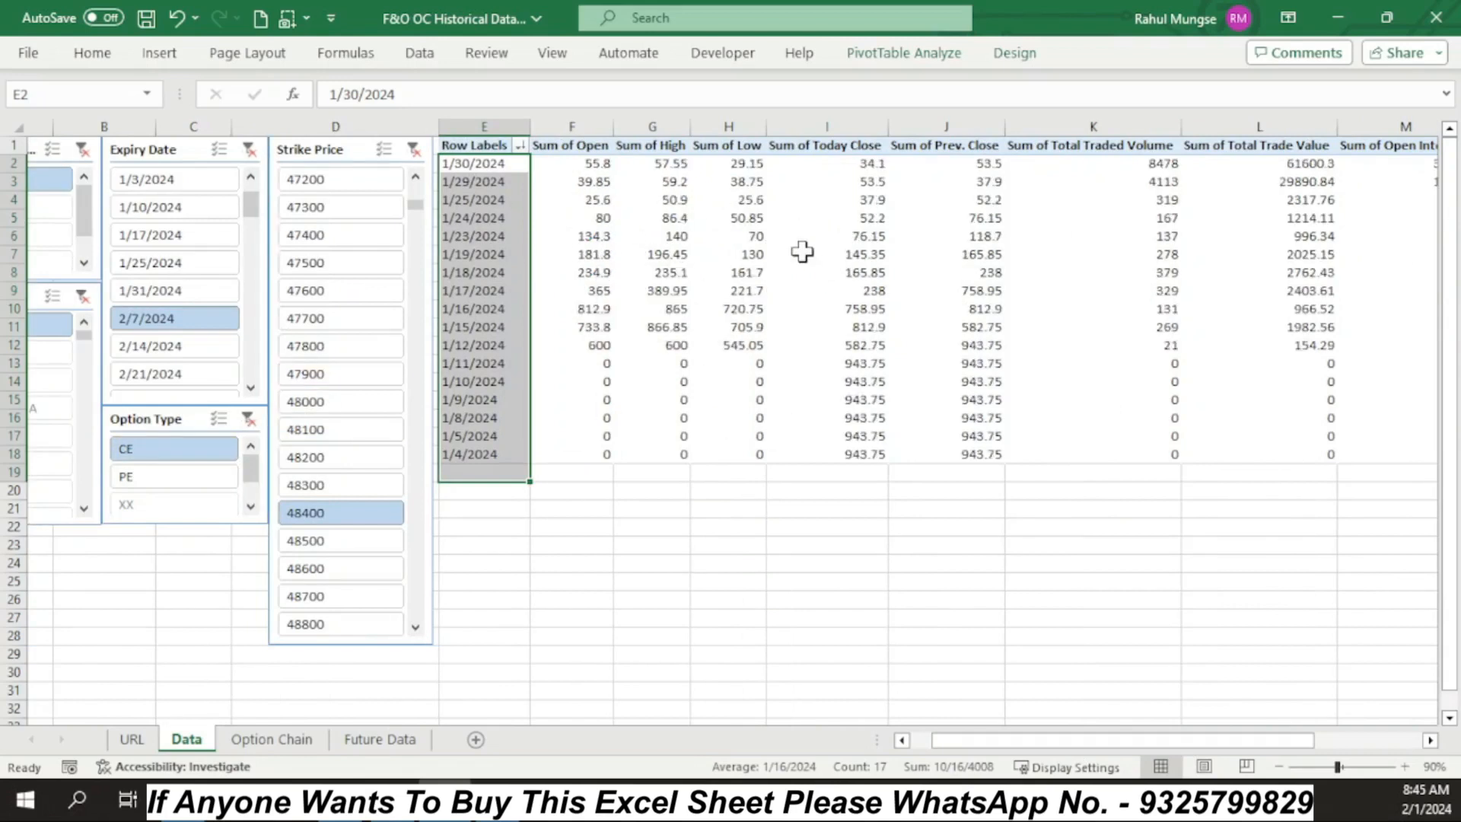
{"action": "left_click", "coordinate": [325, 350]}
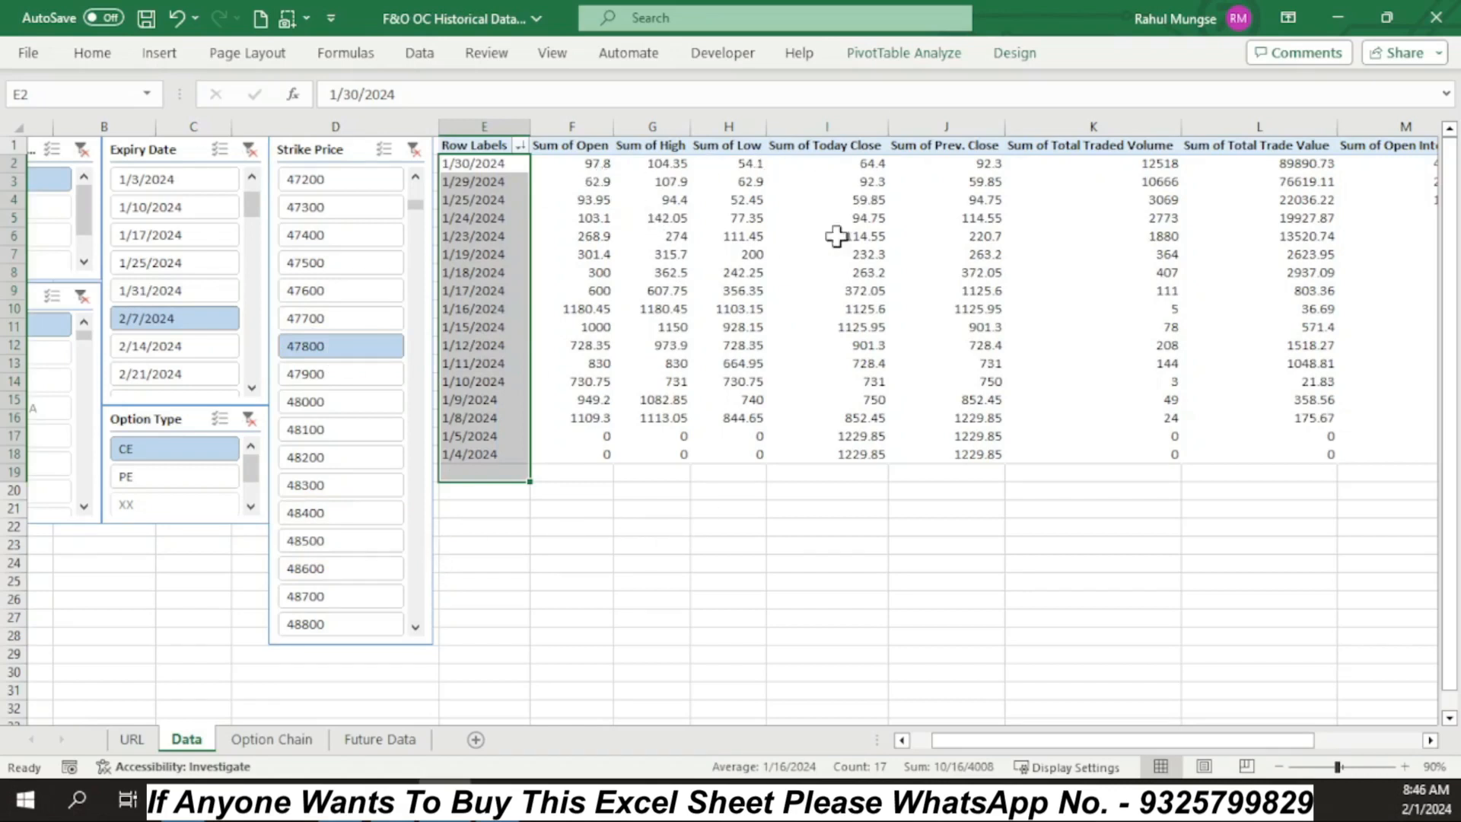
{"action": "mouse_move", "coordinate": [656, 239]}
{"action": "scroll", "coordinate": [671, 504], "scroll_direction": "left", "scroll_amount": 2}
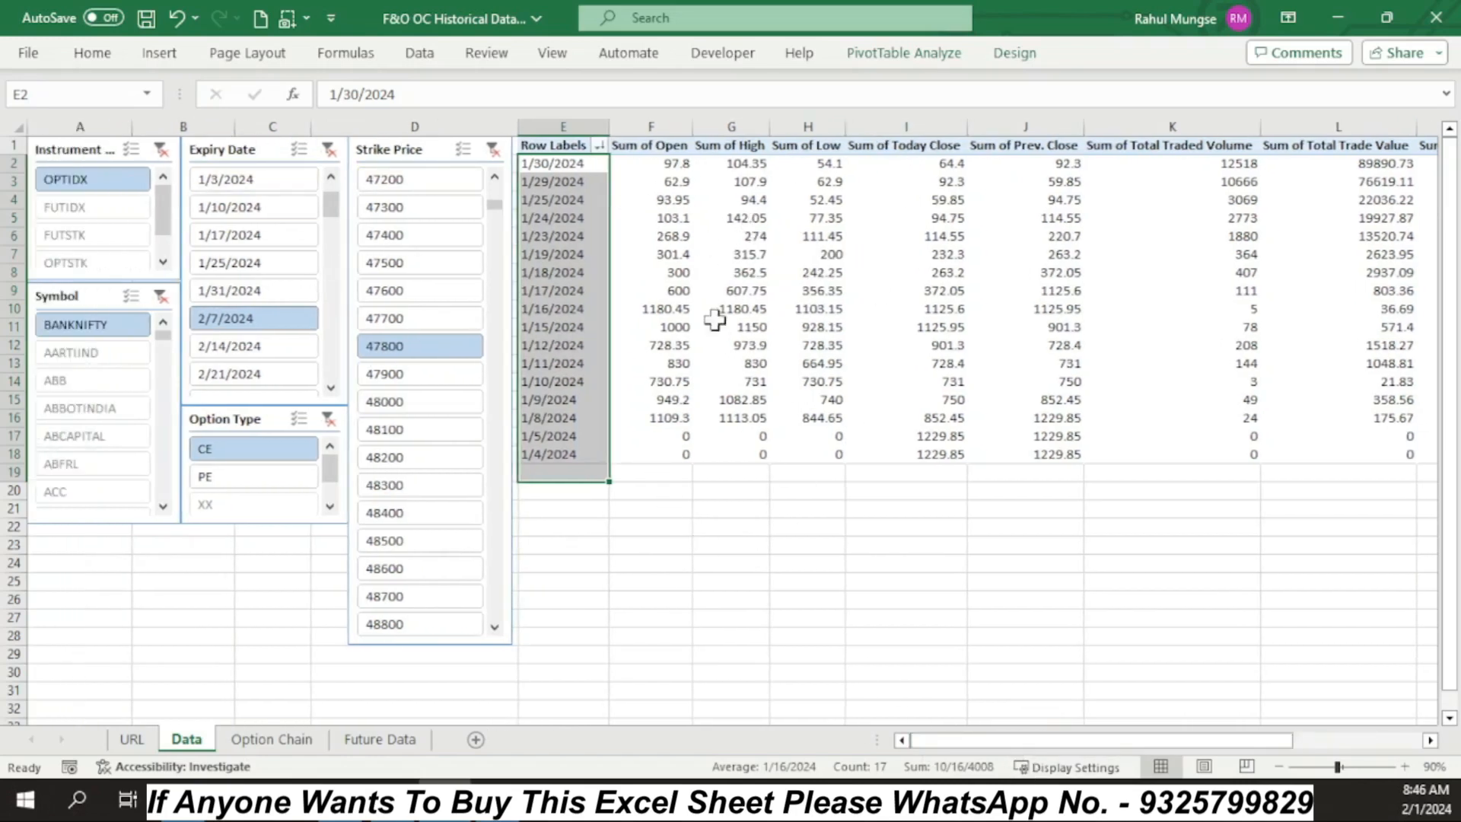
Open the Option Chain sheet and clear all slicer filters on its pivot table
{"action": "left_click", "coordinate": [272, 739]}
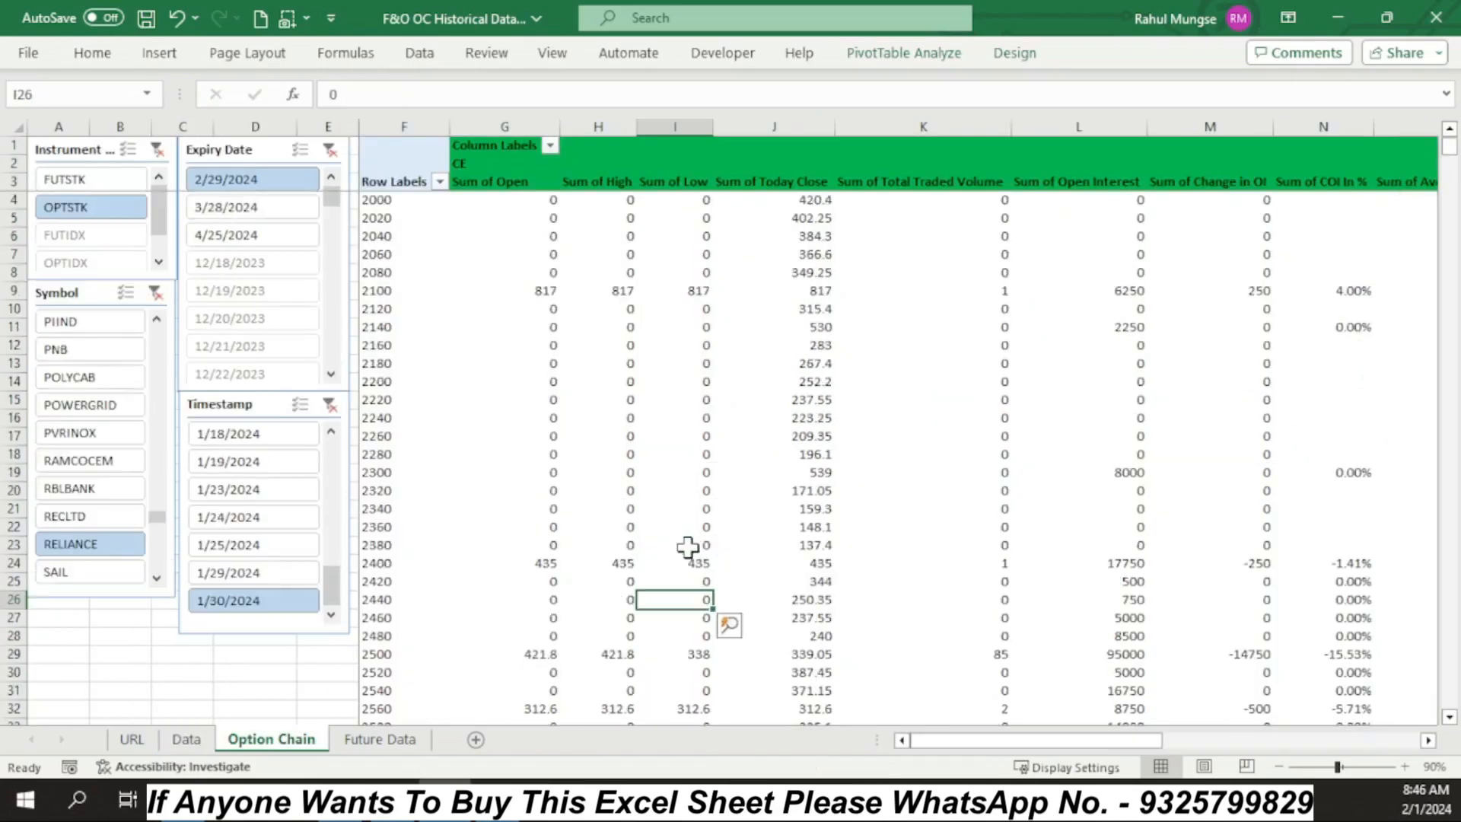
{"action": "mouse_move", "coordinate": [687, 547]}
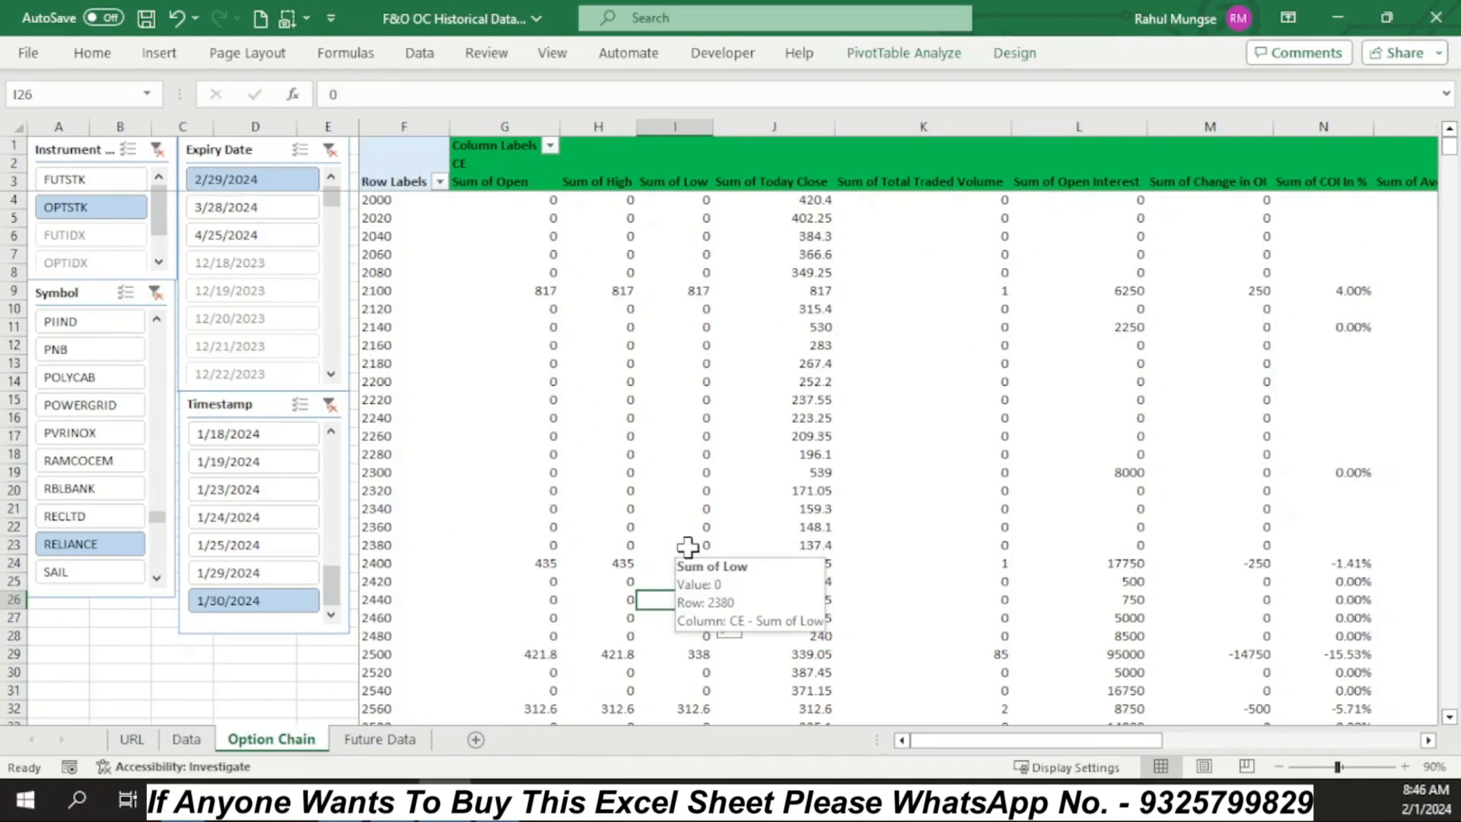
{"action": "left_click", "coordinate": [552, 400]}
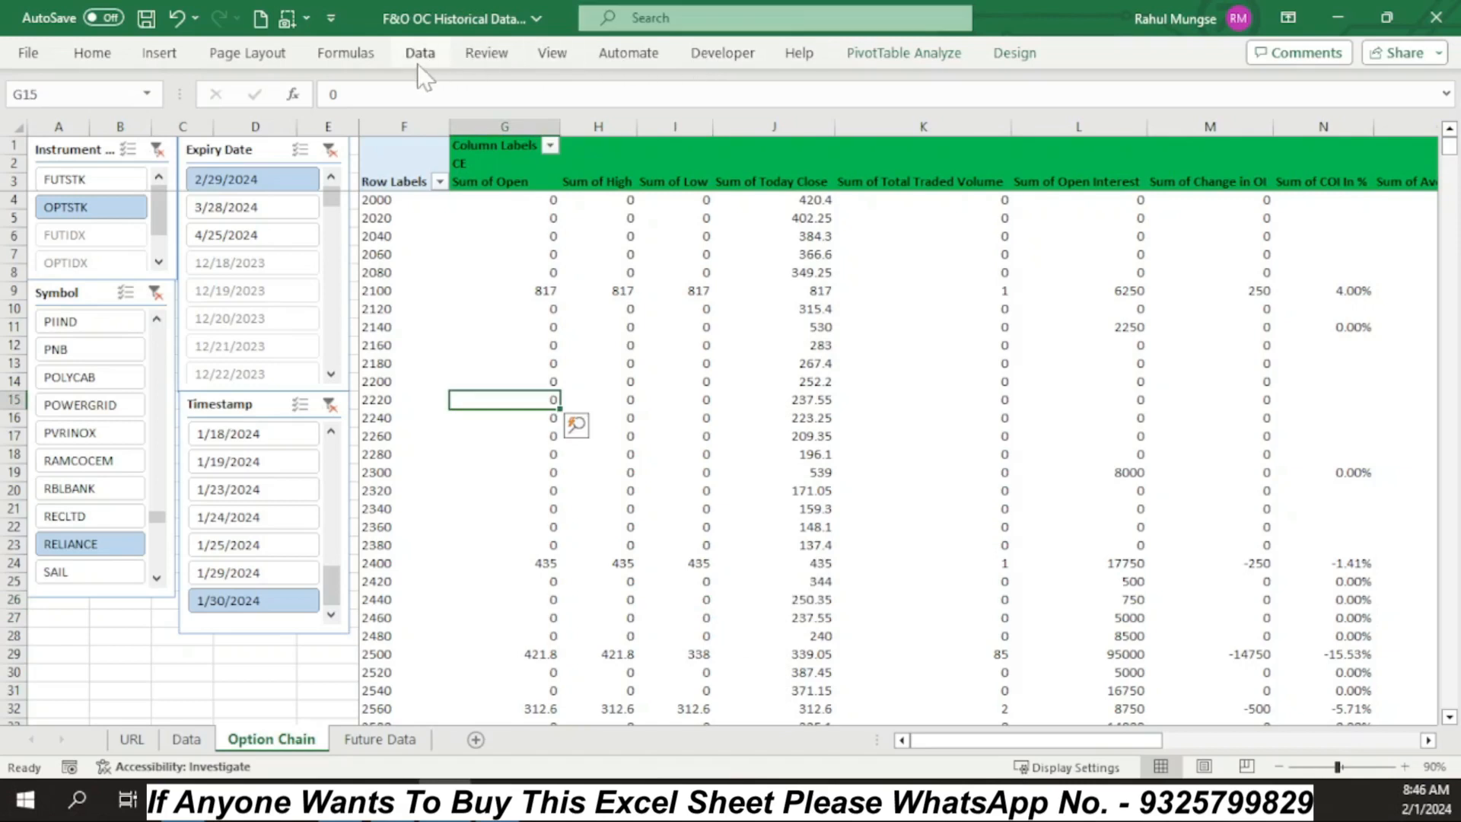
{"action": "left_click", "coordinate": [954, 80]}
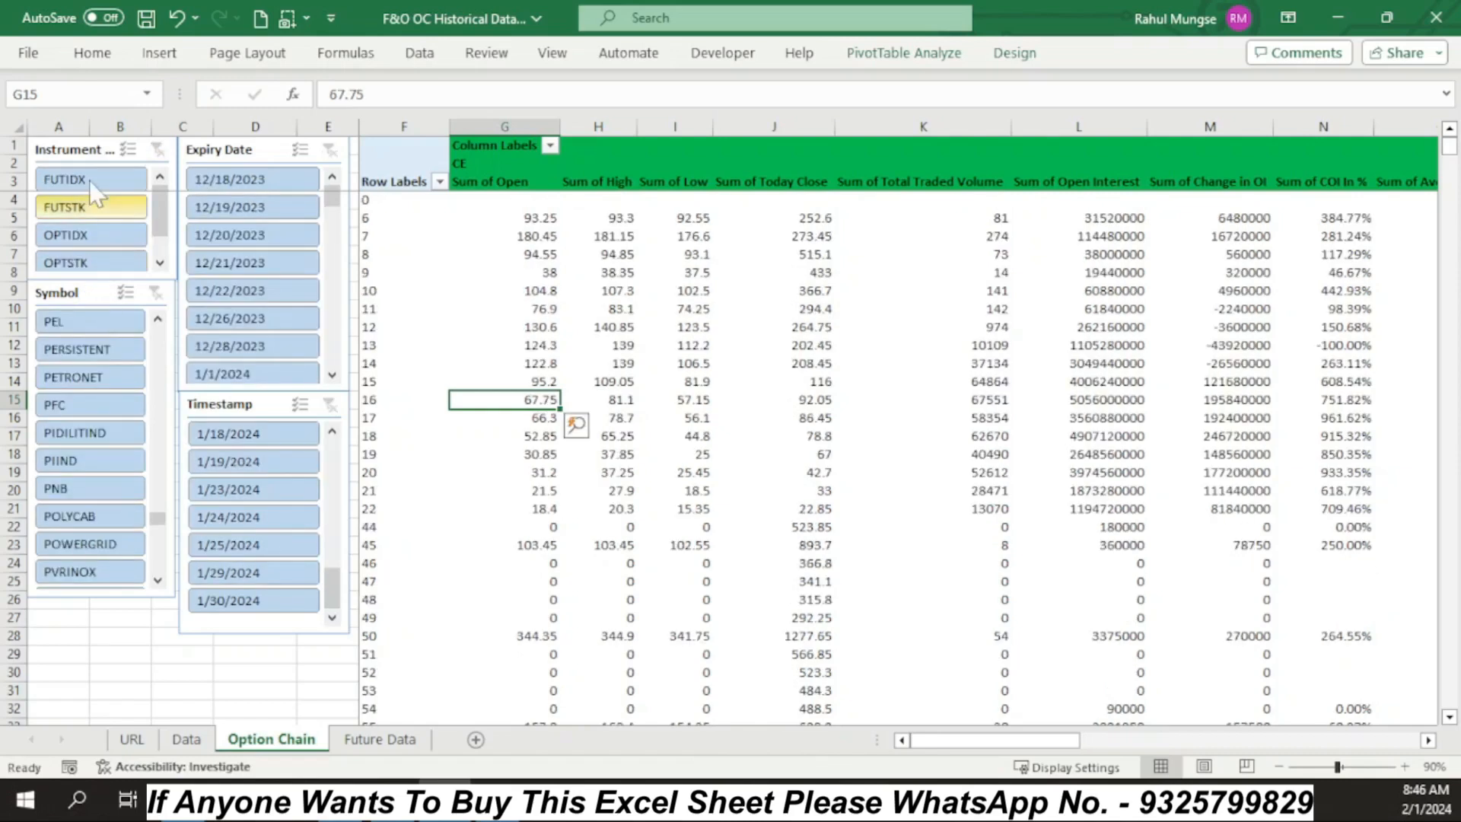
Filter the option chain to the OPTSTK instrument and the POWERGRID symbol, trying RELIANCE and PNB in between
{"action": "left_click", "coordinate": [93, 265]}
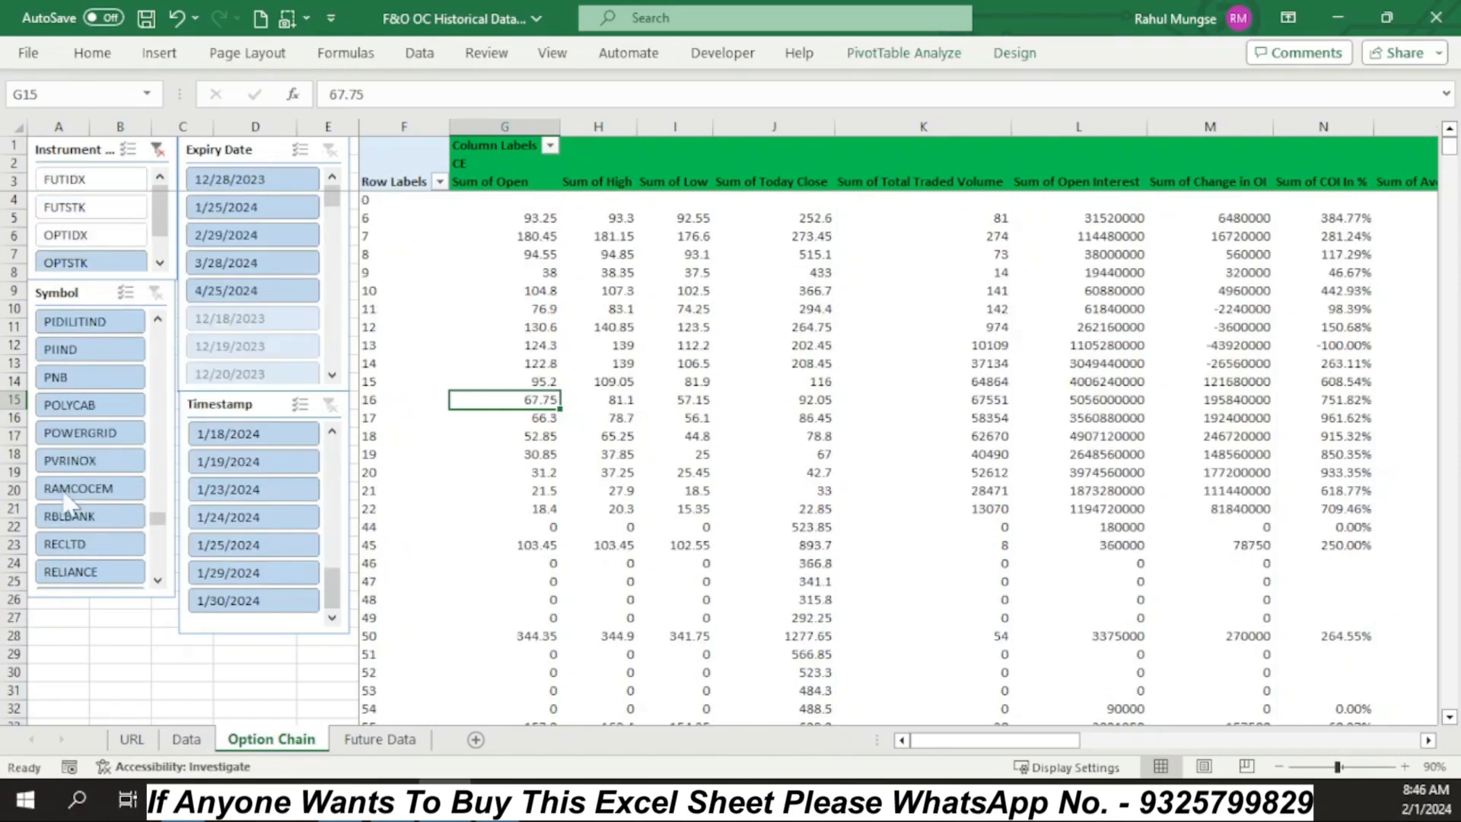
{"action": "left_click", "coordinate": [87, 573]}
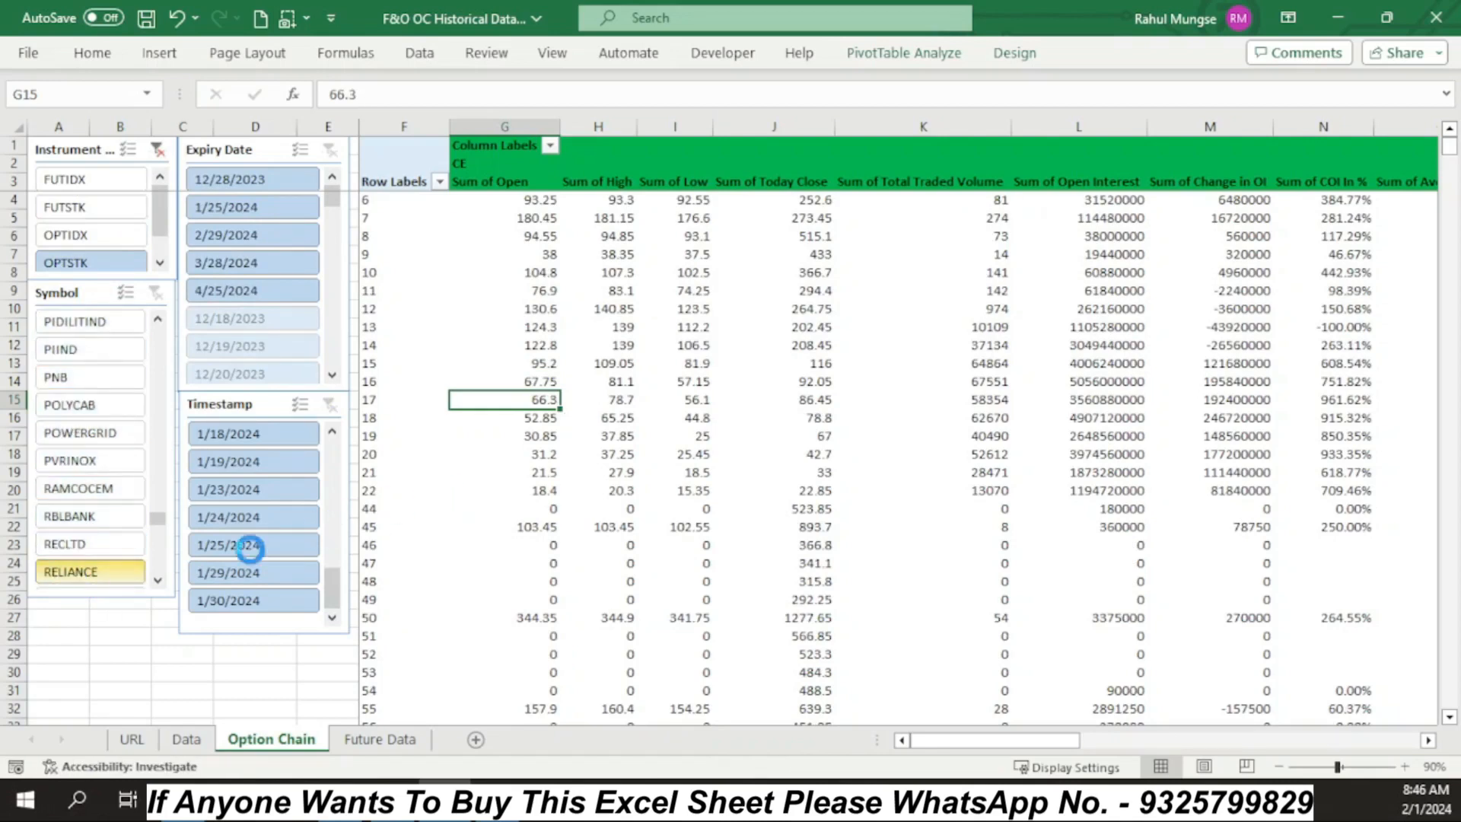
{"action": "left_click", "coordinate": [70, 378]}
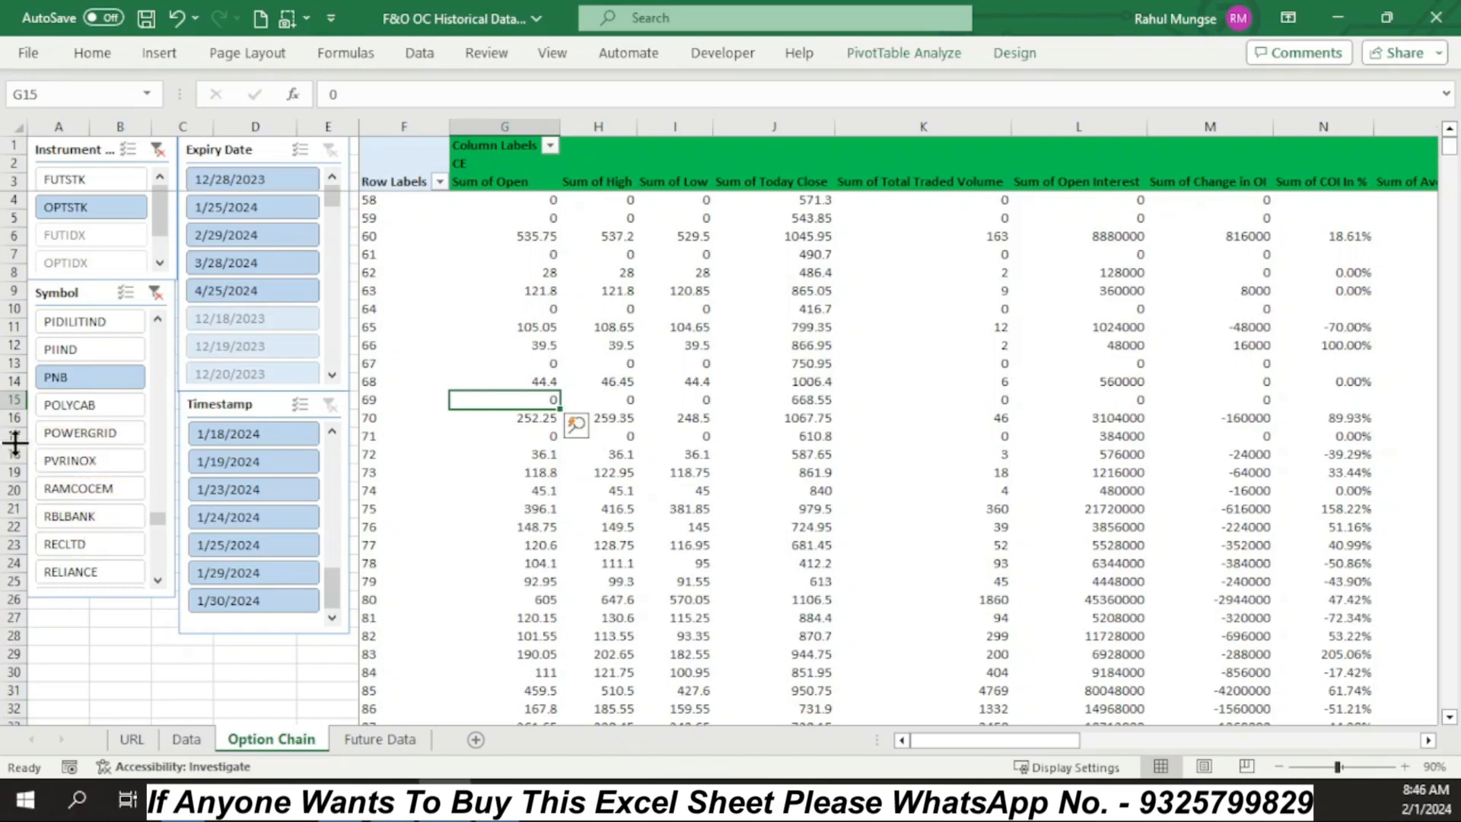
{"action": "left_click", "coordinate": [82, 440]}
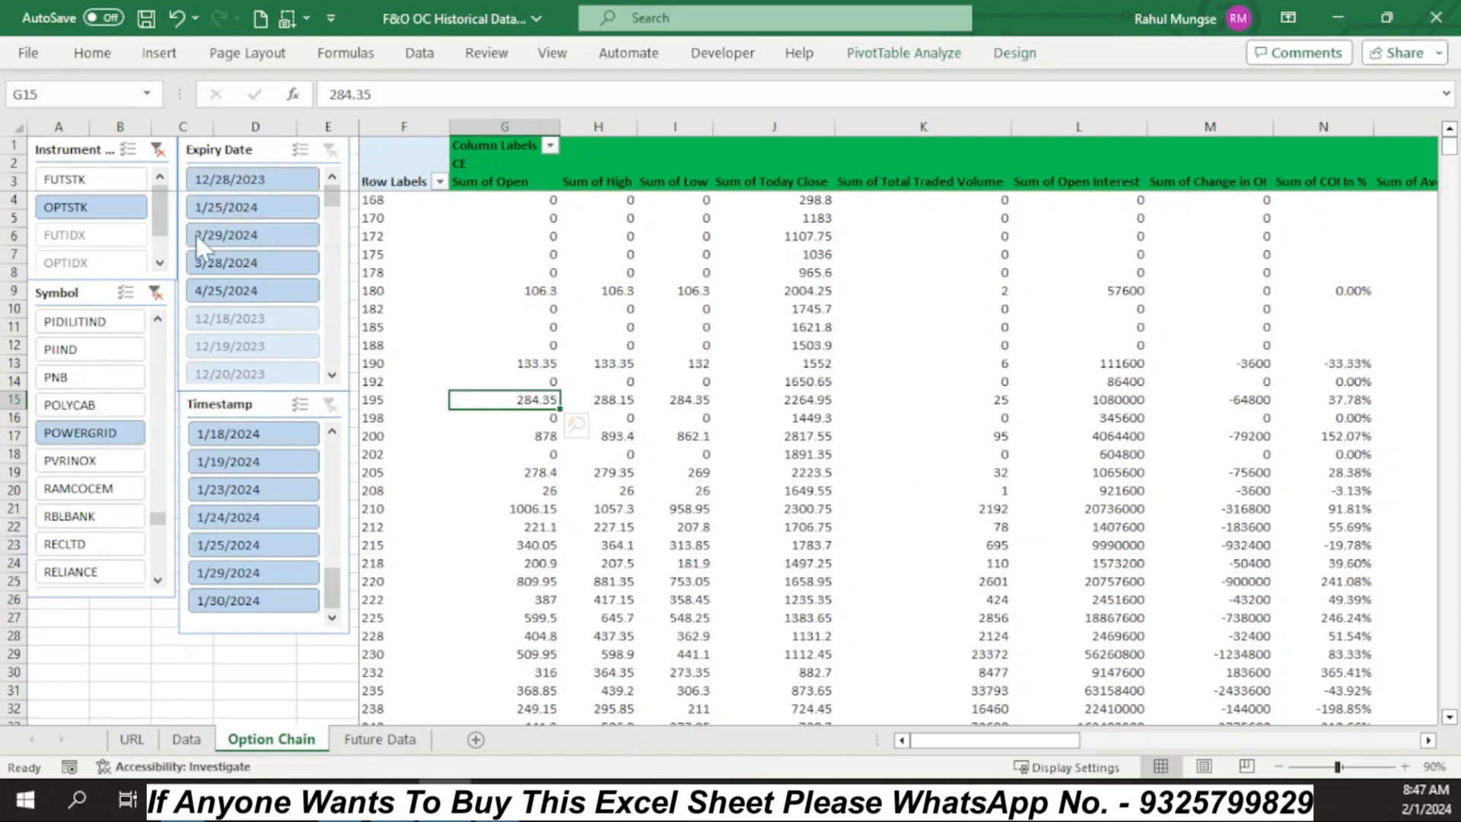
Narrow the POWERGRID option chain to expiry date 2/29/2024 and timestamp 1/30/2024
{"action": "left_click", "coordinate": [216, 237]}
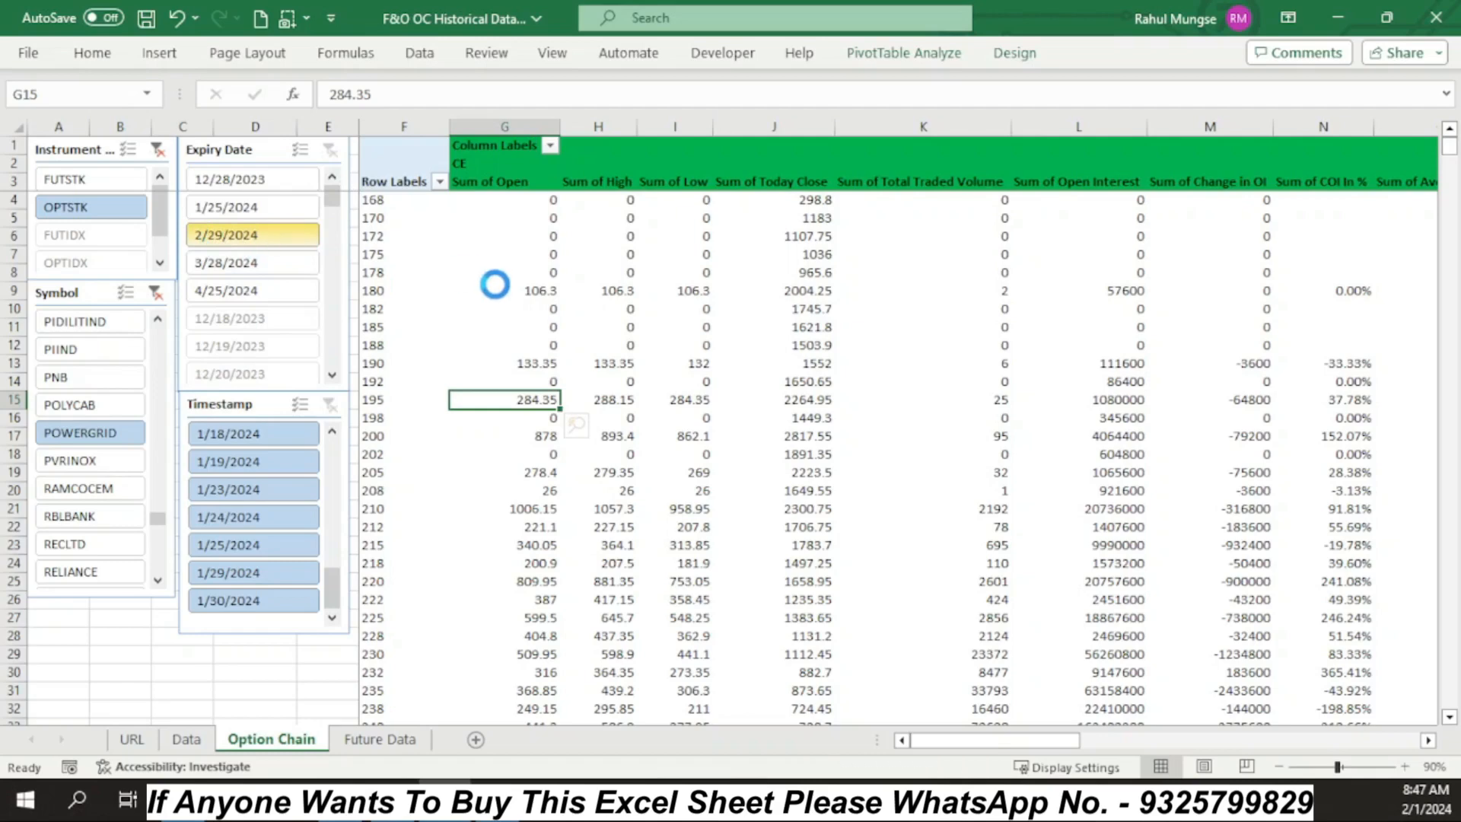
{"action": "scroll", "coordinate": [782, 482], "scroll_direction": "down", "scroll_amount": 8}
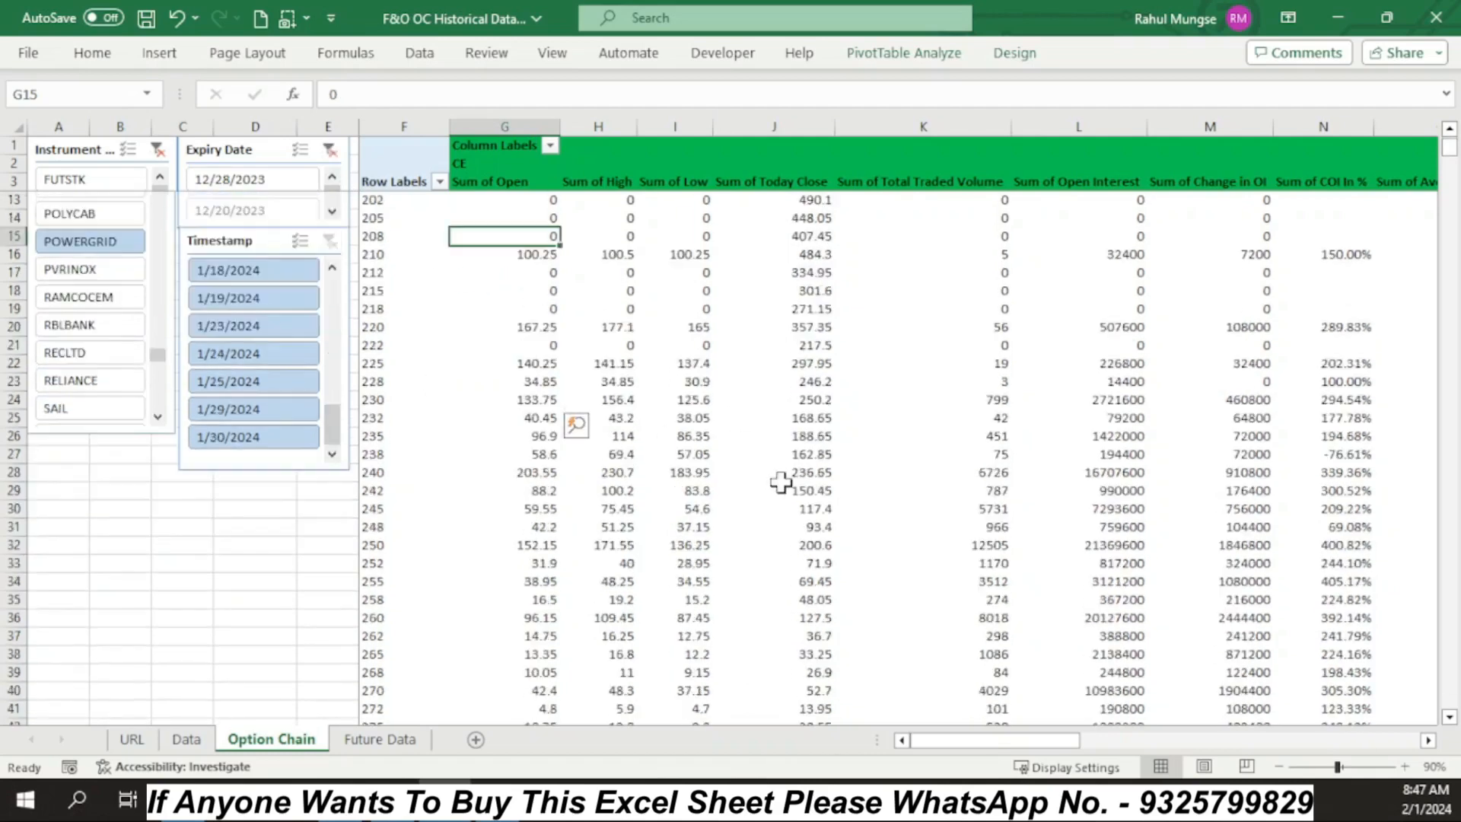
{"action": "scroll", "coordinate": [841, 457], "scroll_direction": "up", "scroll_amount": 4}
{"action": "scroll", "coordinate": [841, 459], "scroll_direction": "up", "scroll_amount": 5}
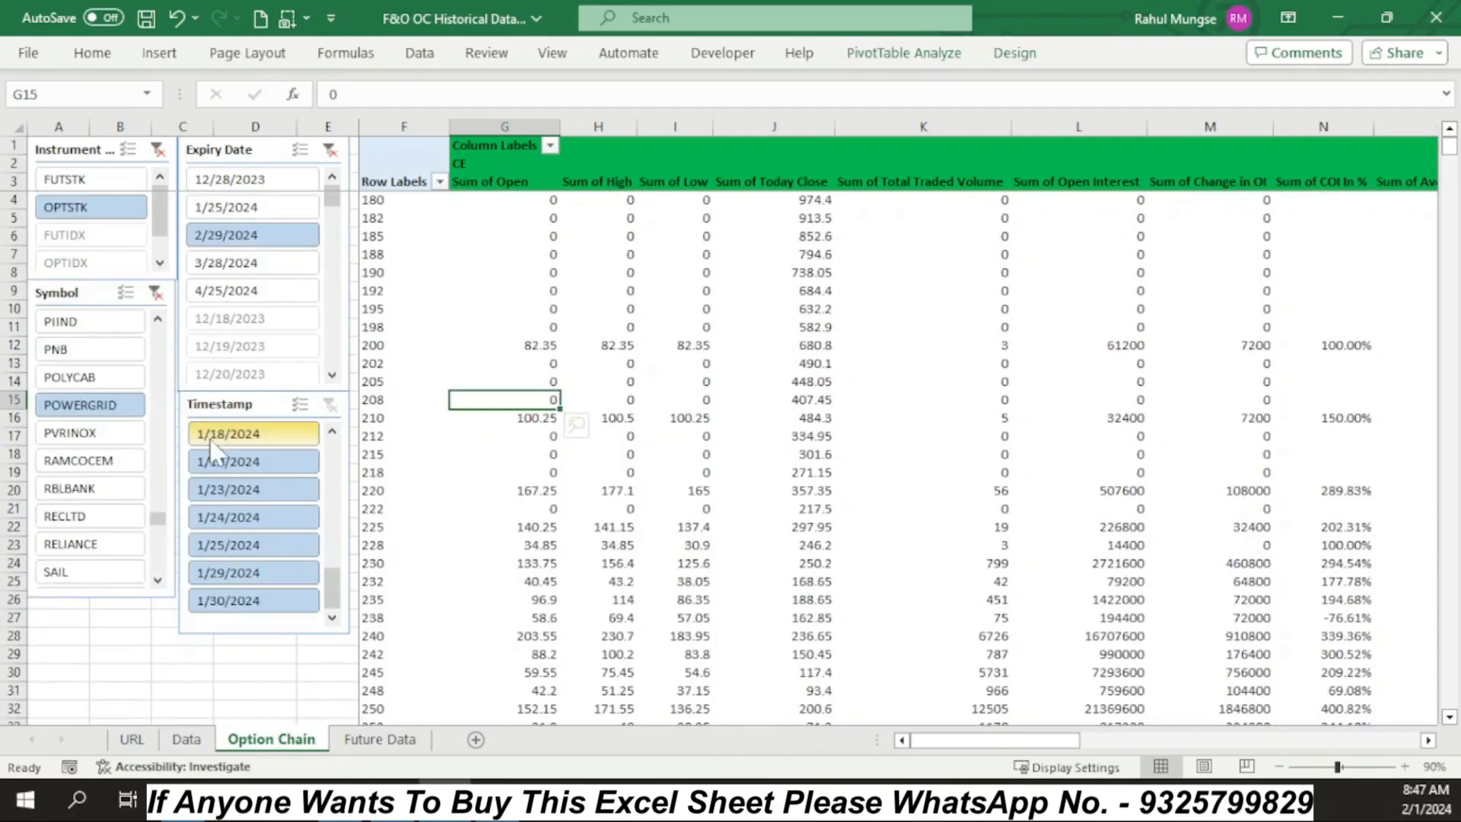
{"action": "left_click", "coordinate": [335, 593]}
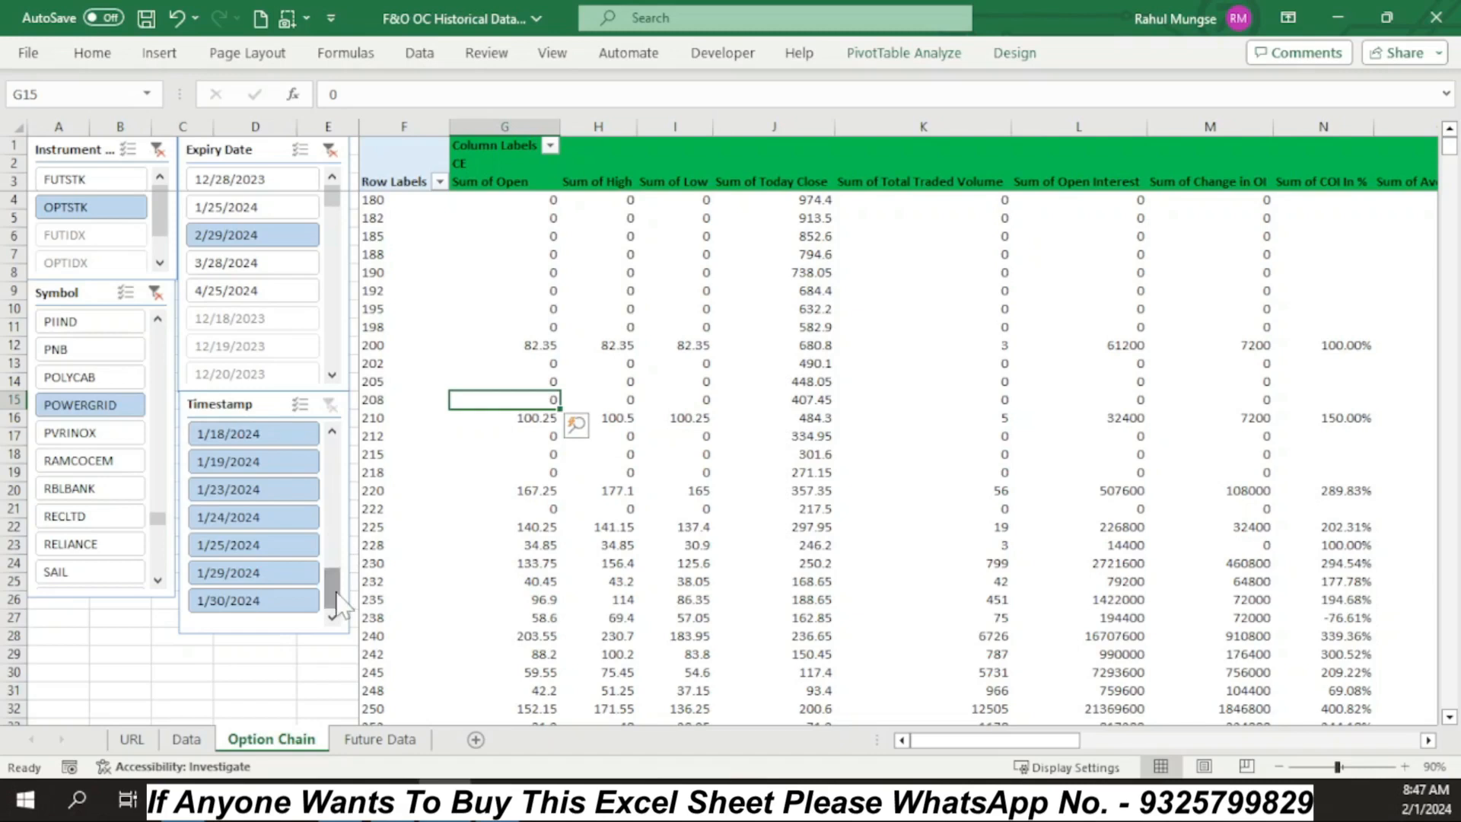
{"action": "left_click", "coordinate": [232, 600]}
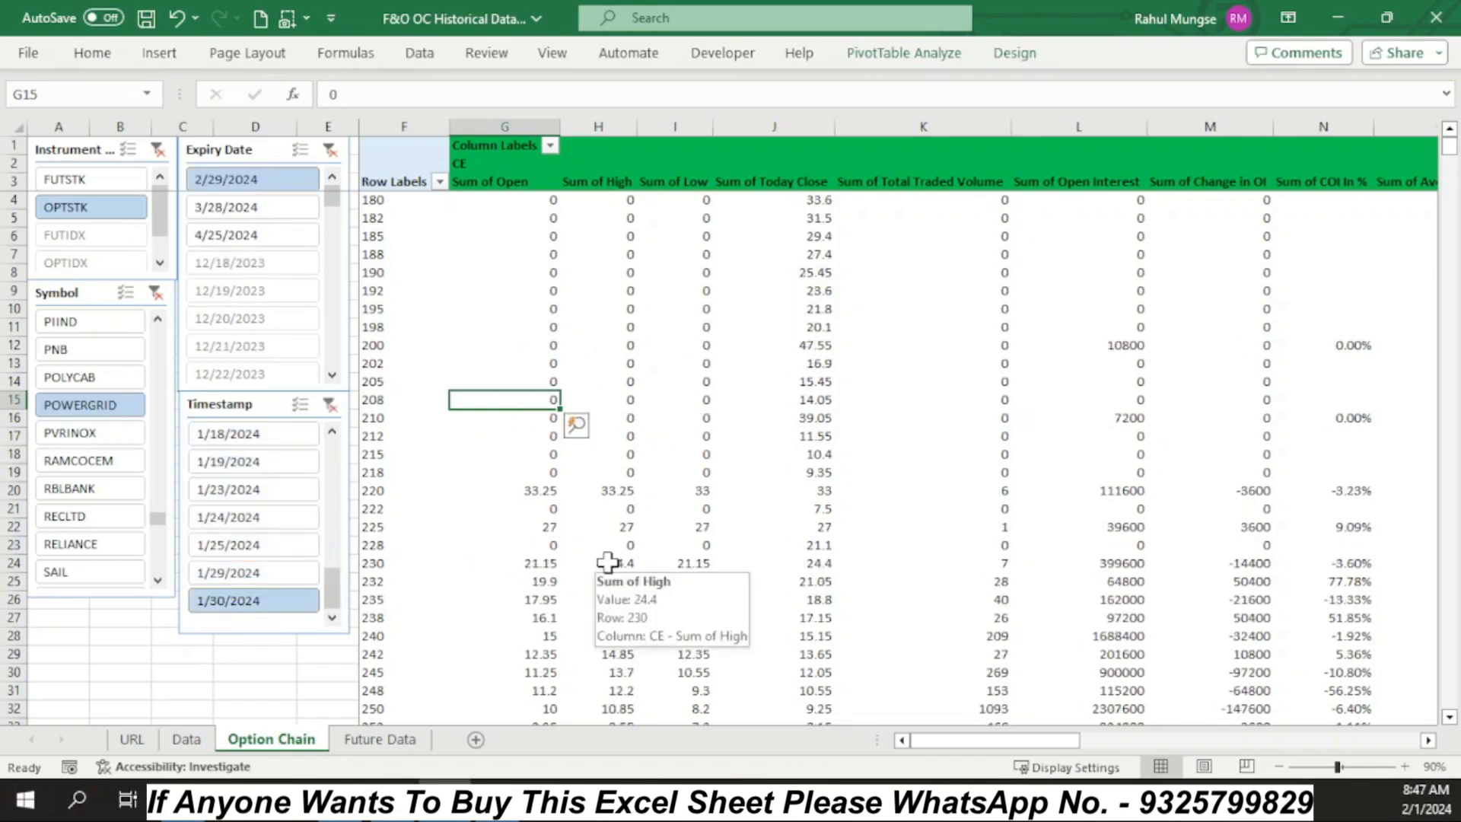
Examine the option chain's strike price rows and its Sum of High through Sum of Today Close columns
{"action": "left_click_drag", "start_coordinate": [411, 199], "coordinate": [425, 601]}
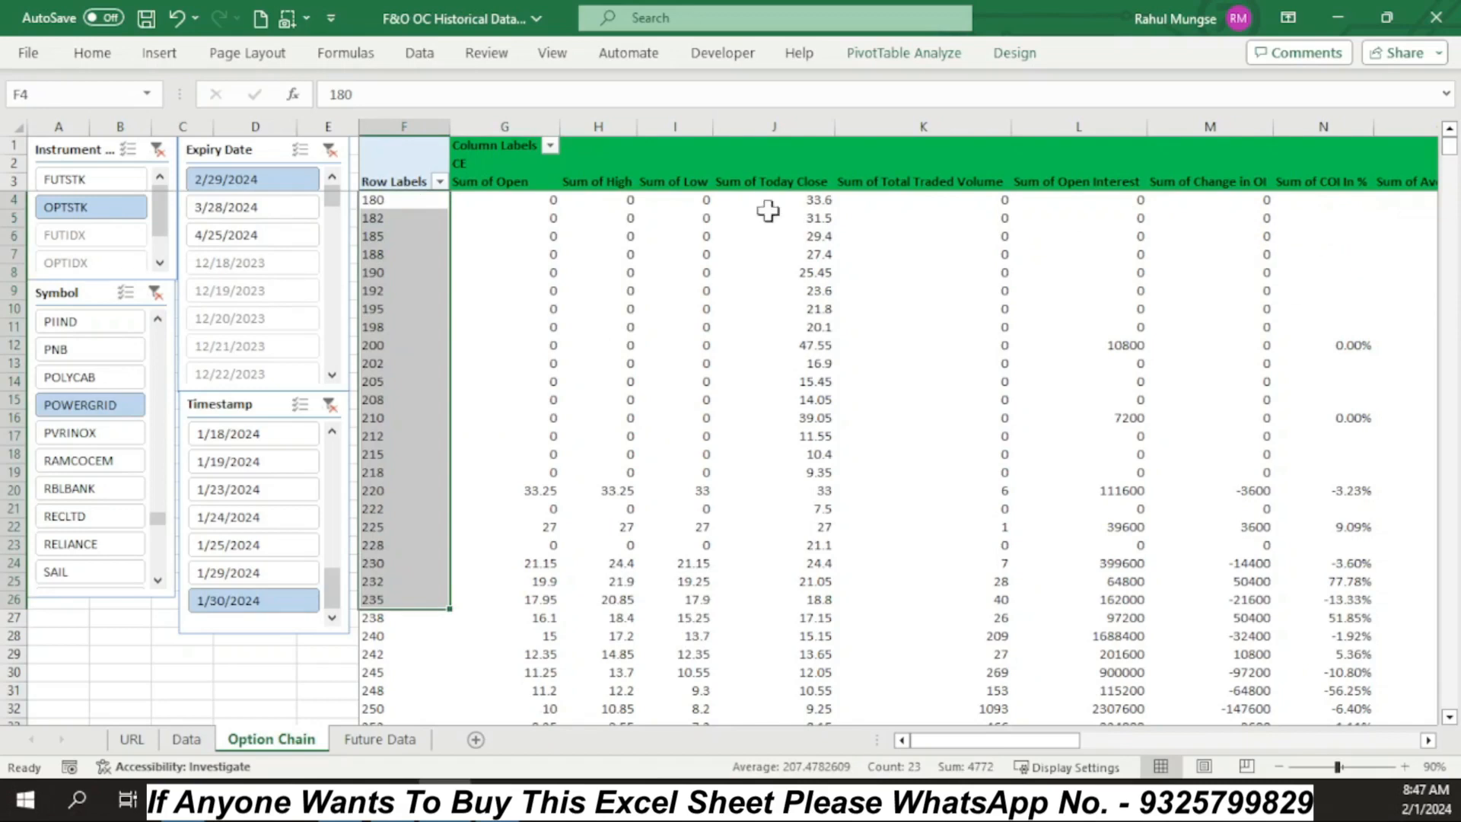
{"action": "left_click_drag", "start_coordinate": [596, 126], "coordinate": [784, 127]}
{"action": "left_click", "coordinate": [719, 236]}
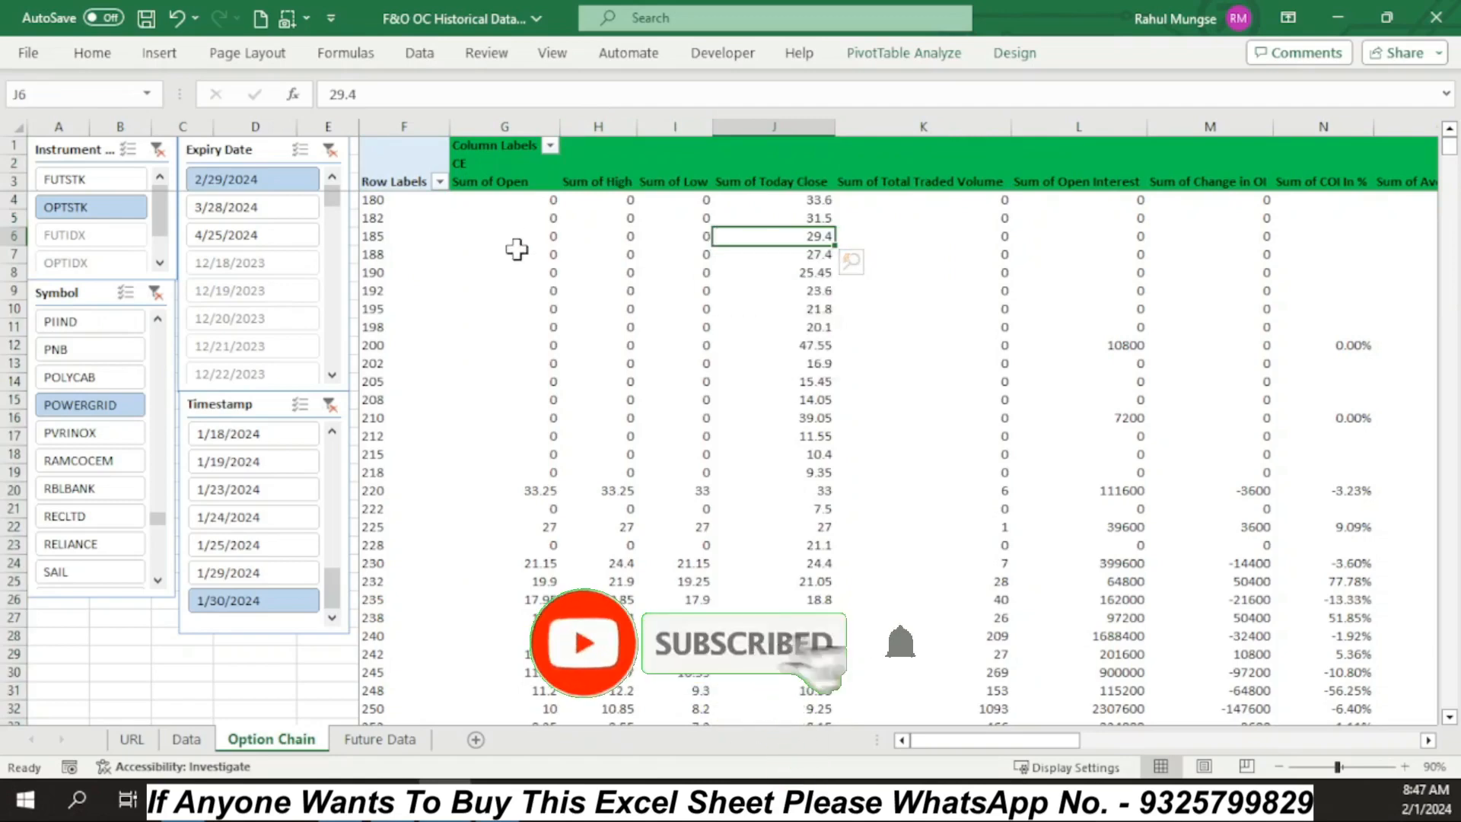
On the Future Data sheet, filter the NIFTY index futures to expiry date 2/29/2024 and select the date rows for review
{"action": "left_click", "coordinate": [375, 746]}
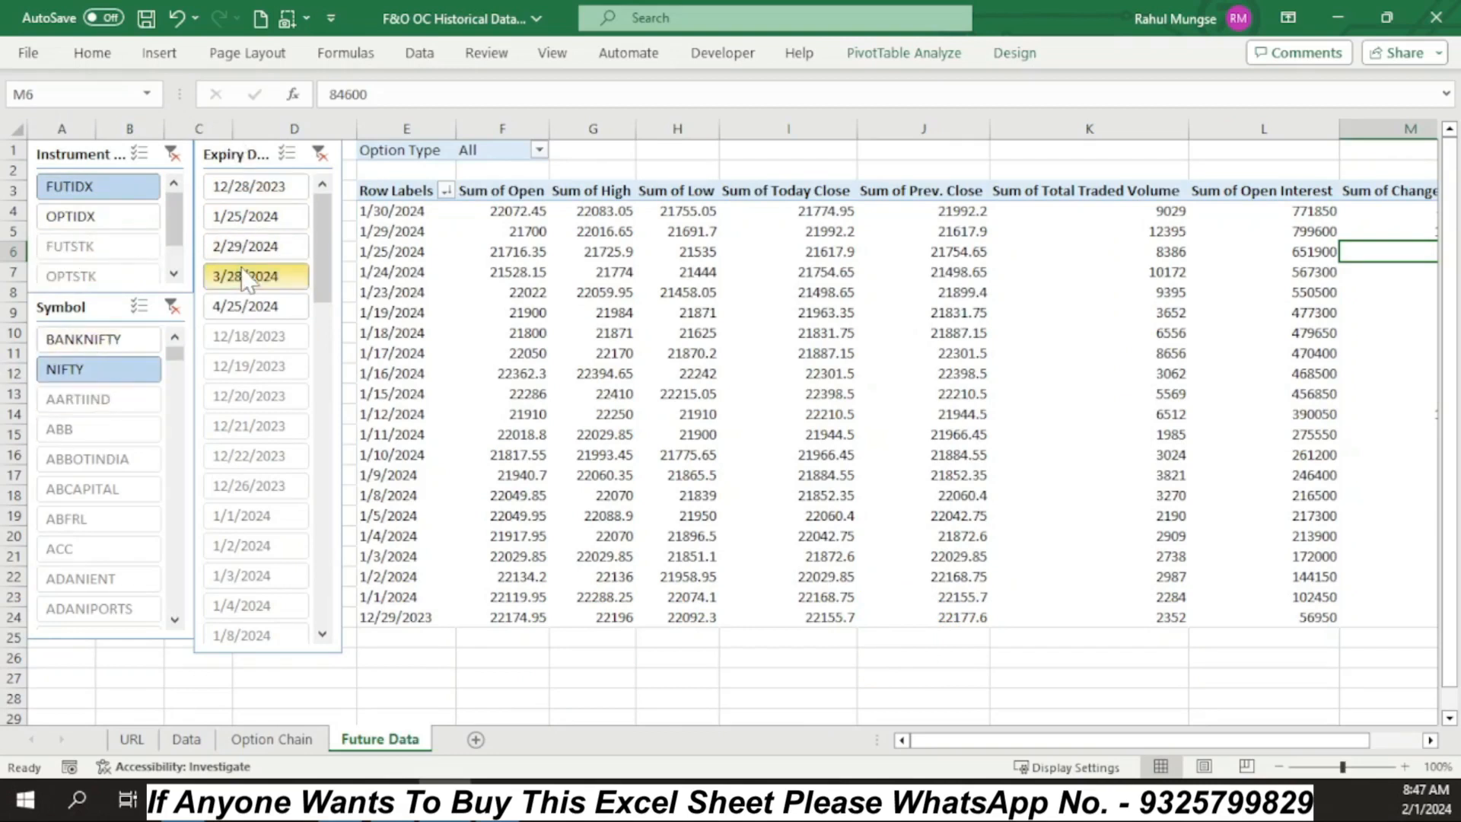
{"action": "left_click", "coordinate": [255, 245]}
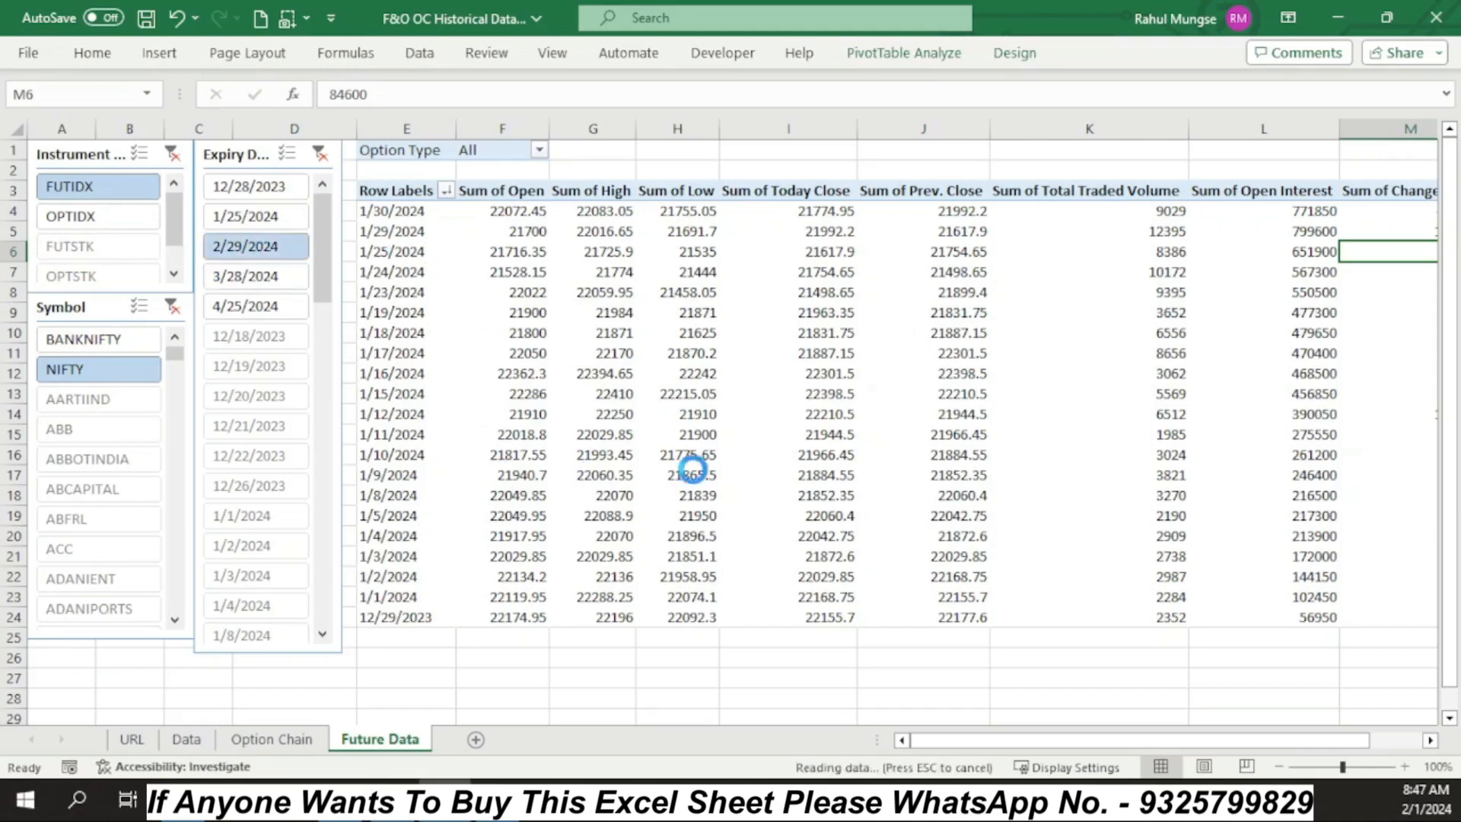
{"action": "left_click_drag", "start_coordinate": [403, 211], "coordinate": [422, 647]}
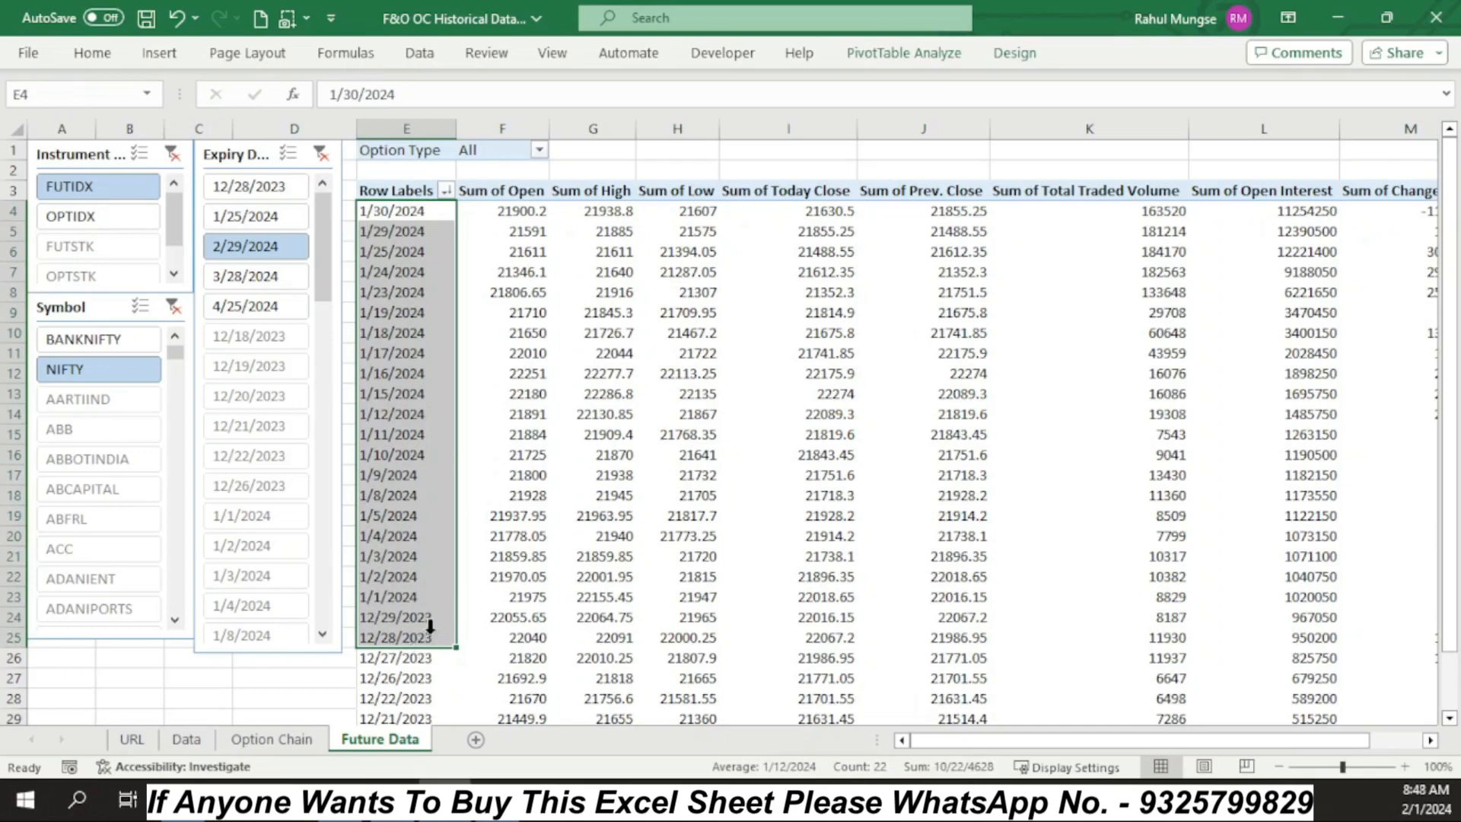
{"action": "scroll", "coordinate": [532, 334], "scroll_direction": "down", "scroll_amount": 1}
{"action": "scroll", "coordinate": [601, 258], "scroll_direction": "up", "scroll_amount": 1}
{"action": "key", "text": "alt+Tab"}
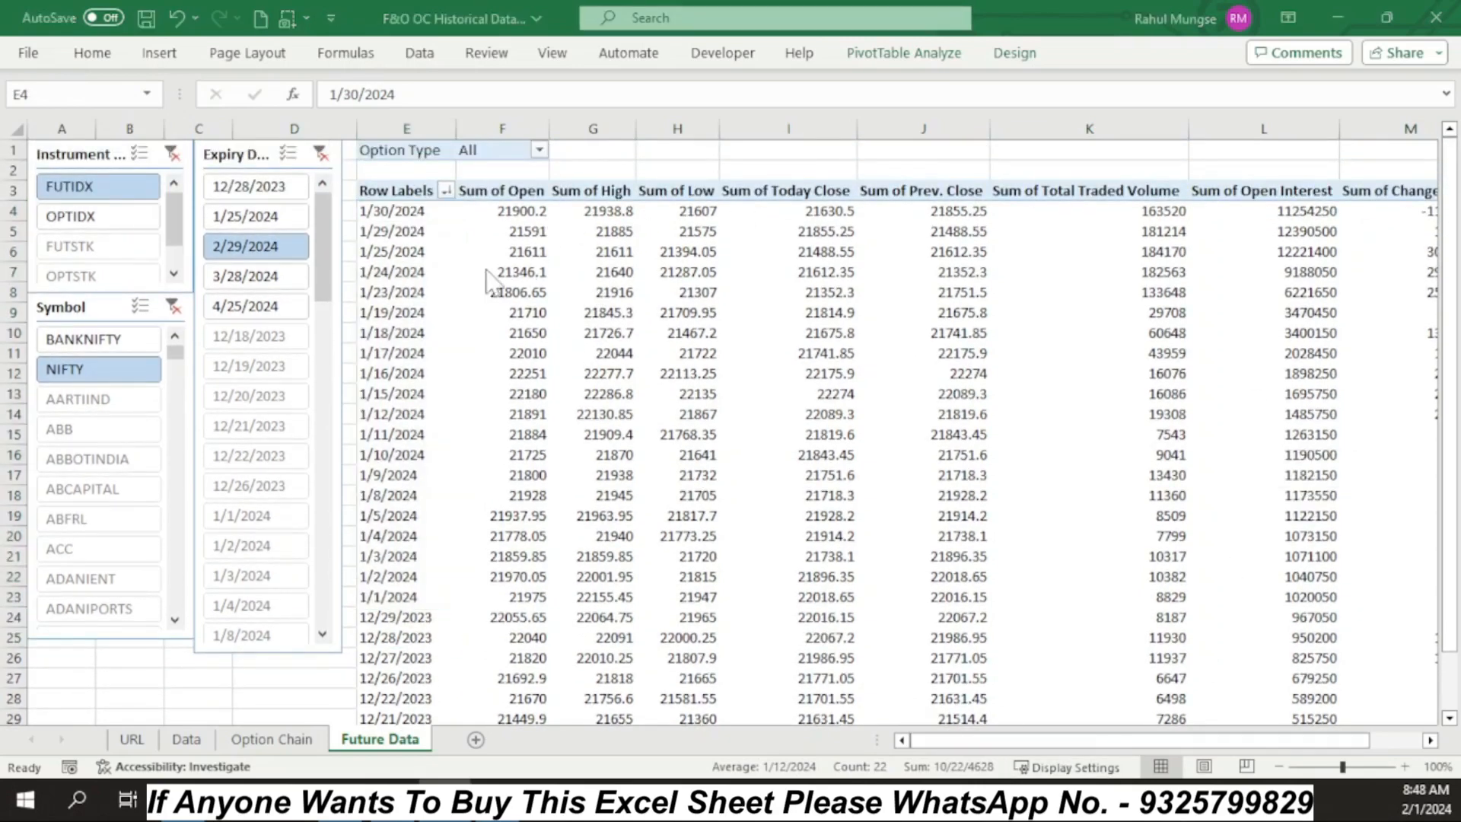
{"action": "key", "text": "alt+Tab"}
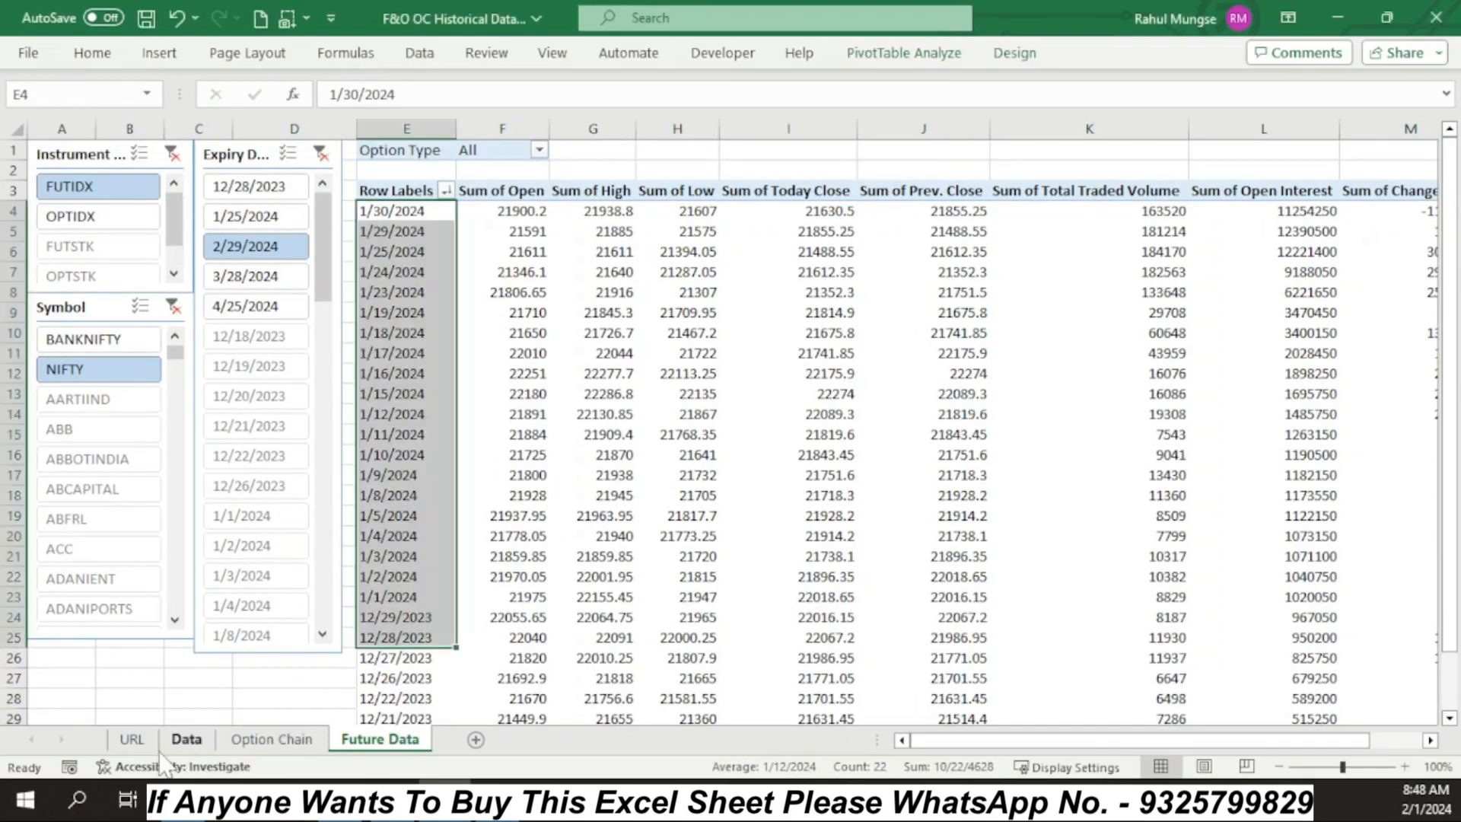
Go back through the Option Chain and Data sheets to the URL sheet
{"action": "left_click", "coordinate": [267, 739]}
{"action": "left_click", "coordinate": [186, 740]}
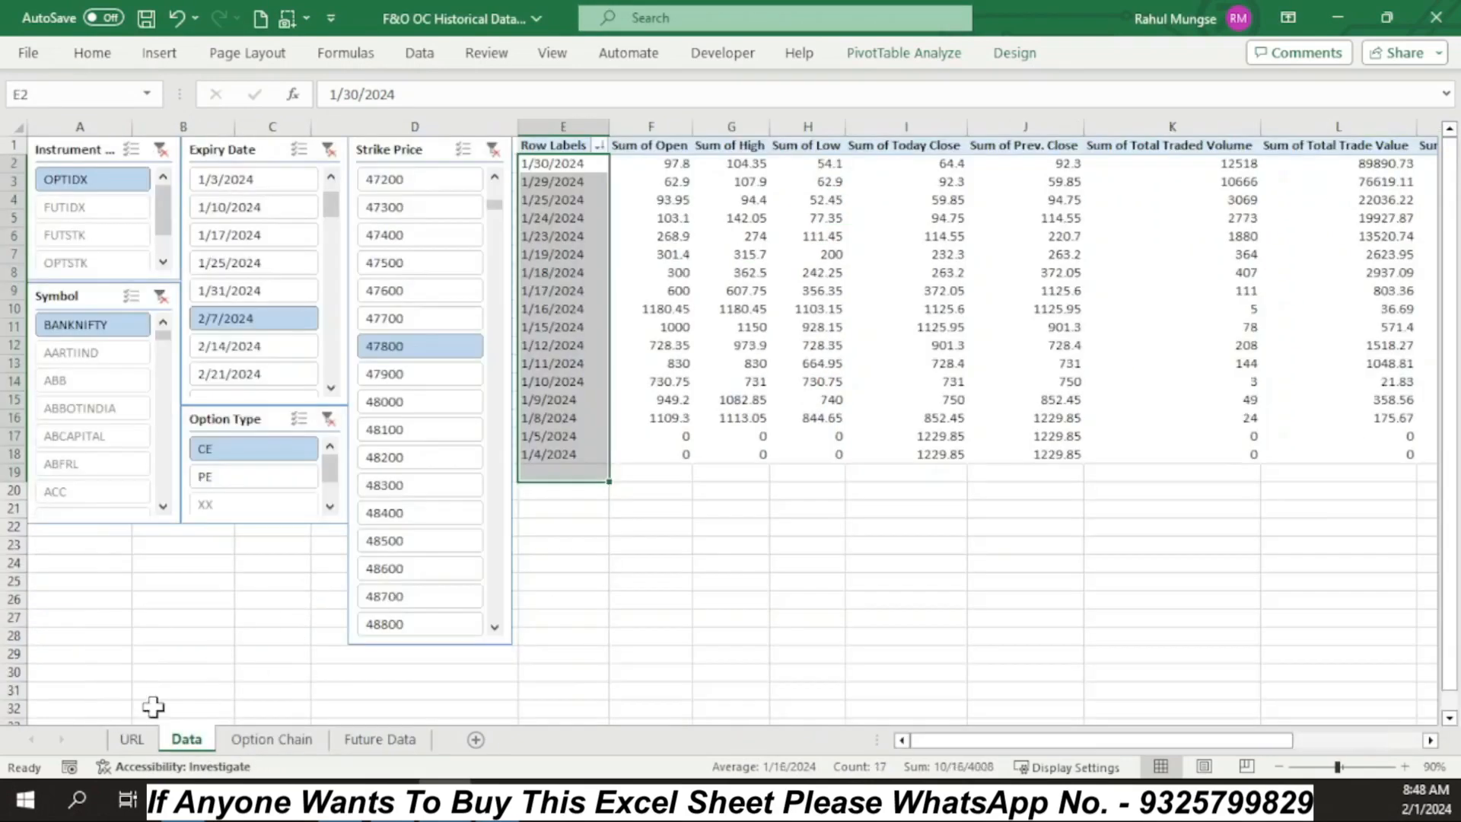
{"action": "left_click", "coordinate": [132, 740]}
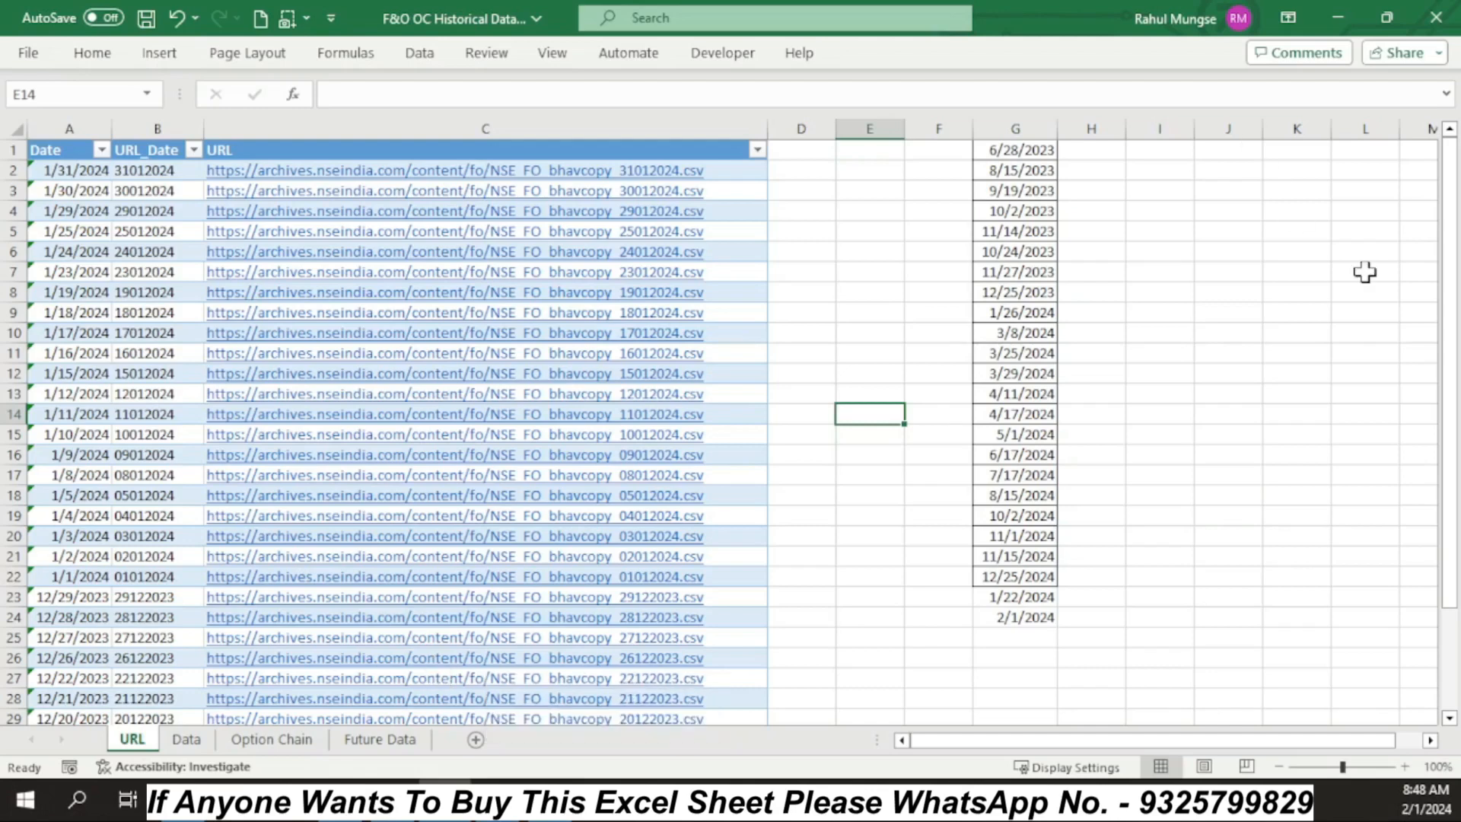
Examine the worksheet's row limit at the last row of the URL sheet, and return to the top of the table
{"action": "left_click", "coordinate": [1293, 148]}
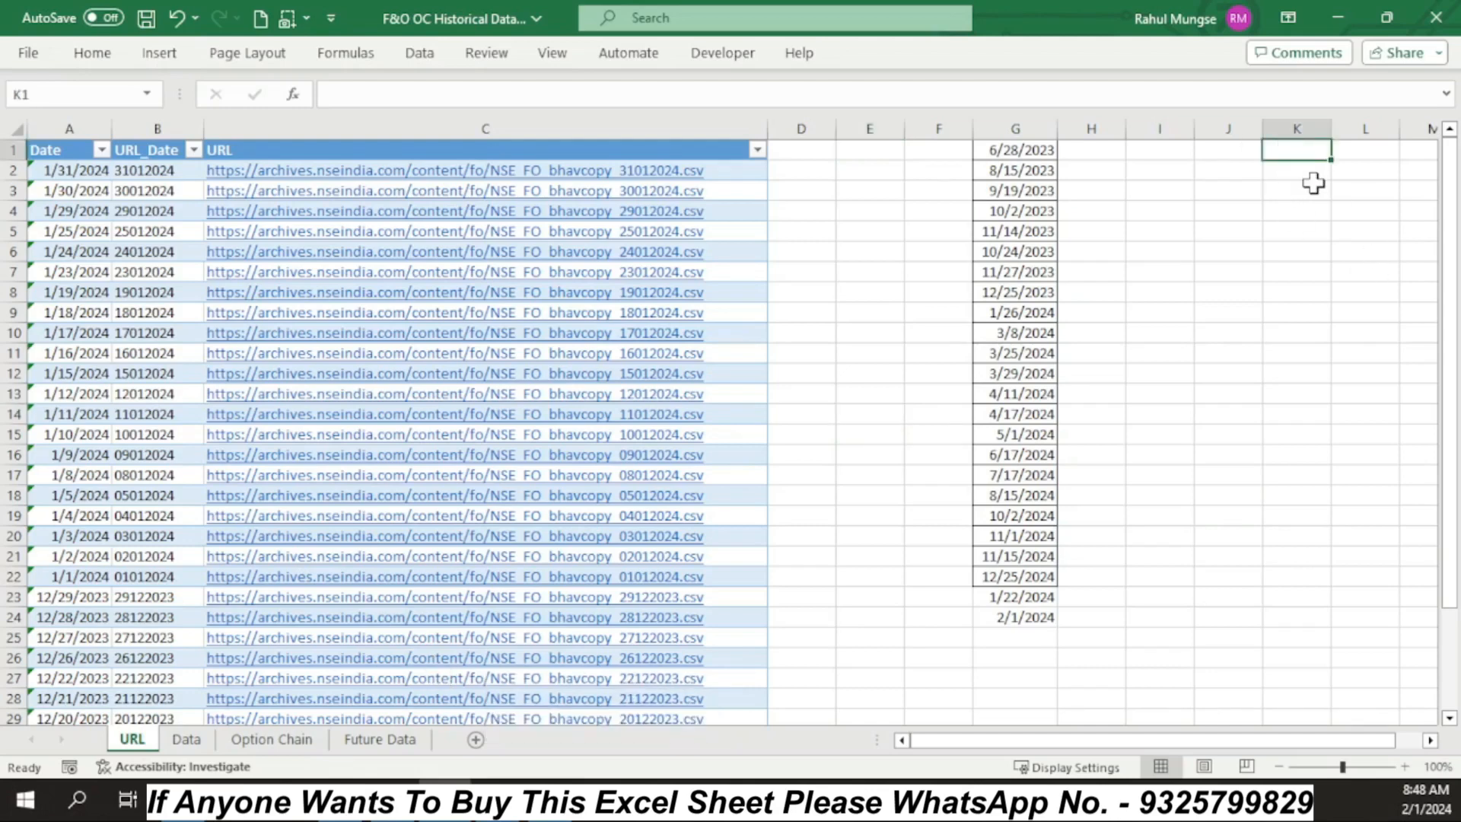
{"action": "key", "text": "ctrl+Down"}
{"action": "scroll", "coordinate": [575, 287], "scroll_direction": "down", "scroll_amount": 7}
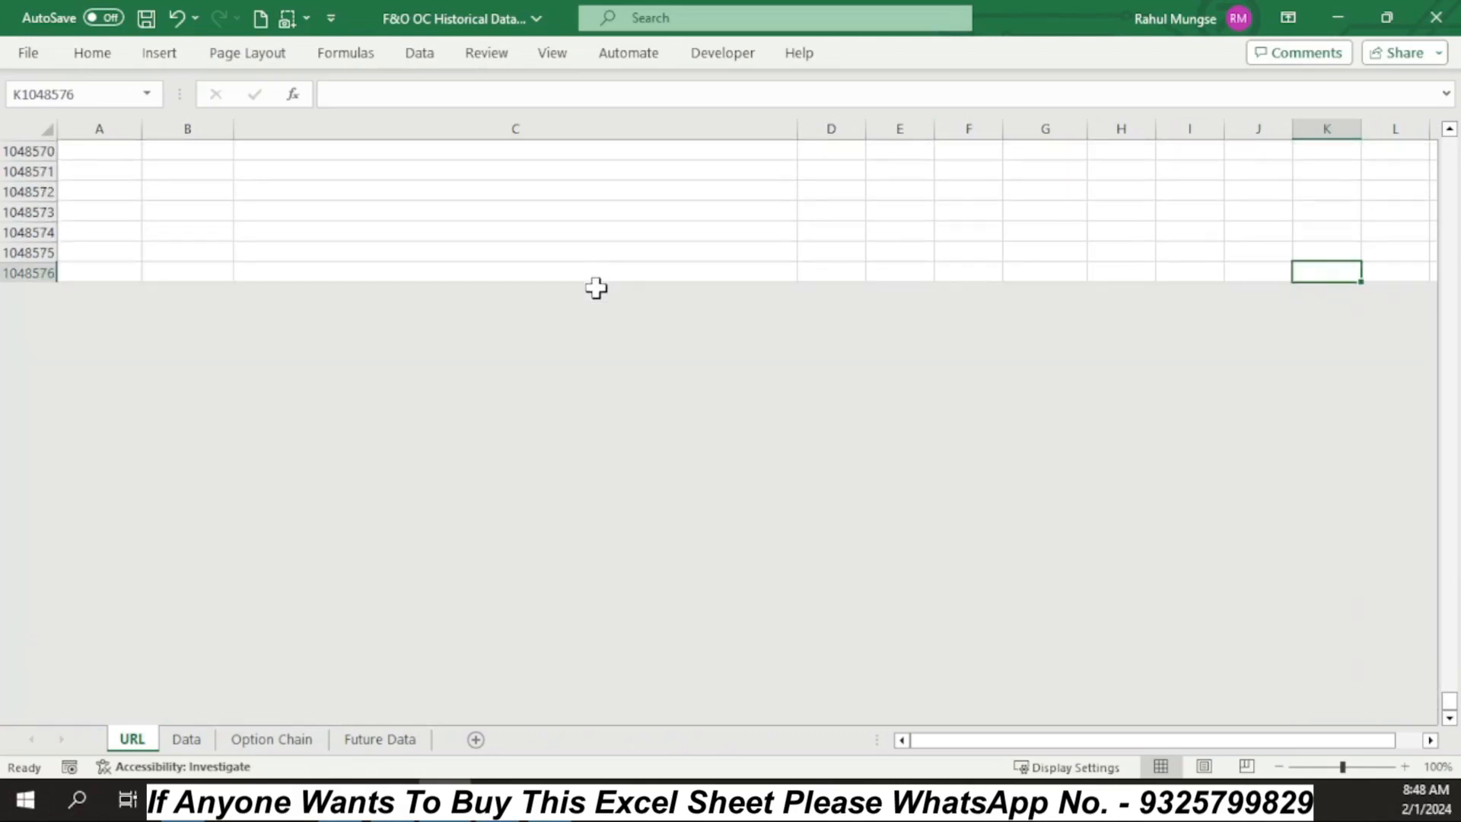
{"action": "scroll", "coordinate": [596, 287], "scroll_direction": "down", "scroll_amount": 1}
{"action": "scroll", "coordinate": [294, 320], "scroll_direction": "up", "scroll_amount": 3}
{"action": "left_click", "coordinate": [28, 393]}
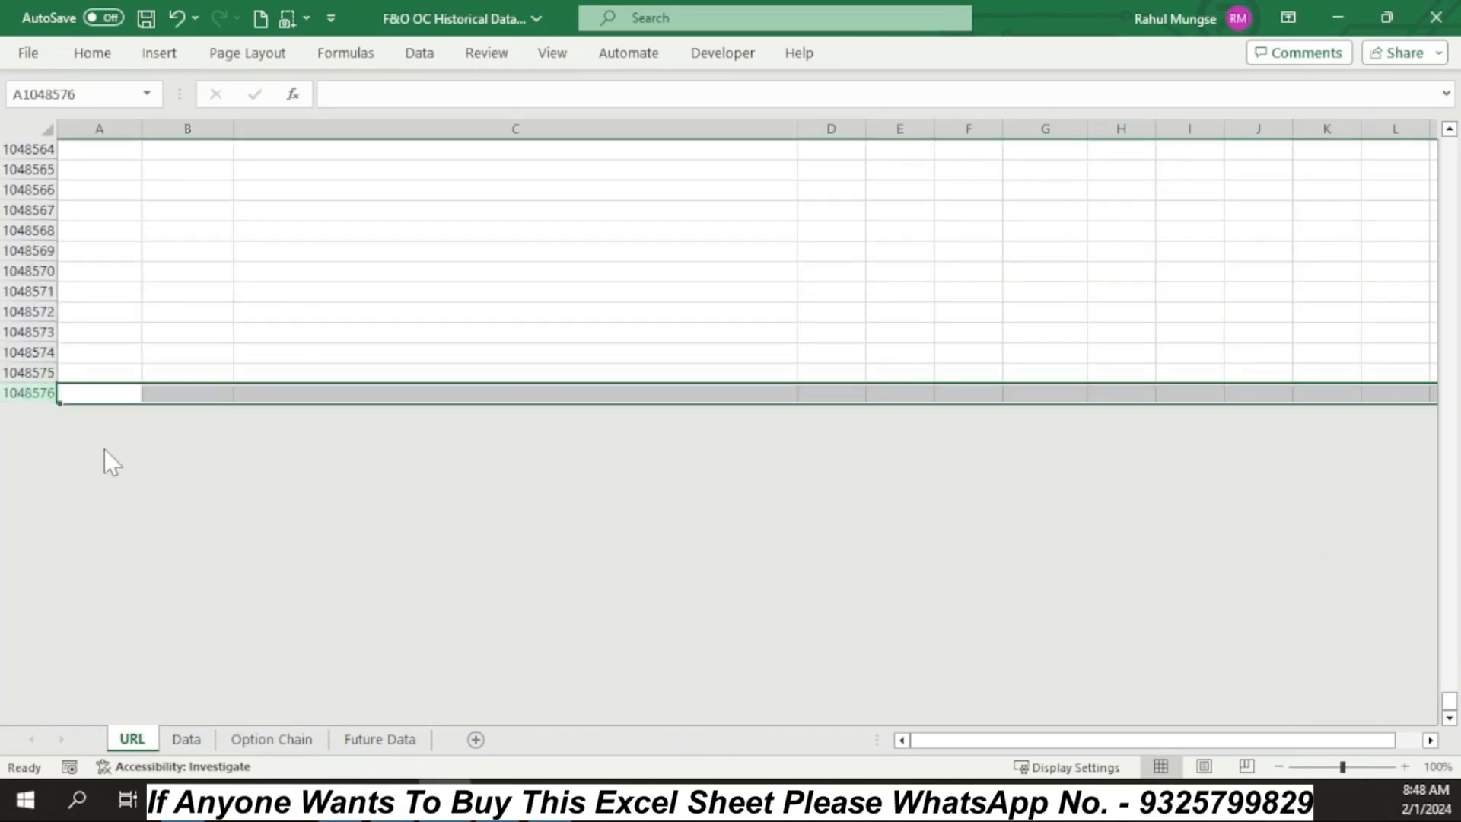
{"action": "scroll", "coordinate": [450, 503], "scroll_direction": "down", "scroll_amount": 3}
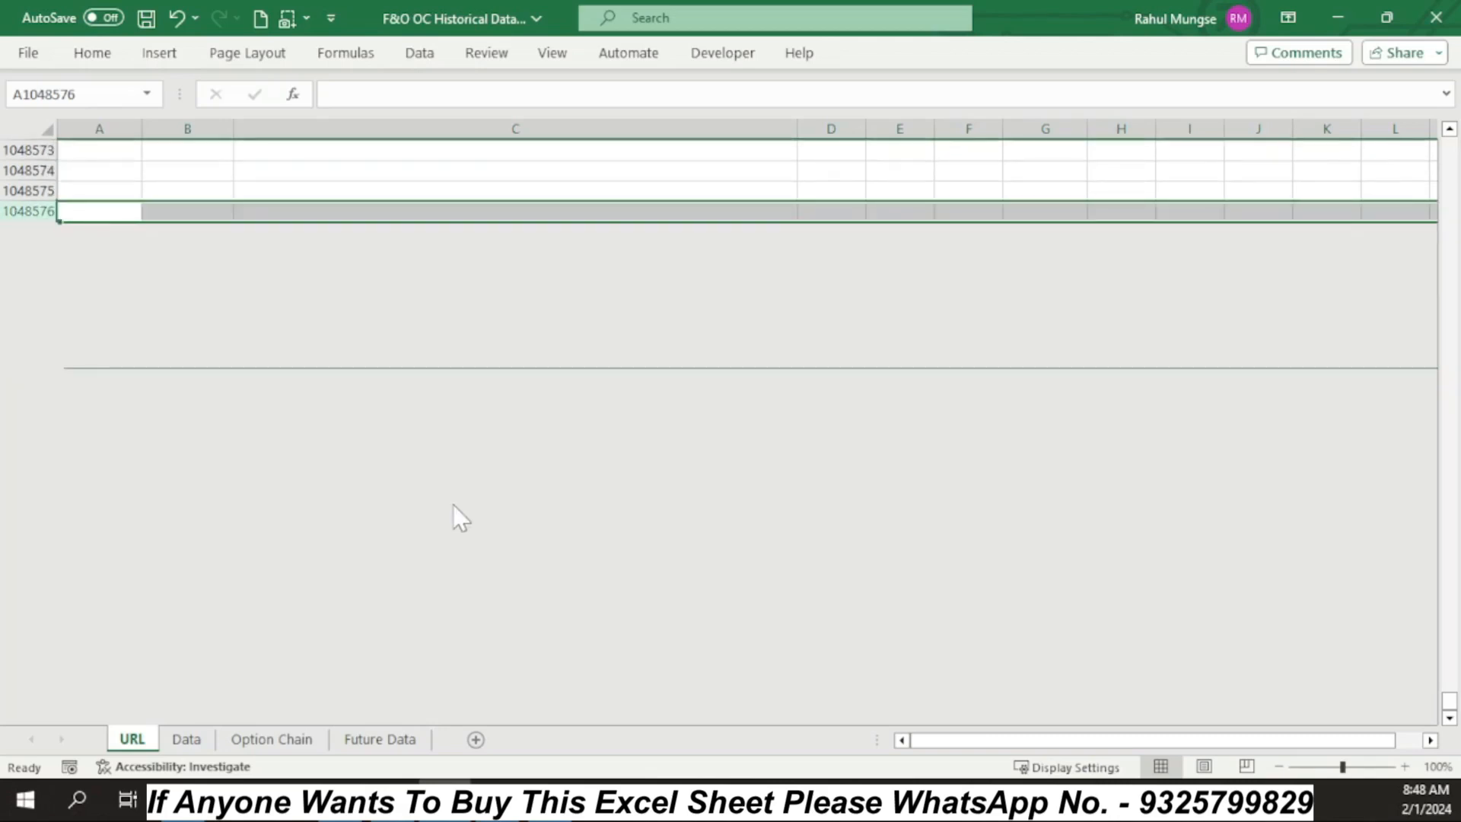
{"action": "scroll", "coordinate": [454, 504], "scroll_direction": "up", "scroll_amount": 2}
{"action": "scroll", "coordinate": [359, 473], "scroll_direction": "up", "scroll_amount": 4}
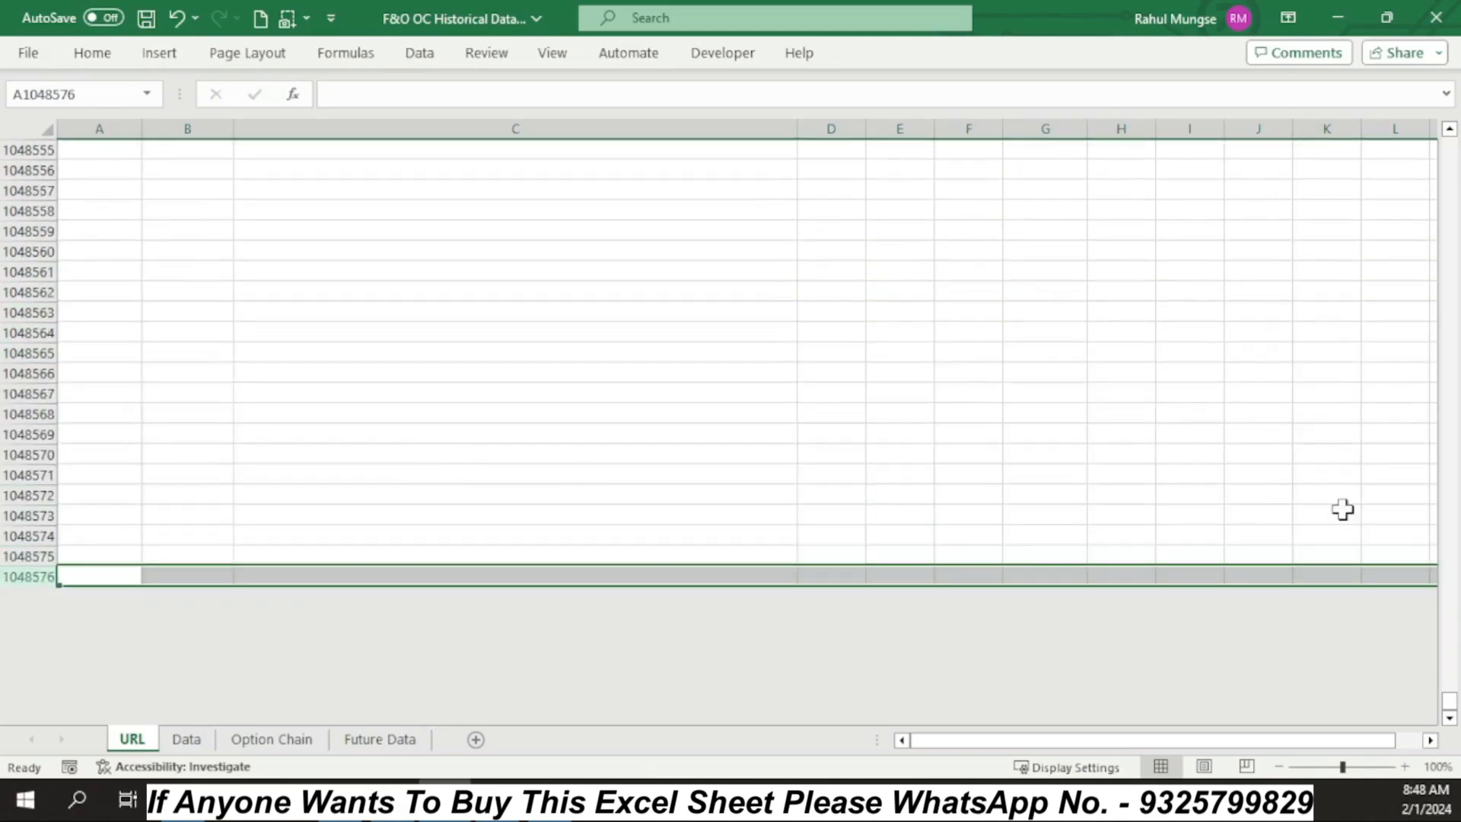
{"action": "key", "text": "ctrl+Up"}
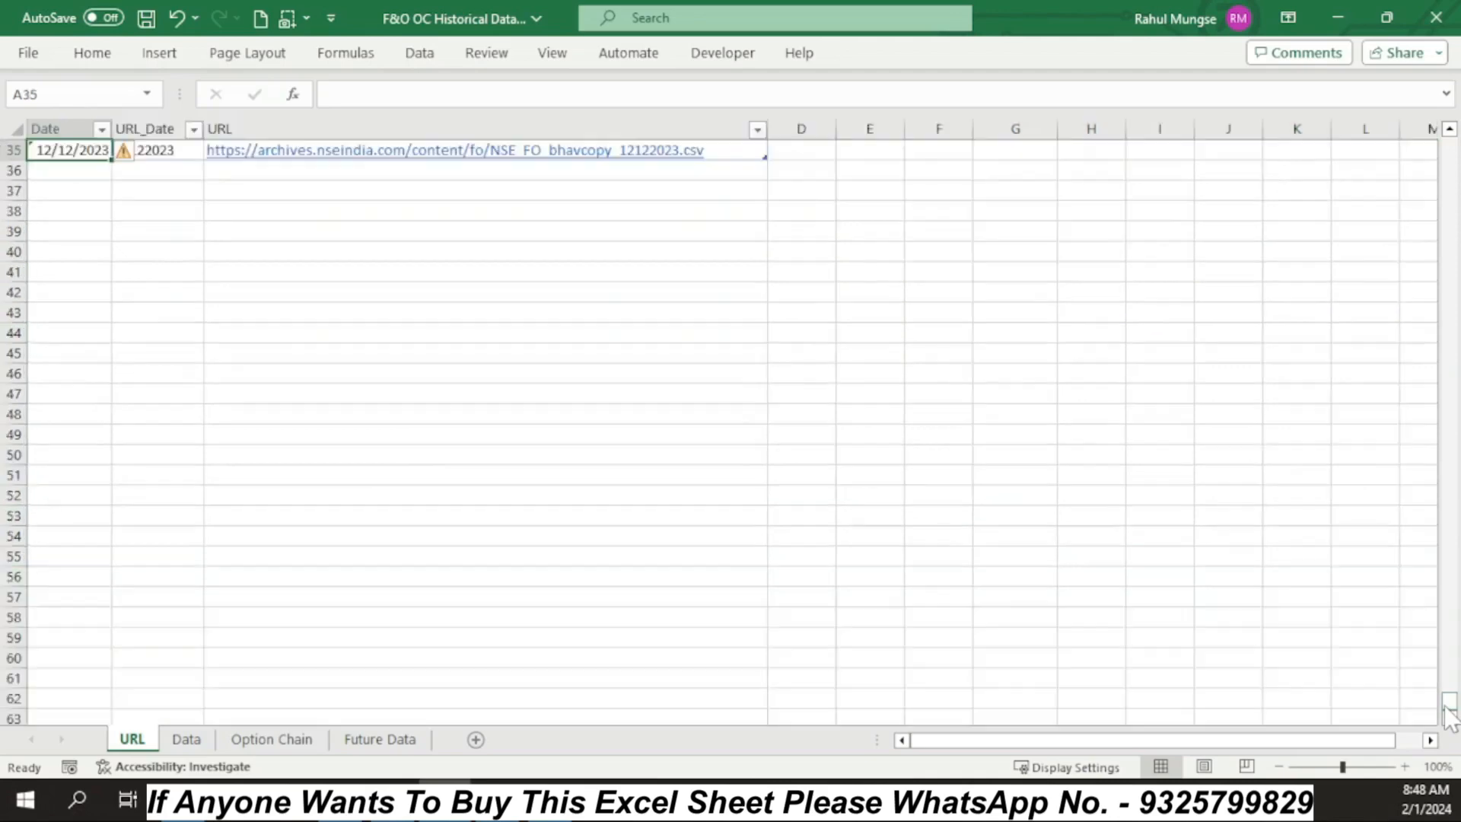
{"action": "scroll", "coordinate": [976, 482], "scroll_direction": "up", "scroll_amount": 12}
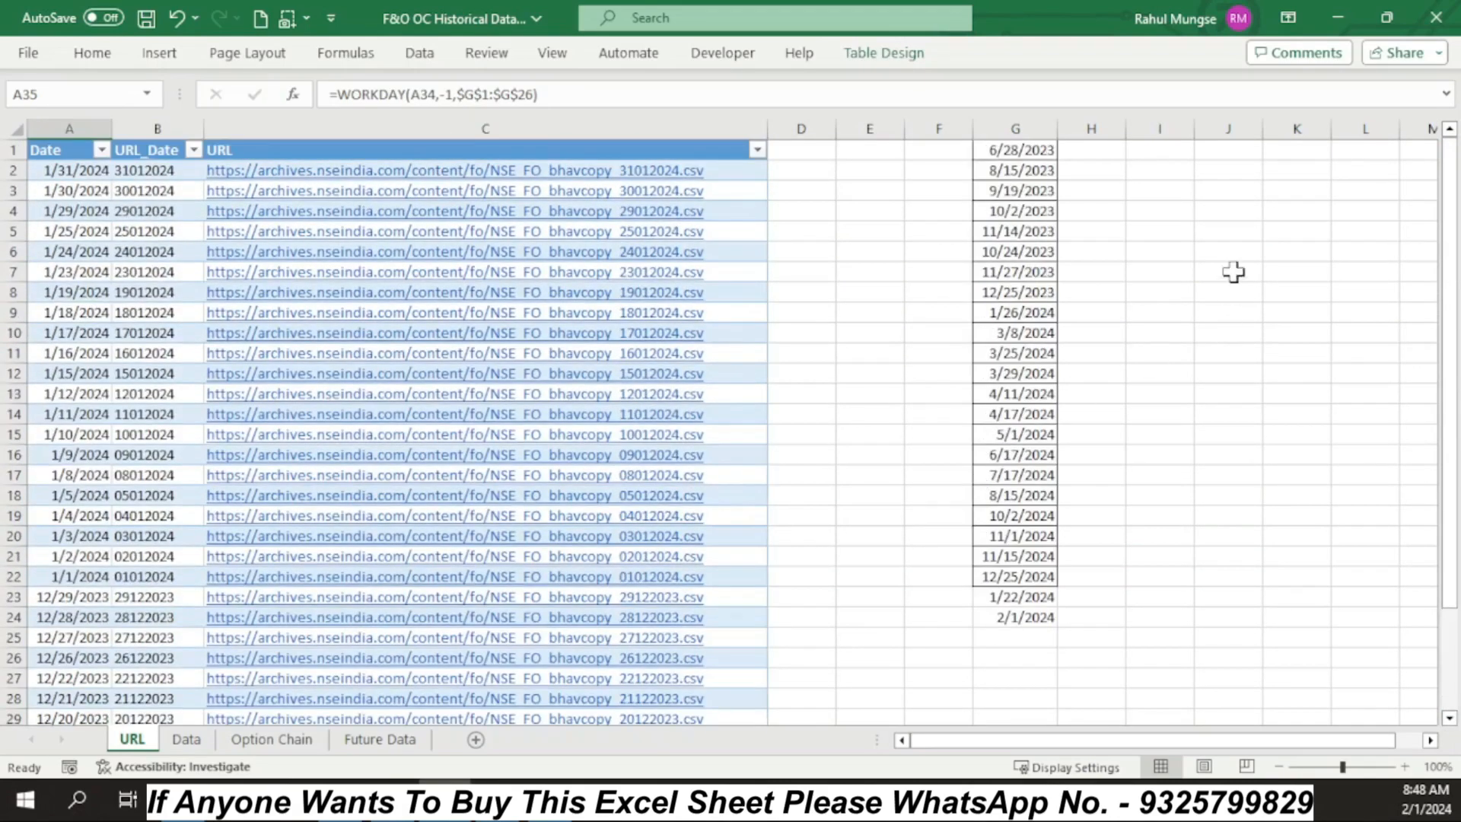
Show the workbook's queries and connections to check the rows loaded by the Historical_Data query
{"action": "left_click", "coordinate": [1227, 168]}
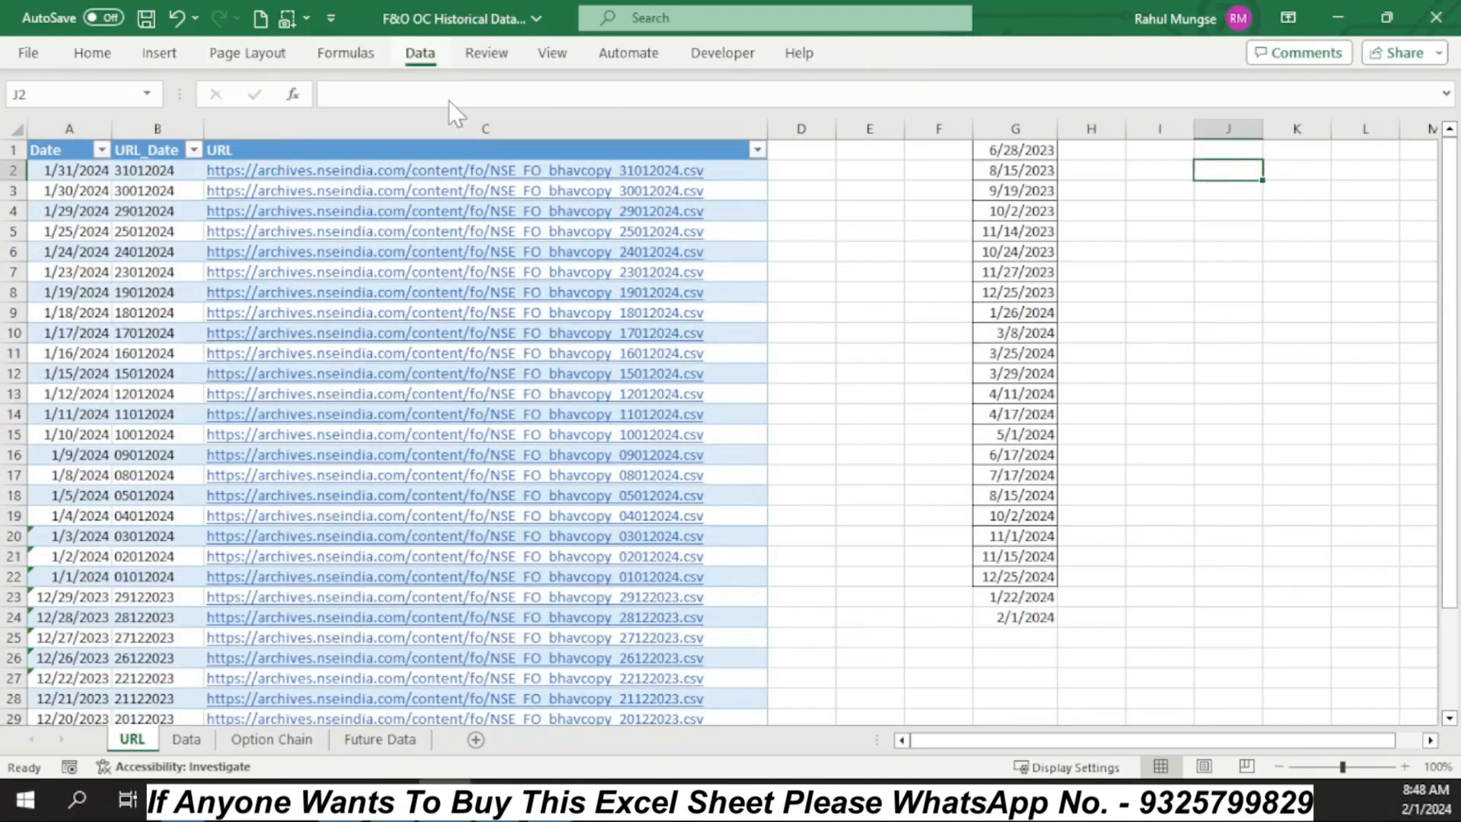
{"action": "left_click", "coordinate": [448, 95]}
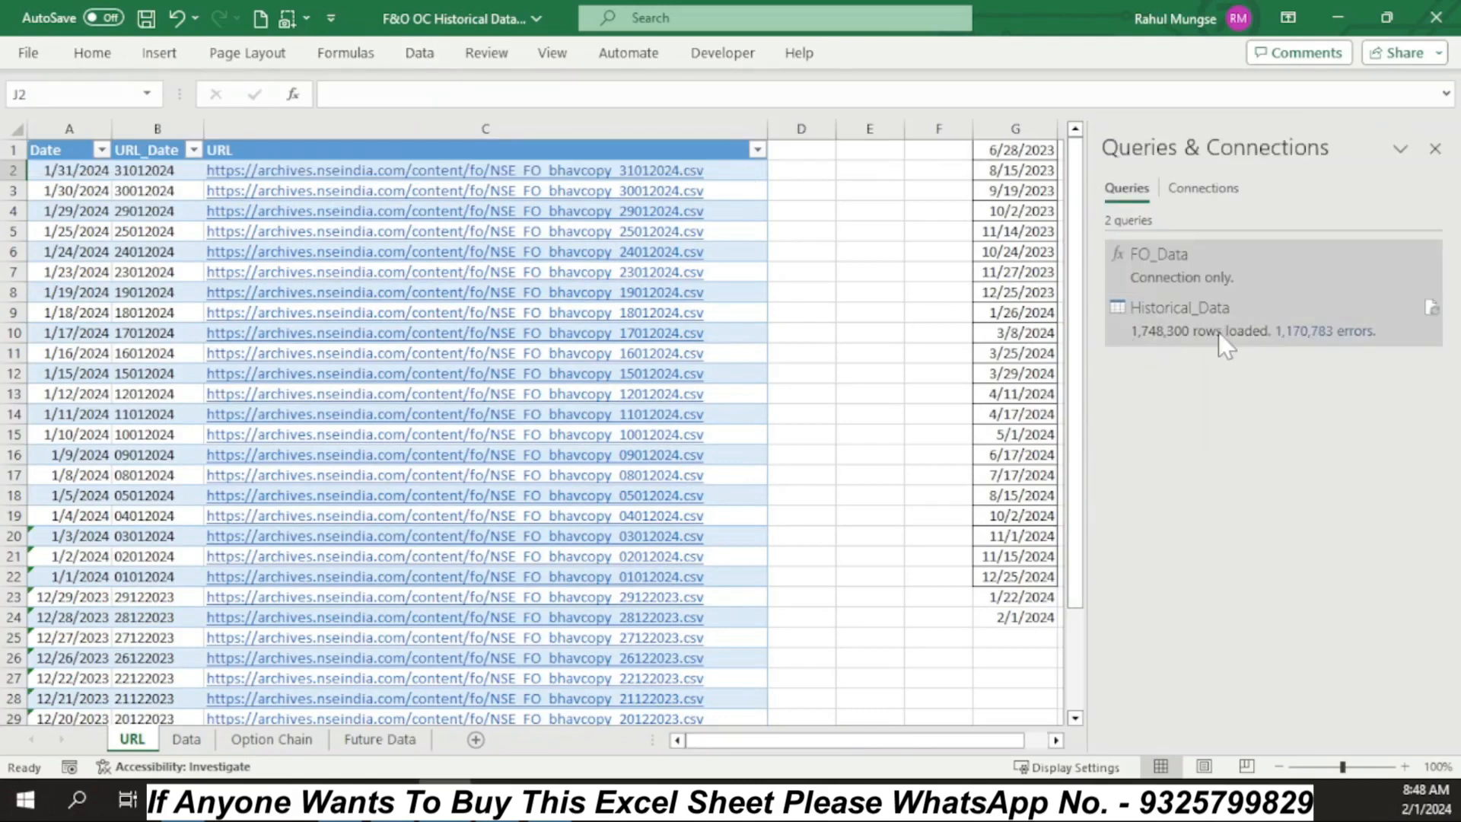
Check the rows loaded by the Historical_Data query against the URL table, and close the queries and connections list
{"action": "mouse_move", "coordinate": [1141, 336]}
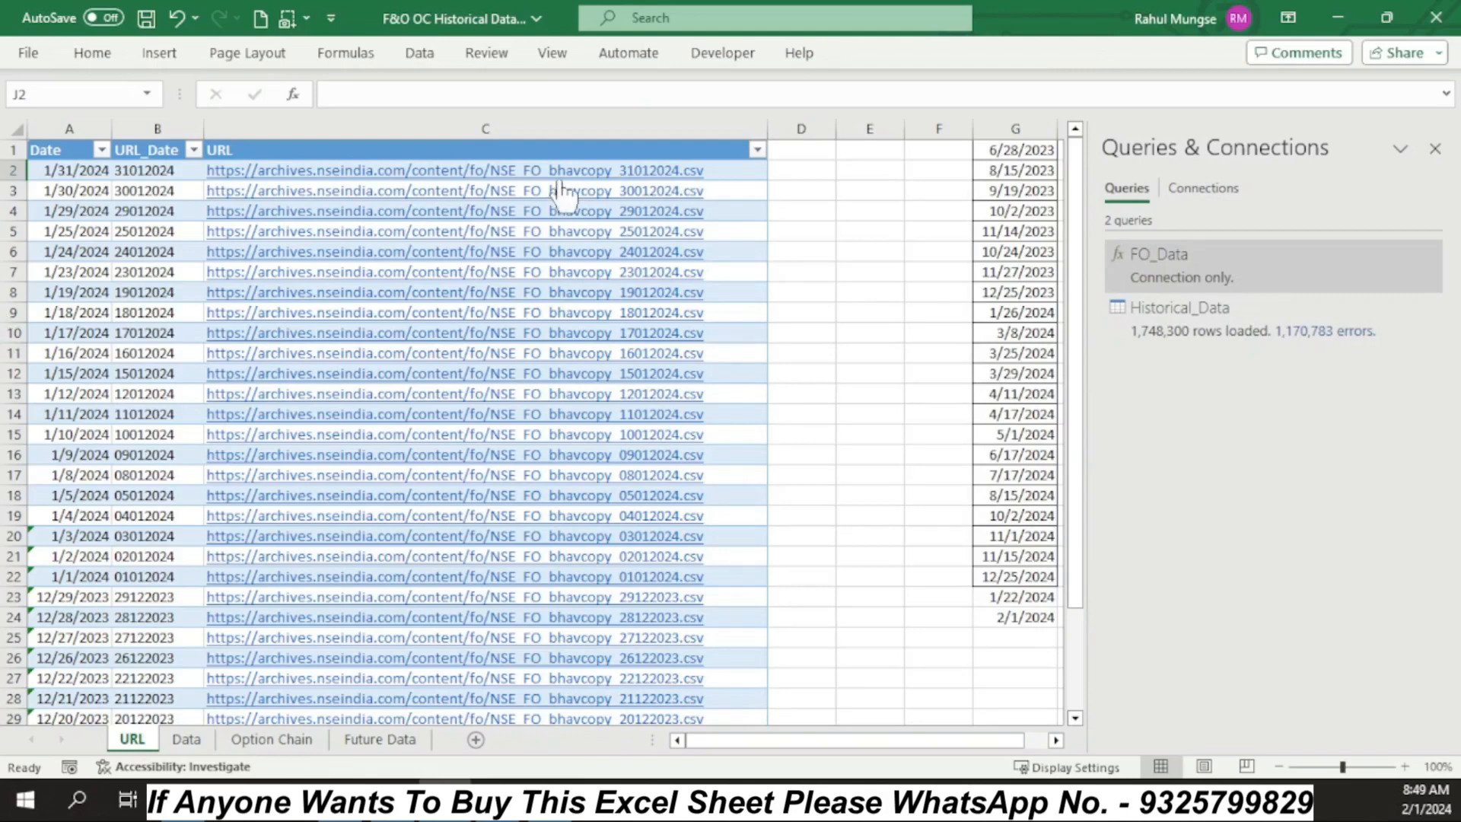
{"action": "left_click", "coordinate": [864, 395]}
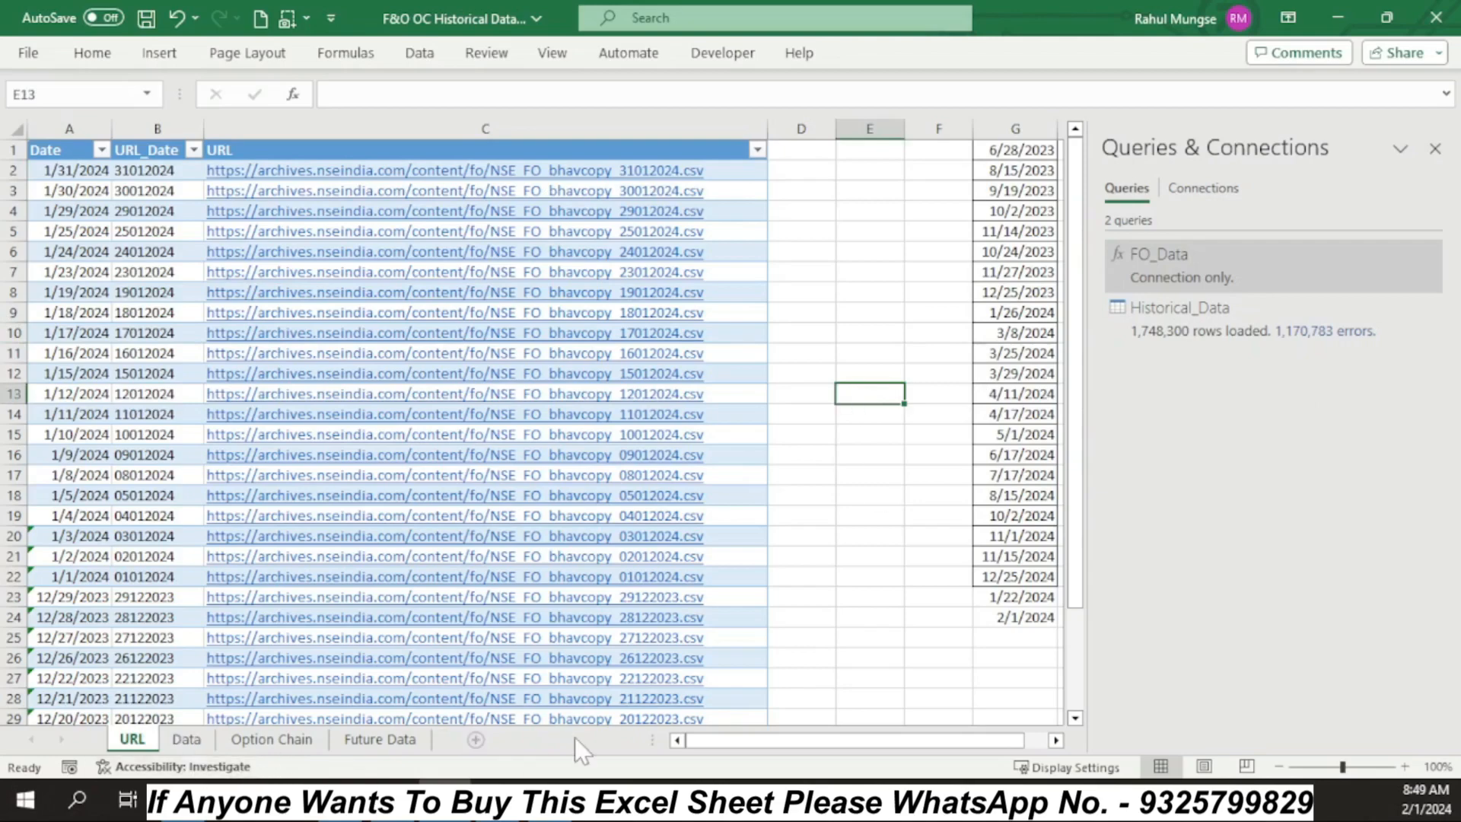
{"action": "left_click", "coordinate": [1436, 148]}
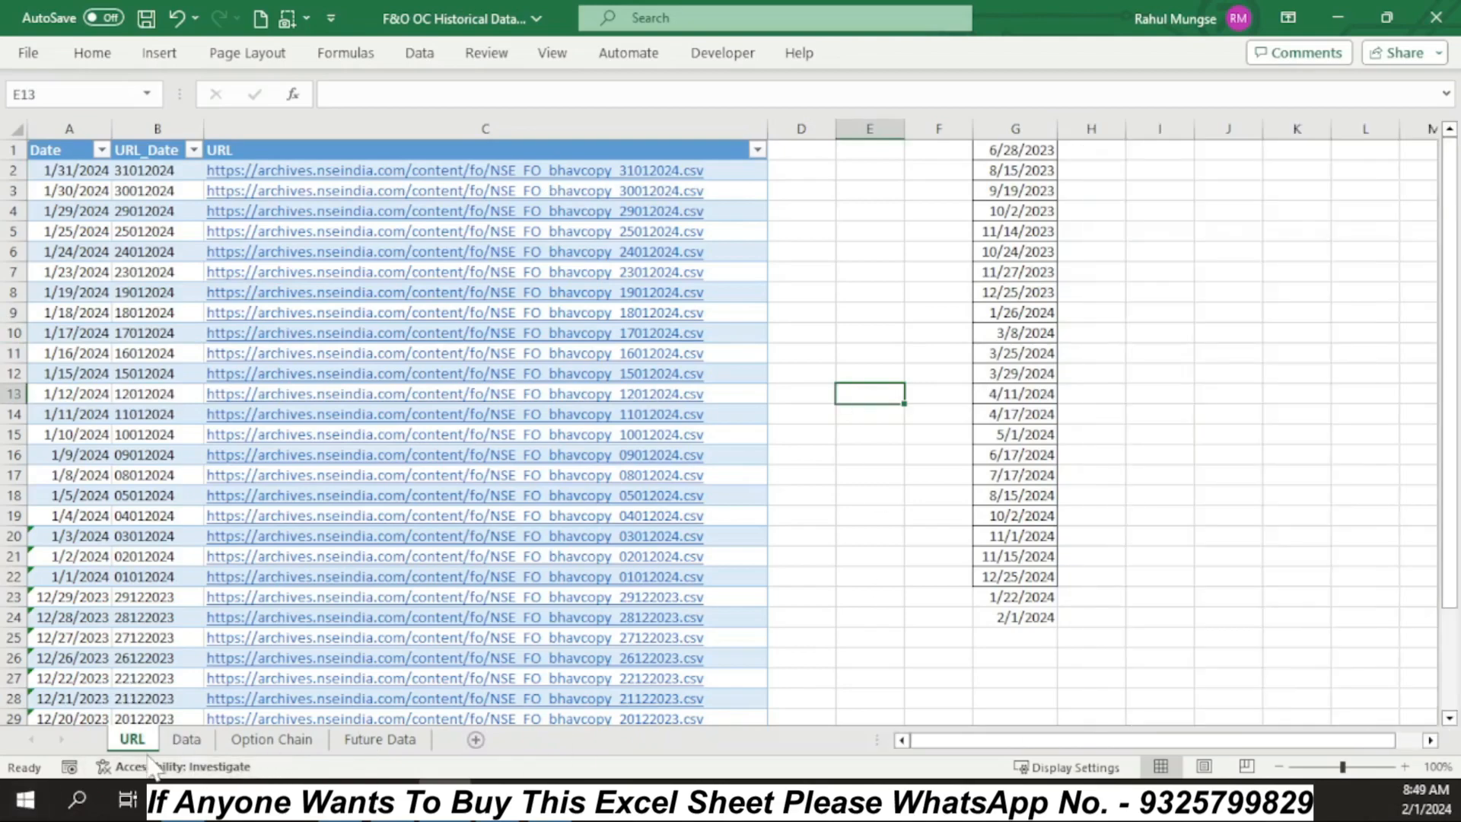
View the Option Chain and Future Data sheets, and check from the URL sheet whether the workbook has hidden sheets
{"action": "left_click", "coordinate": [293, 741]}
{"action": "left_click", "coordinate": [379, 739]}
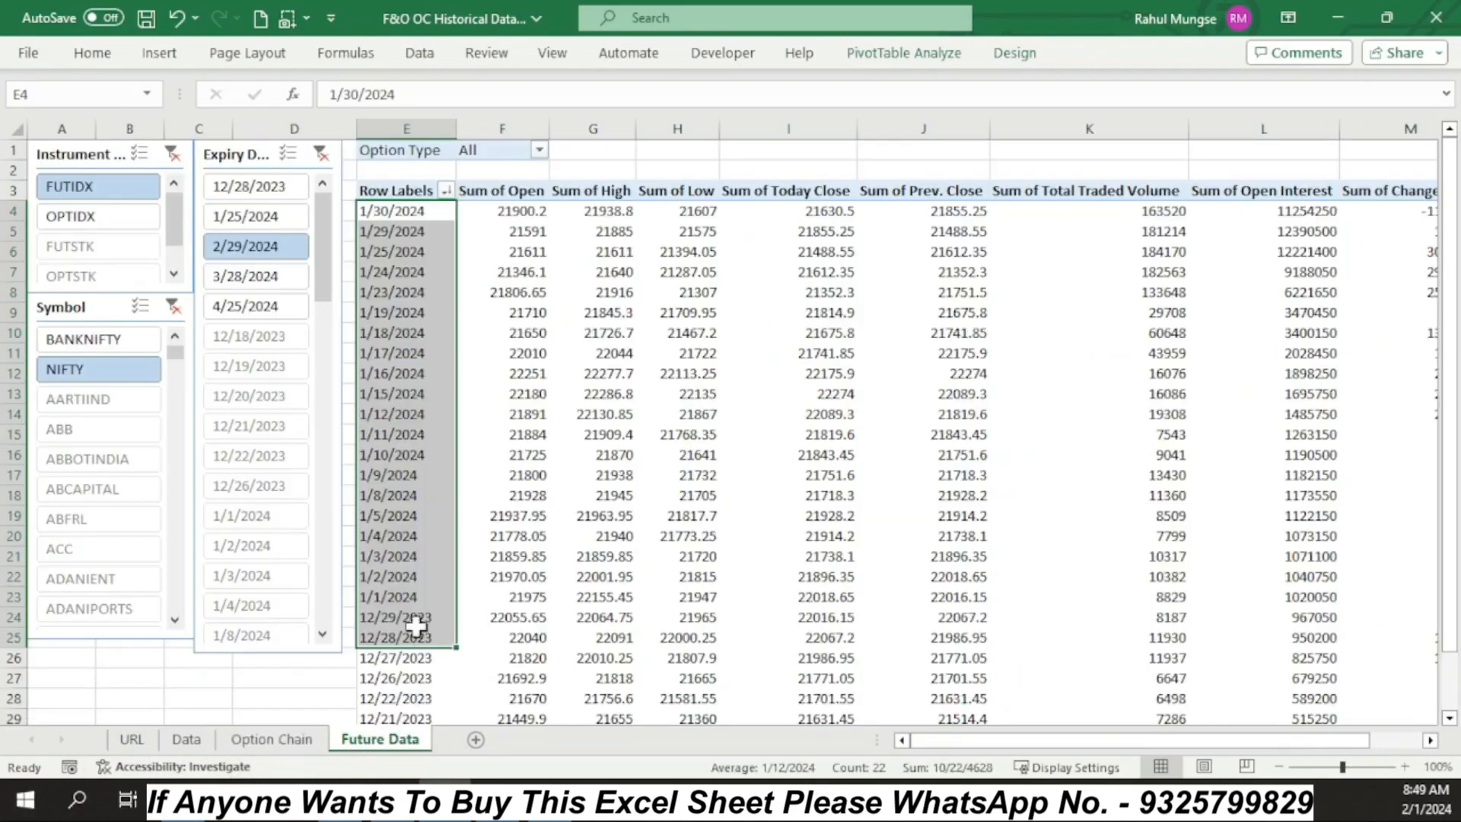
{"action": "left_click", "coordinate": [131, 739]}
{"action": "right_click", "coordinate": [141, 740]}
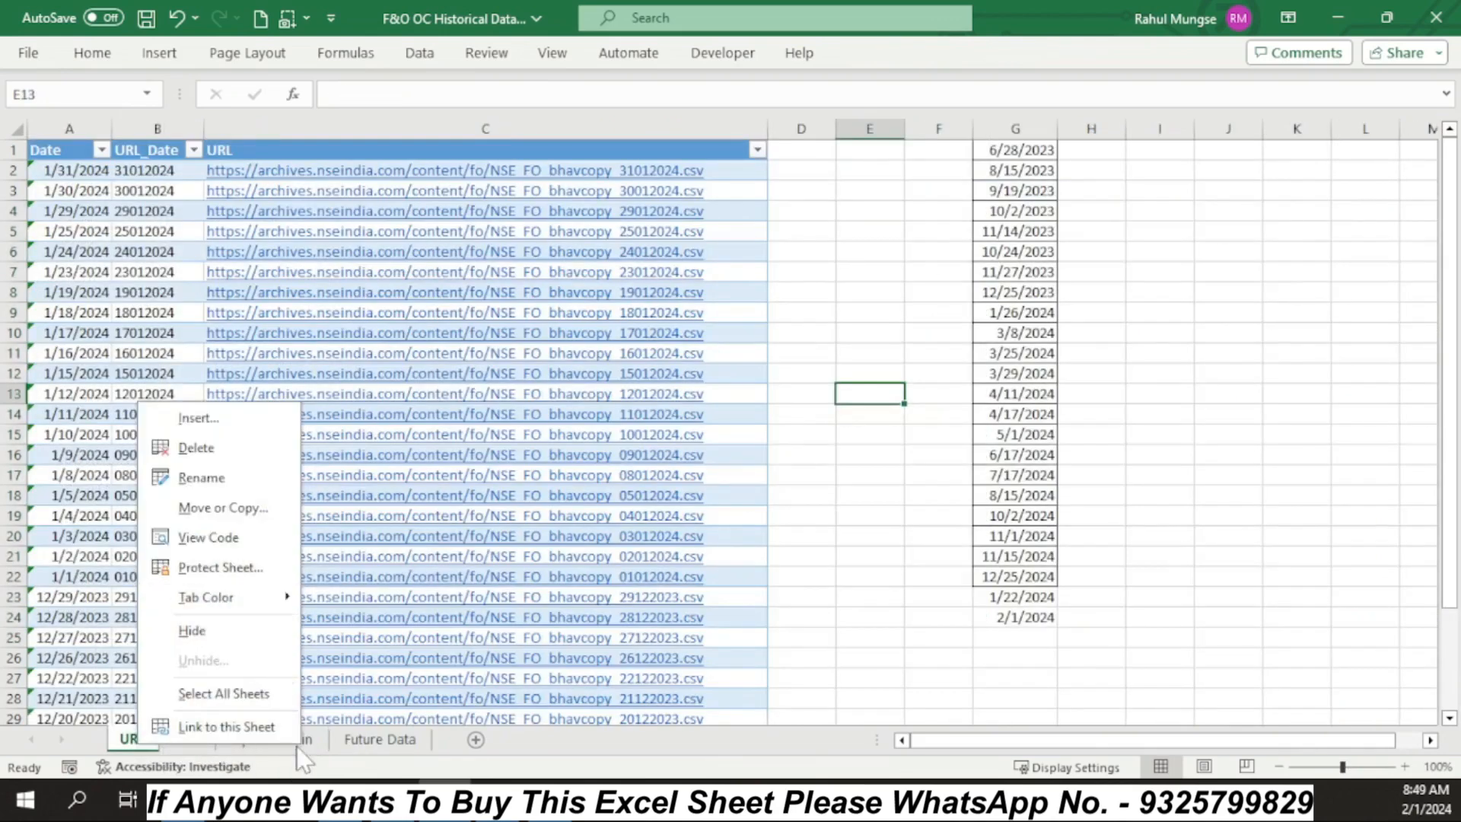
{"action": "left_click", "coordinate": [925, 525]}
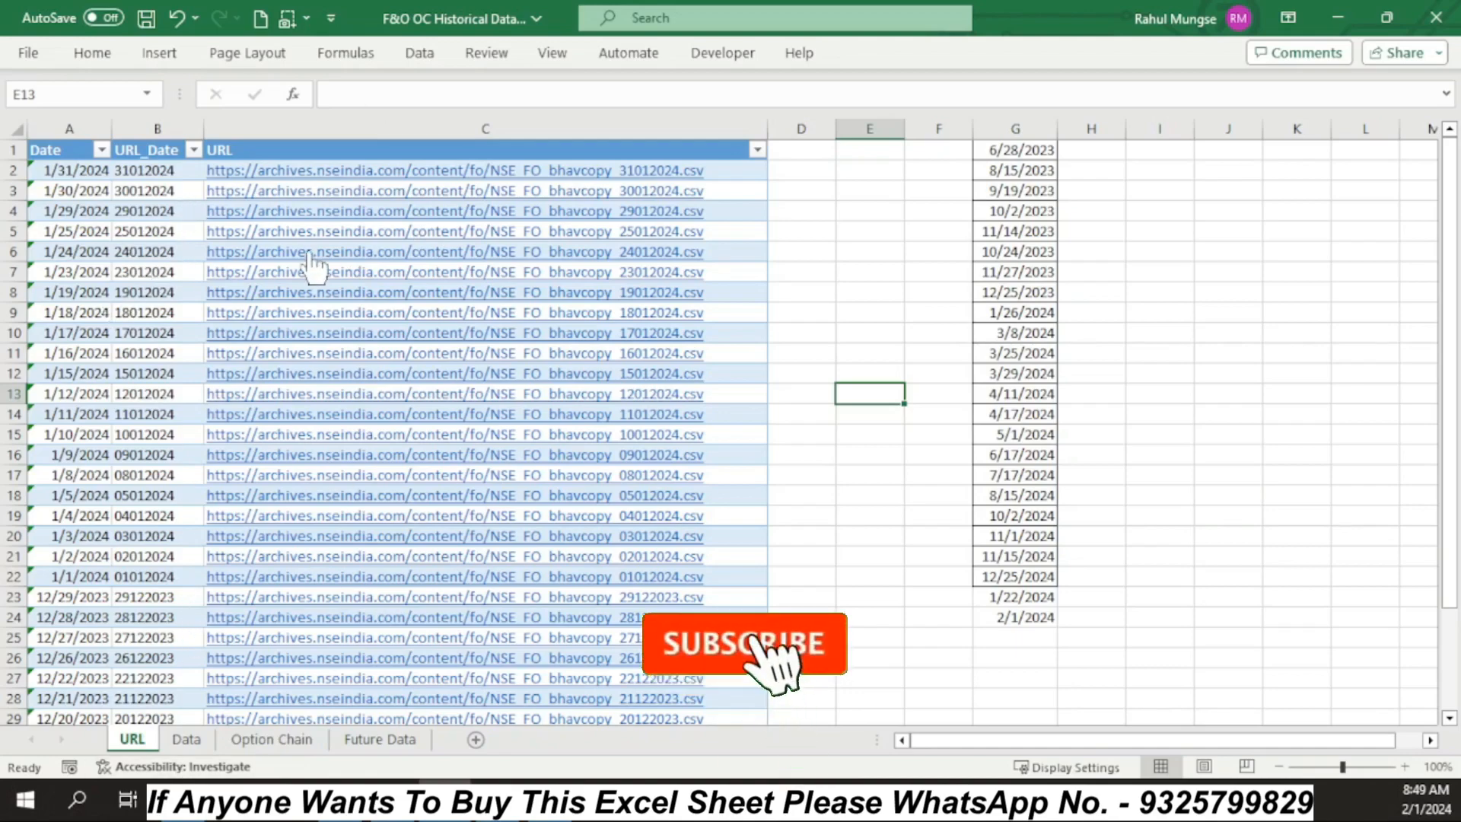
Review the Data and Option Chain sheets, including the strike price rows of the POWERGRID option chain
{"action": "left_click", "coordinate": [186, 739]}
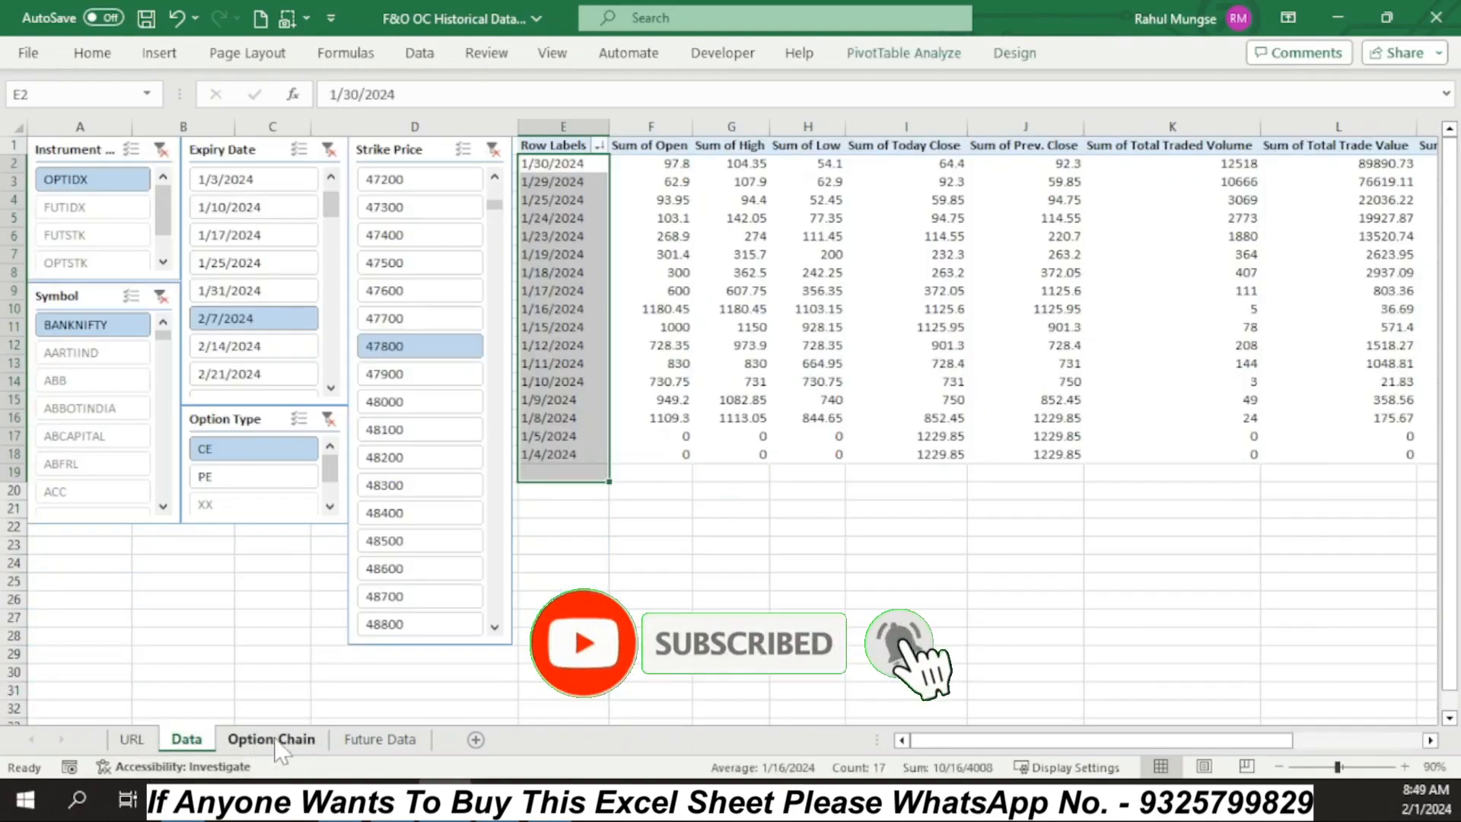
{"action": "left_click", "coordinate": [275, 742]}
{"action": "left_click", "coordinate": [189, 742]}
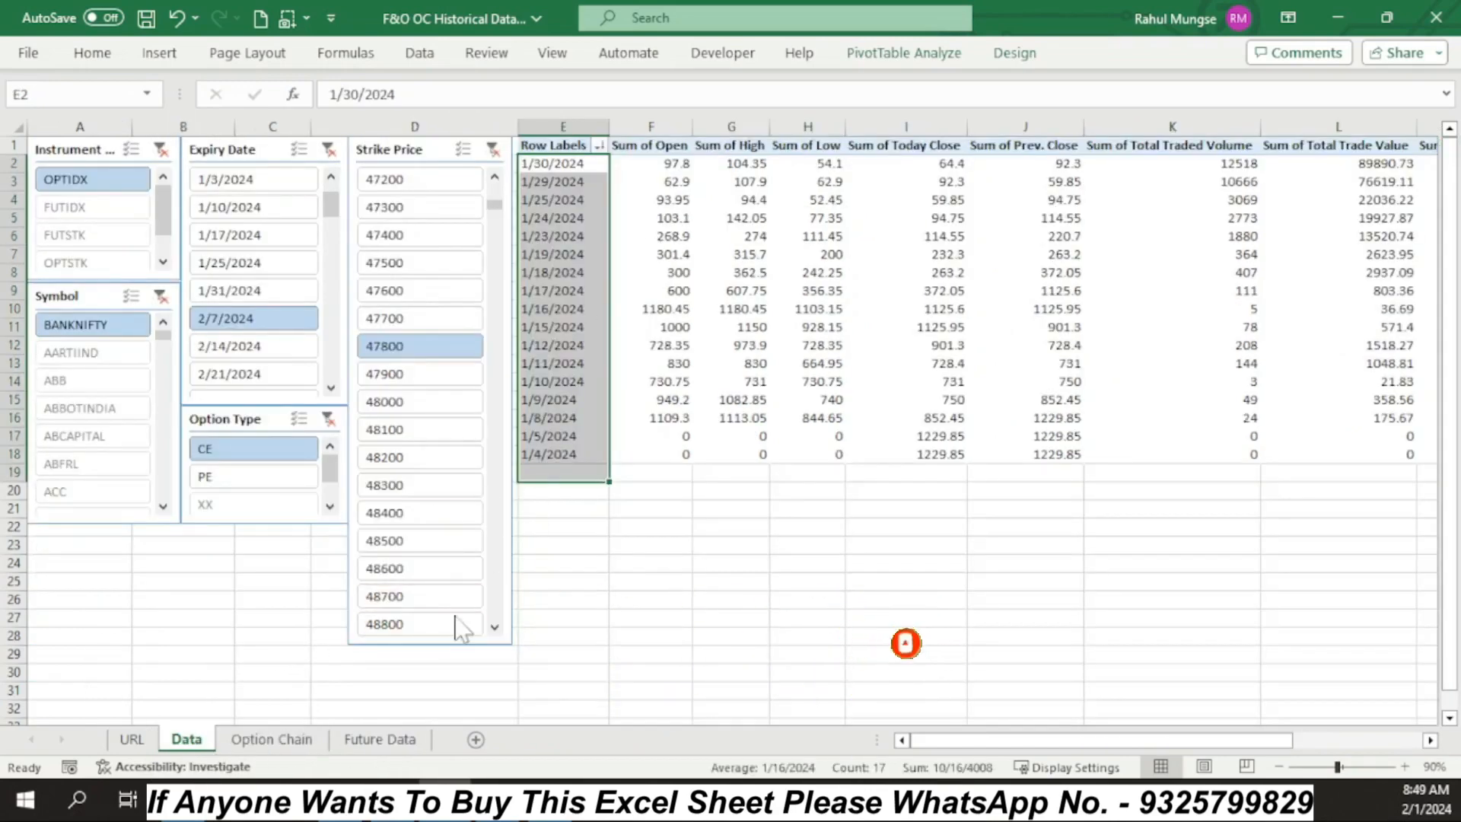
{"action": "left_click", "coordinate": [274, 739]}
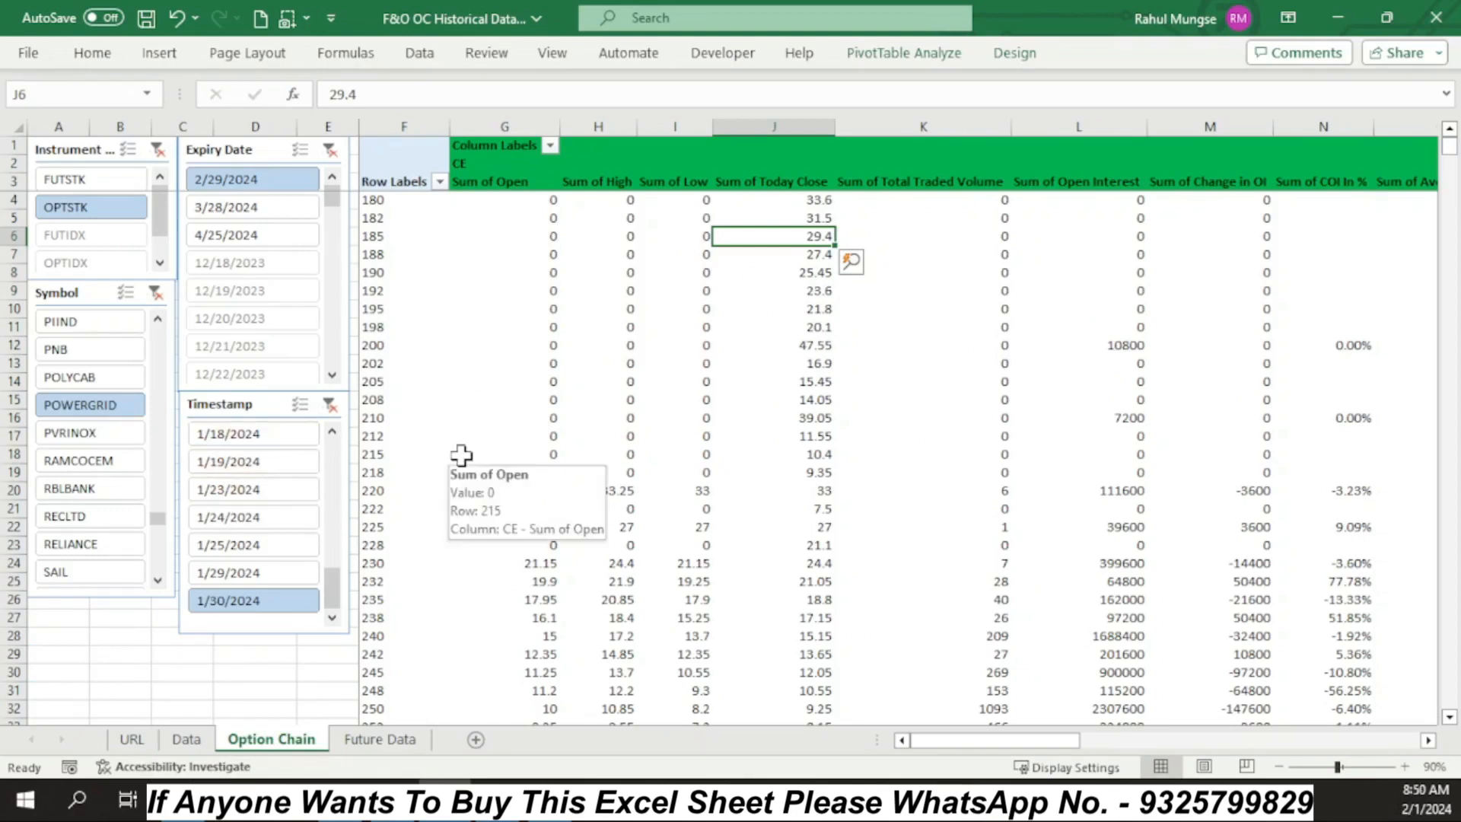
{"action": "left_click_drag", "start_coordinate": [403, 309], "coordinate": [377, 499]}
{"action": "left_click", "coordinate": [418, 252]}
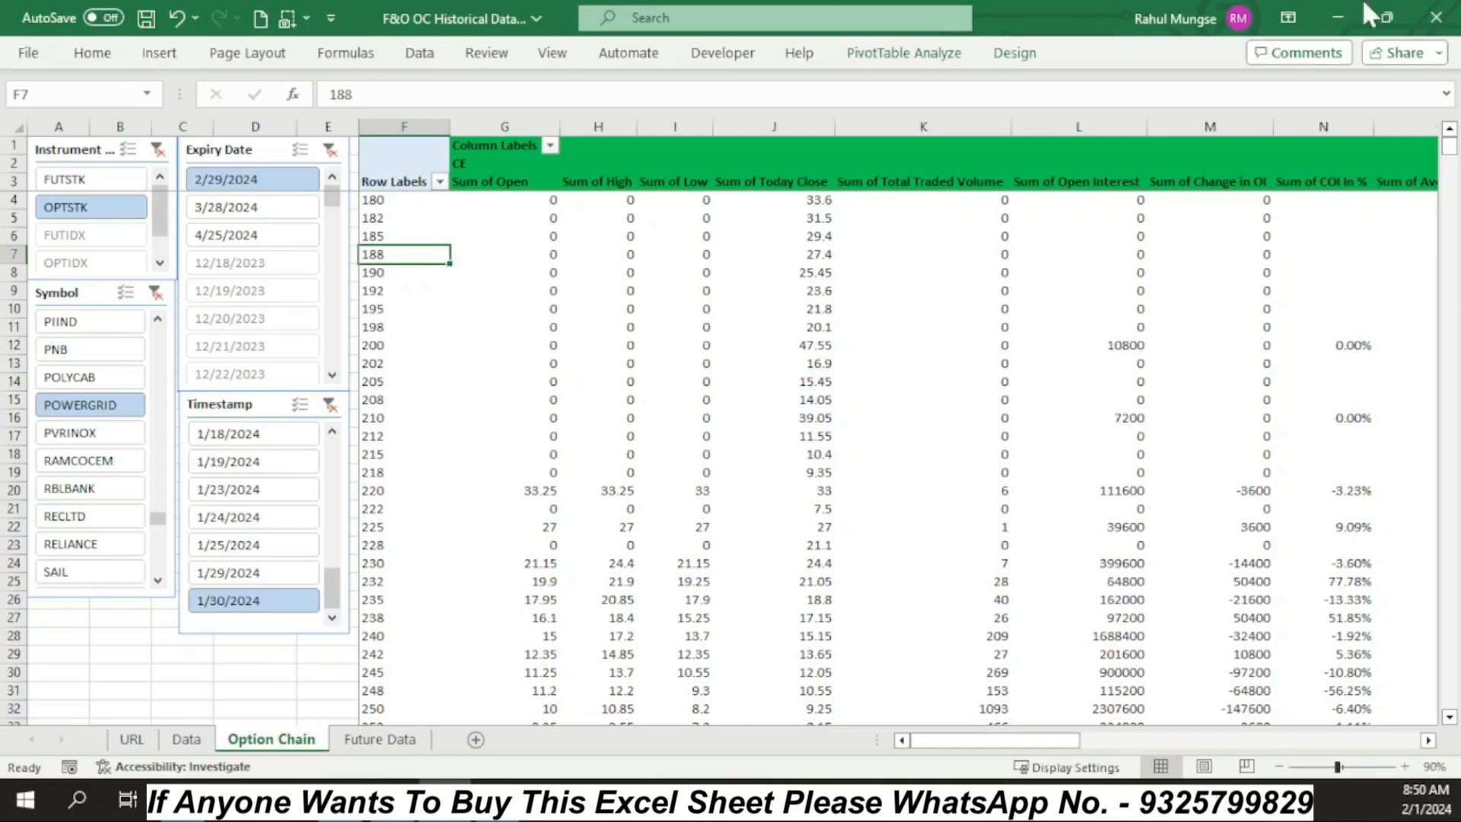
Close the F&O OC Historical Data workbook with its changes saved, and switch to the My Use Sheet folder in File Explorer
{"action": "left_click", "coordinate": [1446, 11]}
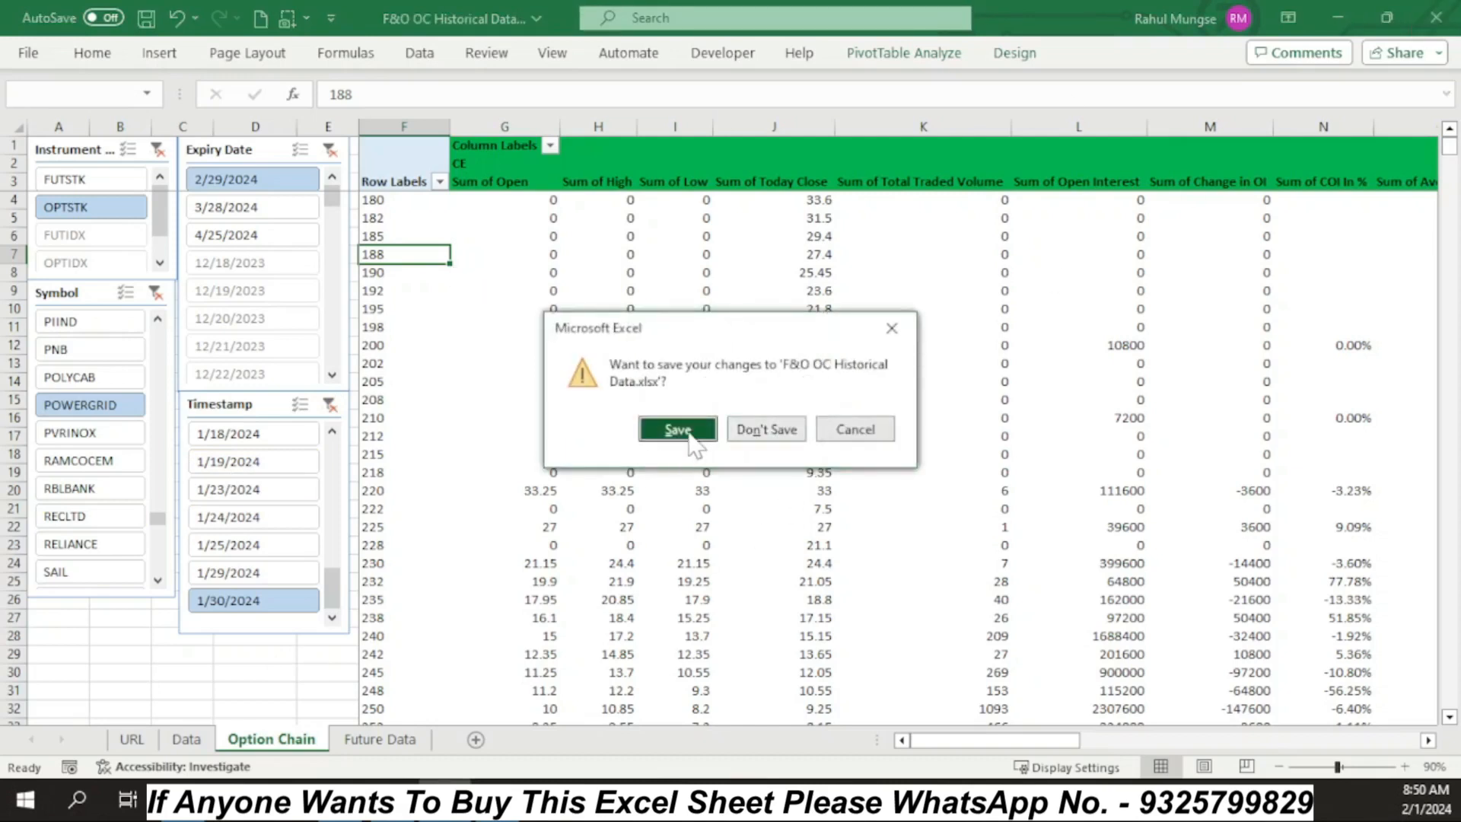
{"action": "left_click", "coordinate": [682, 516]}
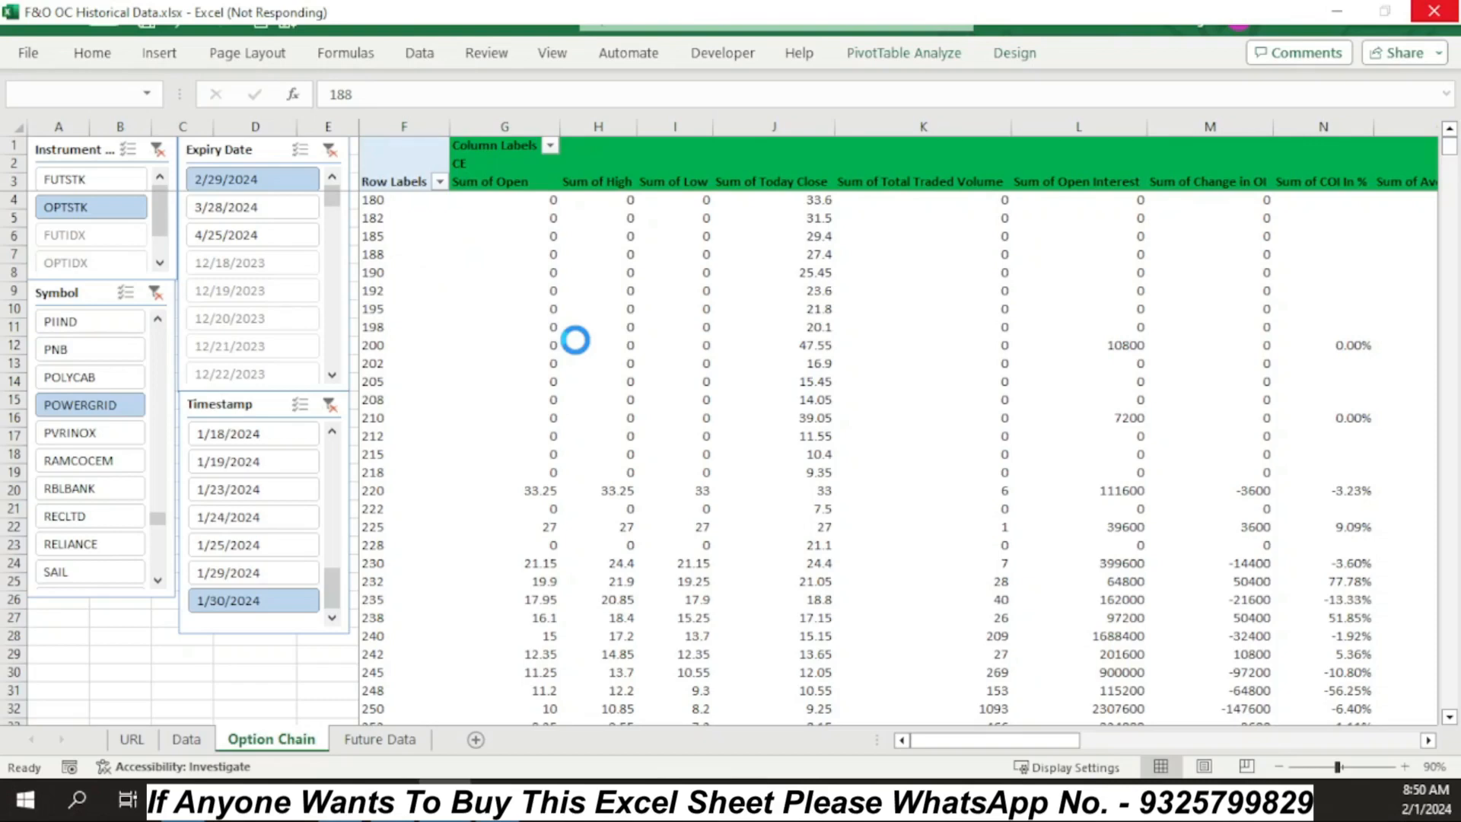
{"action": "key", "text": "alt+Tab"}
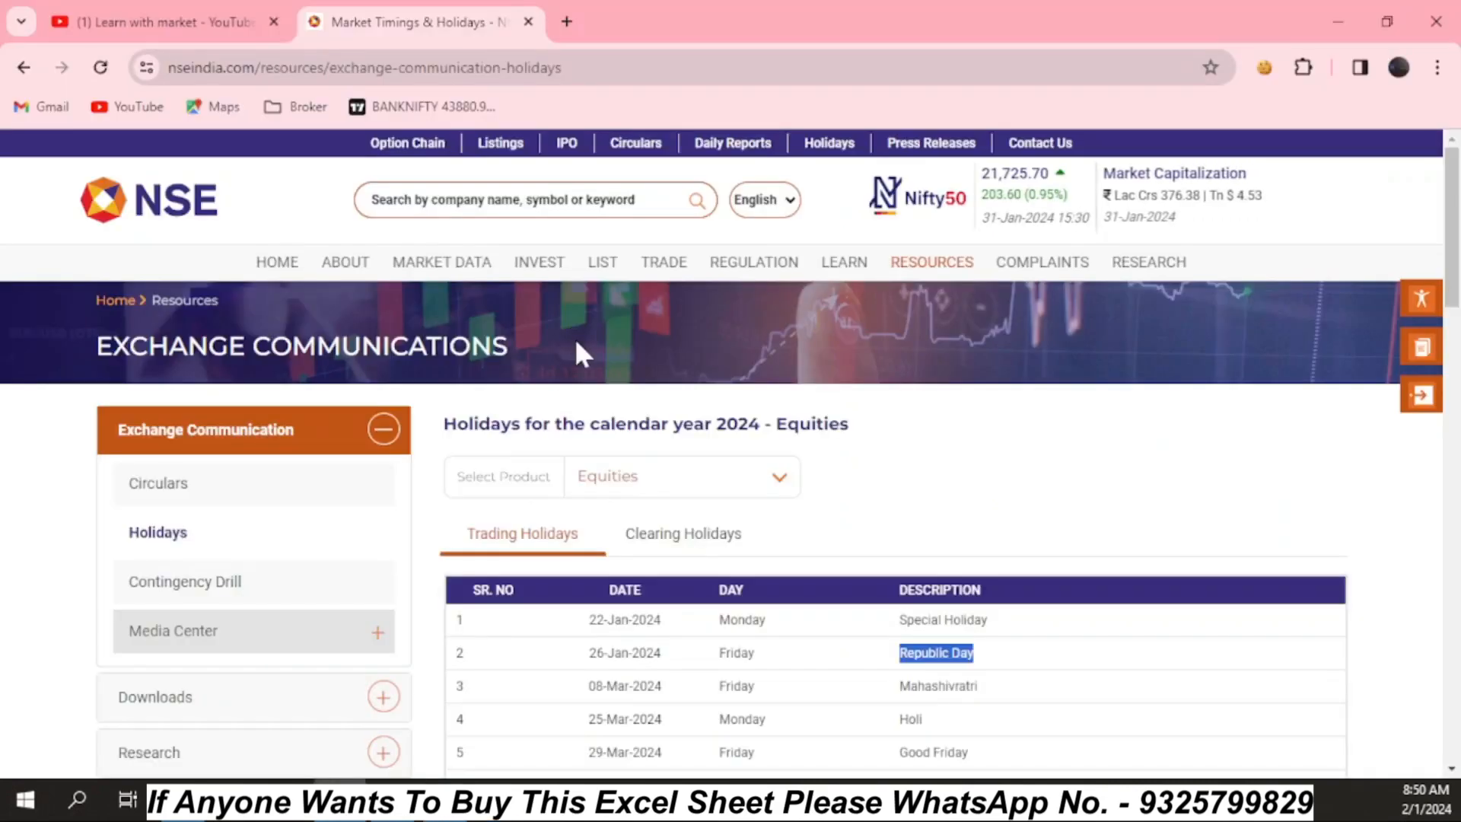
{"action": "left_click", "coordinate": [236, 798]}
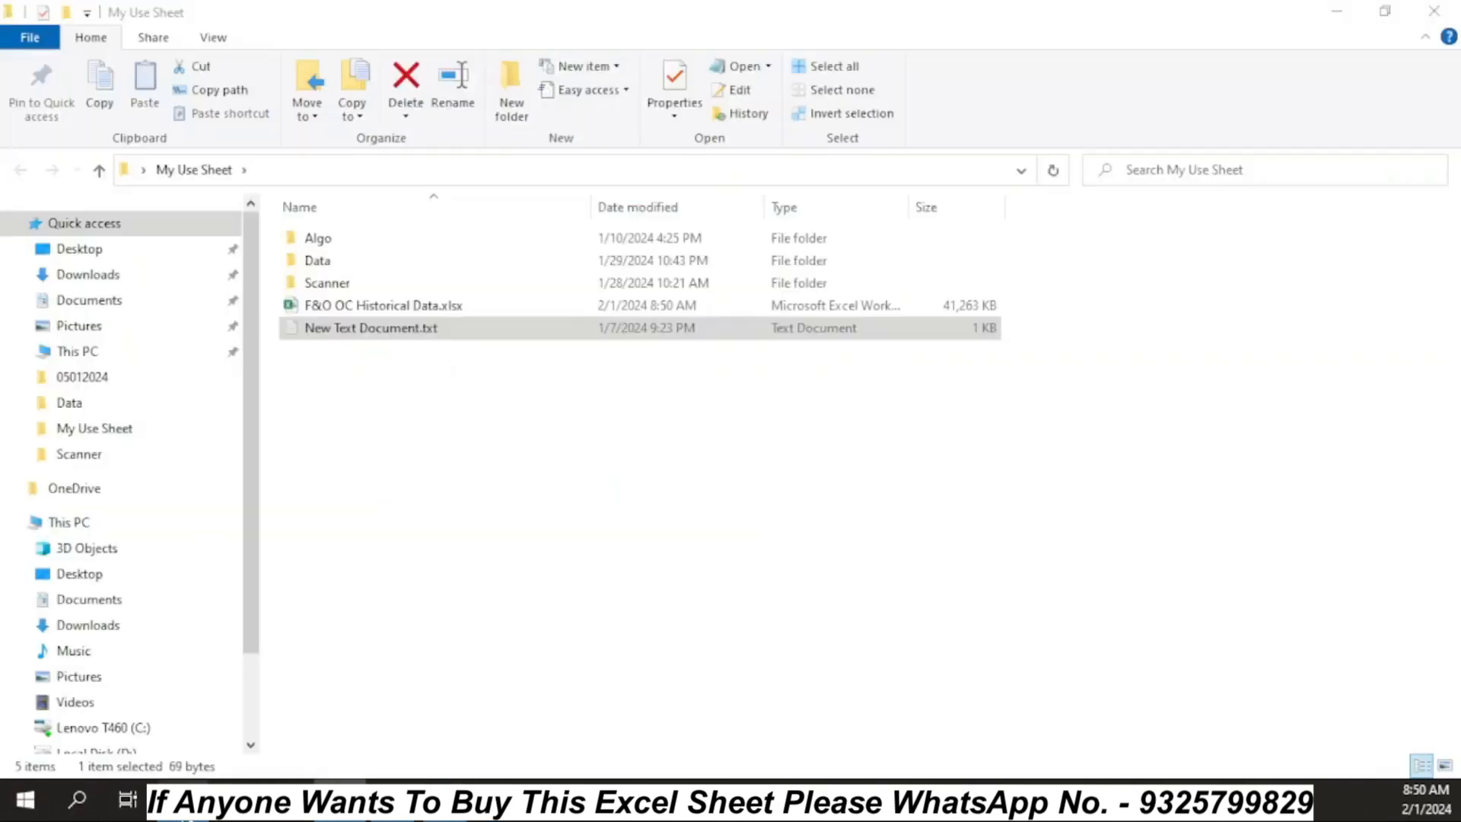
Create a new Microsoft Excel worksheet file in the My Use Sheet folder, keep its default name, and open it
{"action": "right_click", "coordinate": [661, 632]}
{"action": "mouse_move", "coordinate": [653, 674]}
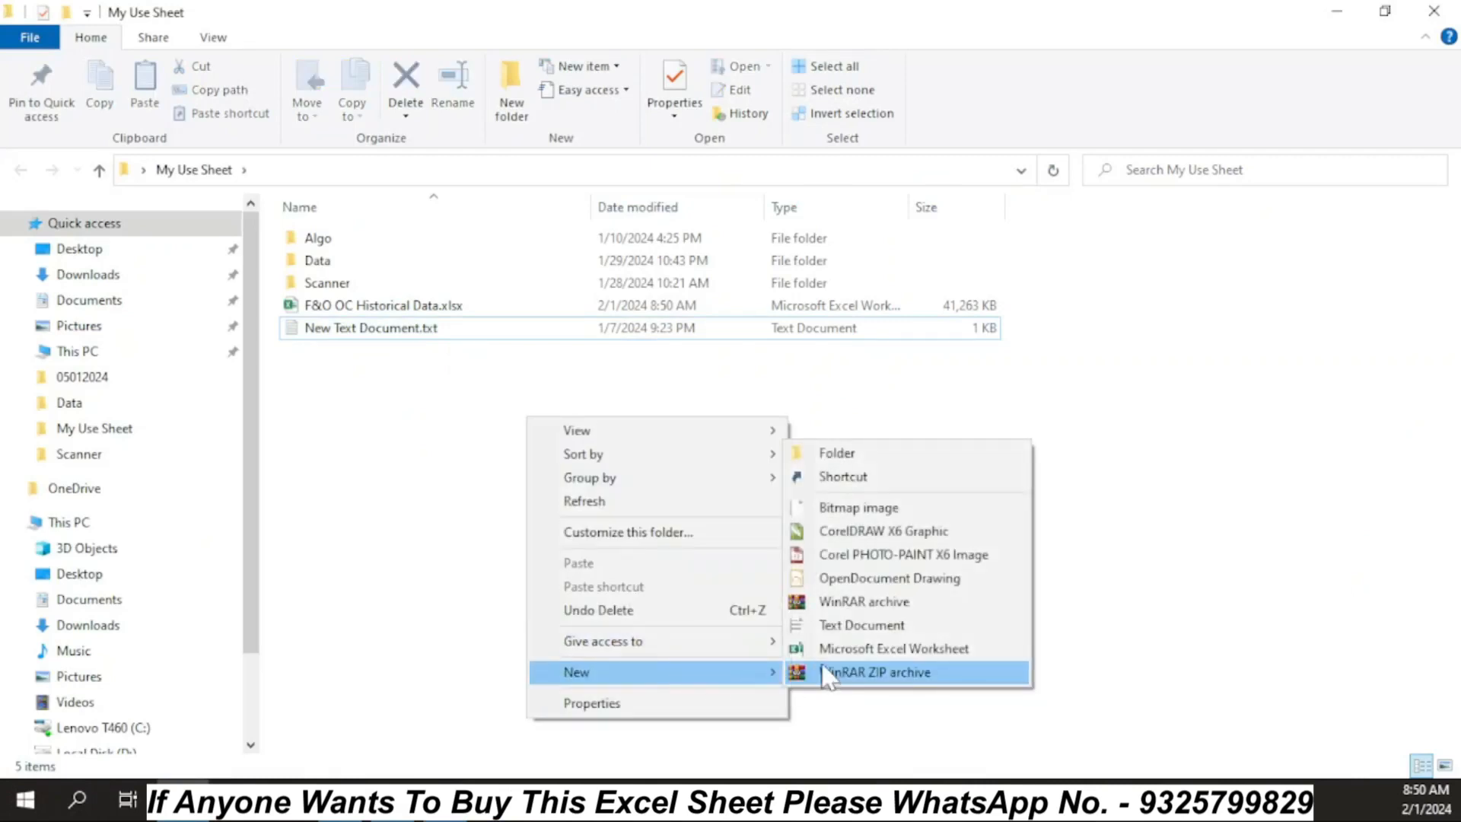
{"action": "left_click", "coordinate": [852, 649]}
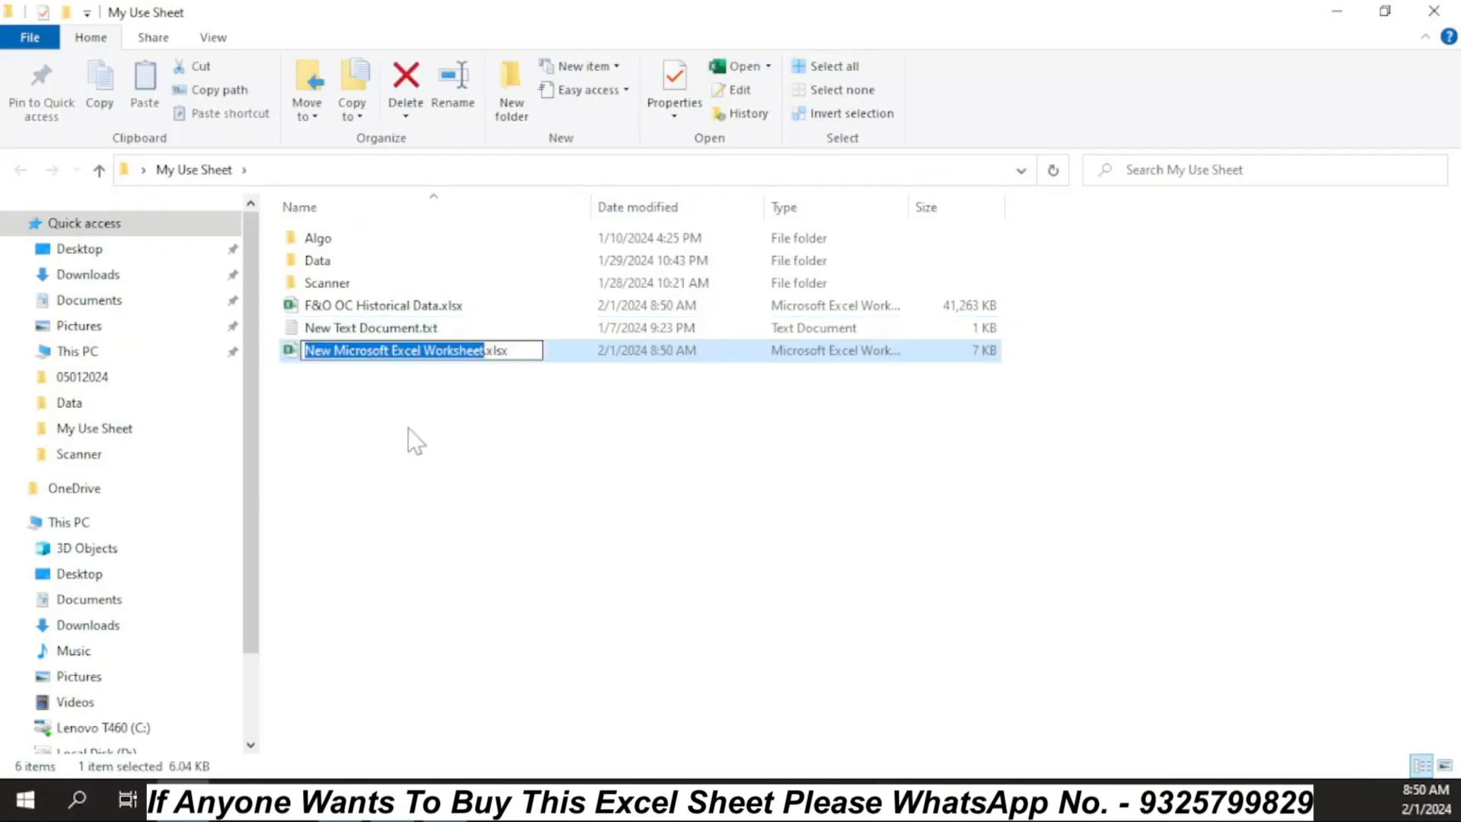
{"action": "key", "text": "Return"}
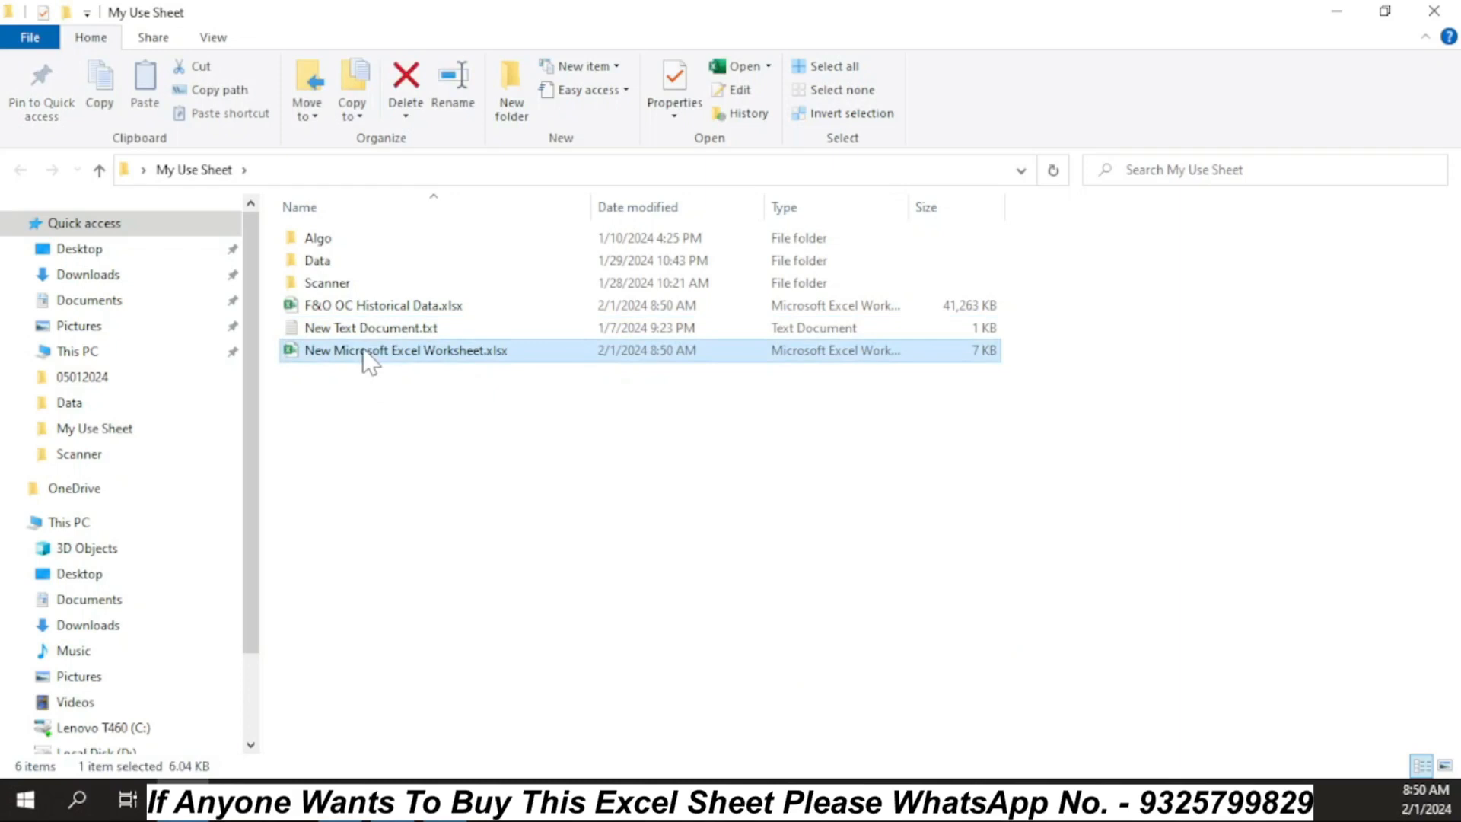
{"action": "double_click", "coordinate": [364, 352]}
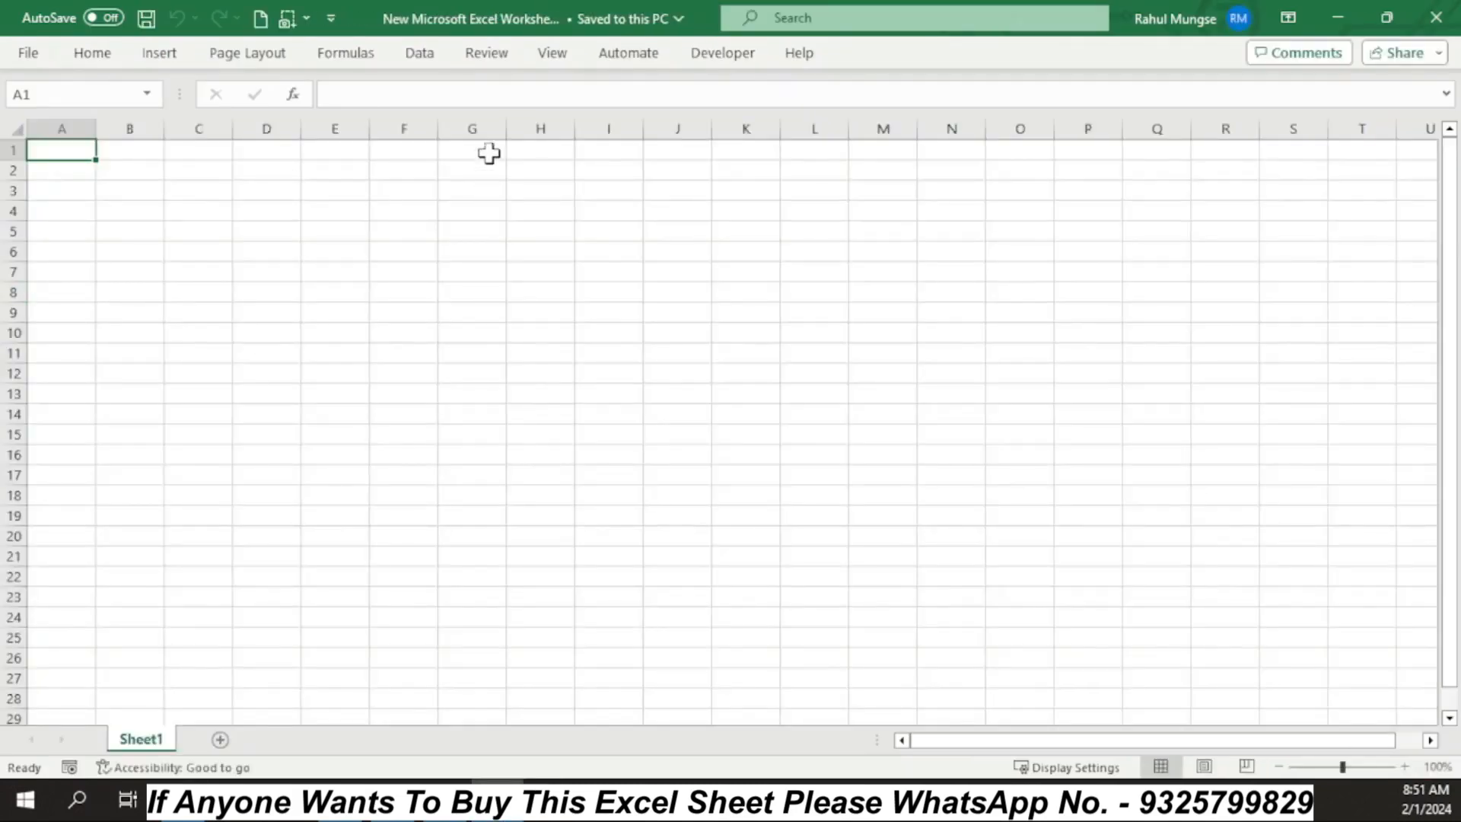
Check the new workbook for existing queries, connections and hidden sheets, and close the queries and connections list
{"action": "left_click", "coordinate": [421, 55]}
{"action": "left_click", "coordinate": [493, 90]}
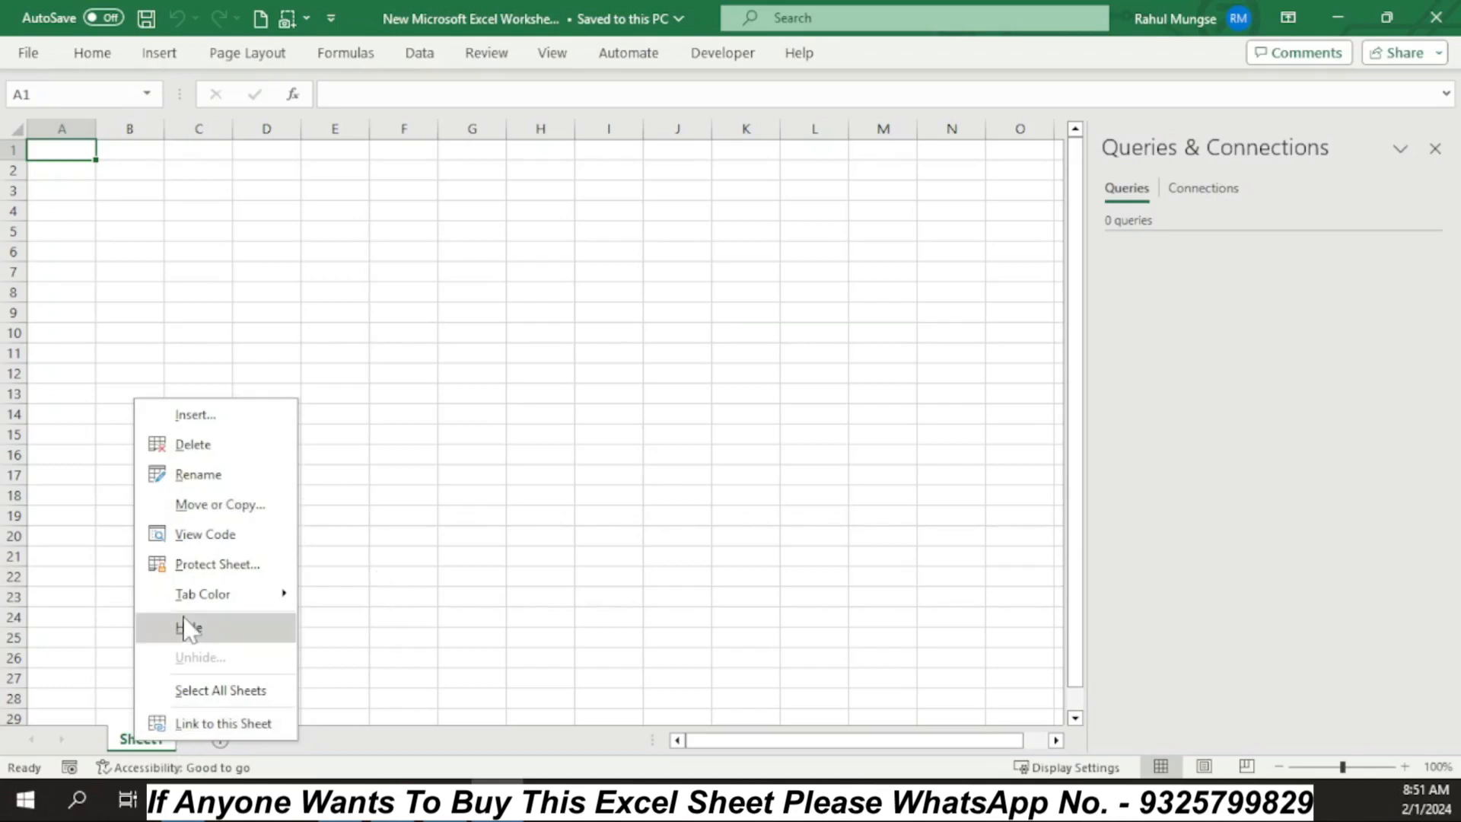
{"action": "left_click", "coordinate": [666, 550]}
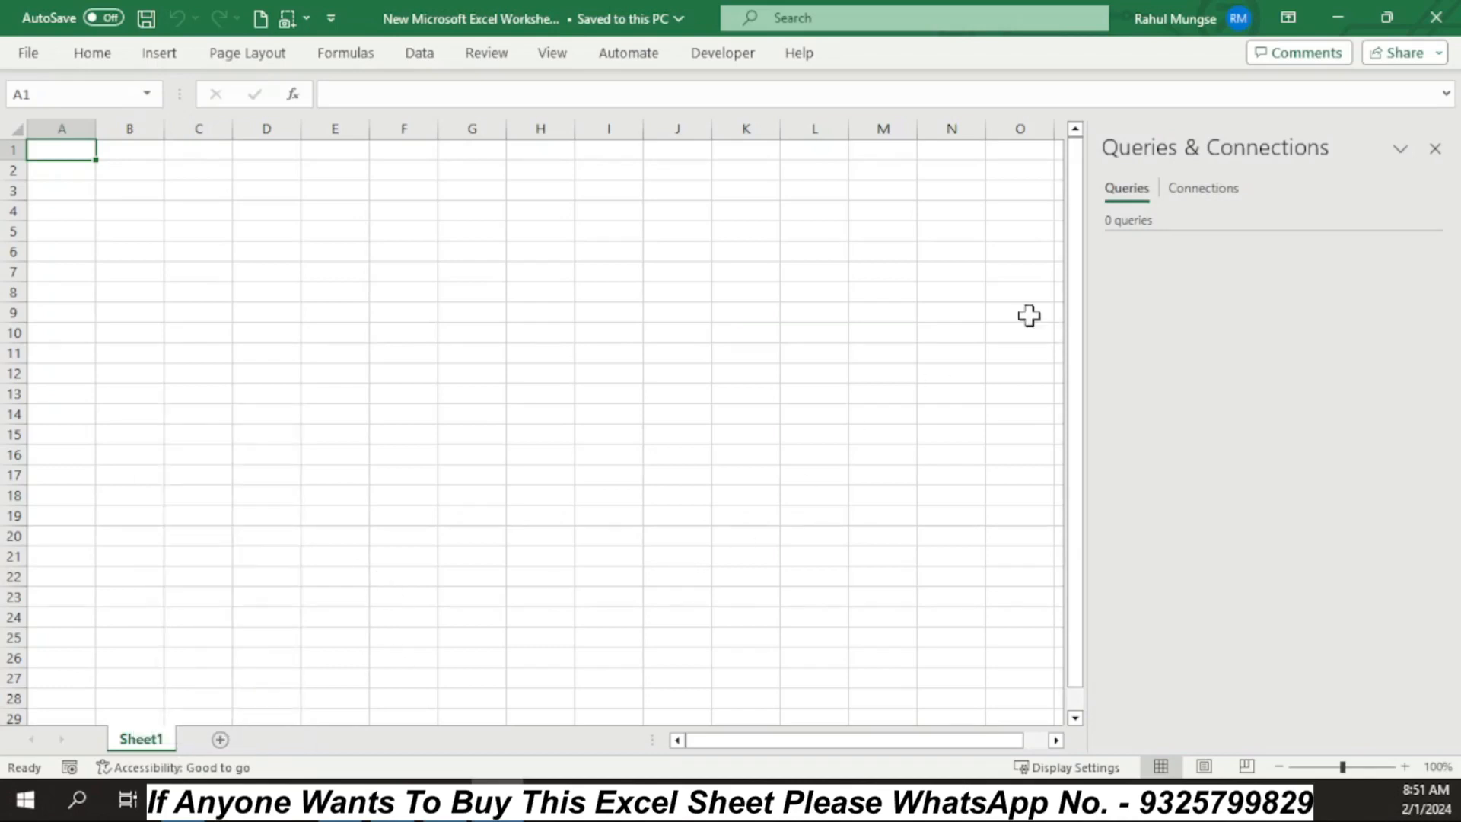
{"action": "left_click", "coordinate": [1212, 186]}
{"action": "left_click", "coordinate": [1435, 149]}
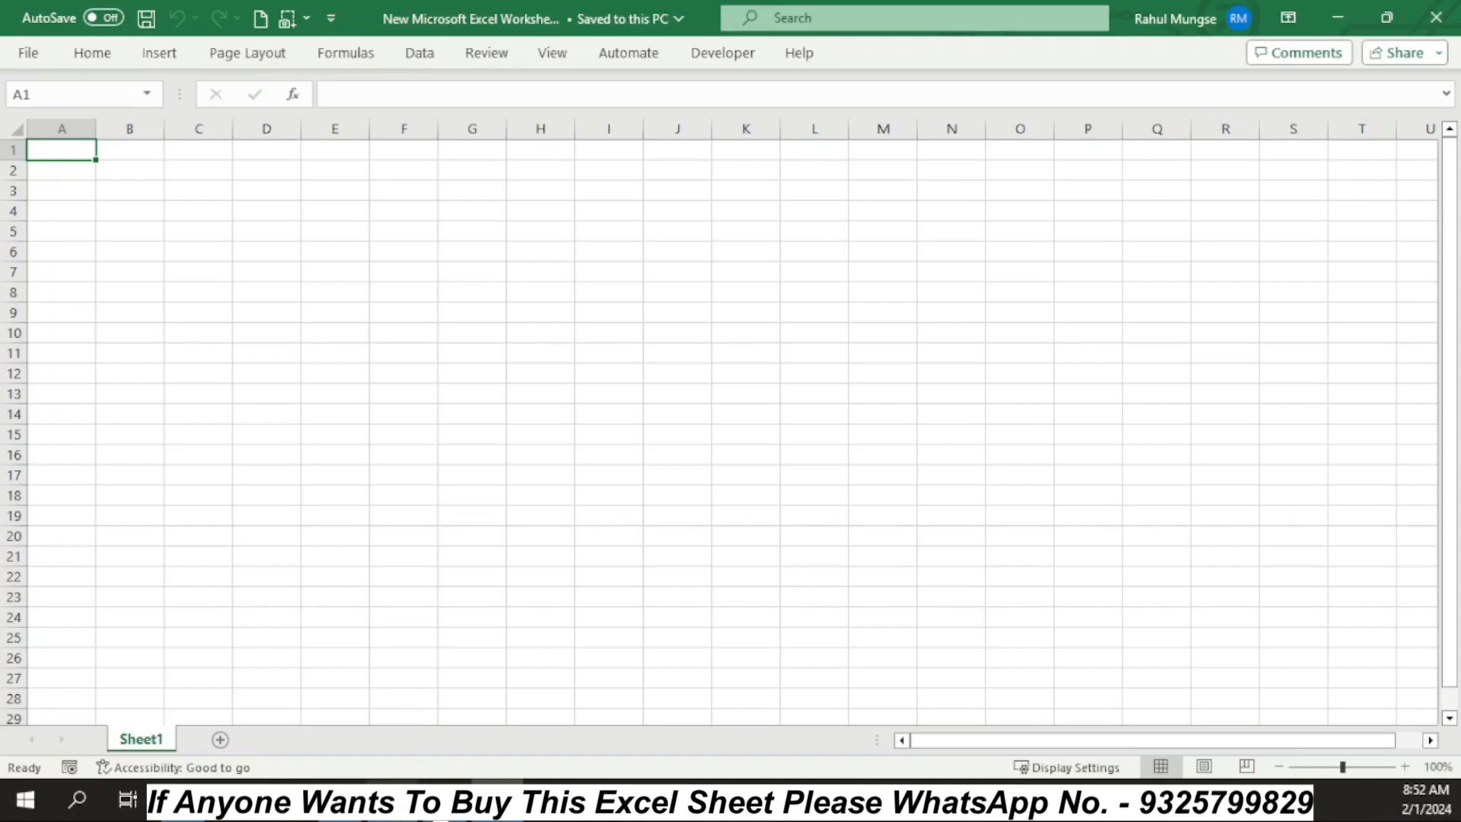
Copy the NSE_FO_bhavcopy_05012024.csv URL from New Text Document.txt in Notepad and return to the new Excel workbook
{"action": "left_click", "coordinate": [445, 799]}
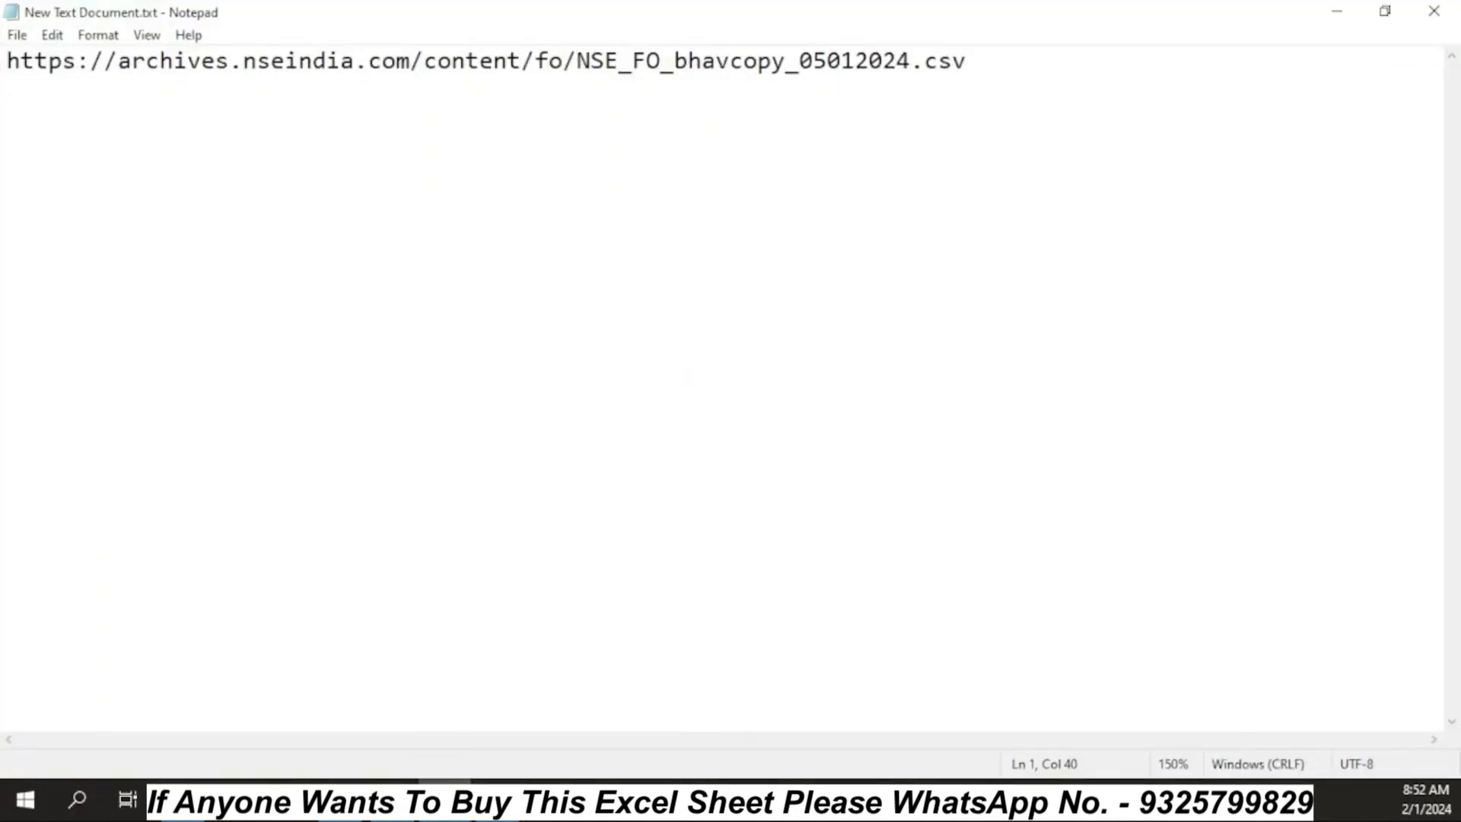
{"action": "left_click_drag", "start_coordinate": [965, 61], "coordinate": [8, 61]}
{"action": "key", "text": "ctrl+c"}
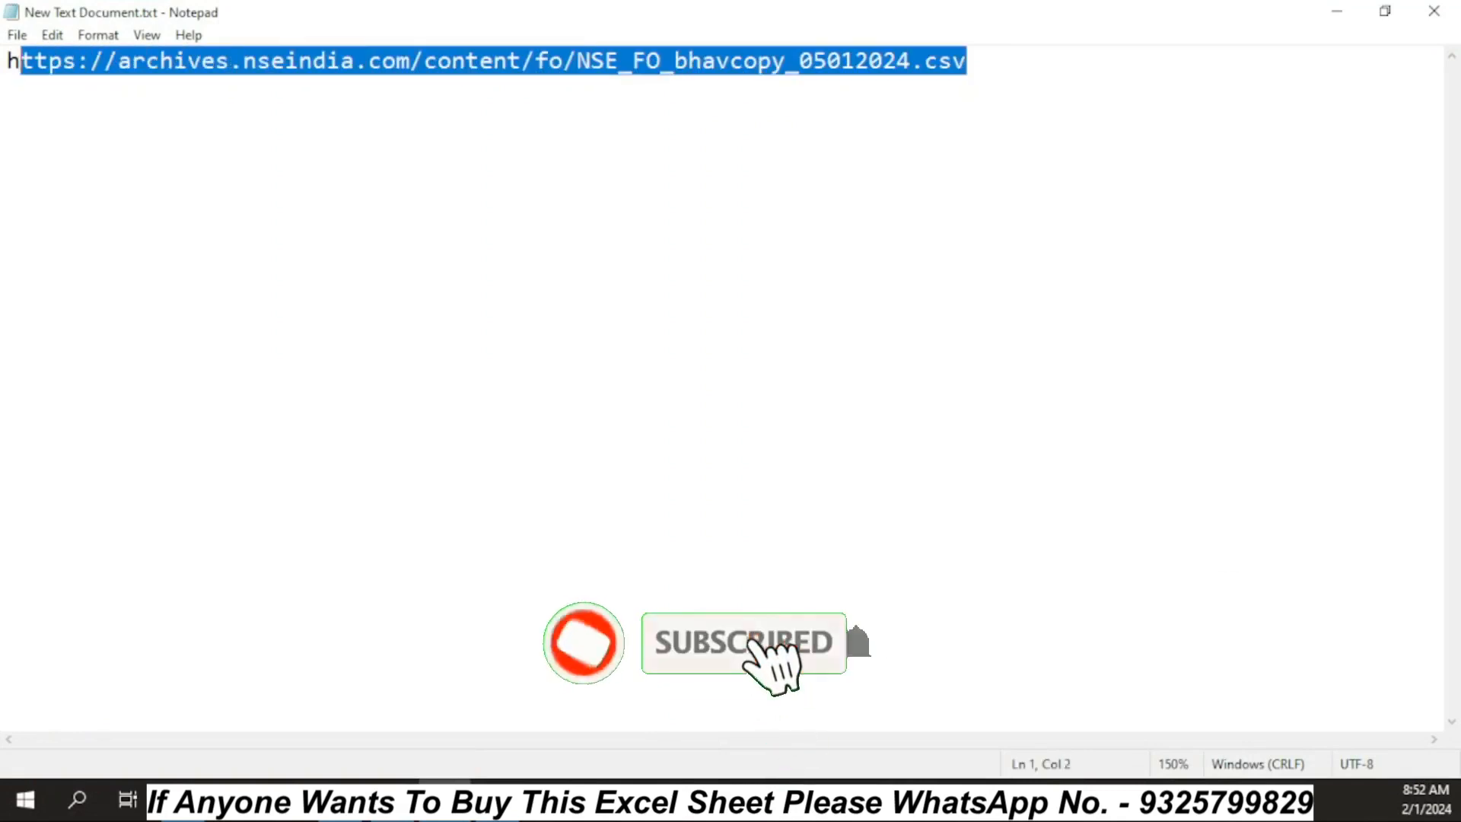
{"action": "key", "text": "ctrl+plus"}
{"action": "key", "text": "ctrl+plus"}
{"action": "key", "text": "ctrl+plus"}
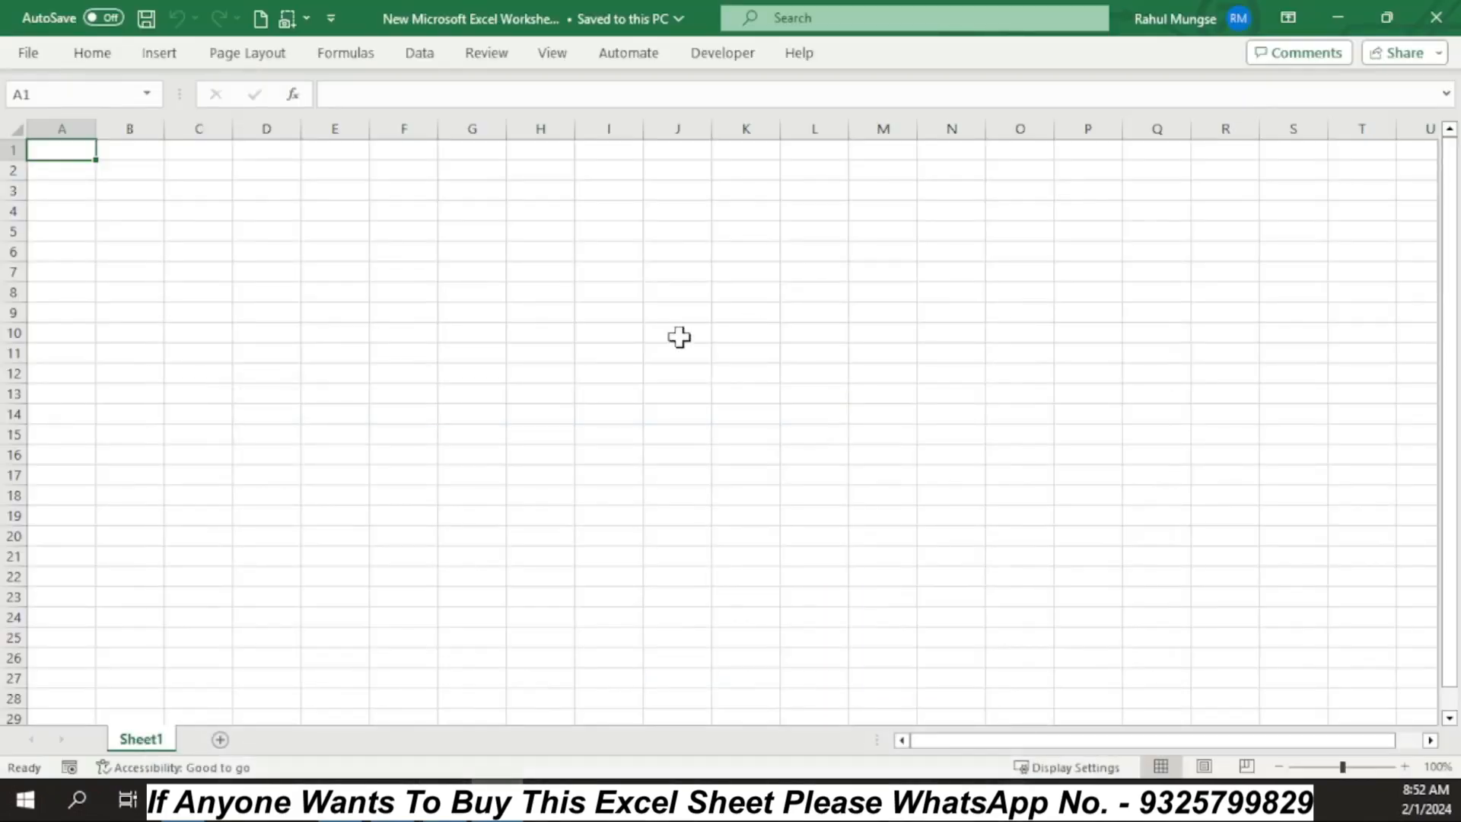
{"action": "left_click", "coordinate": [1337, 16]}
Paste the bhavcopy URL into cell C2 of Sheet1 and fit column C's width to it
{"action": "left_click", "coordinate": [203, 171]}
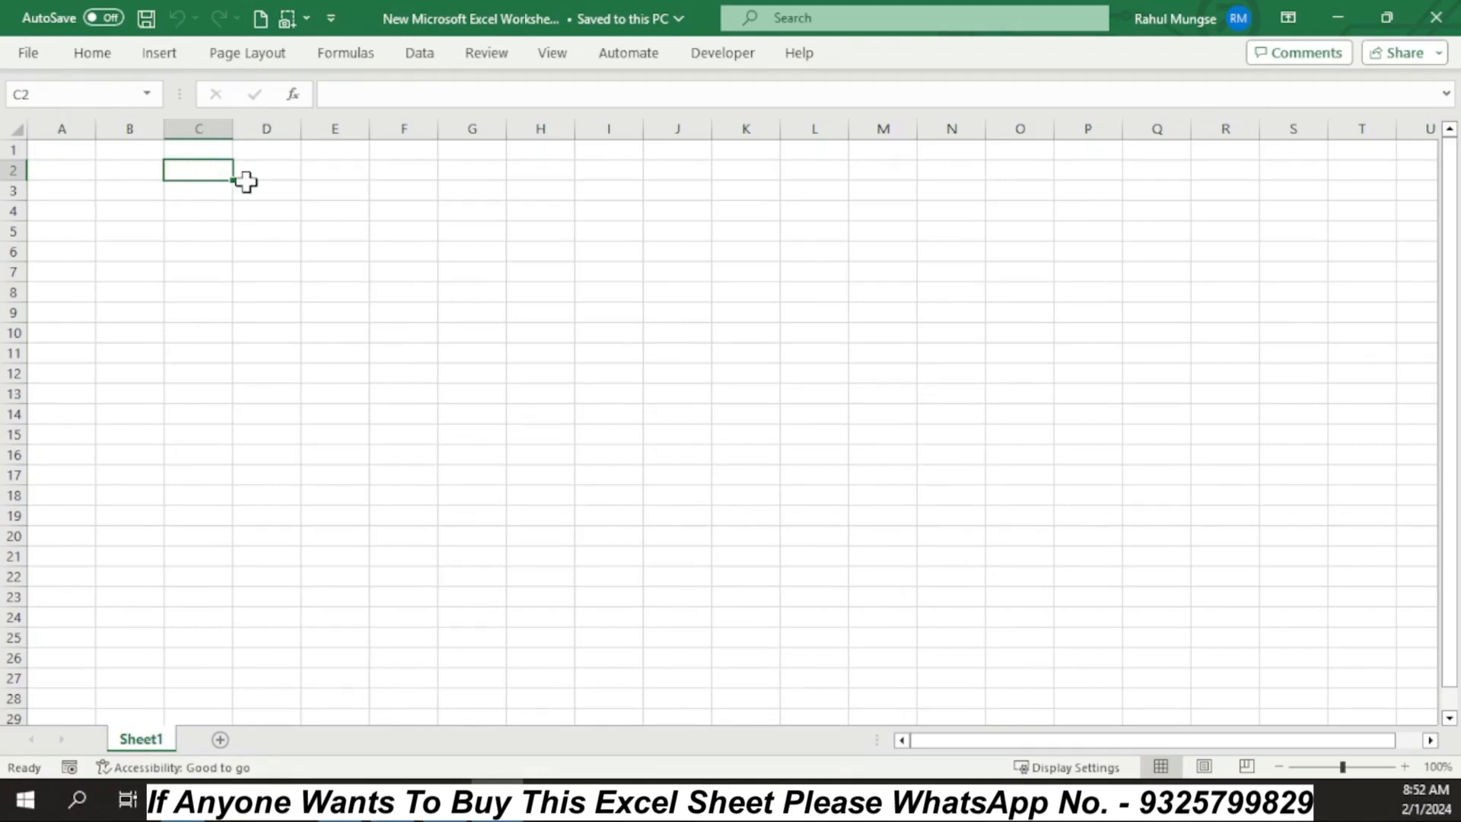
{"action": "right_click", "coordinate": [206, 172]}
{"action": "left_click", "coordinate": [254, 253]}
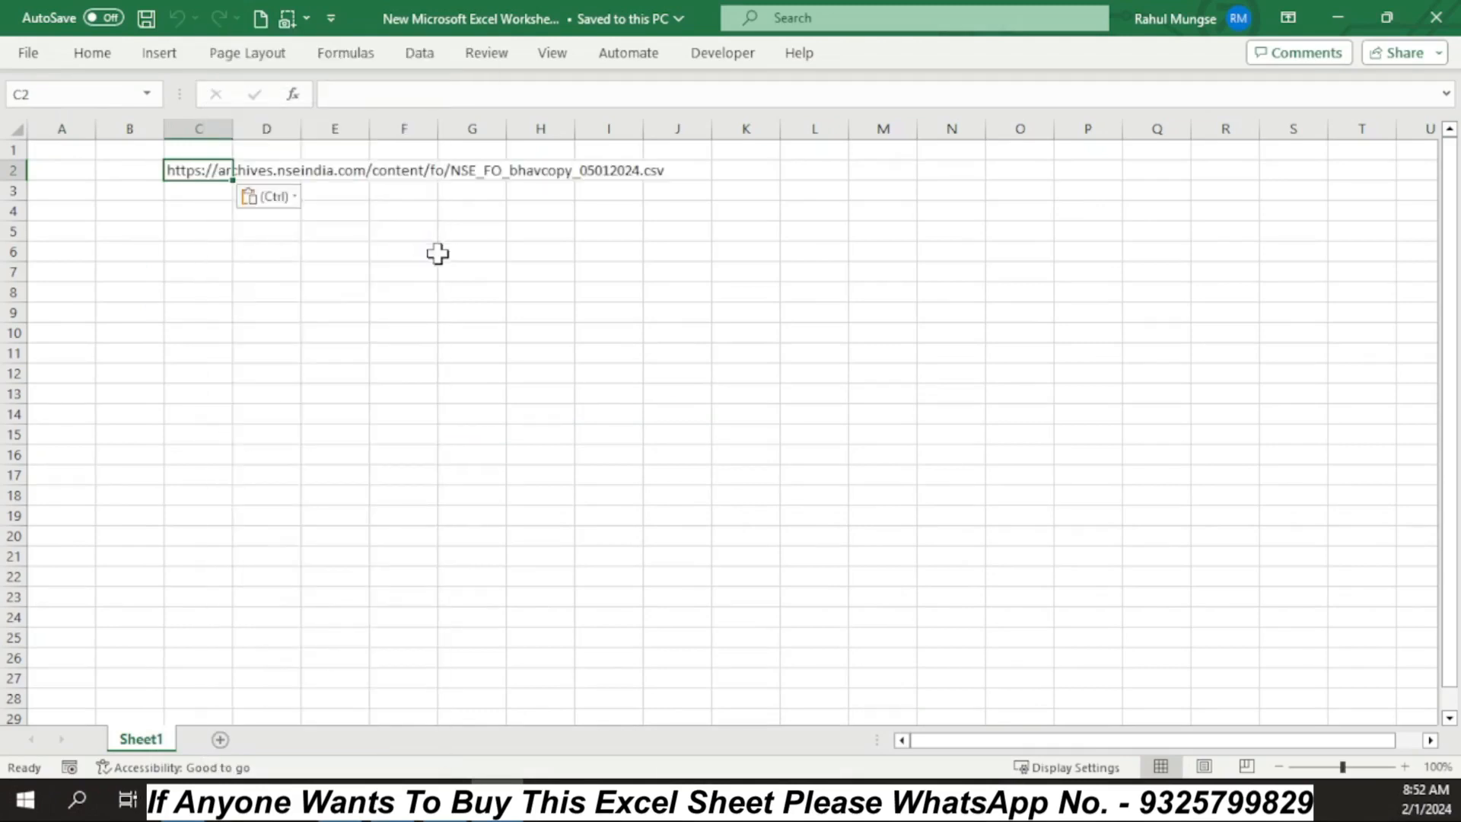
{"action": "double_click", "coordinate": [232, 128]}
{"action": "left_click", "coordinate": [440, 333]}
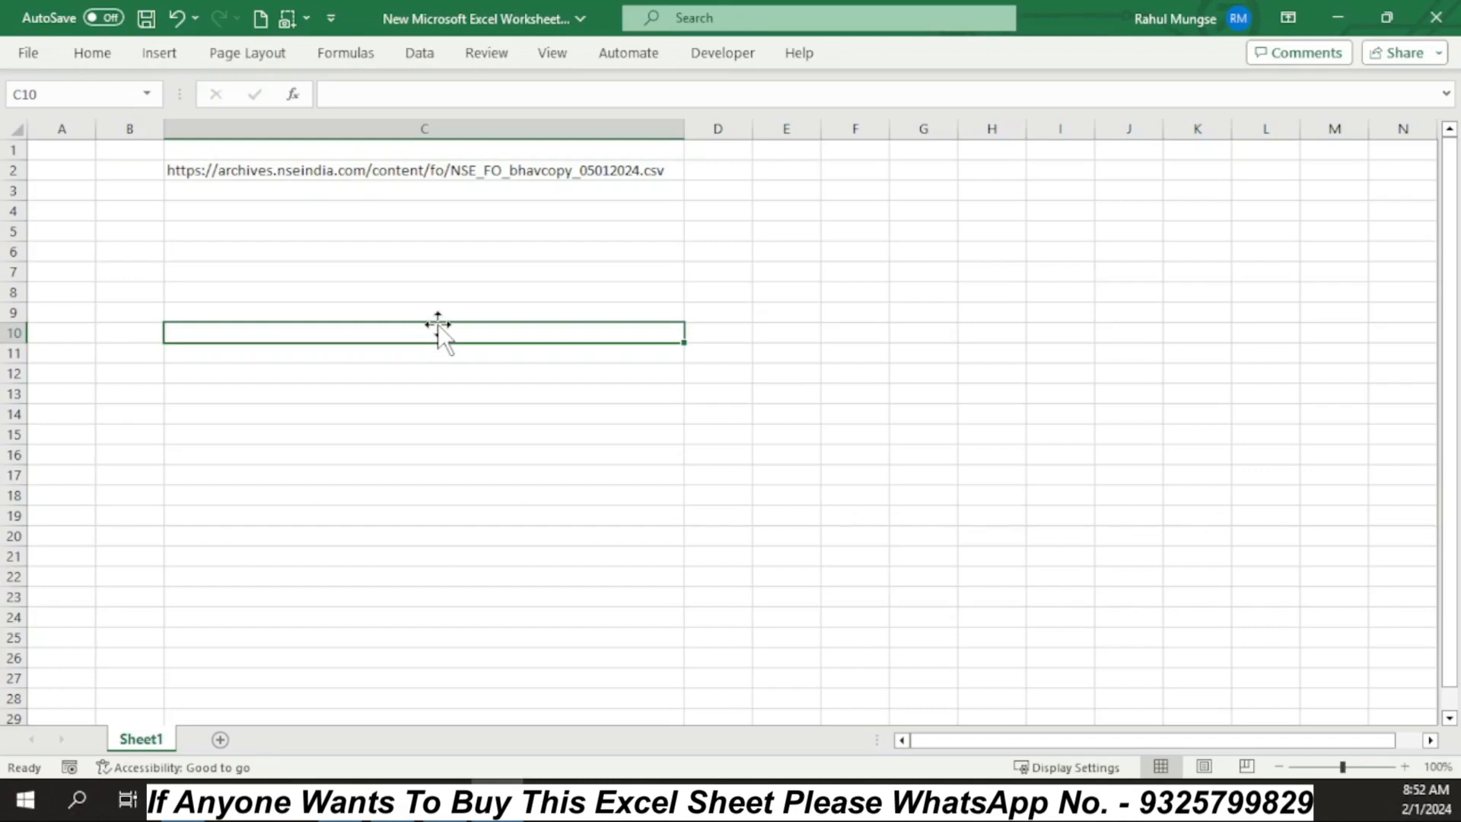
{"action": "left_click", "coordinate": [430, 66]}
{"action": "left_click", "coordinate": [110, 109]}
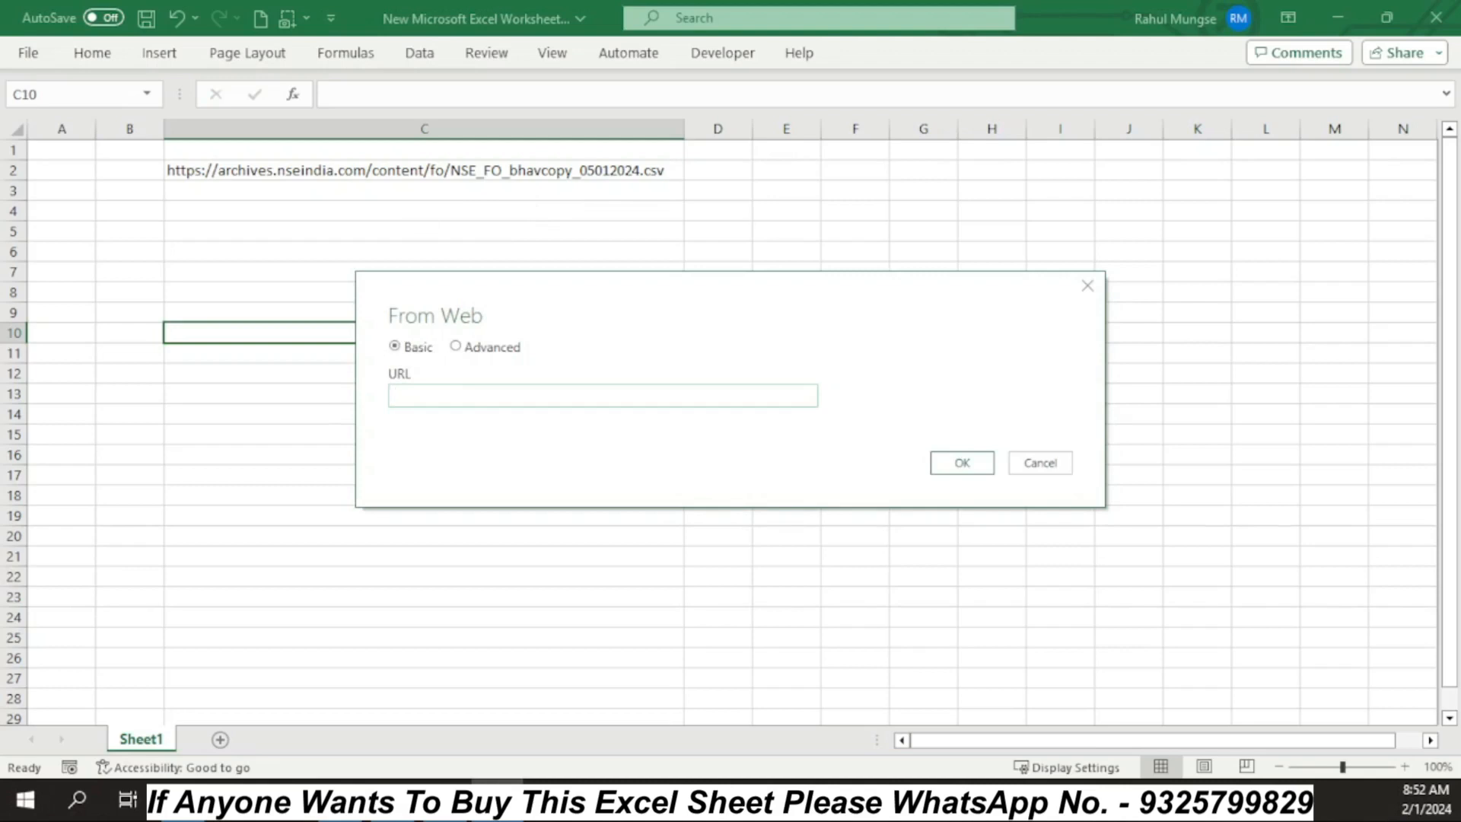
{"action": "key", "text": "ctrl+v"}
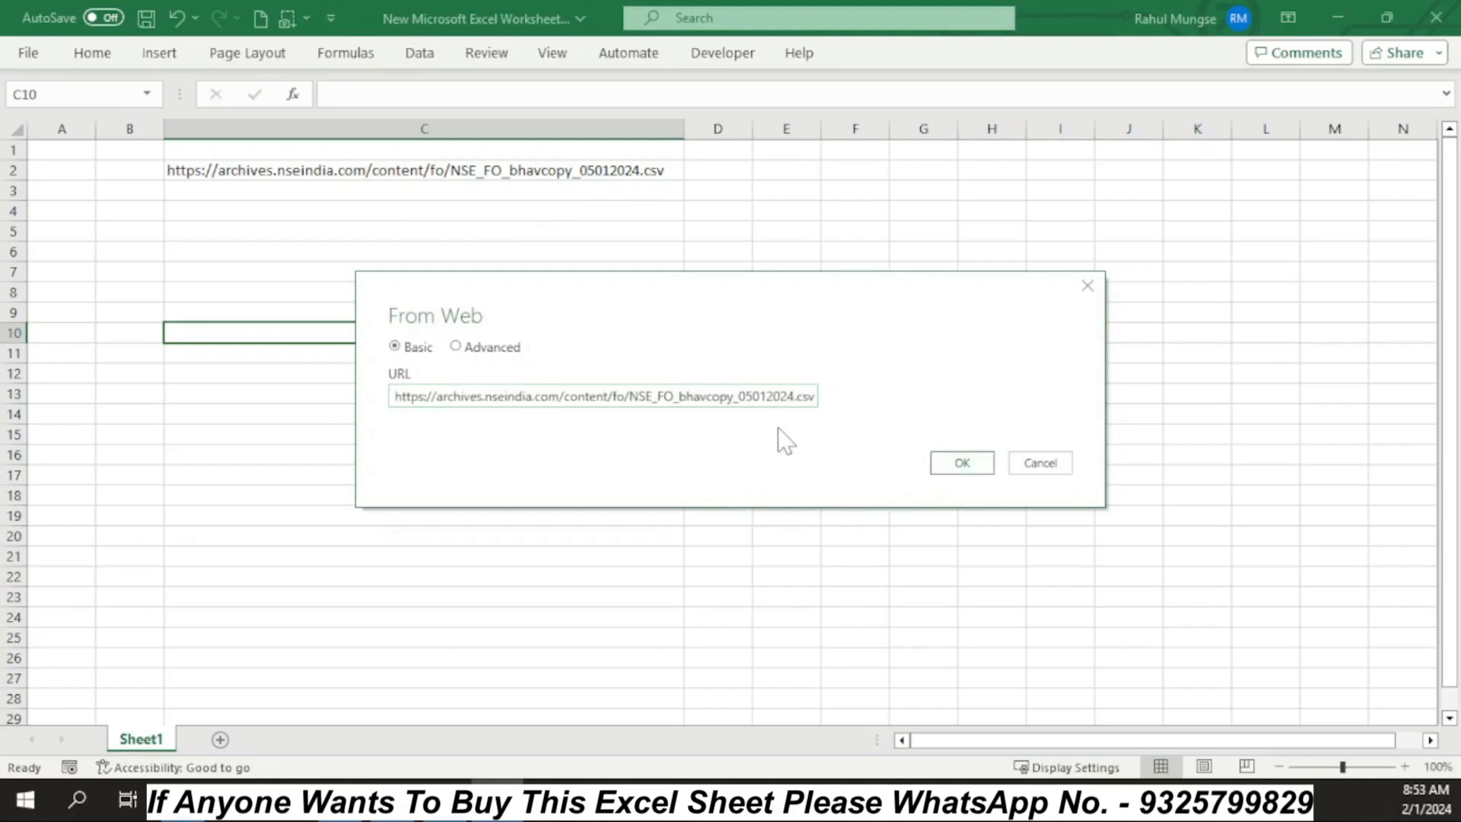
{"action": "left_click", "coordinate": [960, 464]}
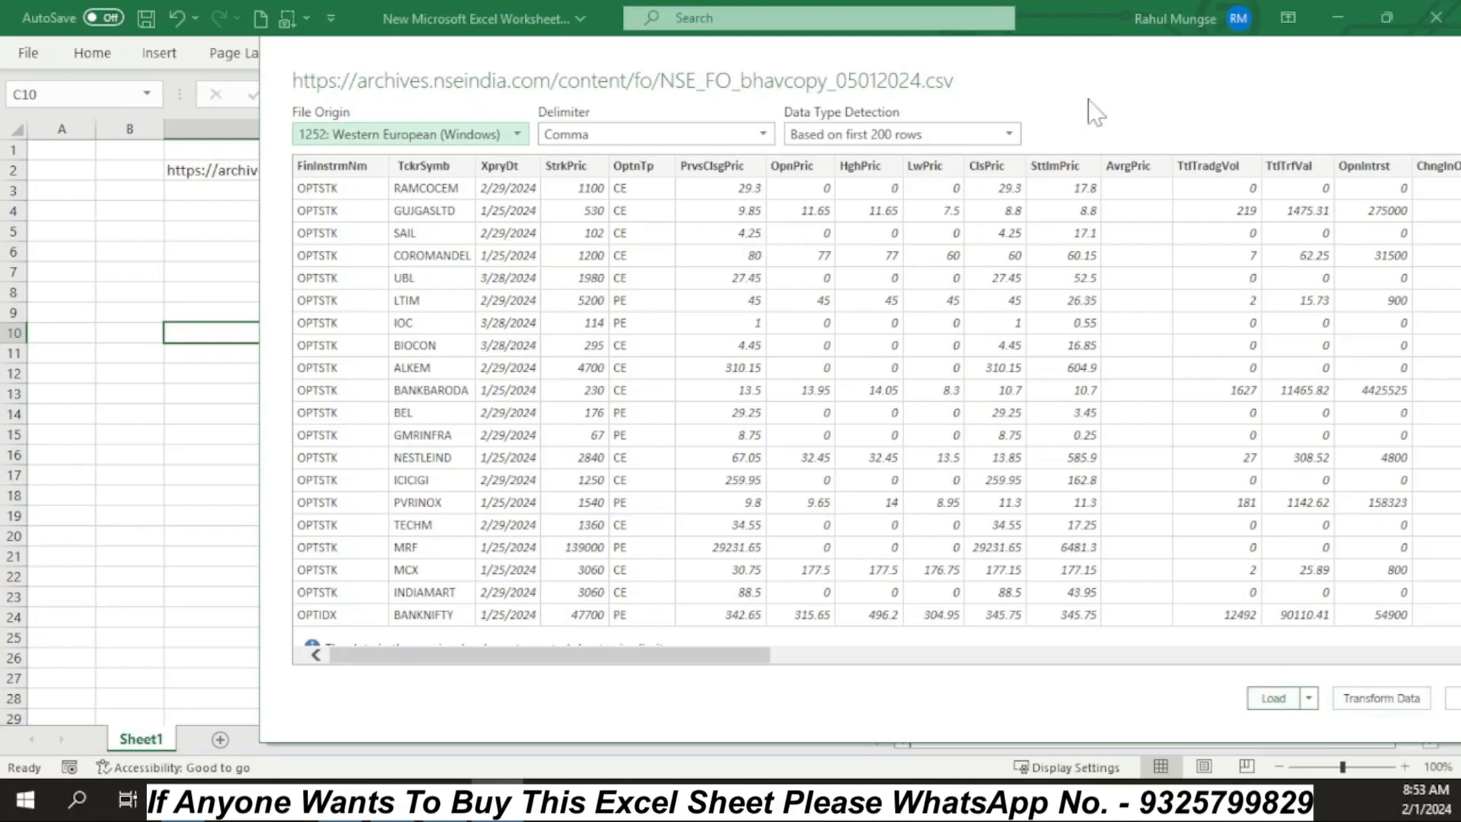
{"action": "left_click_drag", "start_coordinate": [1132, 48], "coordinate": [944, 60]}
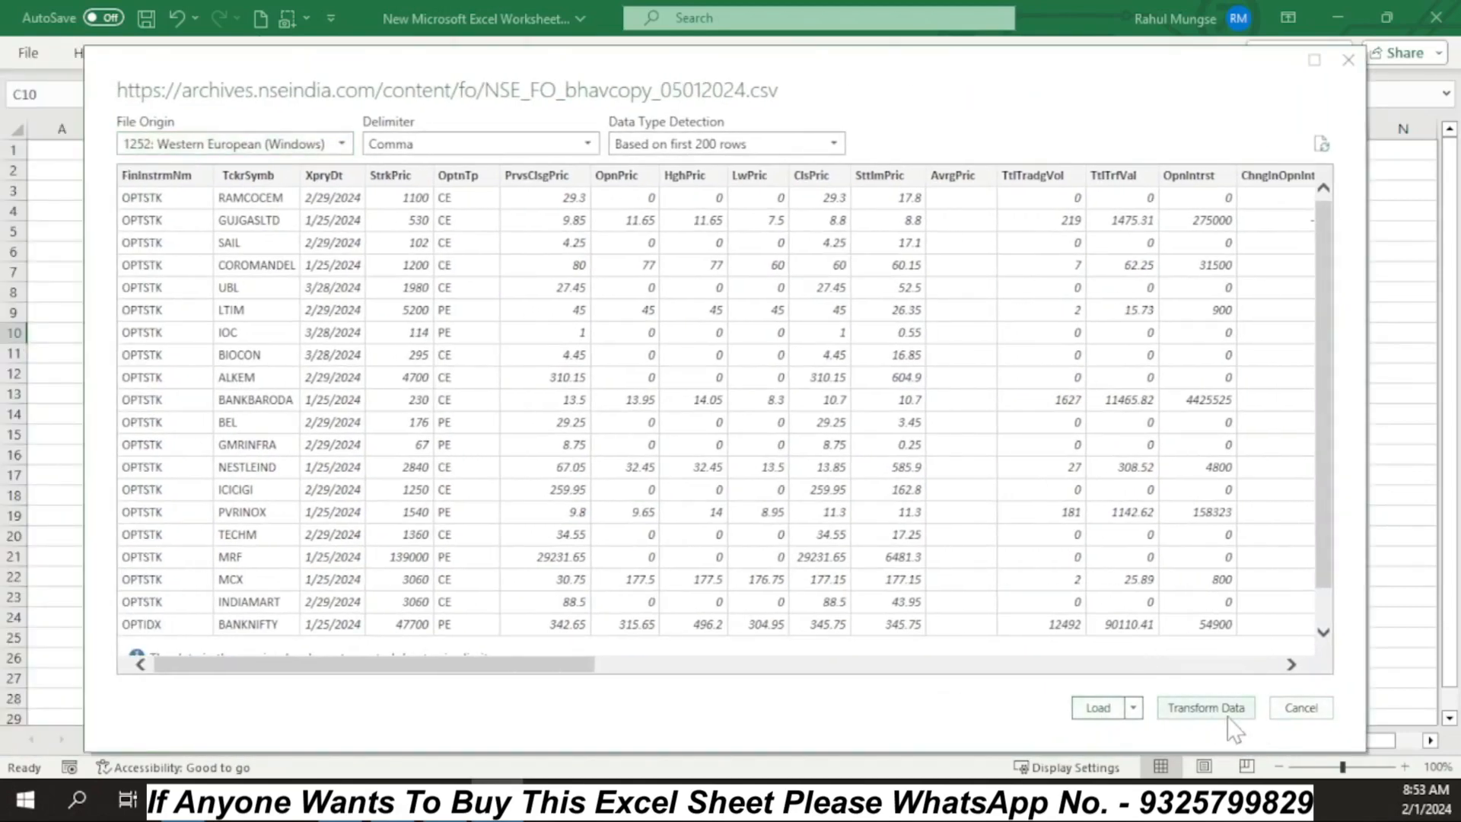
{"action": "left_click", "coordinate": [1195, 709]}
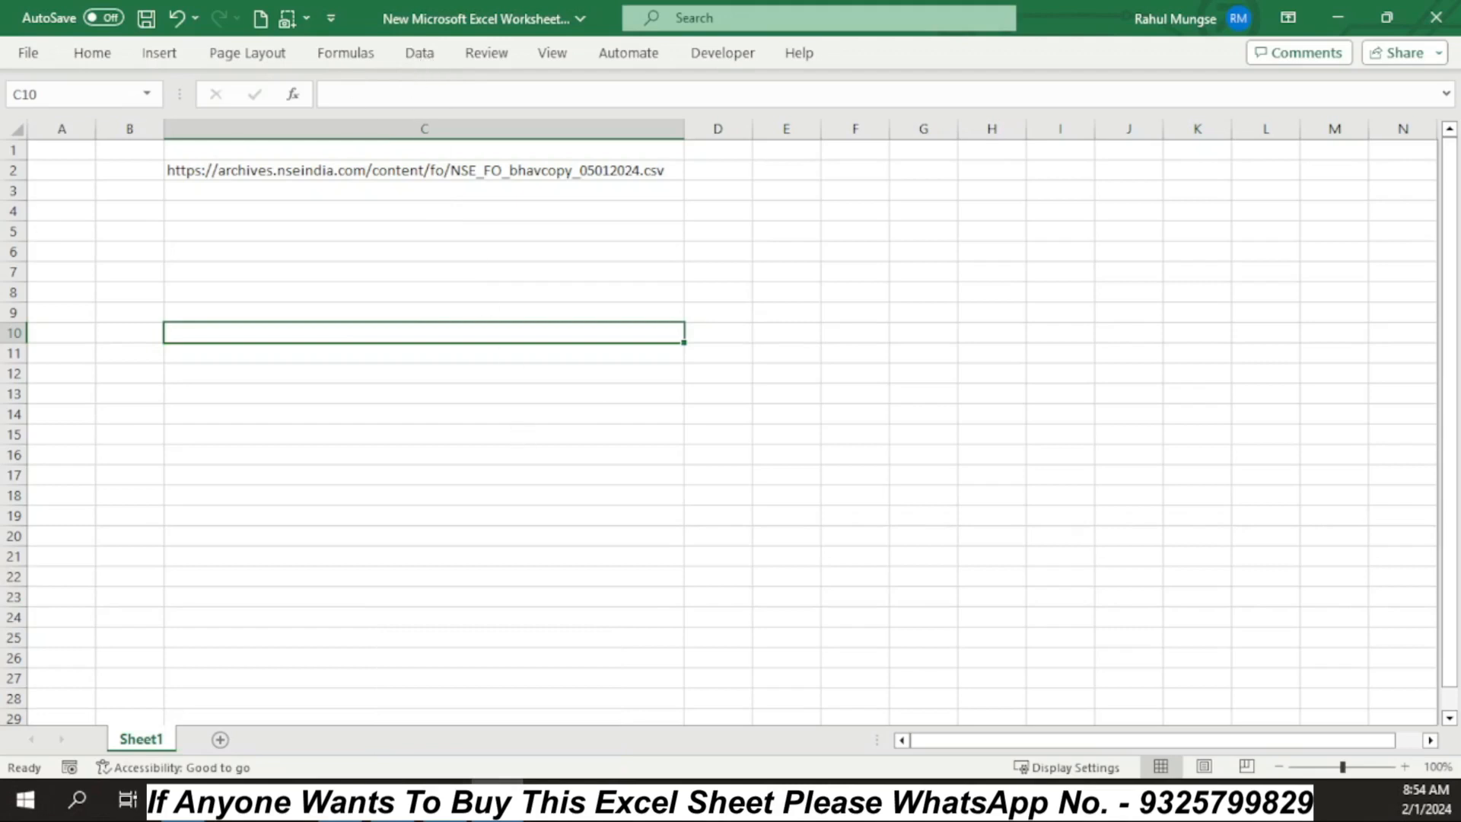
In the Power Query Editor, examine the rows of the imported NSE_FO_bhavcopy_05012024 query
{"action": "key", "text": "alt+F11"}
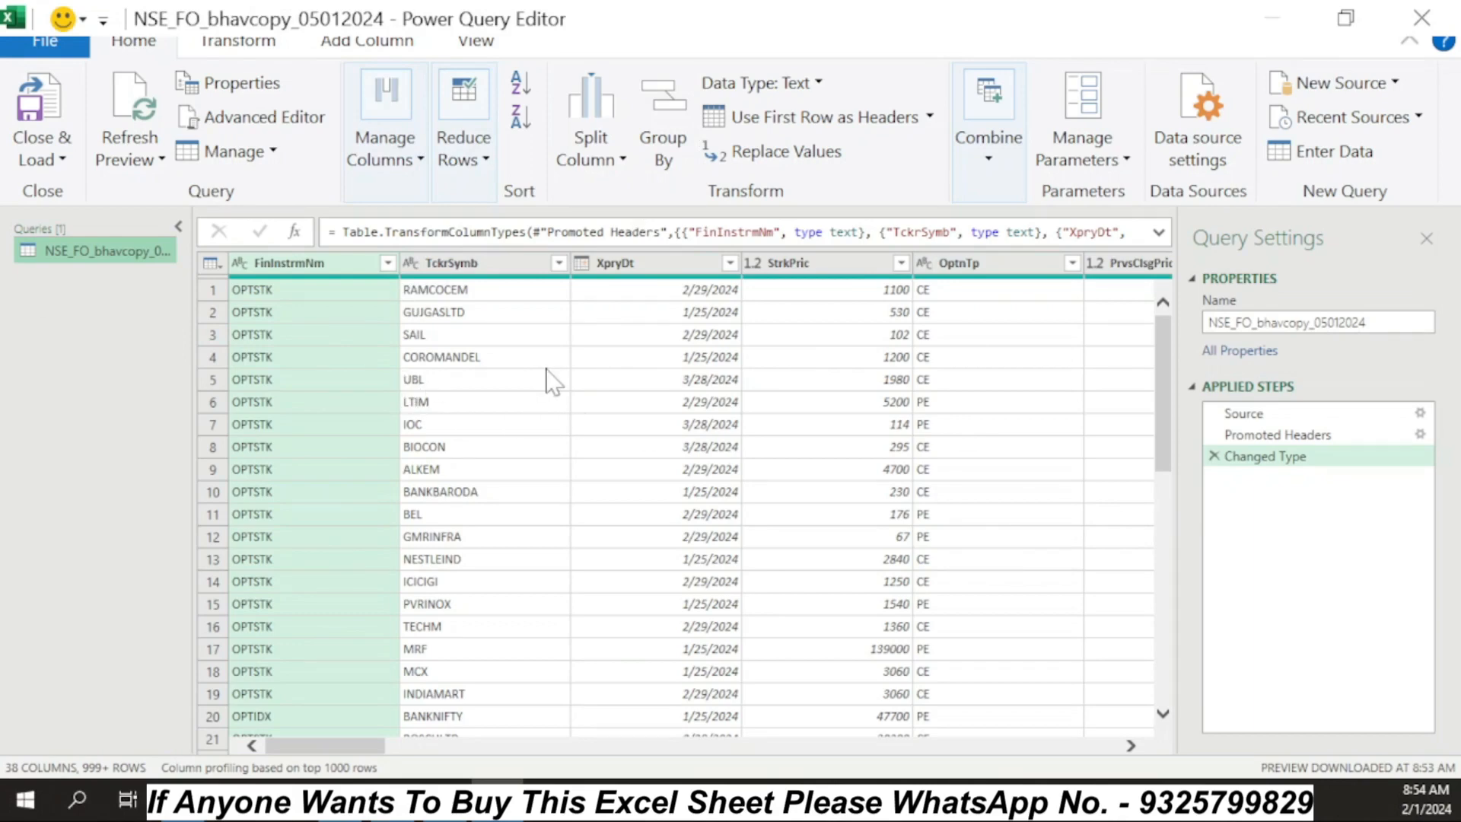
{"action": "scroll", "coordinate": [426, 385], "scroll_direction": "down", "scroll_amount": 8}
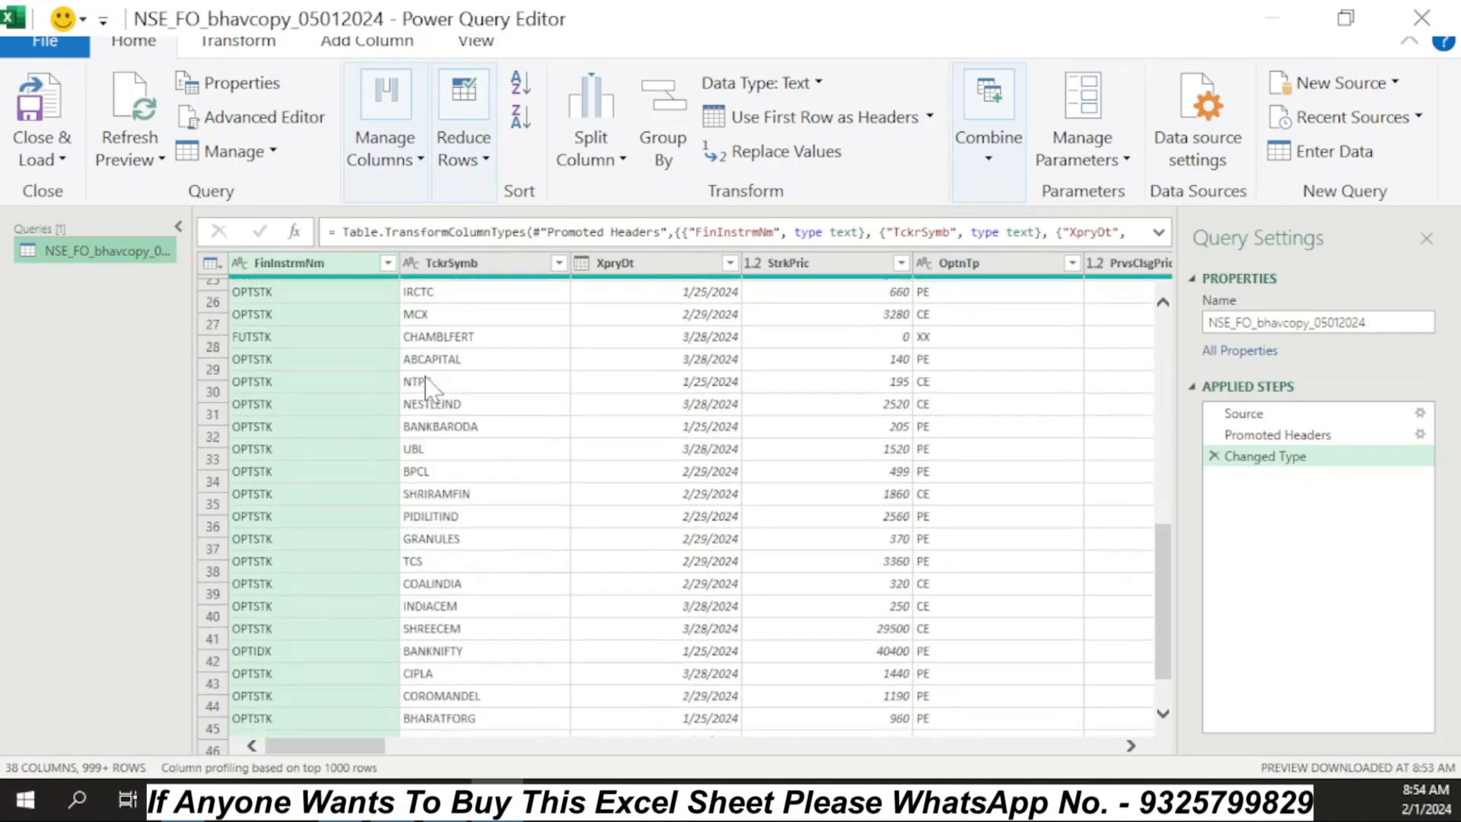
{"action": "scroll", "coordinate": [426, 385], "scroll_direction": "up", "scroll_amount": 8}
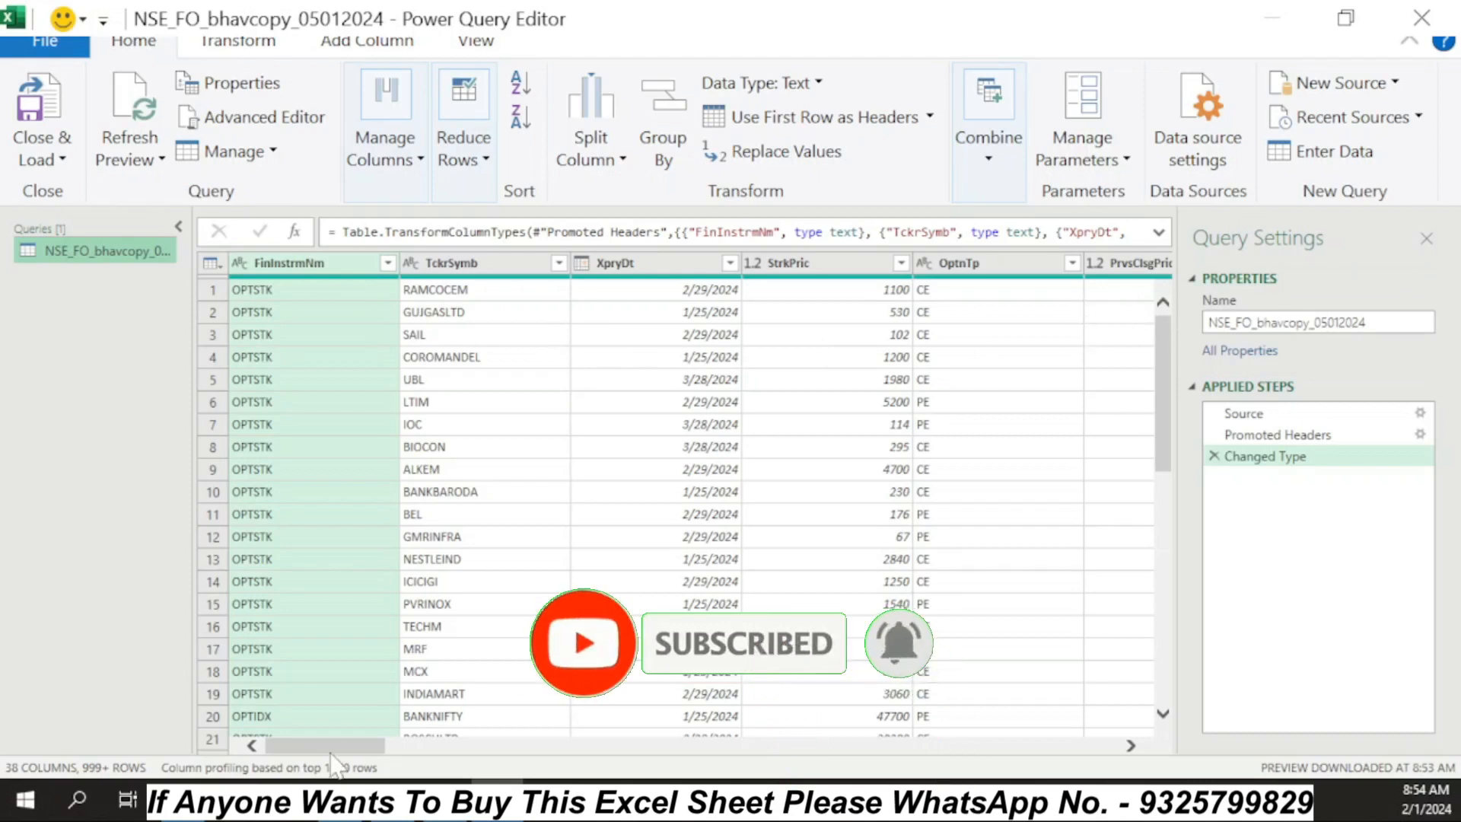
Remove the empty columns AvrgPric, PctgChngInOpnIntrst and every column from CostOfCrryPctg through Rsvd05, keeping RptgDt
{"action": "left_click_drag", "start_coordinate": [335, 748], "coordinate": [1119, 757]}
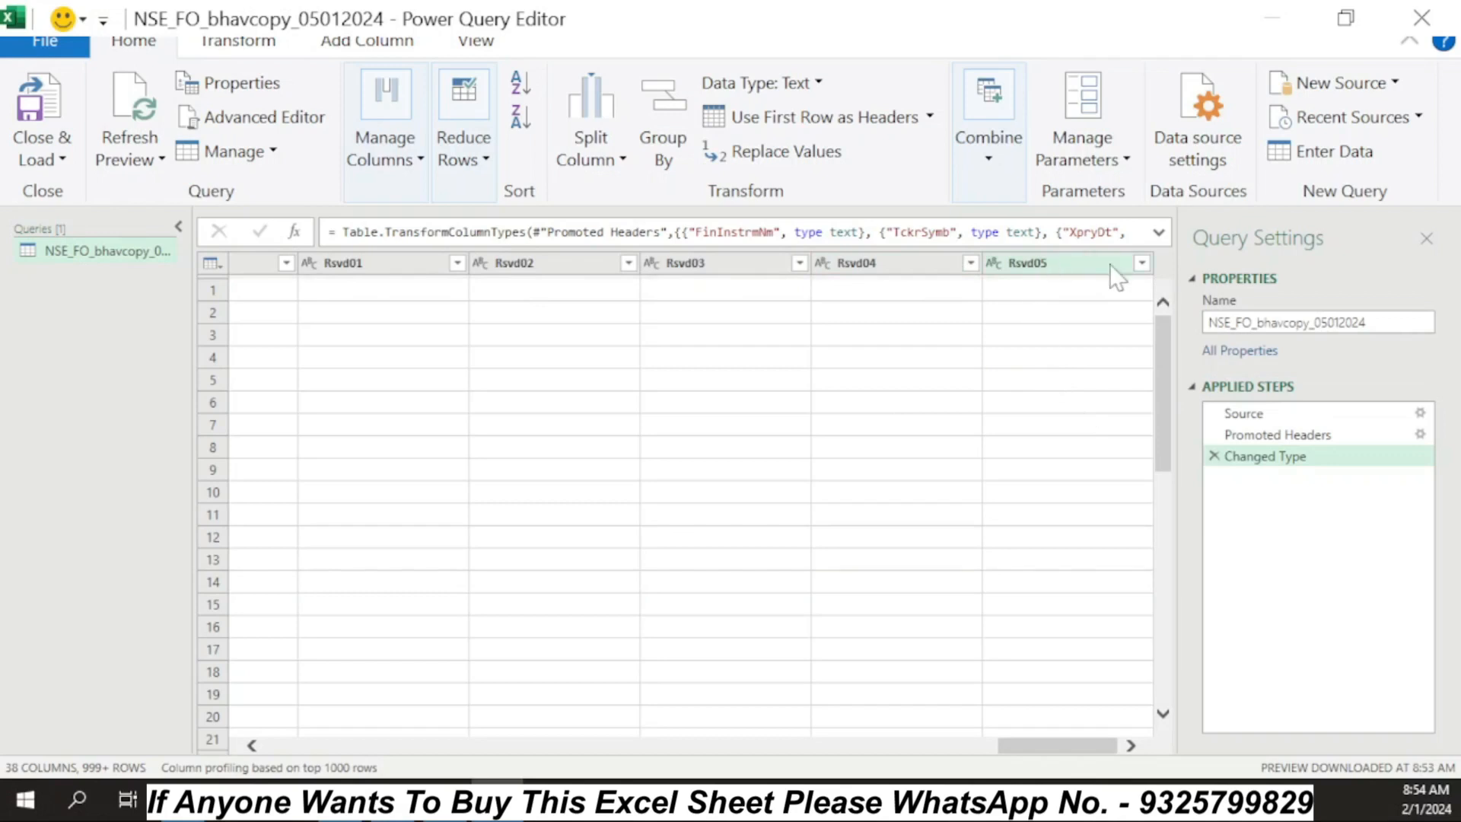
{"action": "left_click", "coordinate": [1061, 261]}
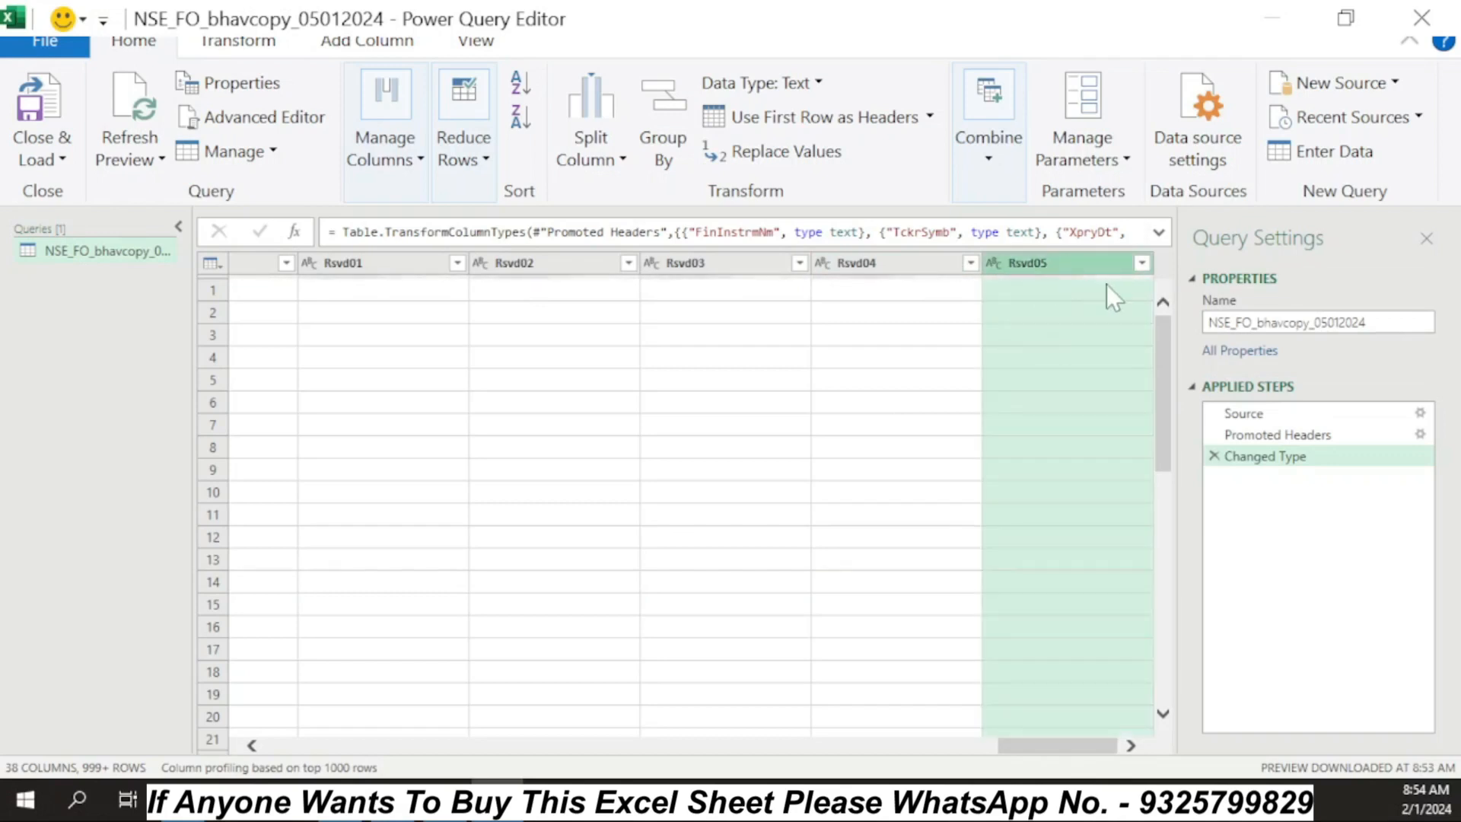
{"action": "left_click", "coordinate": [882, 266], "text": "ctrl"}
{"action": "left_click", "coordinate": [700, 260], "text": "ctrl"}
{"action": "left_click", "coordinate": [514, 267], "text": "ctrl"}
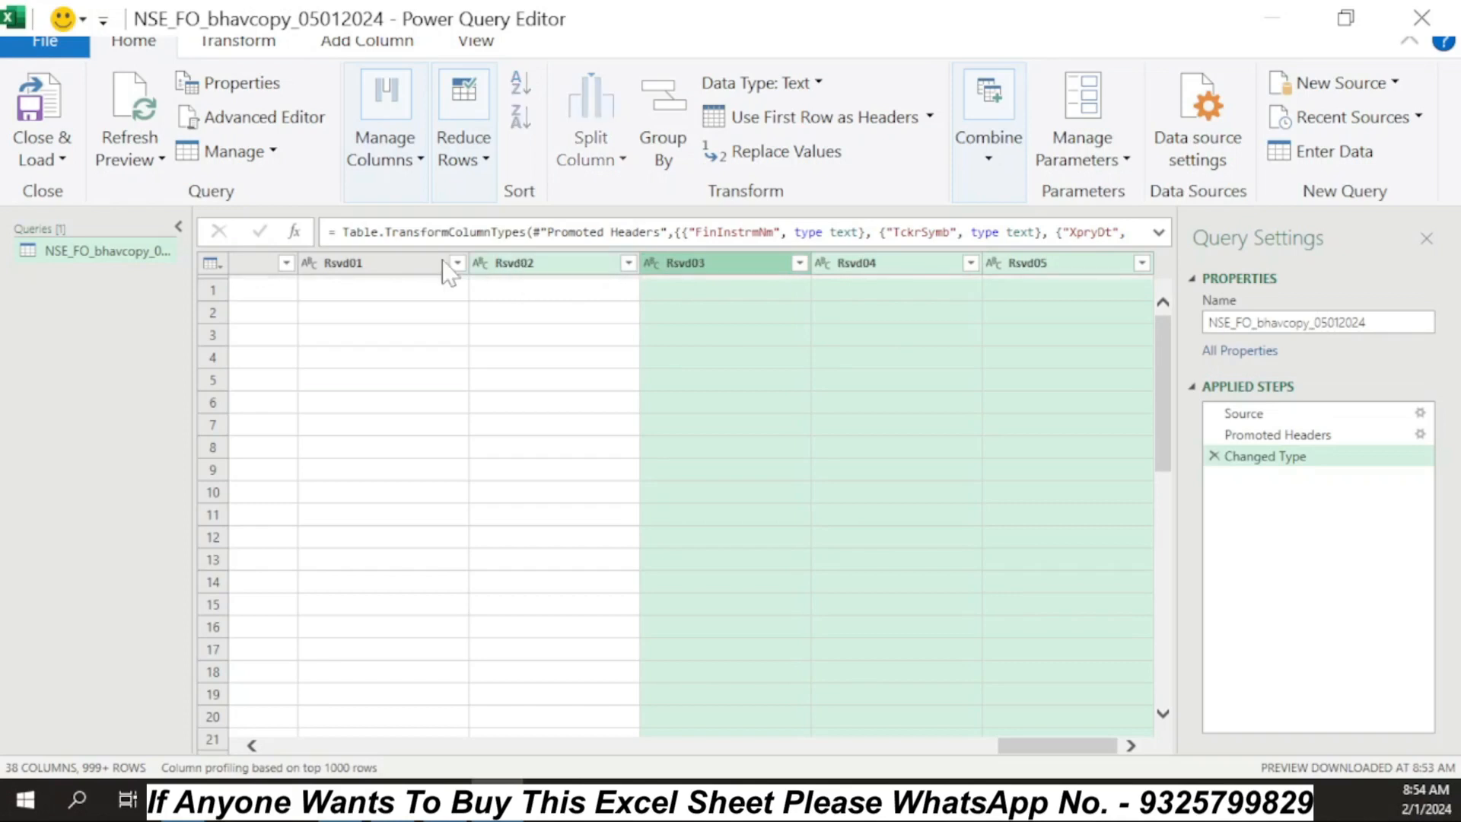
{"action": "left_click", "coordinate": [369, 267], "text": "ctrl"}
{"action": "left_click", "coordinate": [259, 266], "text": "ctrl"}
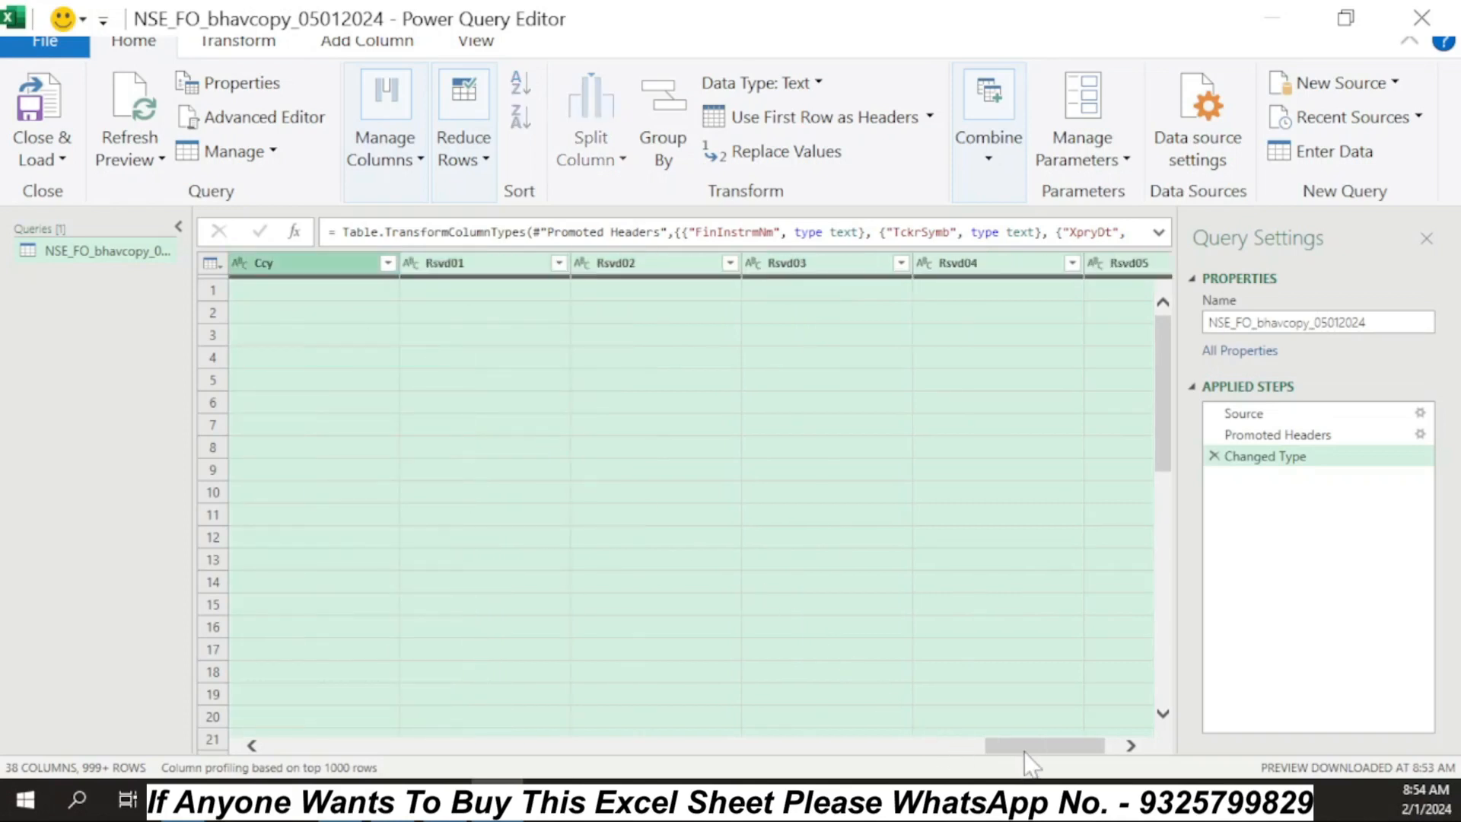
{"action": "left_click_drag", "start_coordinate": [1028, 747], "coordinate": [922, 749]}
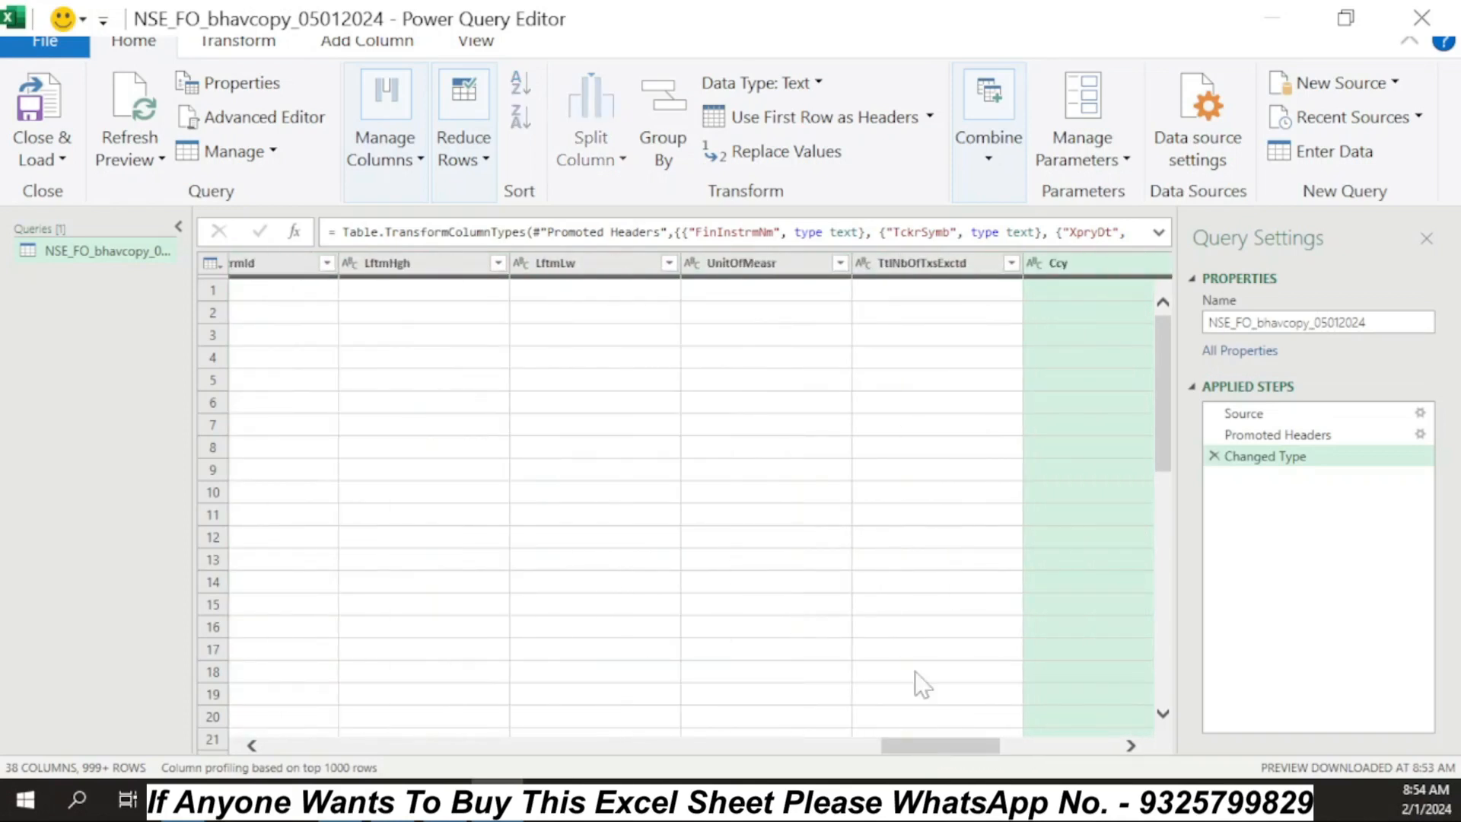
{"action": "left_click", "coordinate": [919, 268], "text": "ctrl"}
{"action": "left_click", "coordinate": [757, 267], "text": "ctrl"}
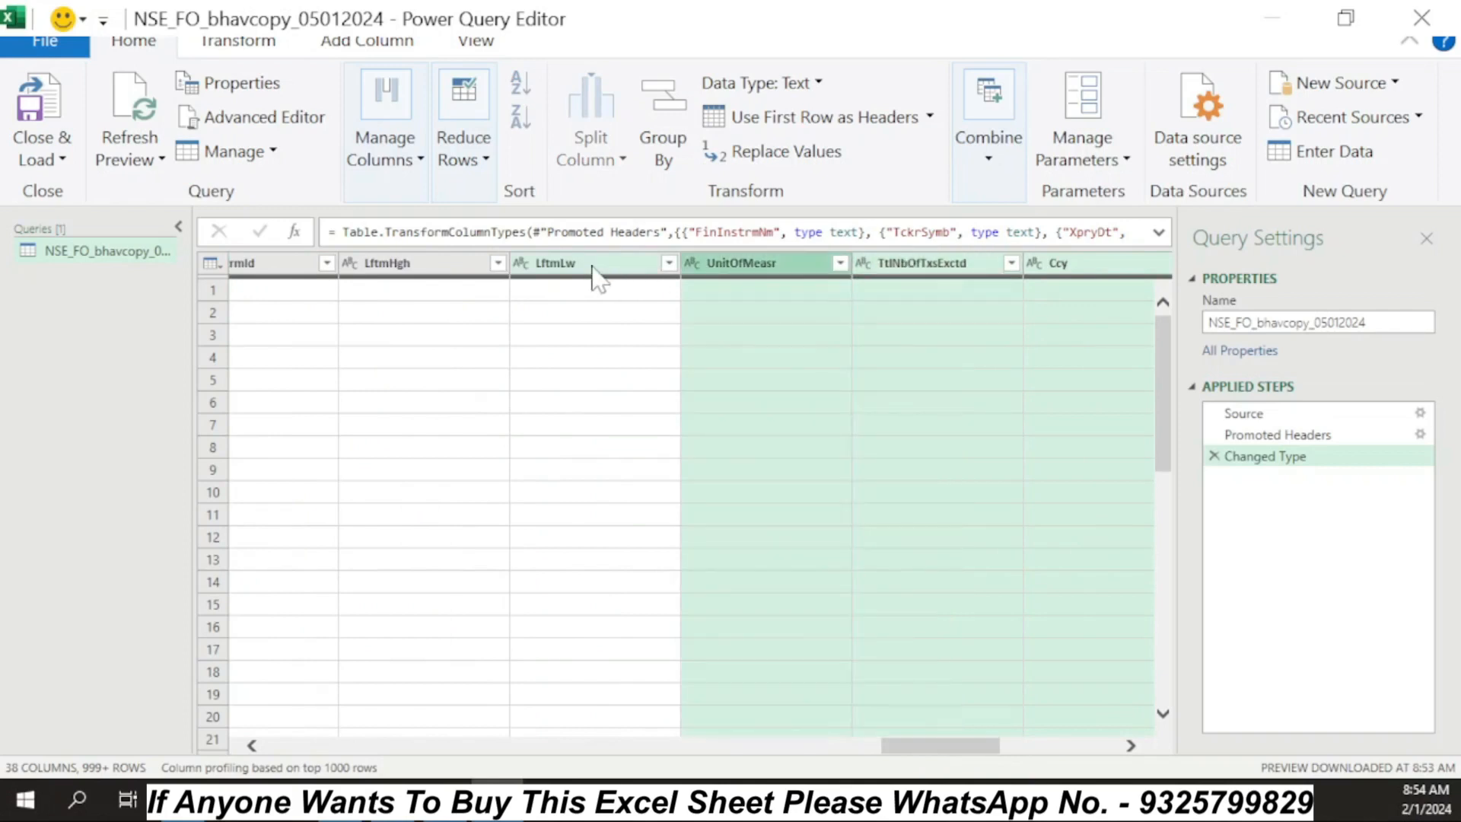
{"action": "left_click", "coordinate": [598, 266], "text": "ctrl"}
{"action": "left_click", "coordinate": [426, 266], "text": "ctrl"}
{"action": "left_click", "coordinate": [259, 266], "text": "ctrl"}
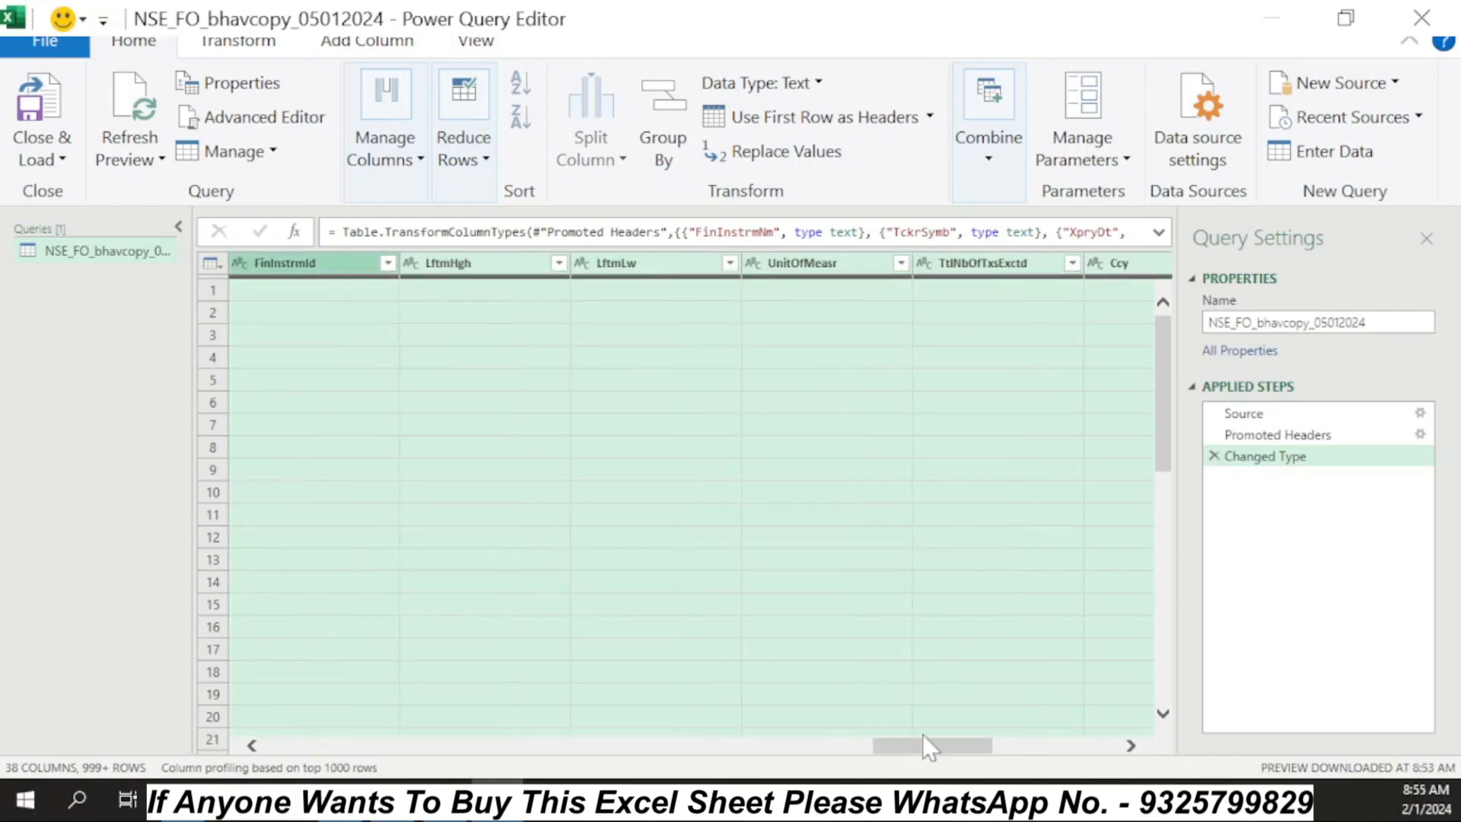
{"action": "left_click_drag", "start_coordinate": [922, 746], "coordinate": [799, 755]}
{"action": "left_click_drag", "start_coordinate": [786, 750], "coordinate": [850, 749]}
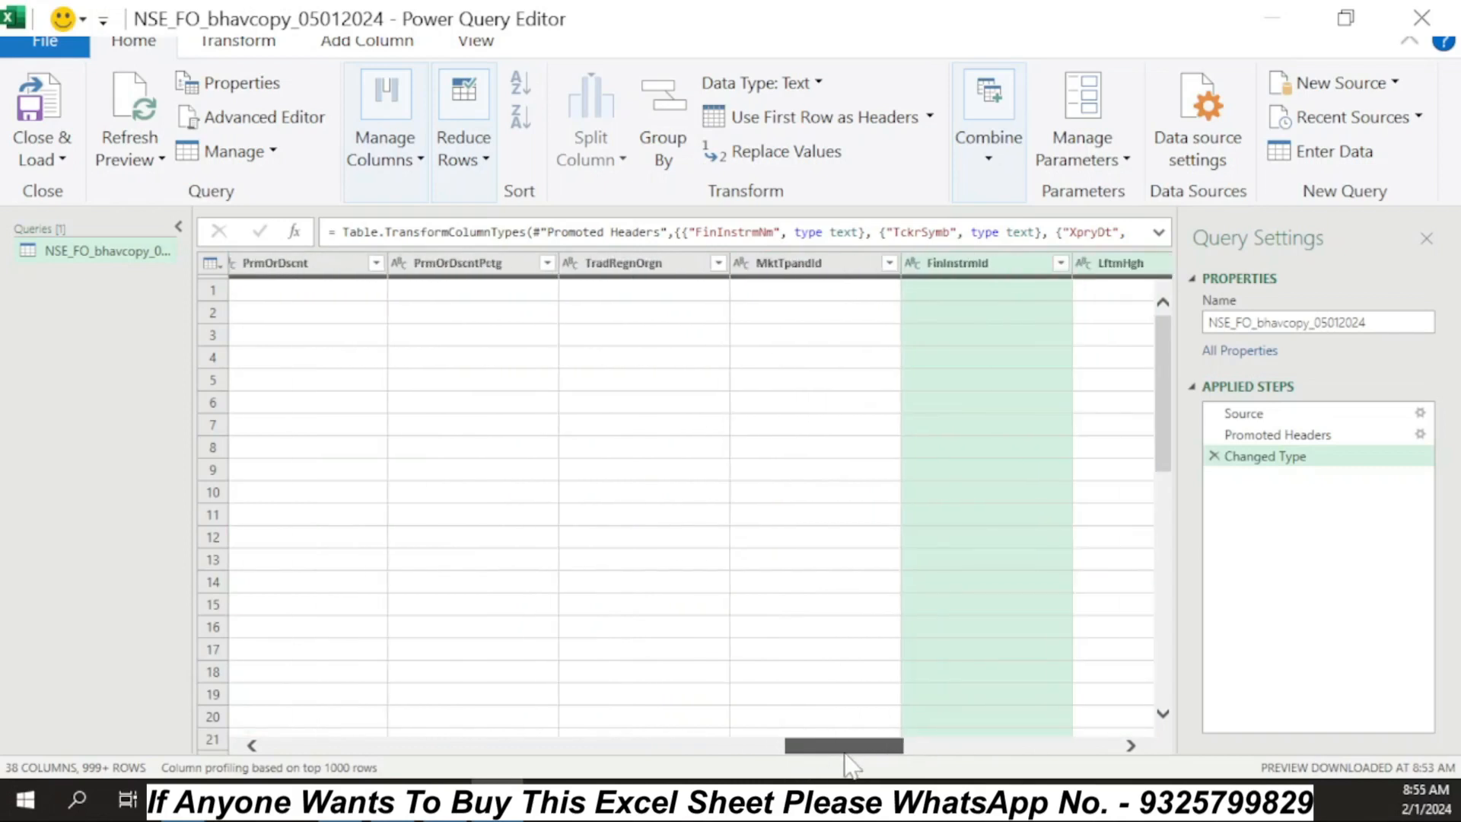
{"action": "left_click", "coordinate": [660, 285], "text": "shift"}
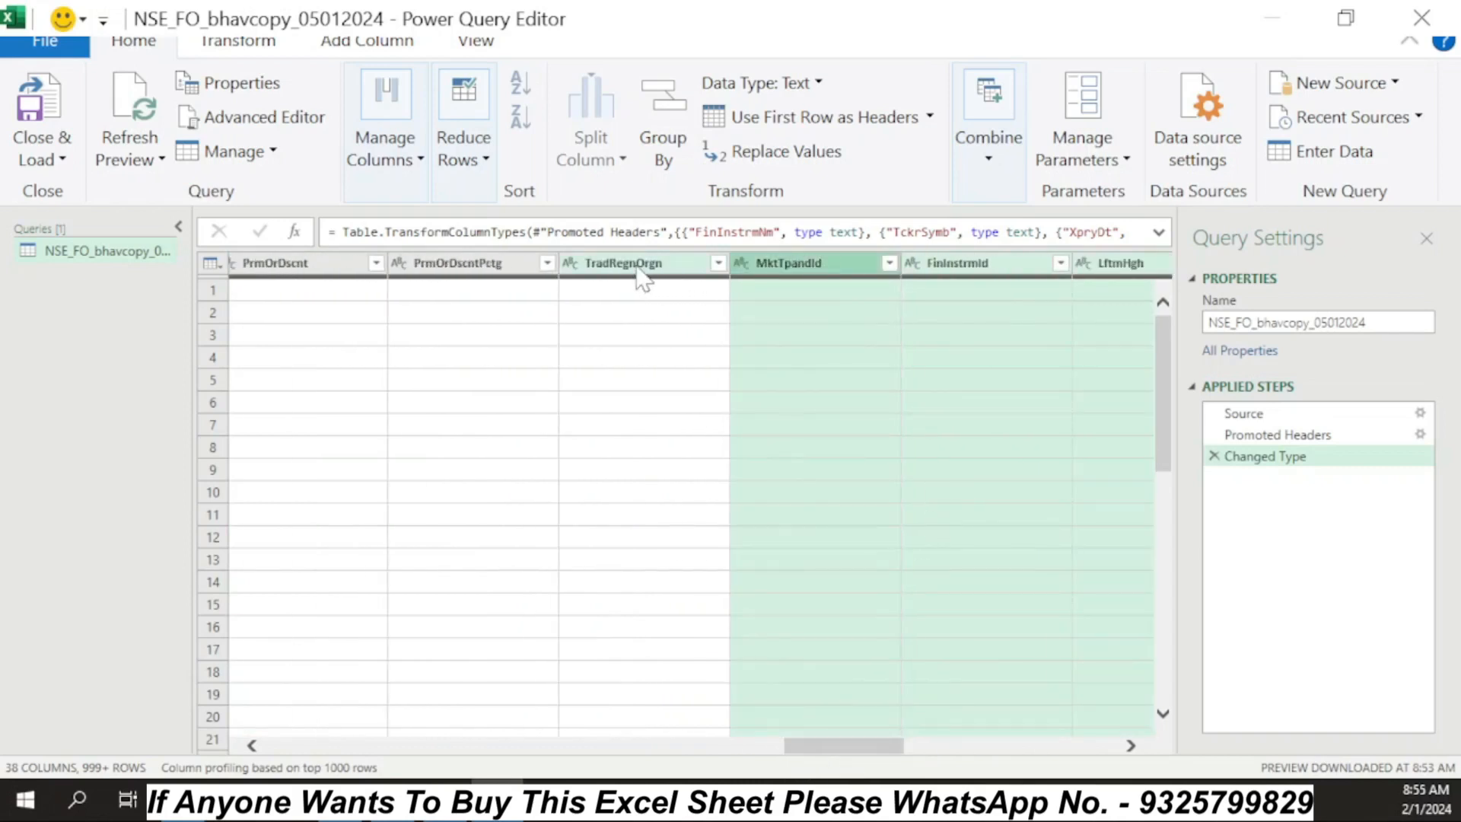
{"action": "left_click", "coordinate": [473, 277], "text": "shift"}
{"action": "left_click", "coordinate": [303, 281], "text": "shift"}
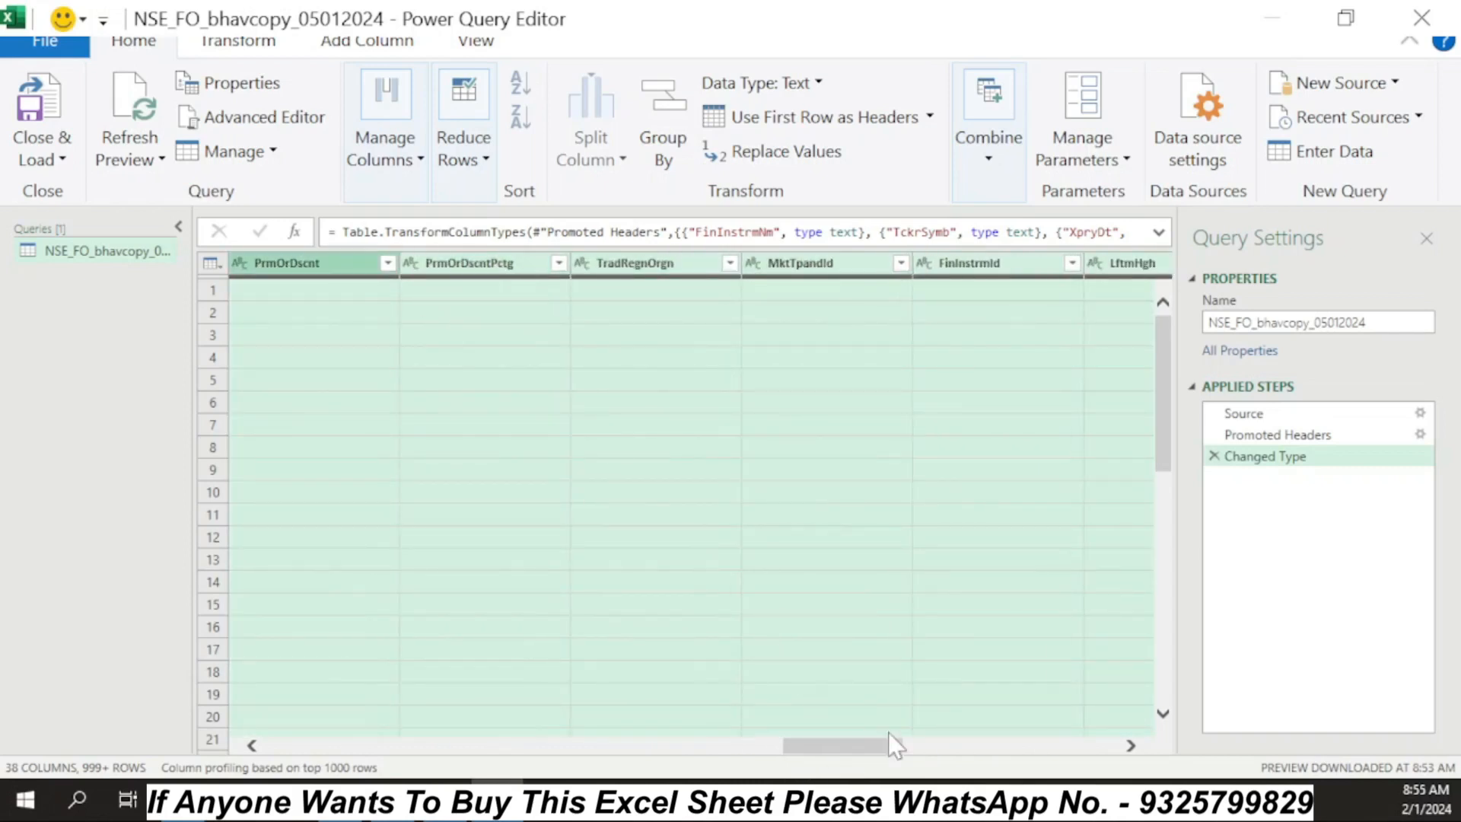
{"action": "left_click_drag", "start_coordinate": [887, 750], "coordinate": [776, 760]}
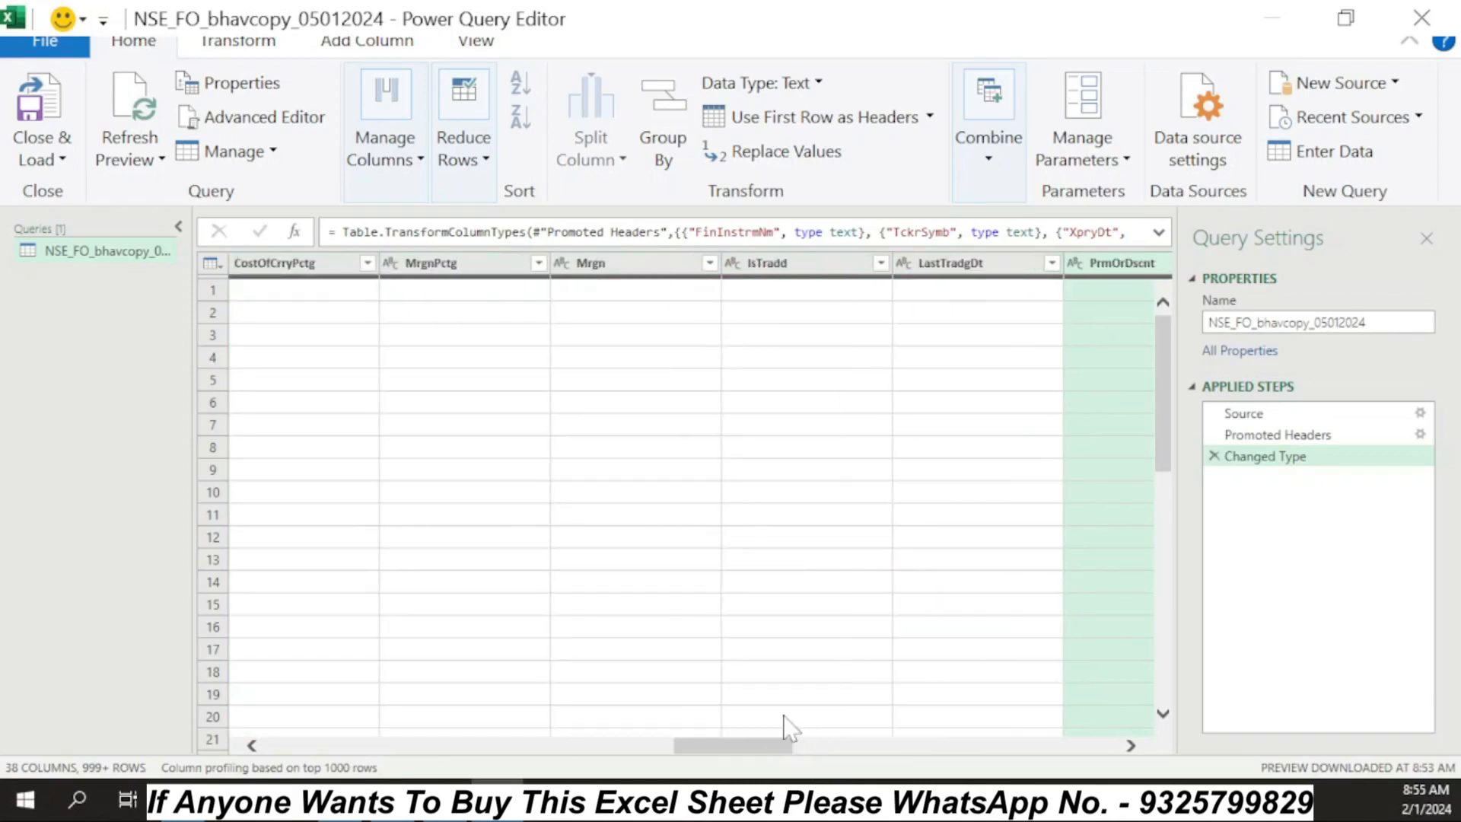
{"action": "left_click", "coordinate": [982, 270], "text": "shift"}
{"action": "left_click", "coordinate": [792, 271], "text": "shift"}
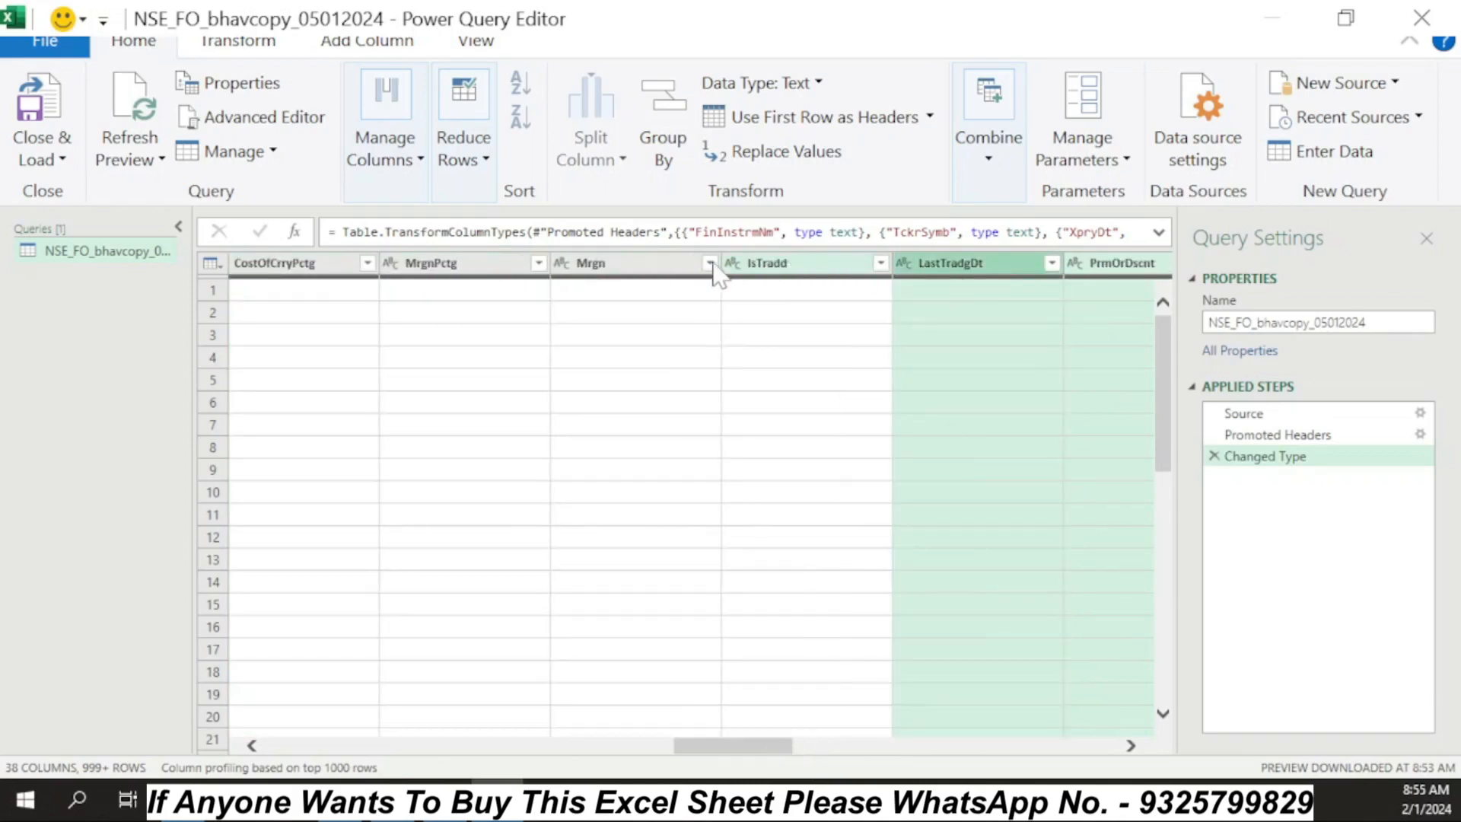
{"action": "left_click", "coordinate": [617, 274], "text": "shift"}
{"action": "left_click", "coordinate": [450, 278], "text": "shift"}
{"action": "left_click", "coordinate": [299, 272], "text": "shift"}
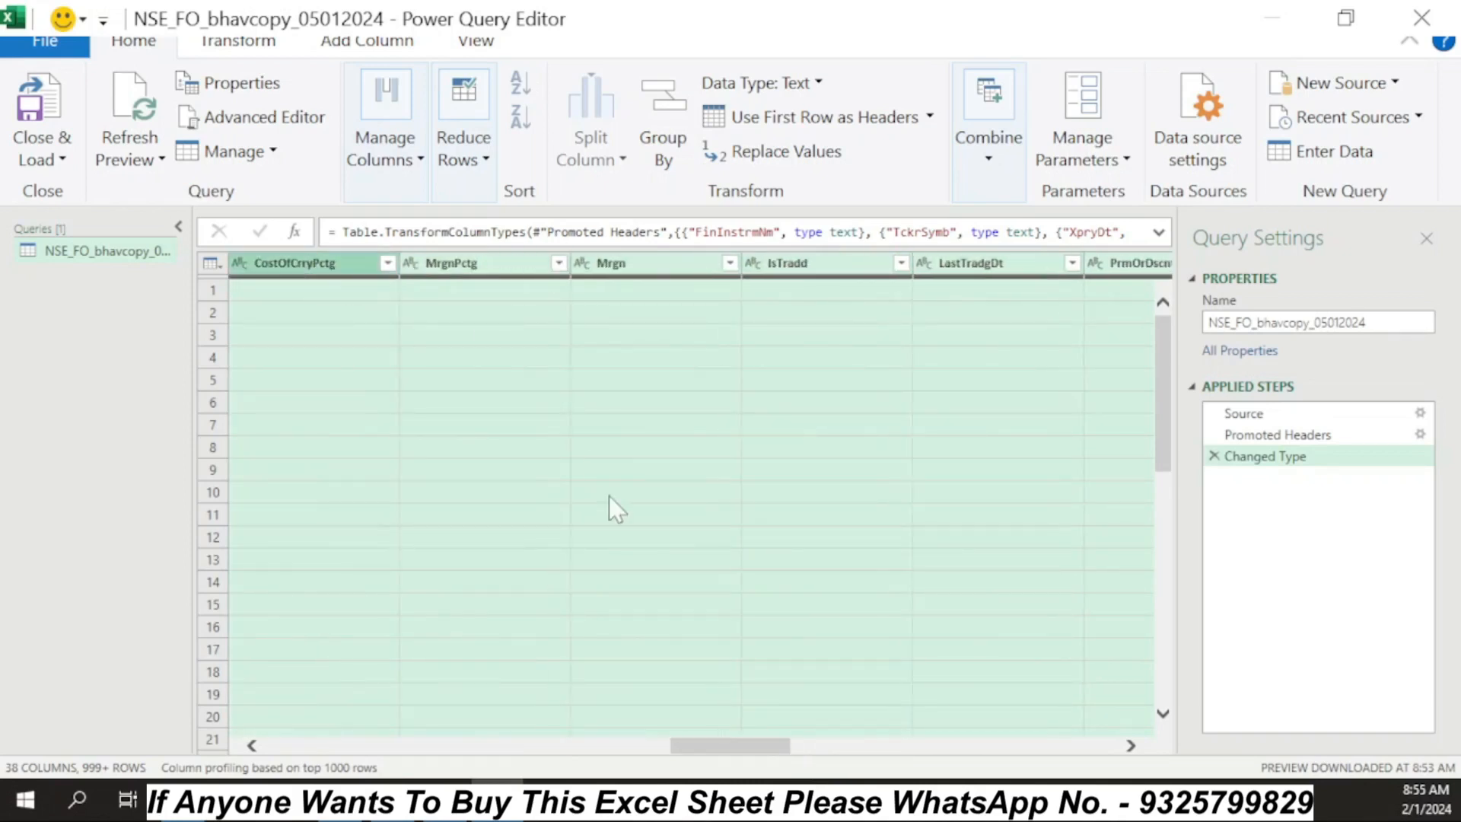
{"action": "left_click_drag", "start_coordinate": [724, 746], "coordinate": [669, 756]}
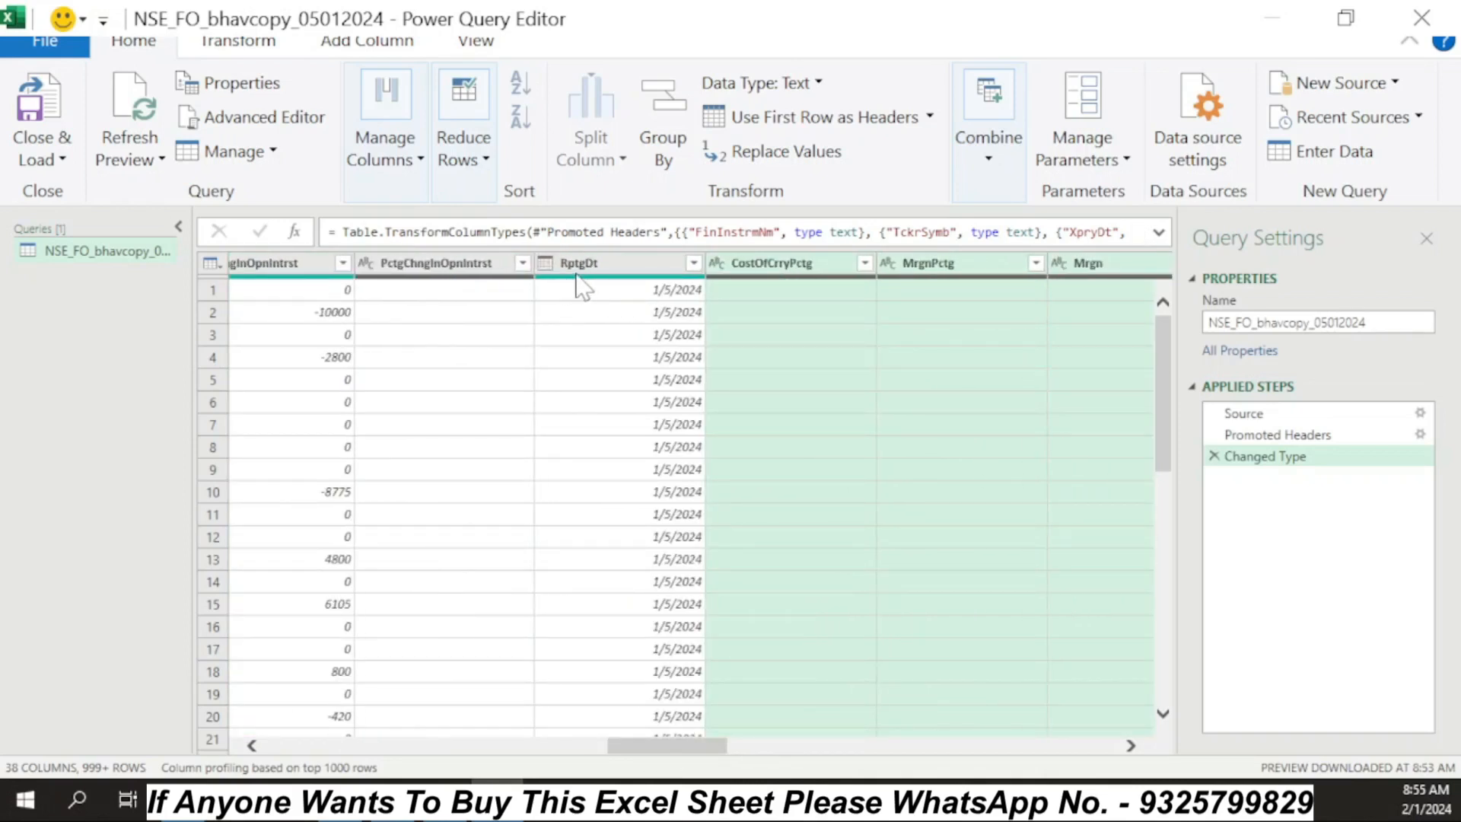
{"action": "left_click", "coordinate": [429, 266], "text": "ctrl"}
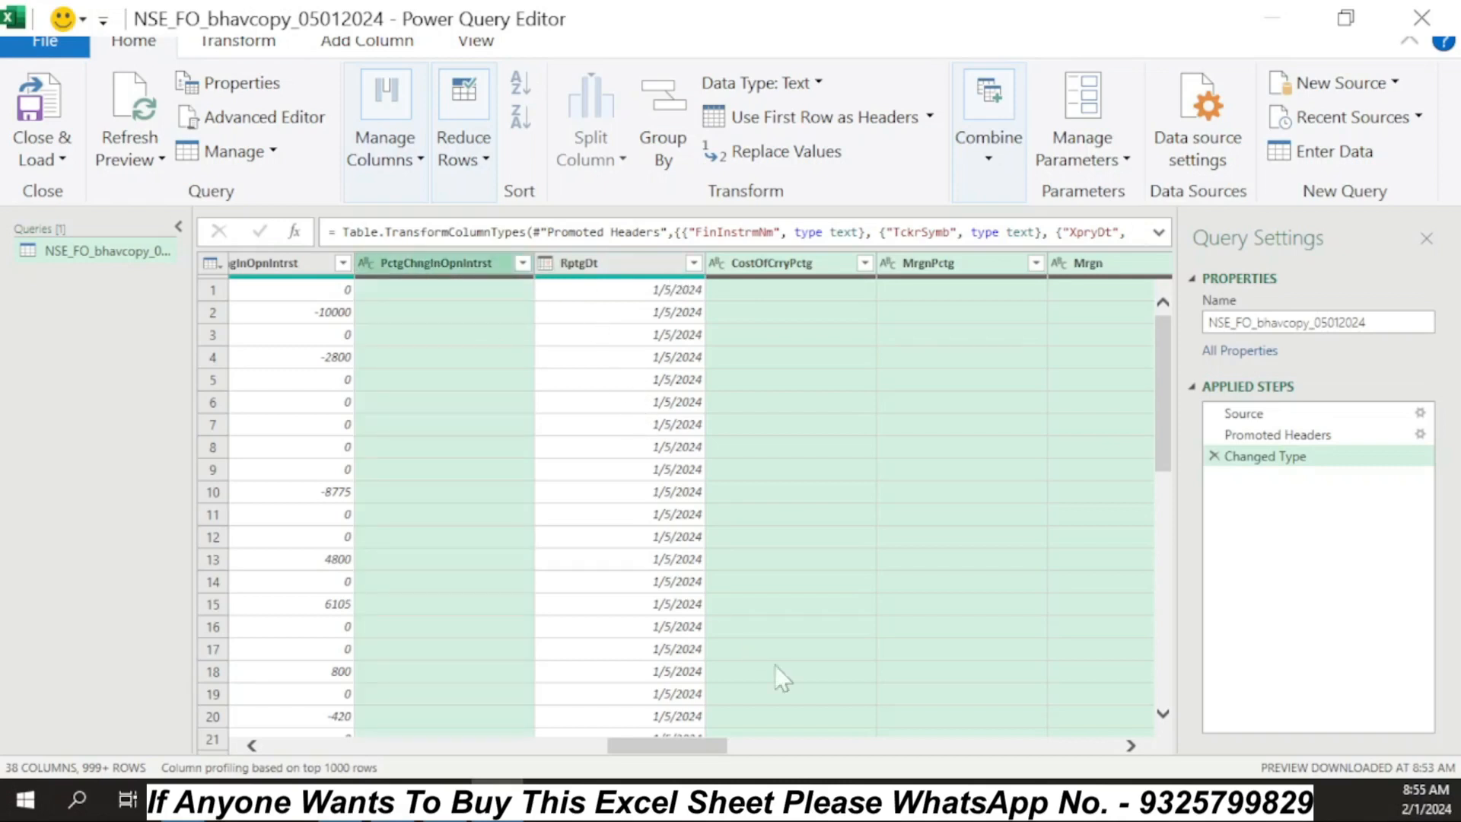
{"action": "scroll", "coordinate": [659, 743], "scroll_direction": "left", "scroll_amount": 6}
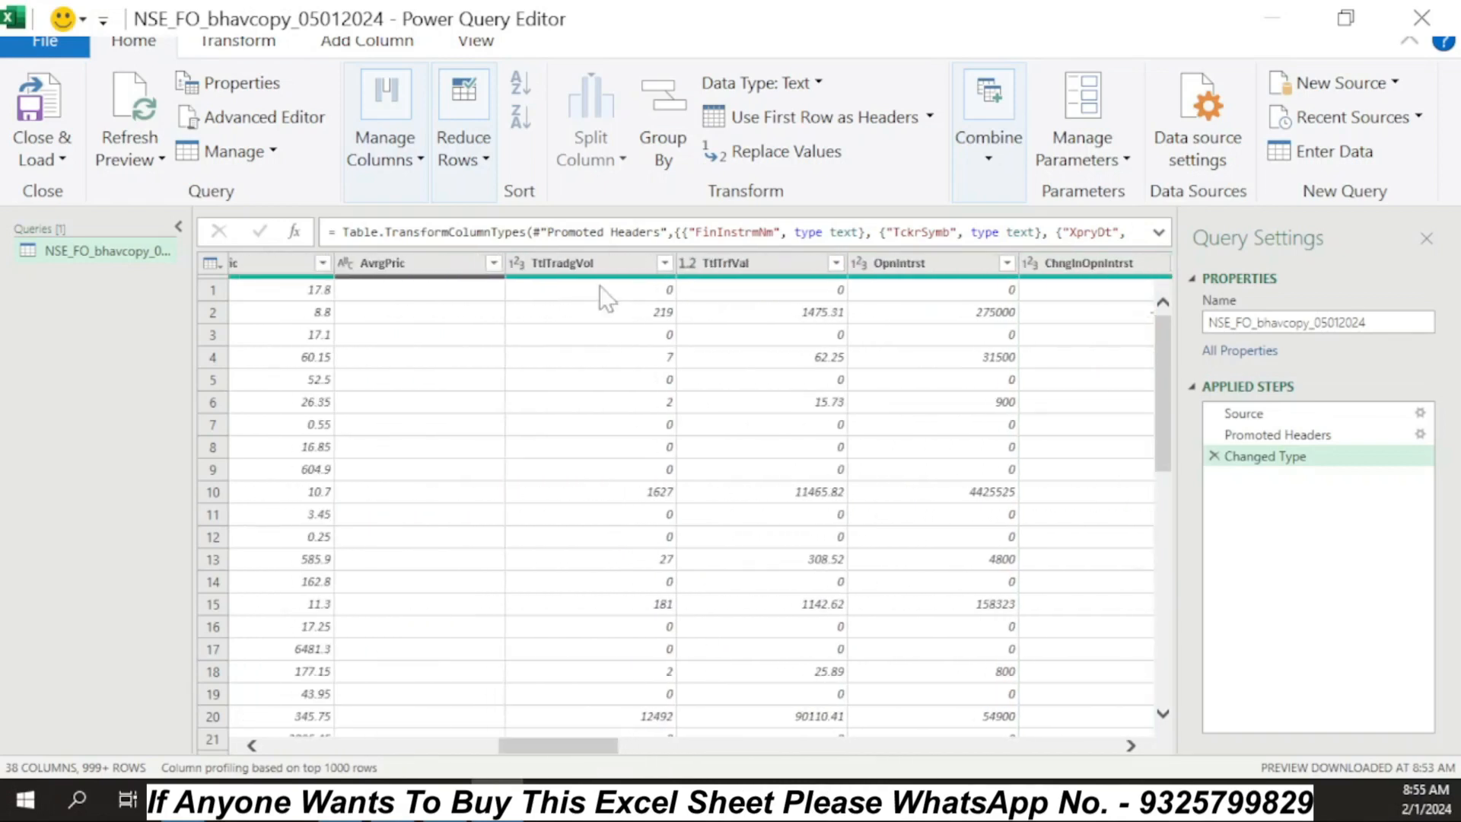
{"action": "left_click", "coordinate": [411, 266], "text": "ctrl"}
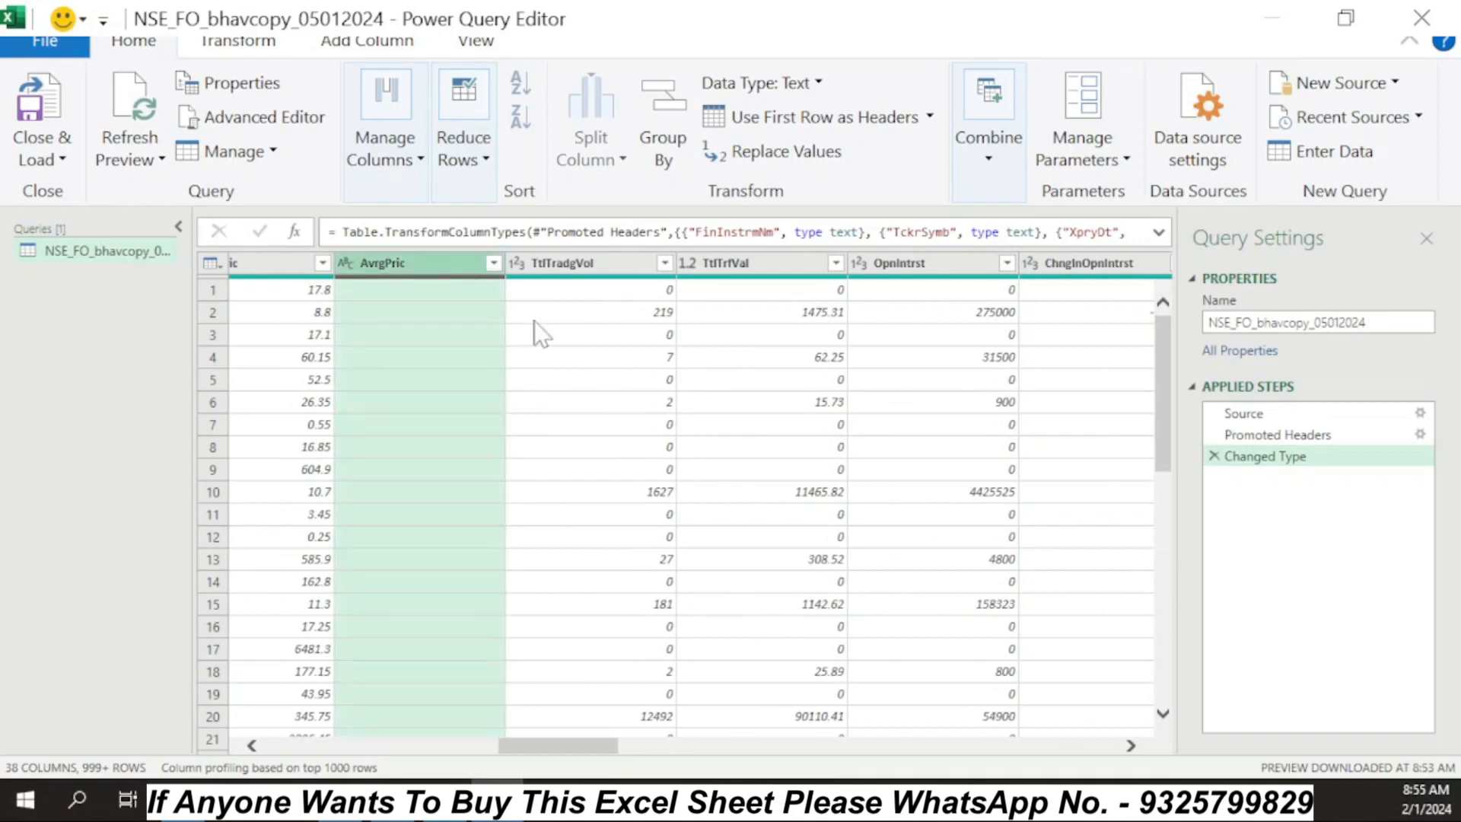
{"action": "left_click", "coordinate": [413, 160]}
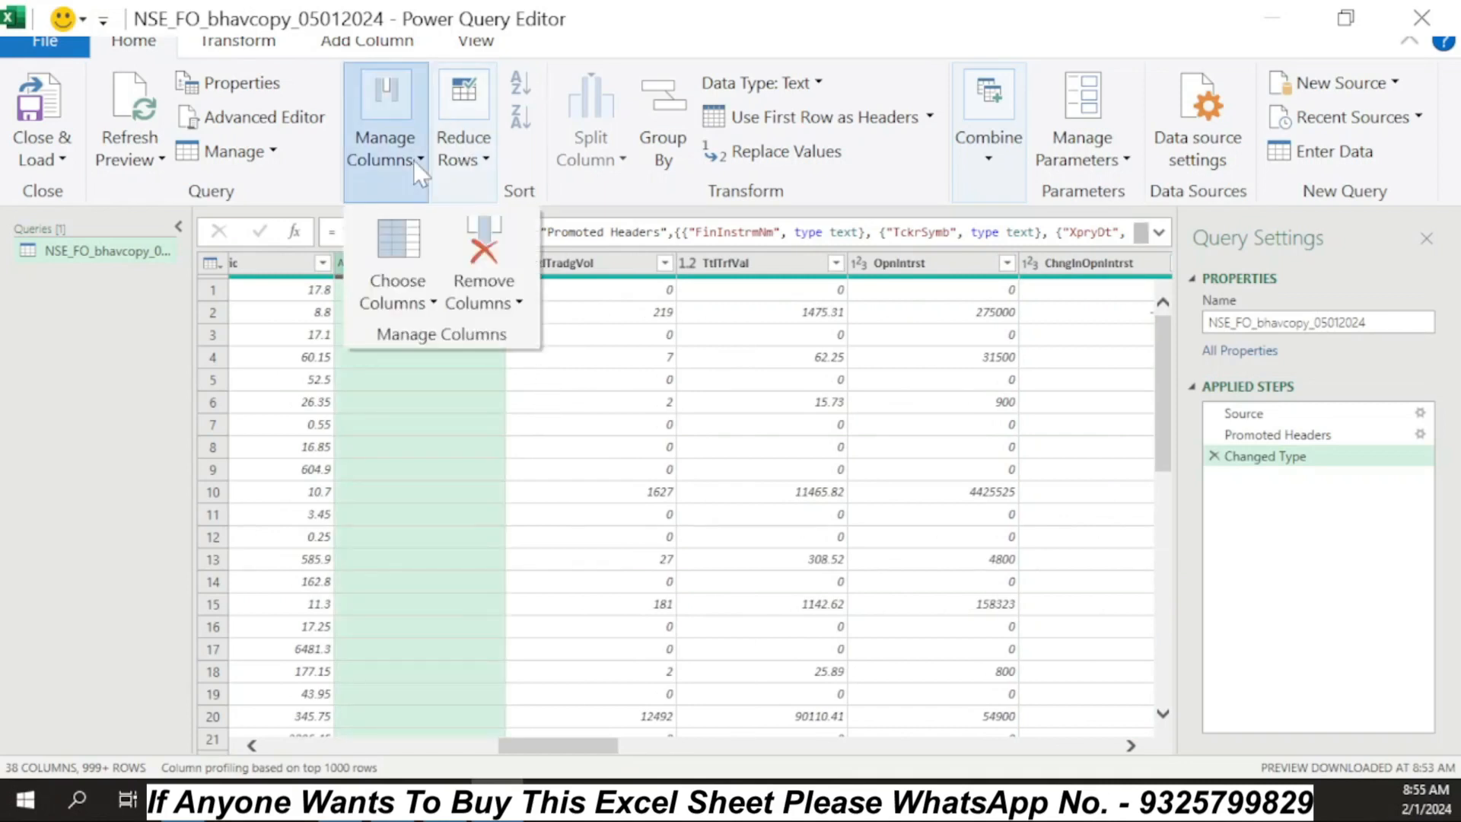
{"action": "left_click", "coordinate": [488, 257]}
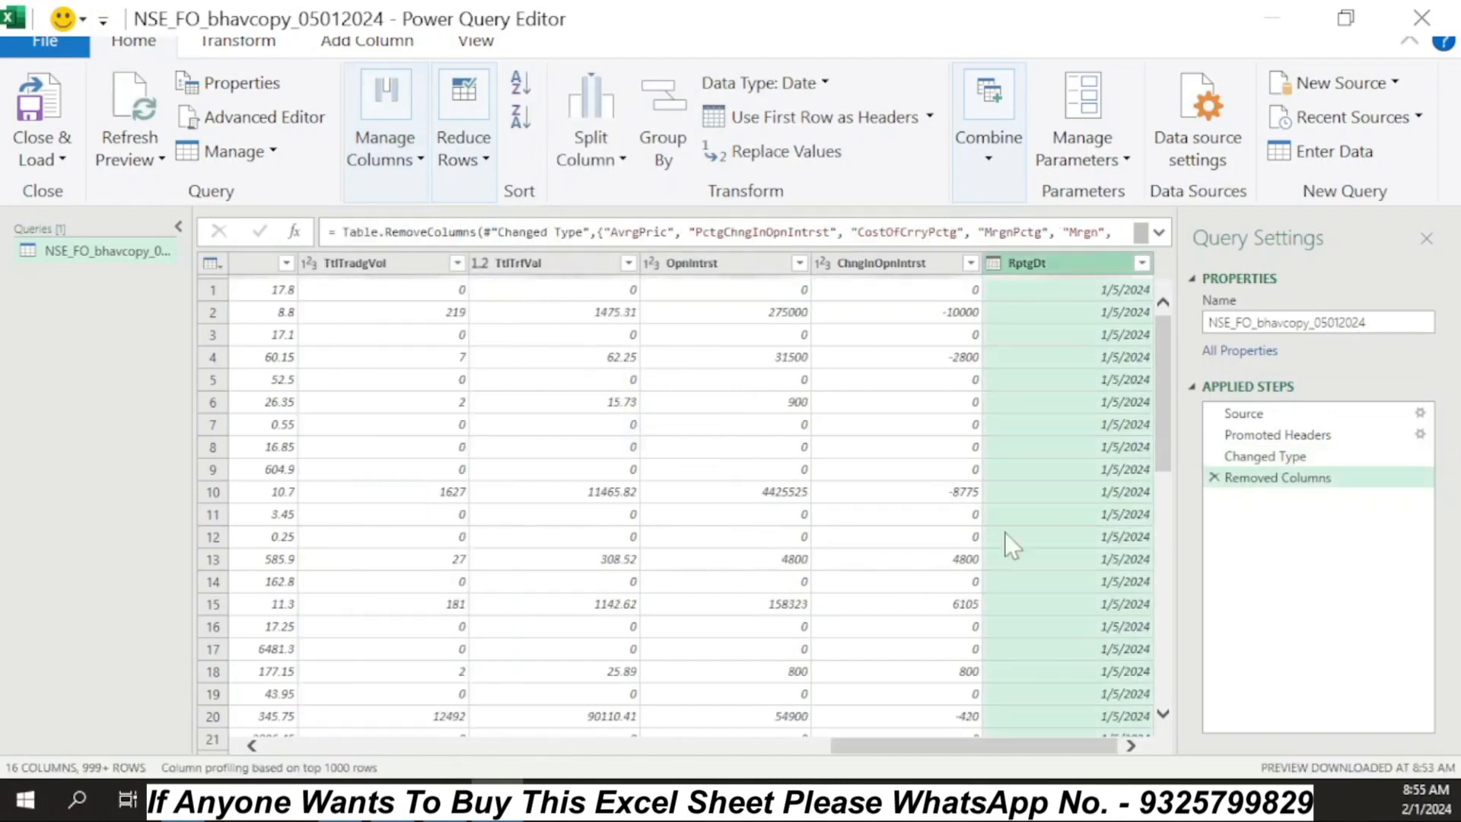
Rename the FinInstrmNm column to Instrument and the TckrSymb column to Symbol
{"action": "left_click_drag", "start_coordinate": [971, 750], "coordinate": [51, 733]}
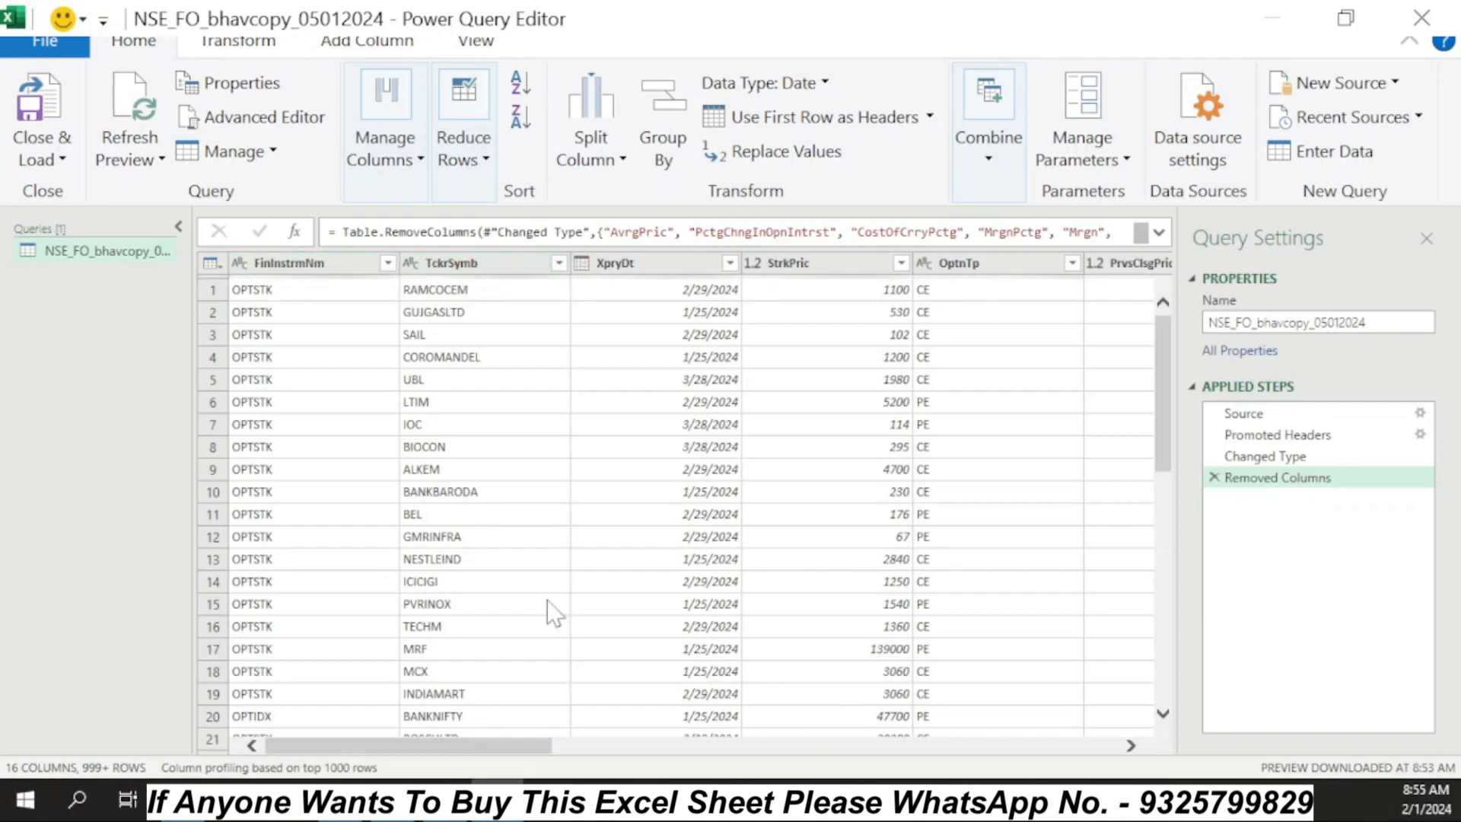
{"action": "double_click", "coordinate": [346, 260]}
{"action": "type", "text": "I"}
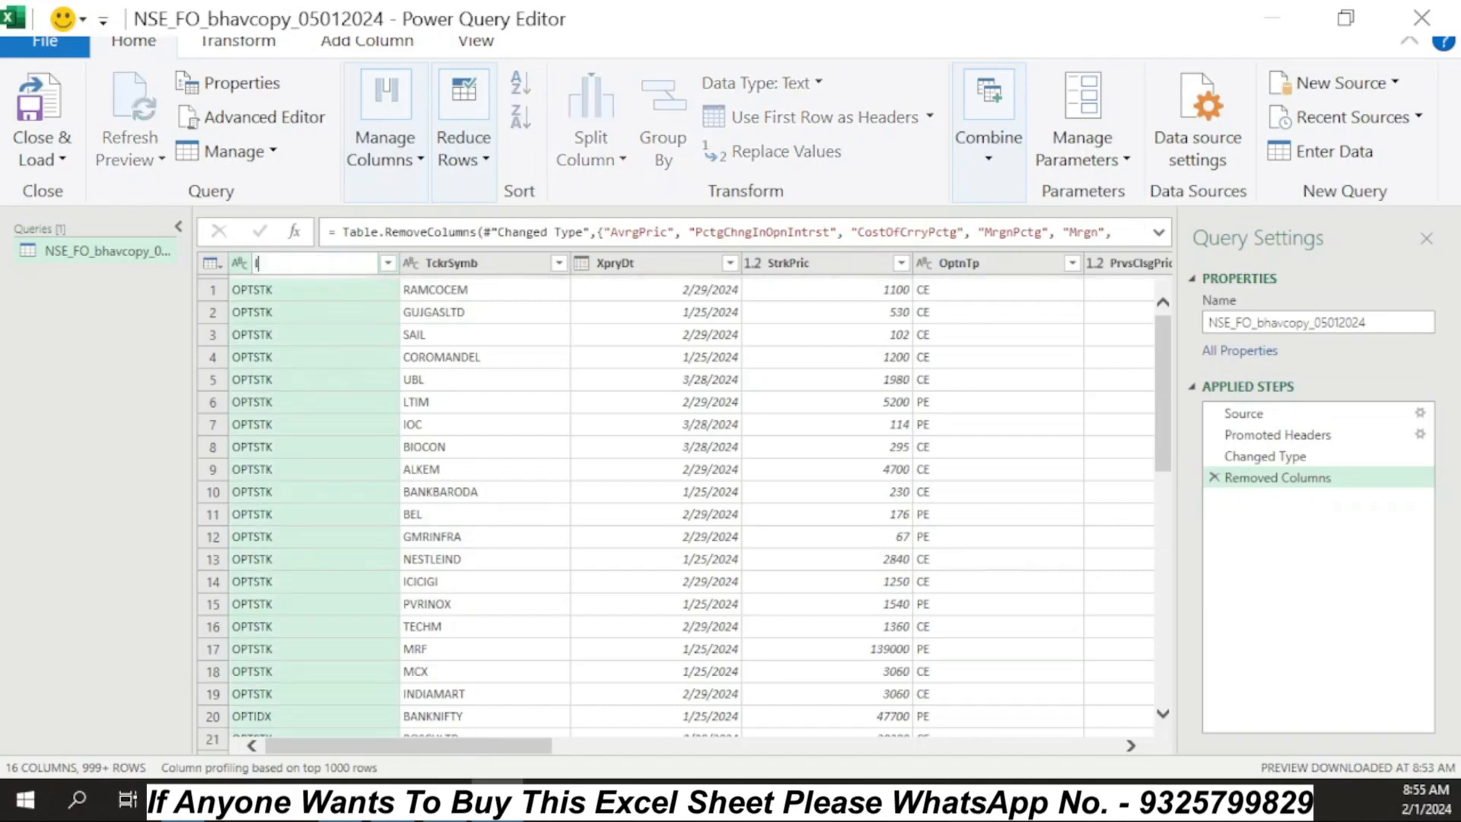
{"action": "type", "text": "nd"}
{"action": "key", "text": "BackSpace"}
{"action": "type", "text": "strument"}
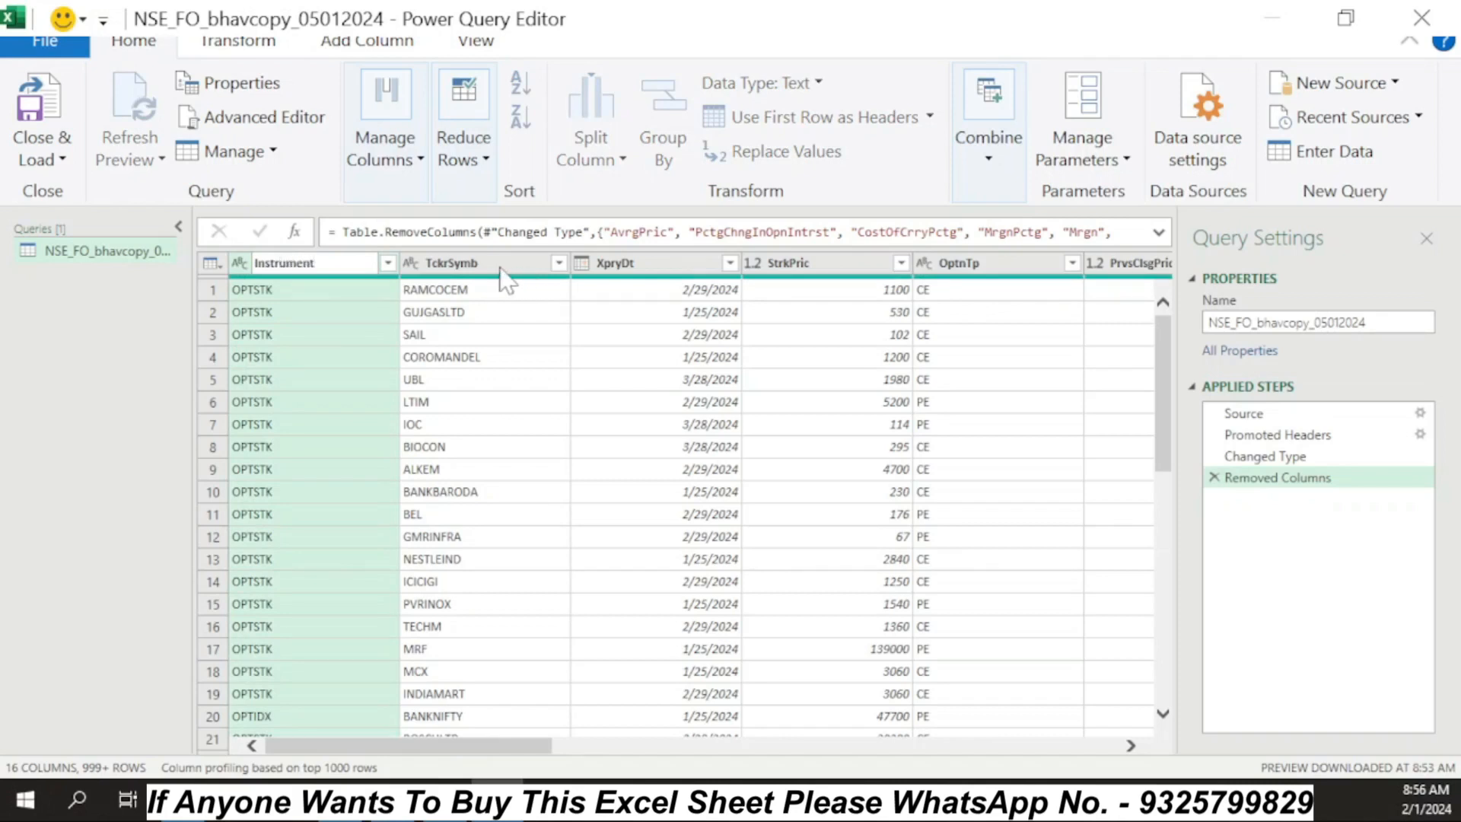
{"action": "key", "text": "Return"}
{"action": "double_click", "coordinate": [504, 263]}
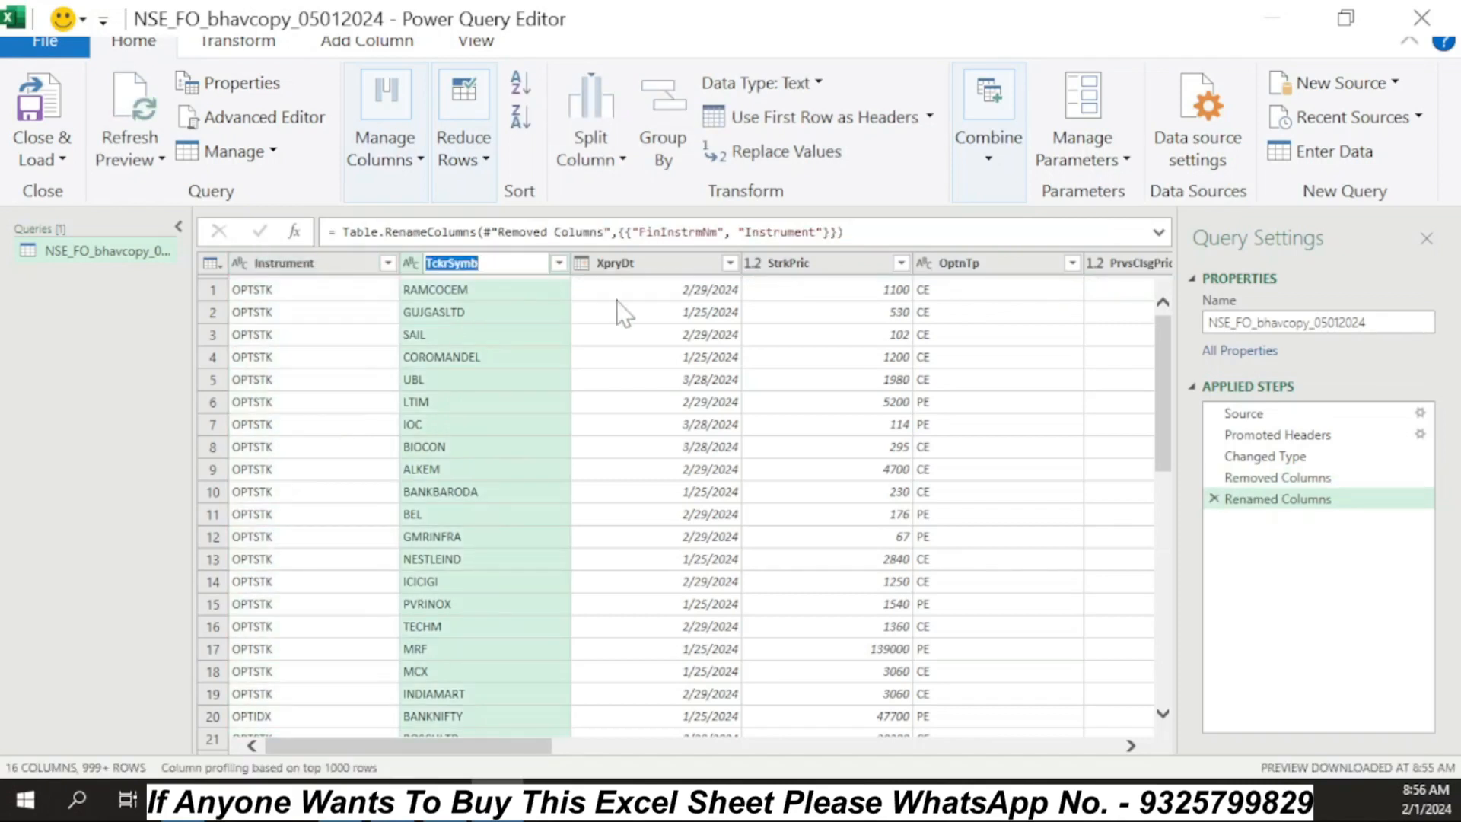
{"action": "type", "text": "Symbol"}
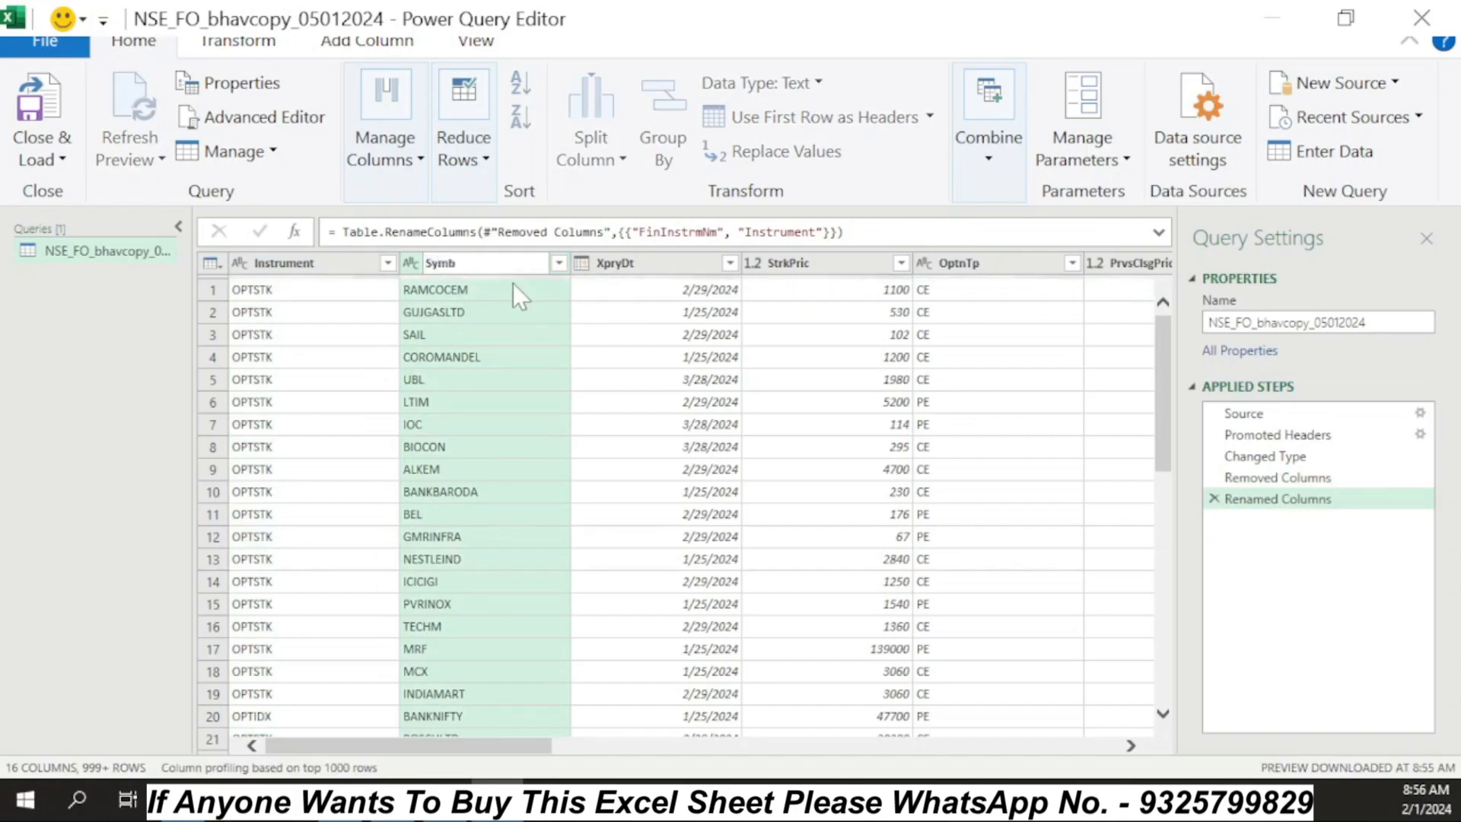
{"action": "key", "text": "Return"}
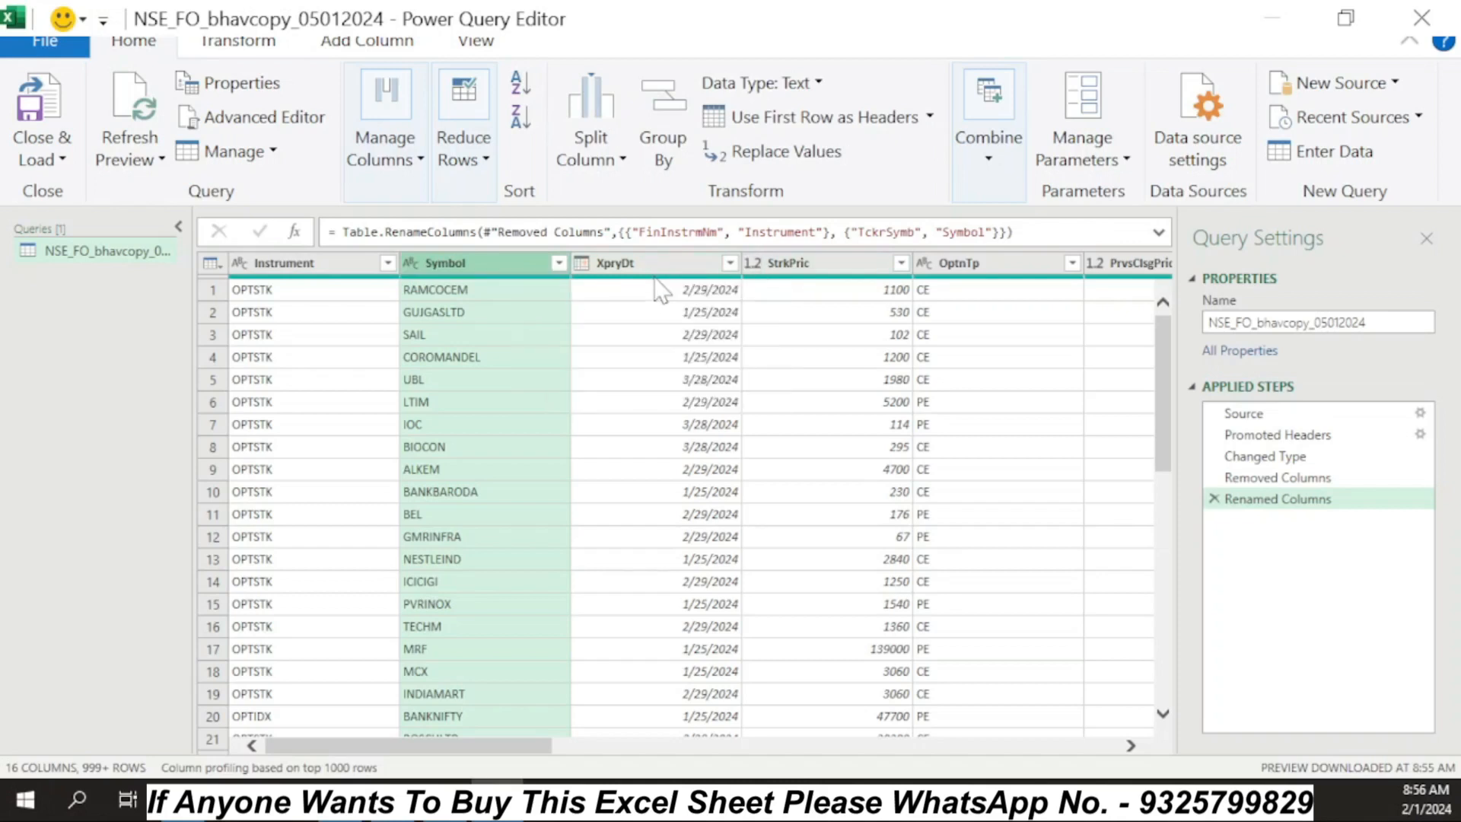
Start a custom column in the bhavcopy query and name it COI In %
{"action": "mouse_move", "coordinate": [655, 278]}
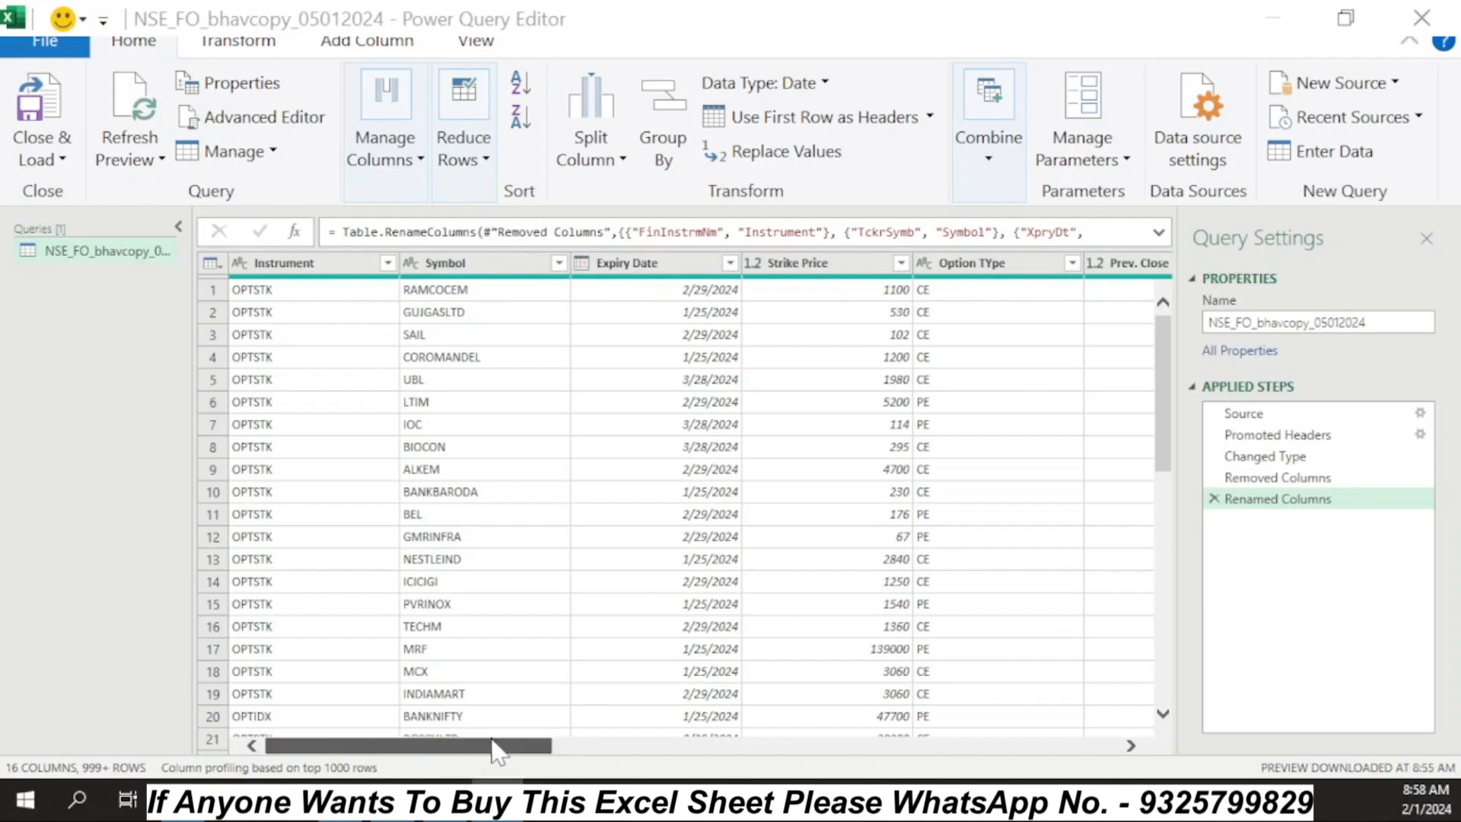
{"action": "left_click_drag", "start_coordinate": [498, 750], "coordinate": [669, 609]}
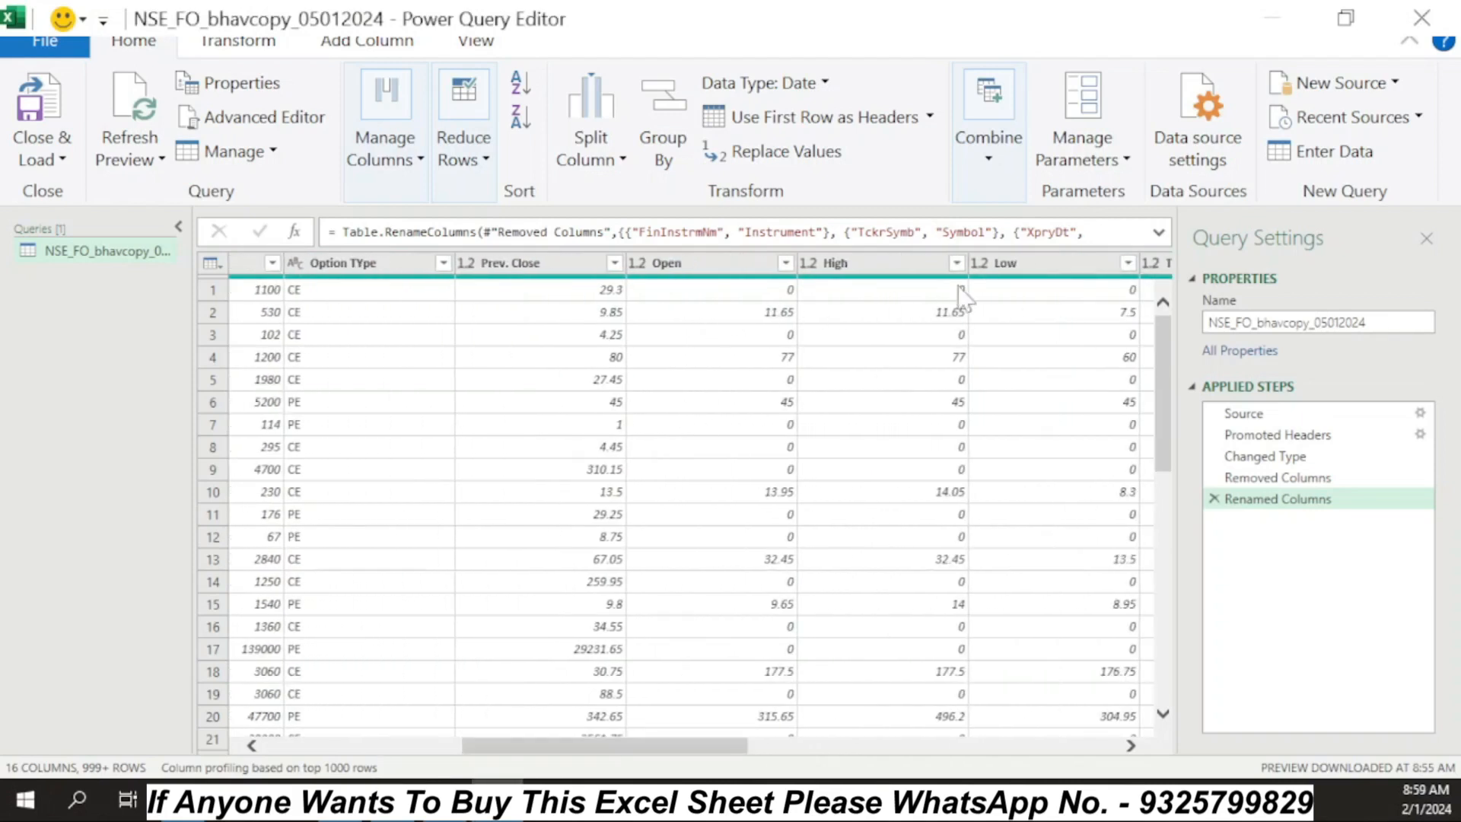
{"action": "left_click_drag", "start_coordinate": [703, 743], "coordinate": [961, 743]}
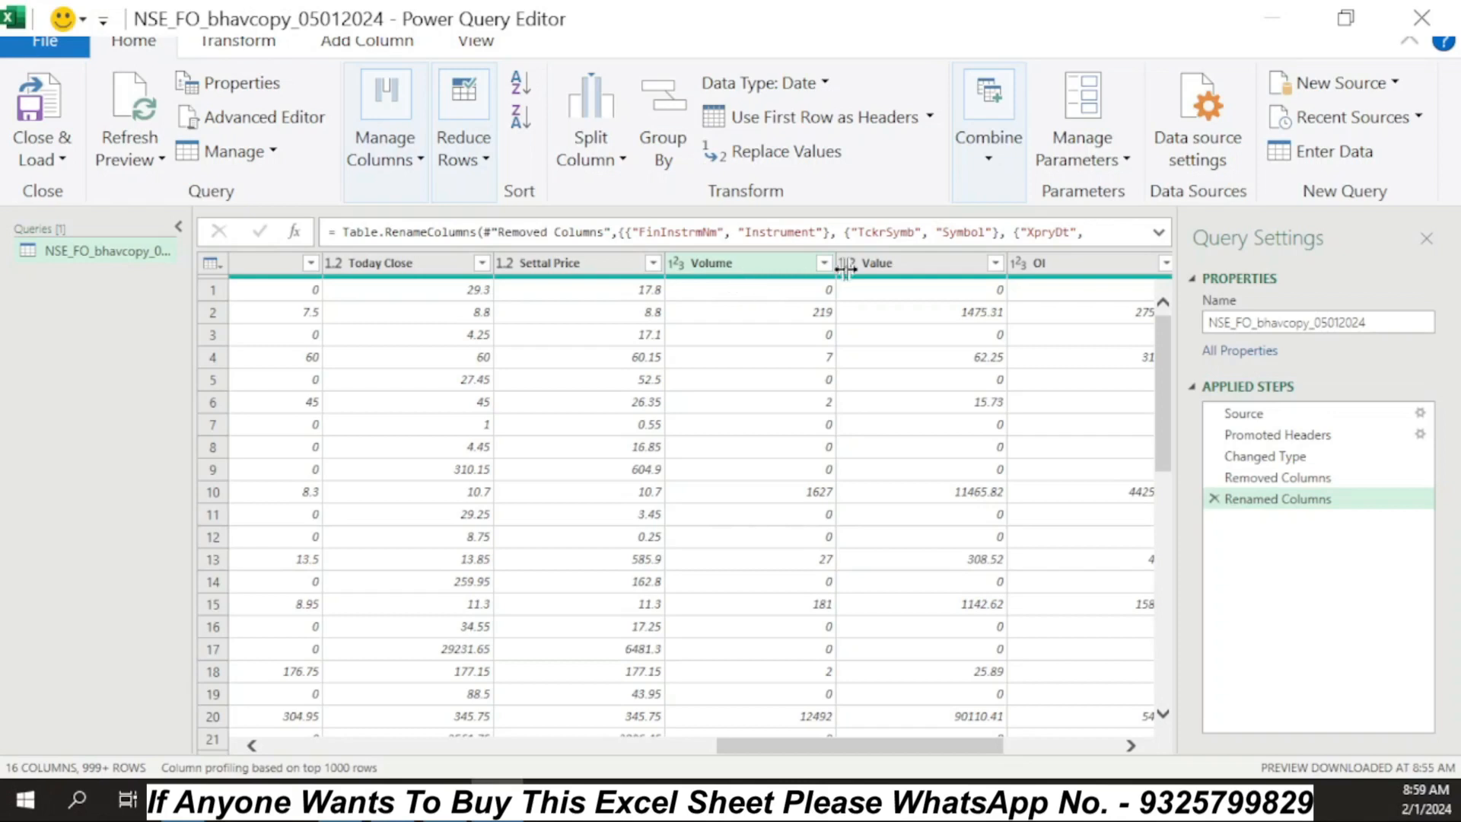
{"action": "left_click_drag", "start_coordinate": [871, 747], "coordinate": [1089, 750]}
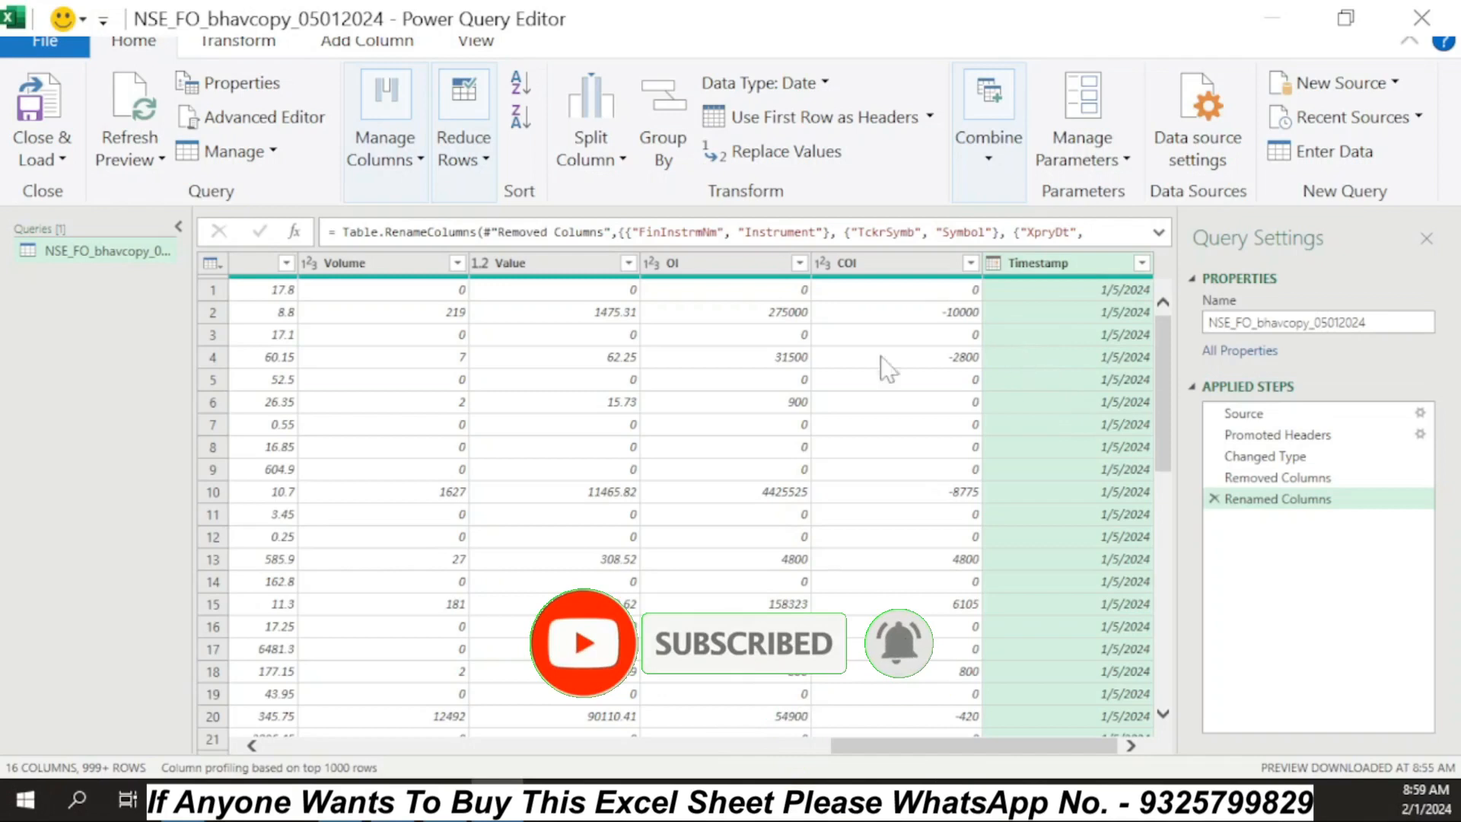
{"action": "left_click", "coordinate": [366, 48]}
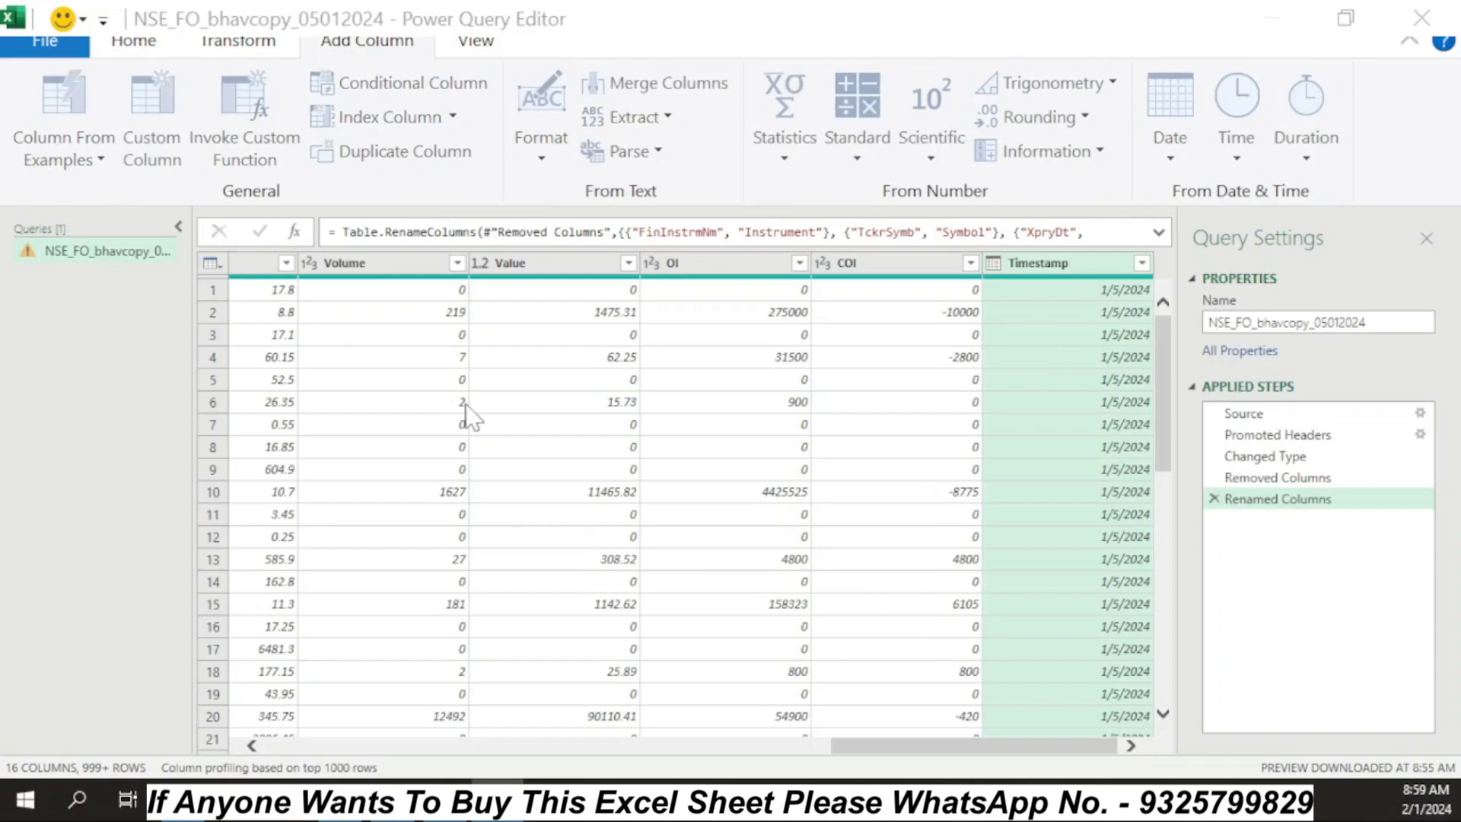
{"action": "left_click", "coordinate": [159, 141]}
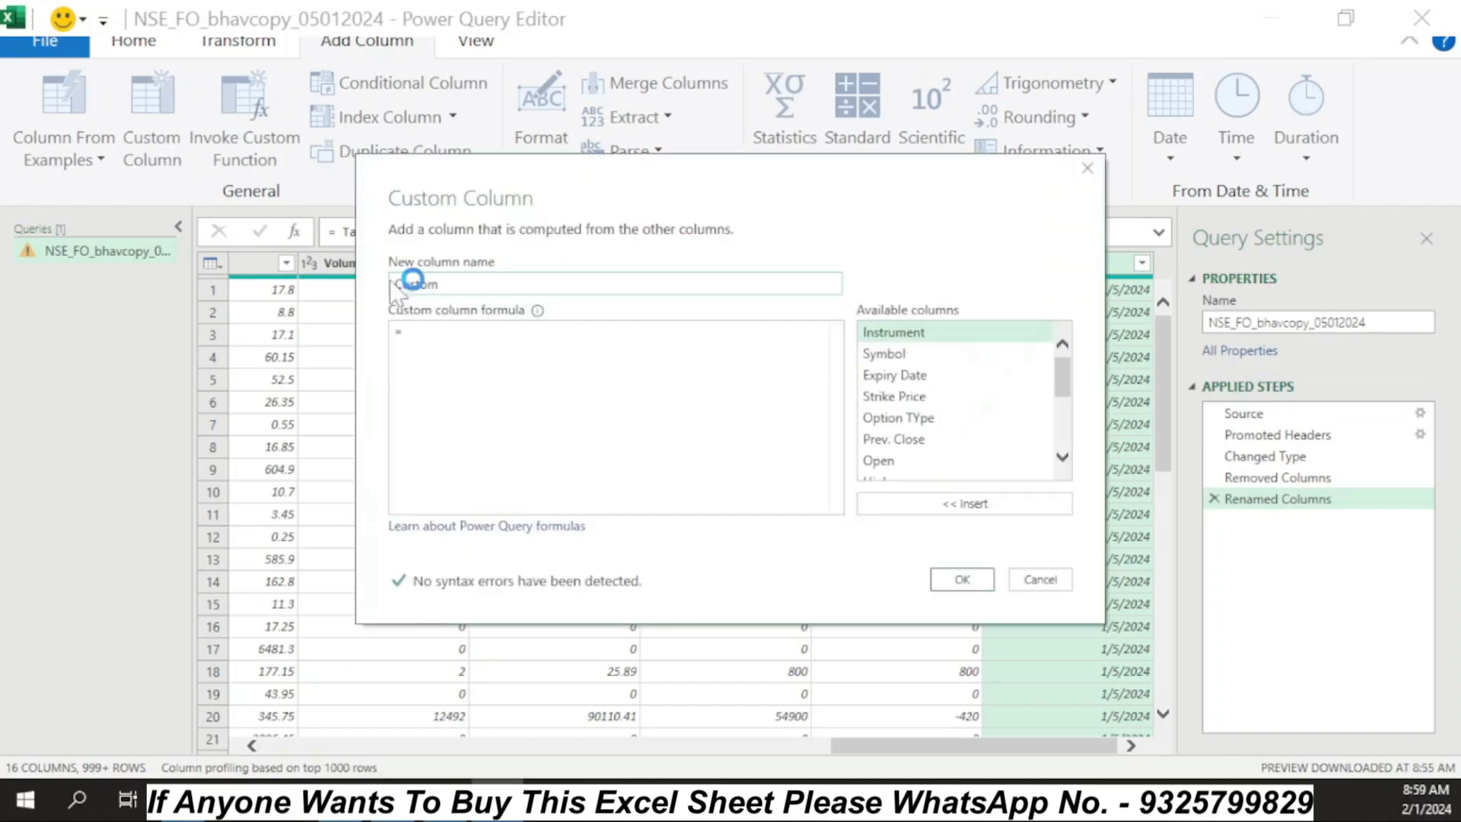
{"action": "left_click_drag", "start_coordinate": [445, 285], "coordinate": [332, 292]}
{"action": "type", "text": "COI"}
{"action": "left_click", "coordinate": [554, 380]}
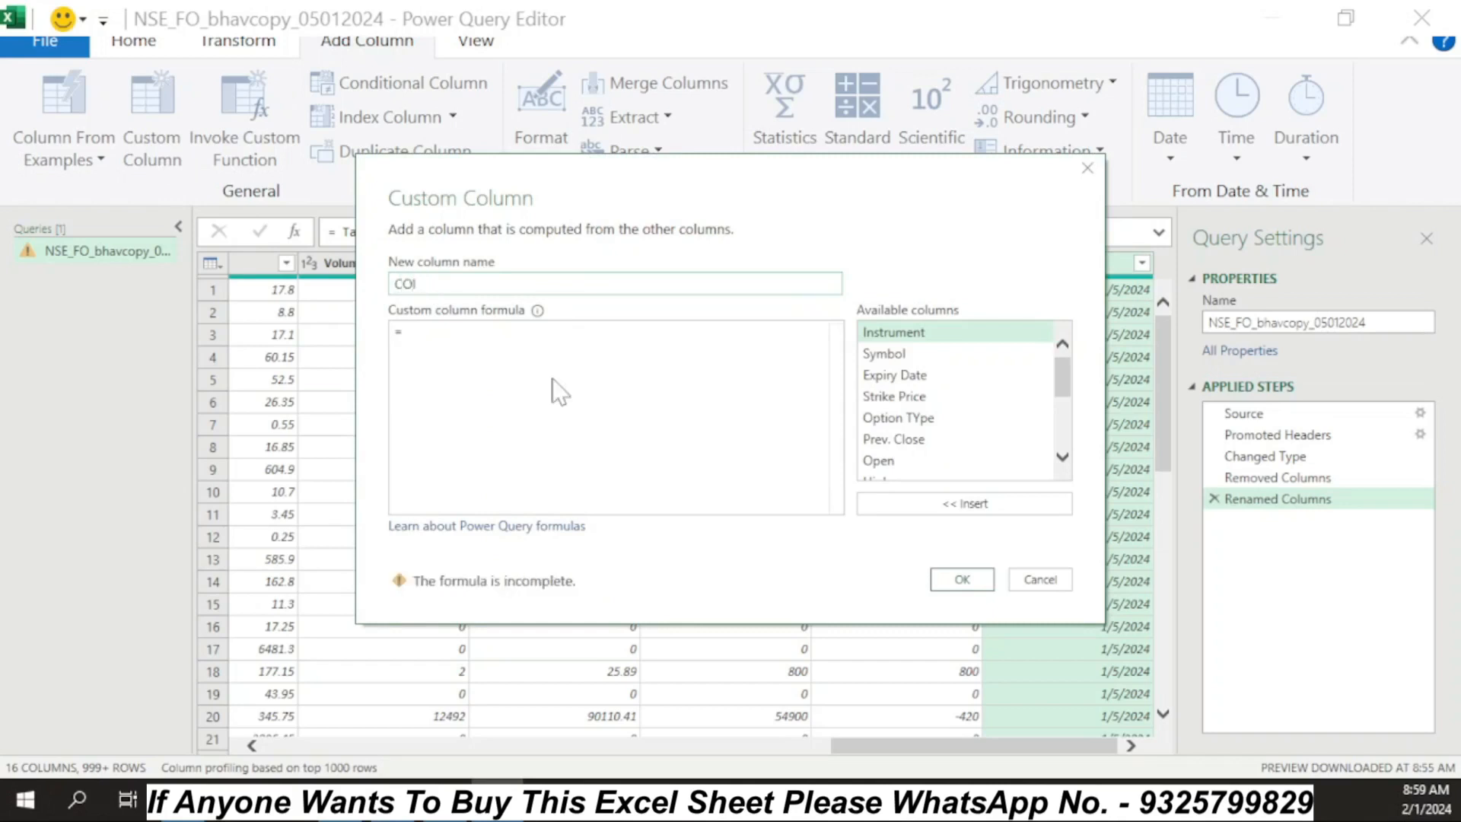
{"action": "type", "text": "OI In %"}
Set the COI In % custom column formula to [COI]/[OI] and add the column to the query
{"action": "scroll", "coordinate": [1058, 384], "scroll_direction": "down", "scroll_amount": 1}
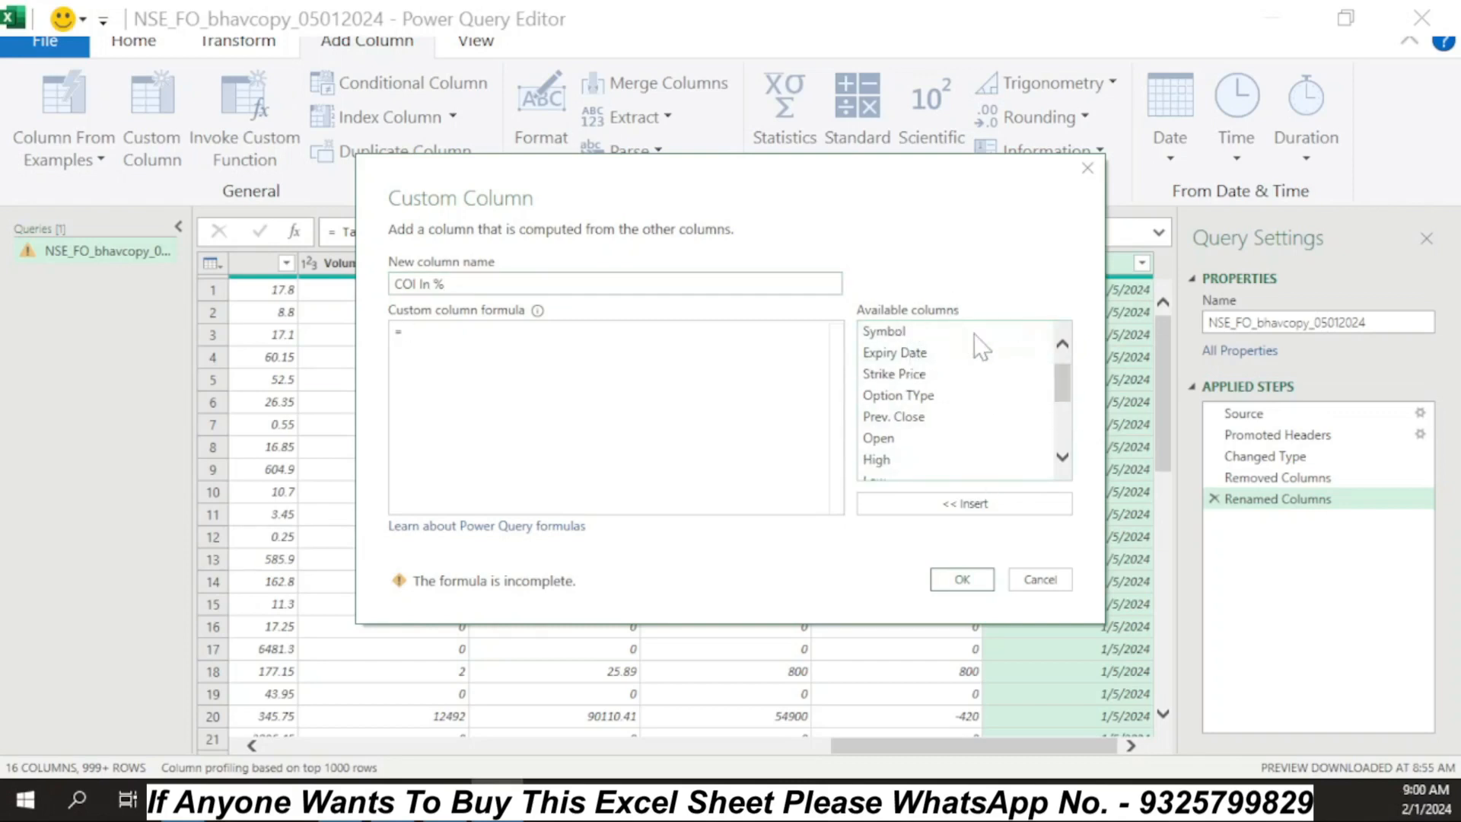
{"action": "left_click_drag", "start_coordinate": [1061, 383], "coordinate": [1070, 435]}
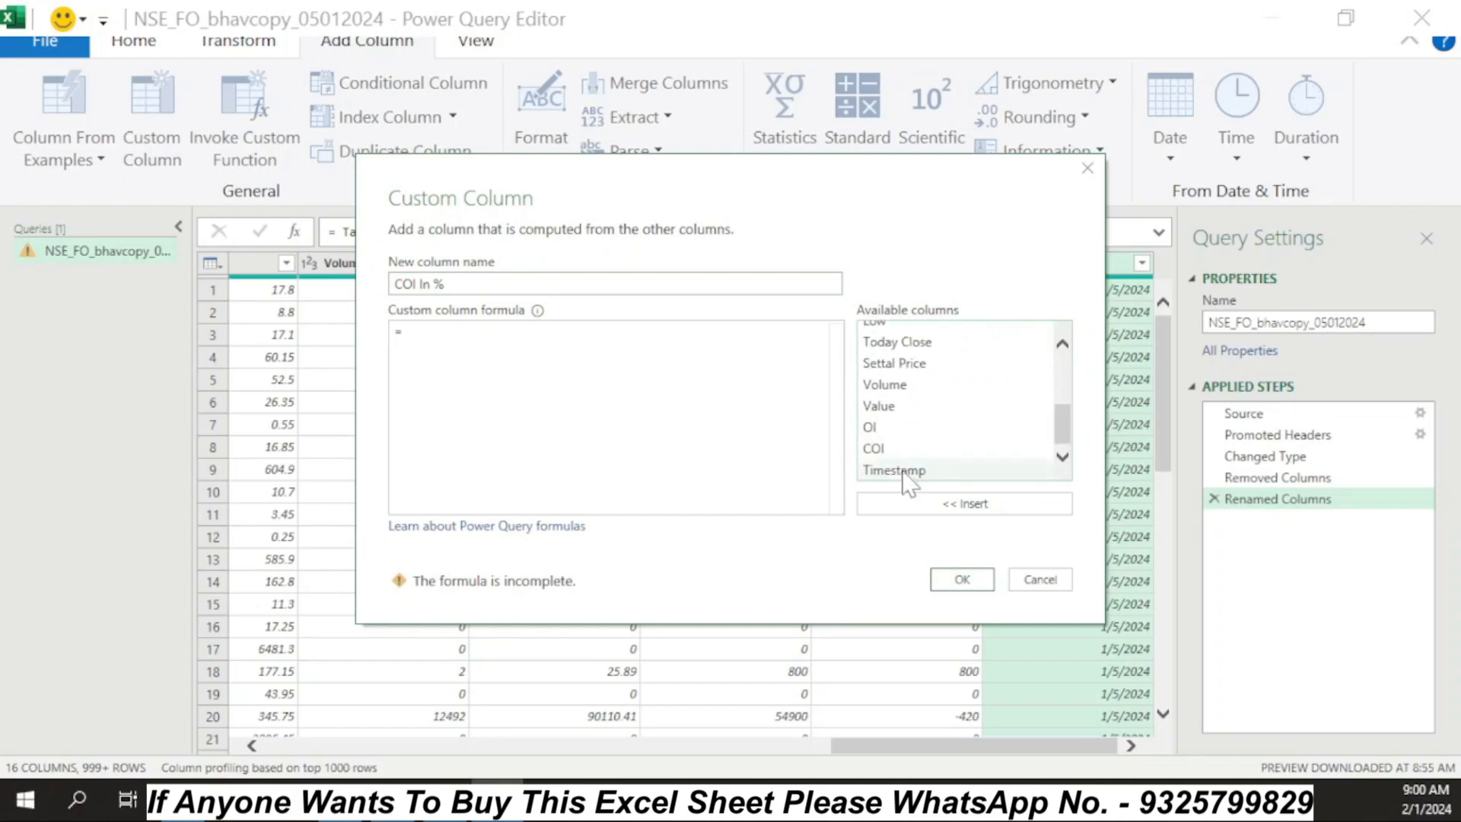
{"action": "left_click", "coordinate": [887, 449]}
{"action": "left_click", "coordinate": [953, 504]}
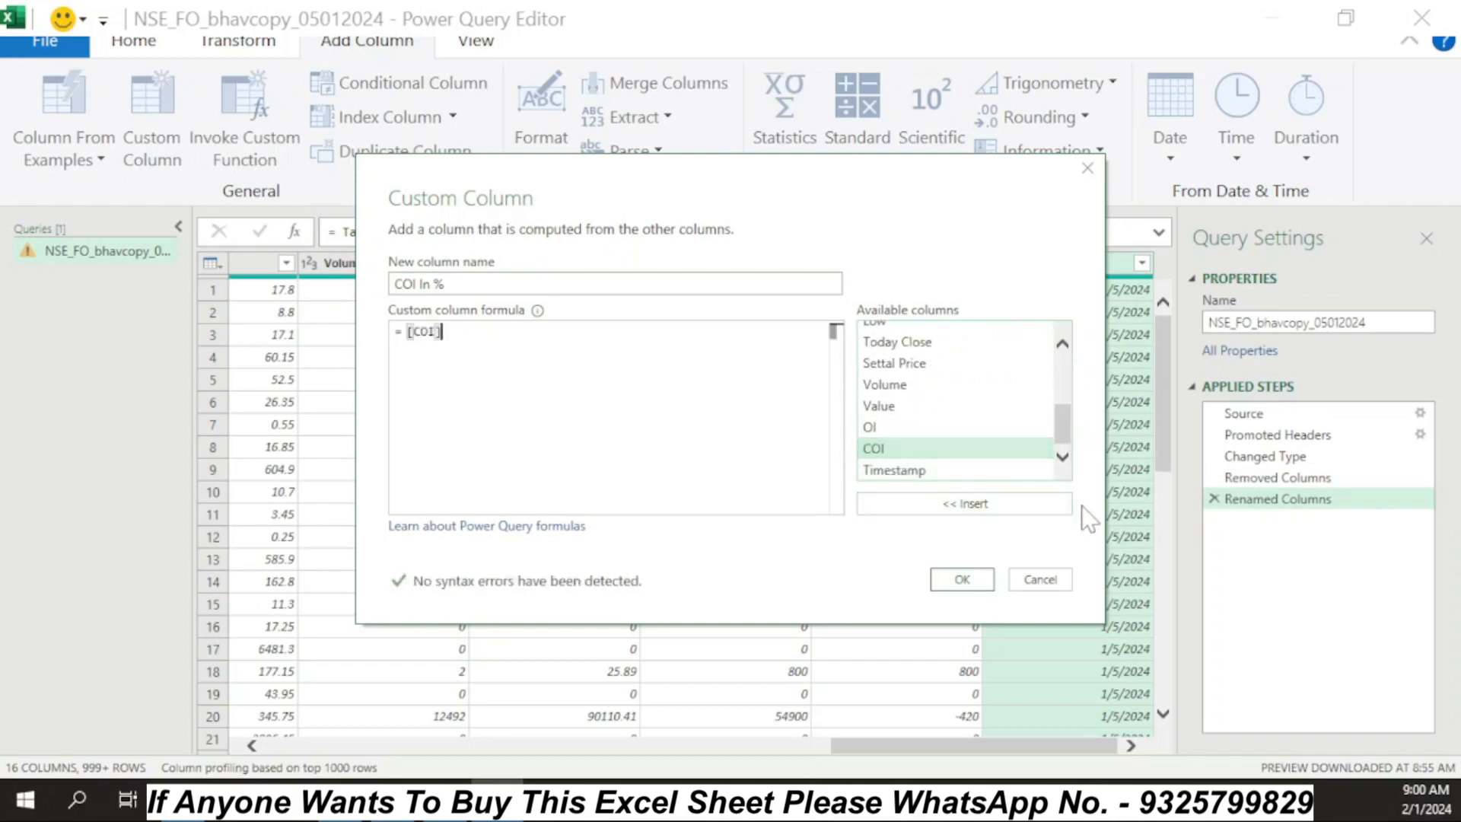
{"action": "type", "text": "/"}
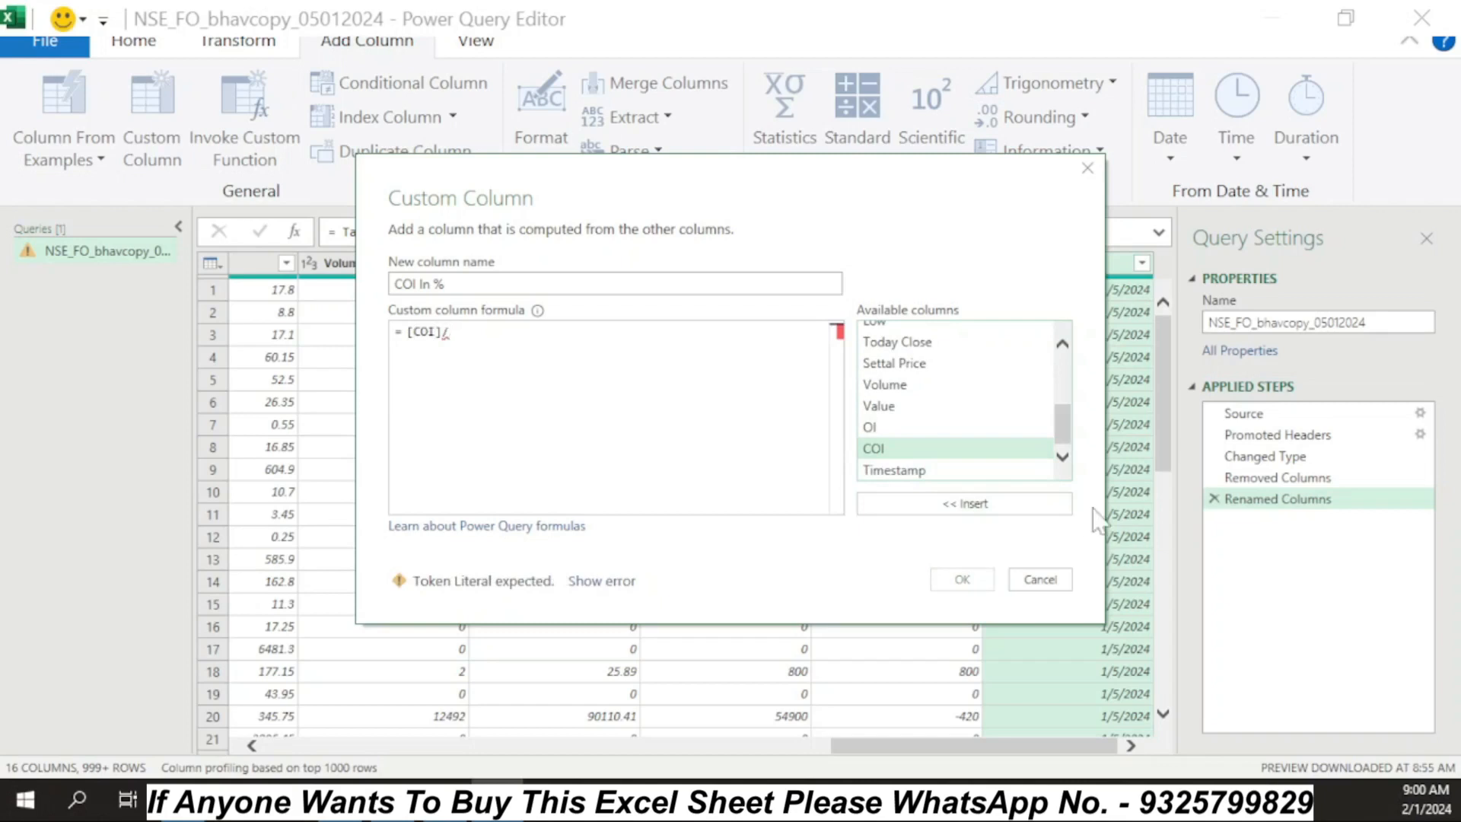
{"action": "left_click", "coordinate": [865, 429]}
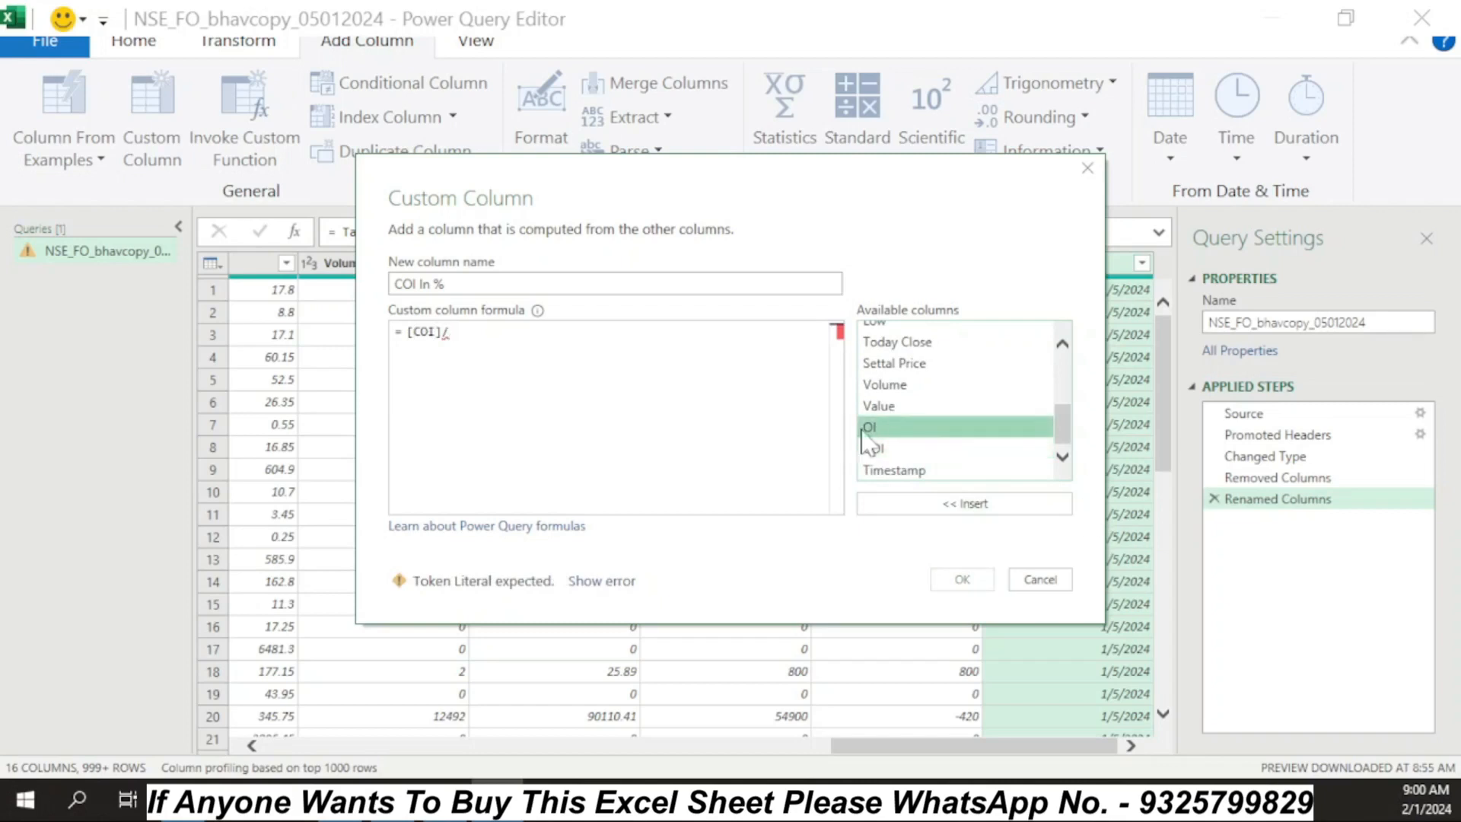
{"action": "left_click", "coordinate": [975, 505]}
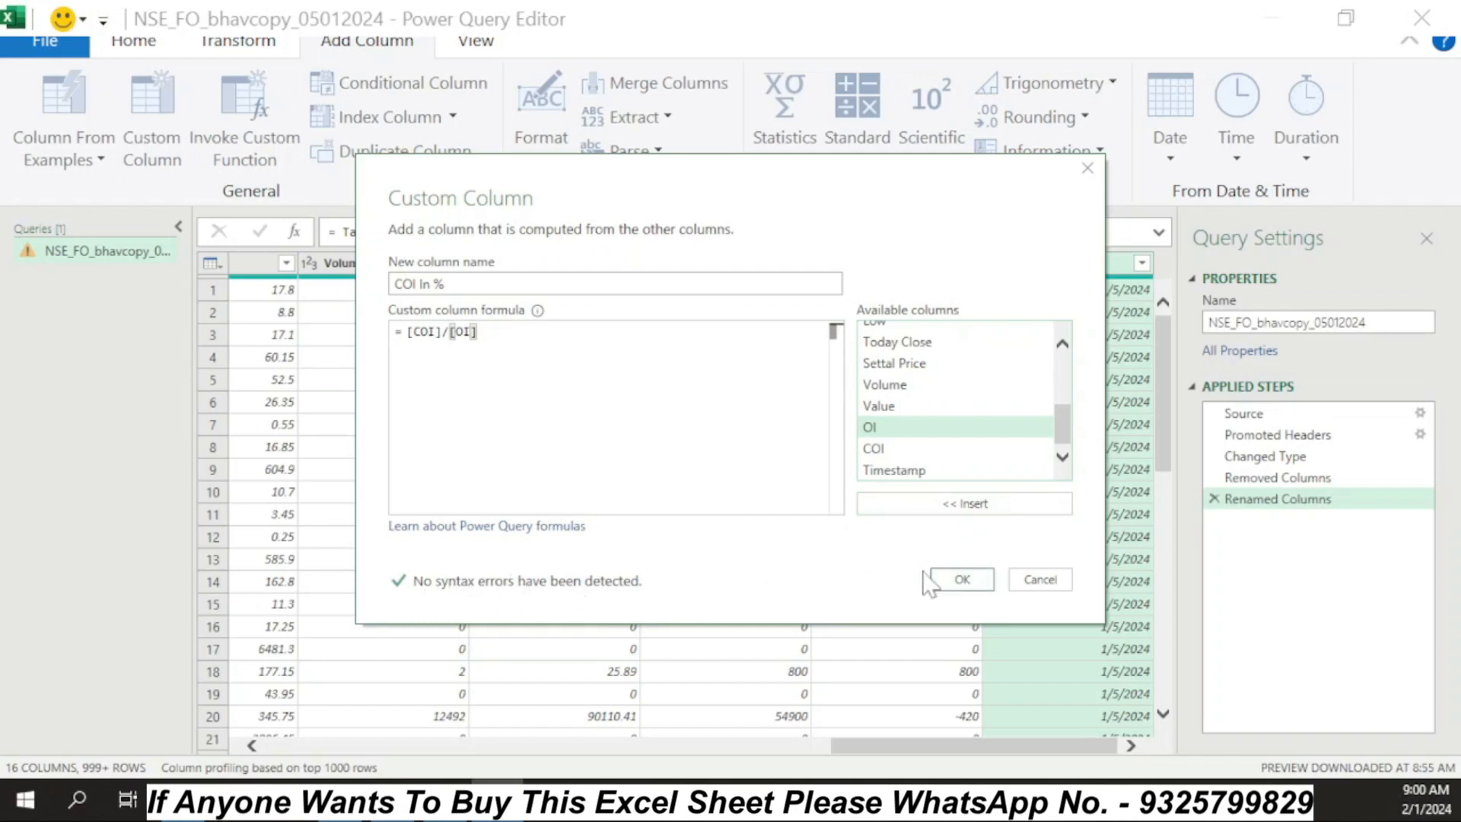
{"action": "left_click", "coordinate": [964, 581]}
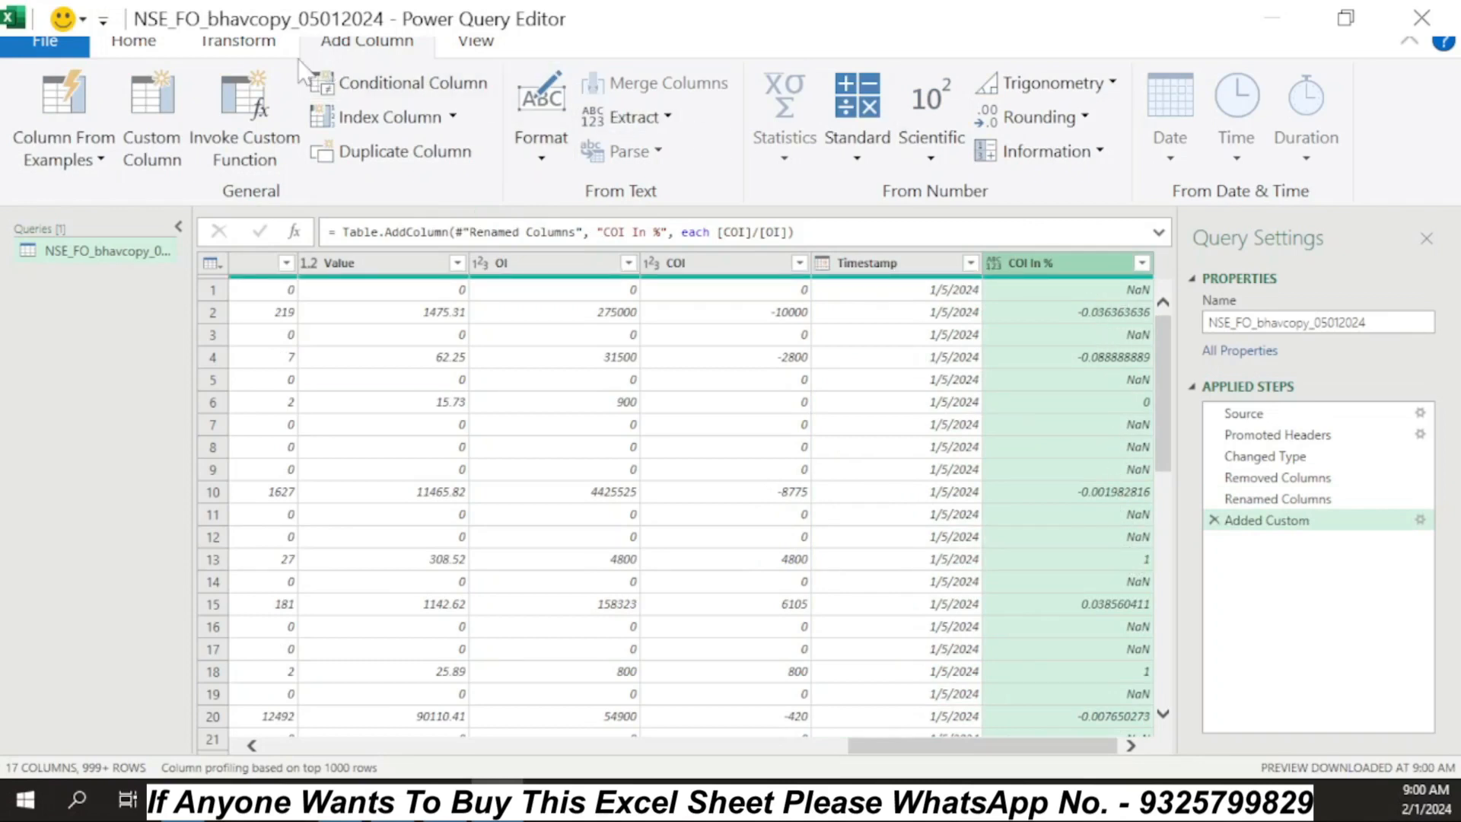
Change the data type of the COI In % column to Percentage and look over its rows
{"action": "left_click", "coordinate": [142, 47]}
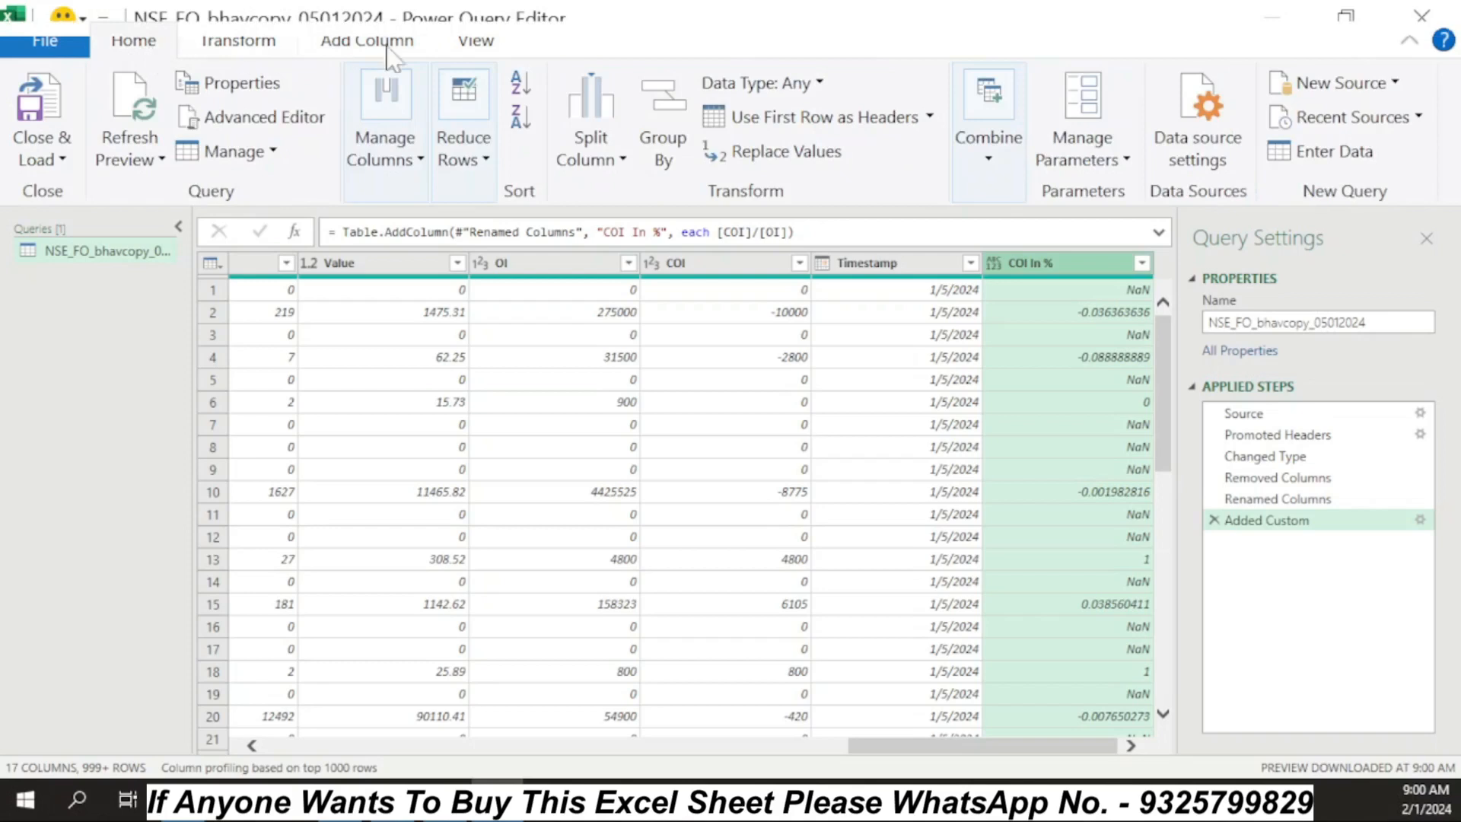
{"action": "left_click", "coordinate": [821, 84]}
{"action": "left_click", "coordinate": [820, 236]}
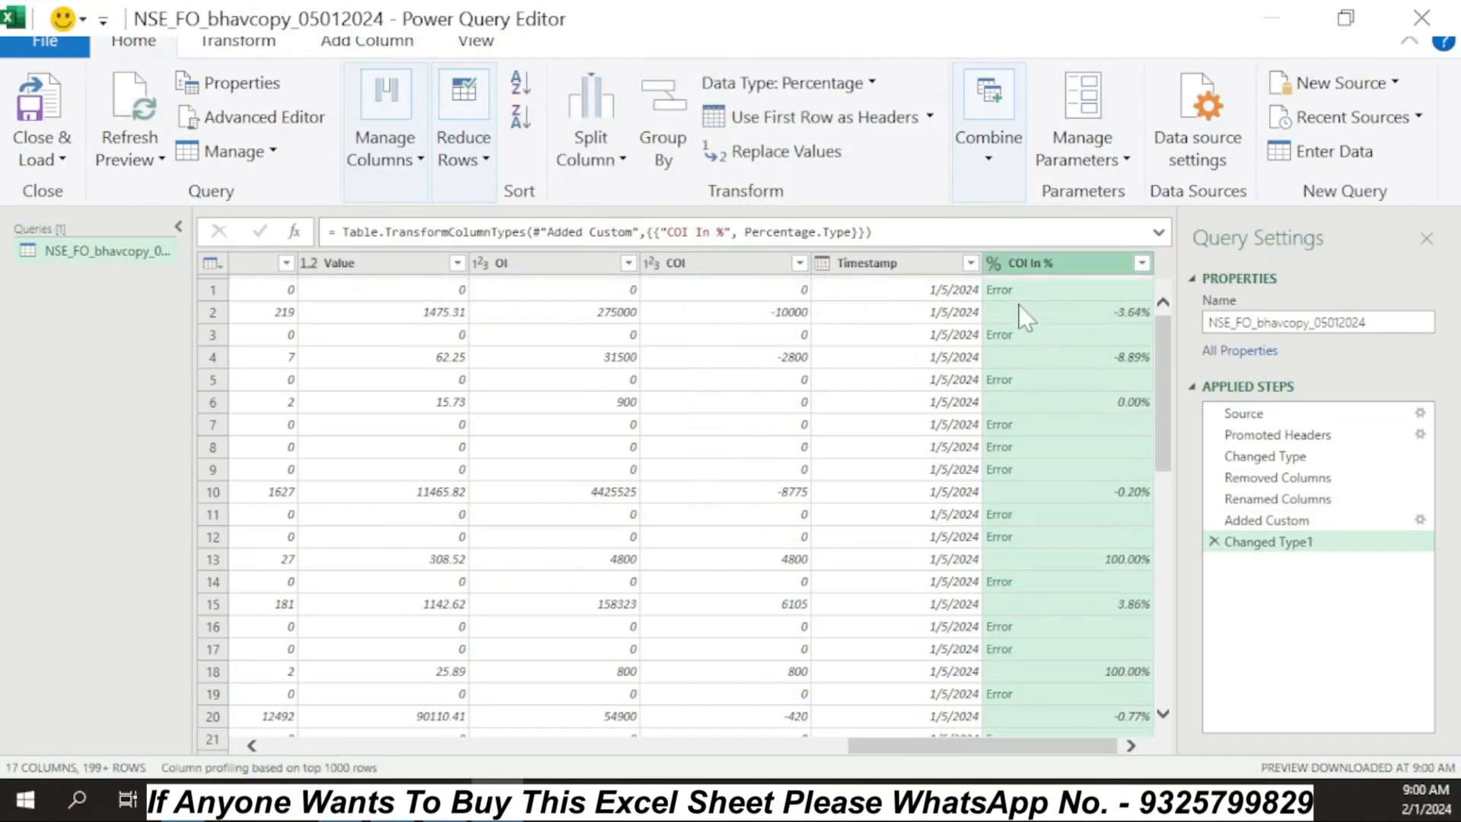
{"action": "scroll", "coordinate": [1006, 582], "scroll_direction": "down", "scroll_amount": 4}
{"action": "scroll", "coordinate": [1012, 570], "scroll_direction": "up", "scroll_amount": 4}
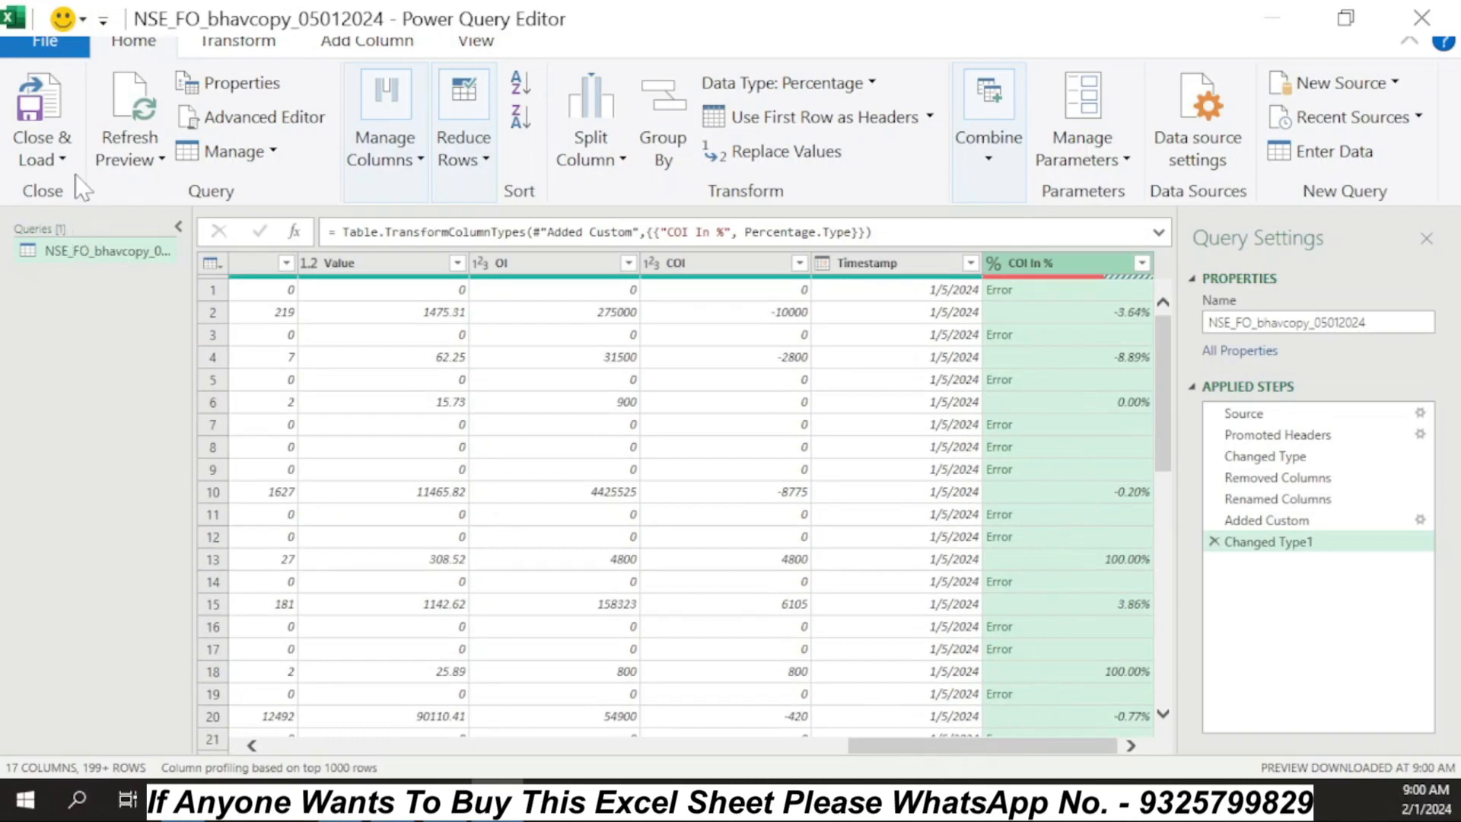
Rename the query to Option Data, load it into the workbook, and show its load progress in the query list
{"action": "left_click", "coordinate": [1218, 322]}
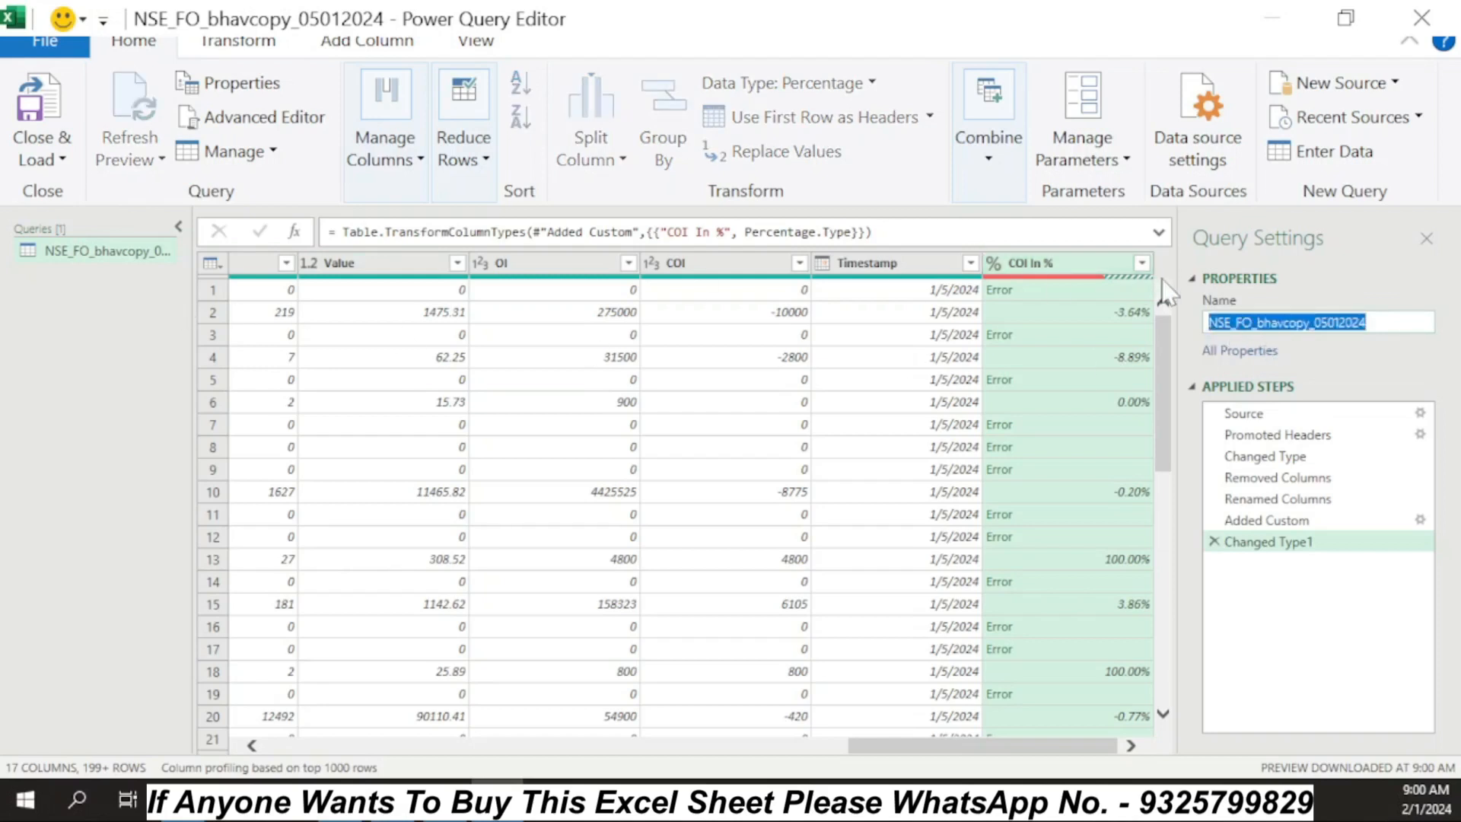
{"action": "type", "text": "OPT"}
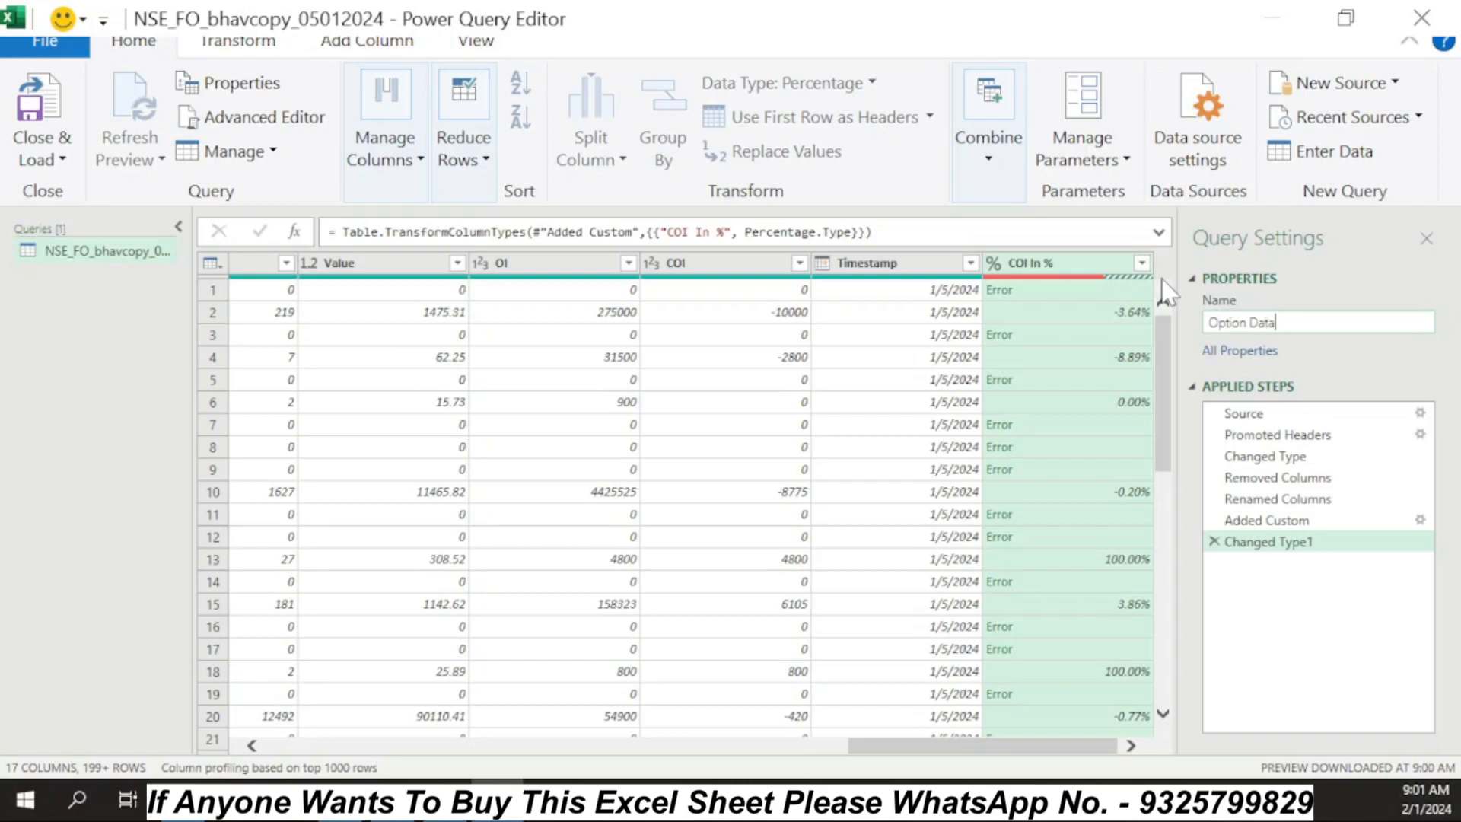
{"action": "left_click", "coordinate": [1312, 316]}
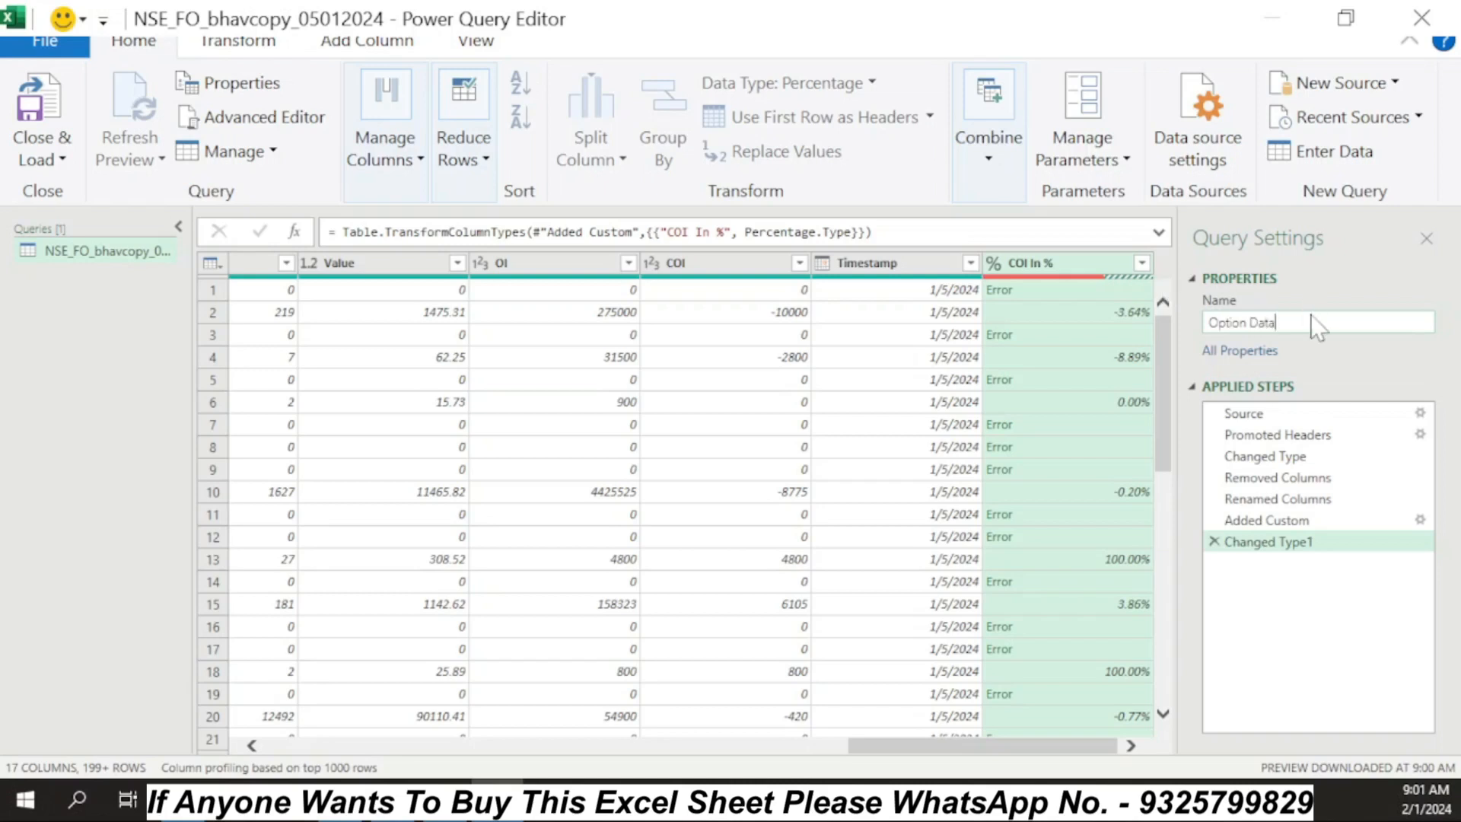
{"action": "left_click", "coordinate": [143, 392]}
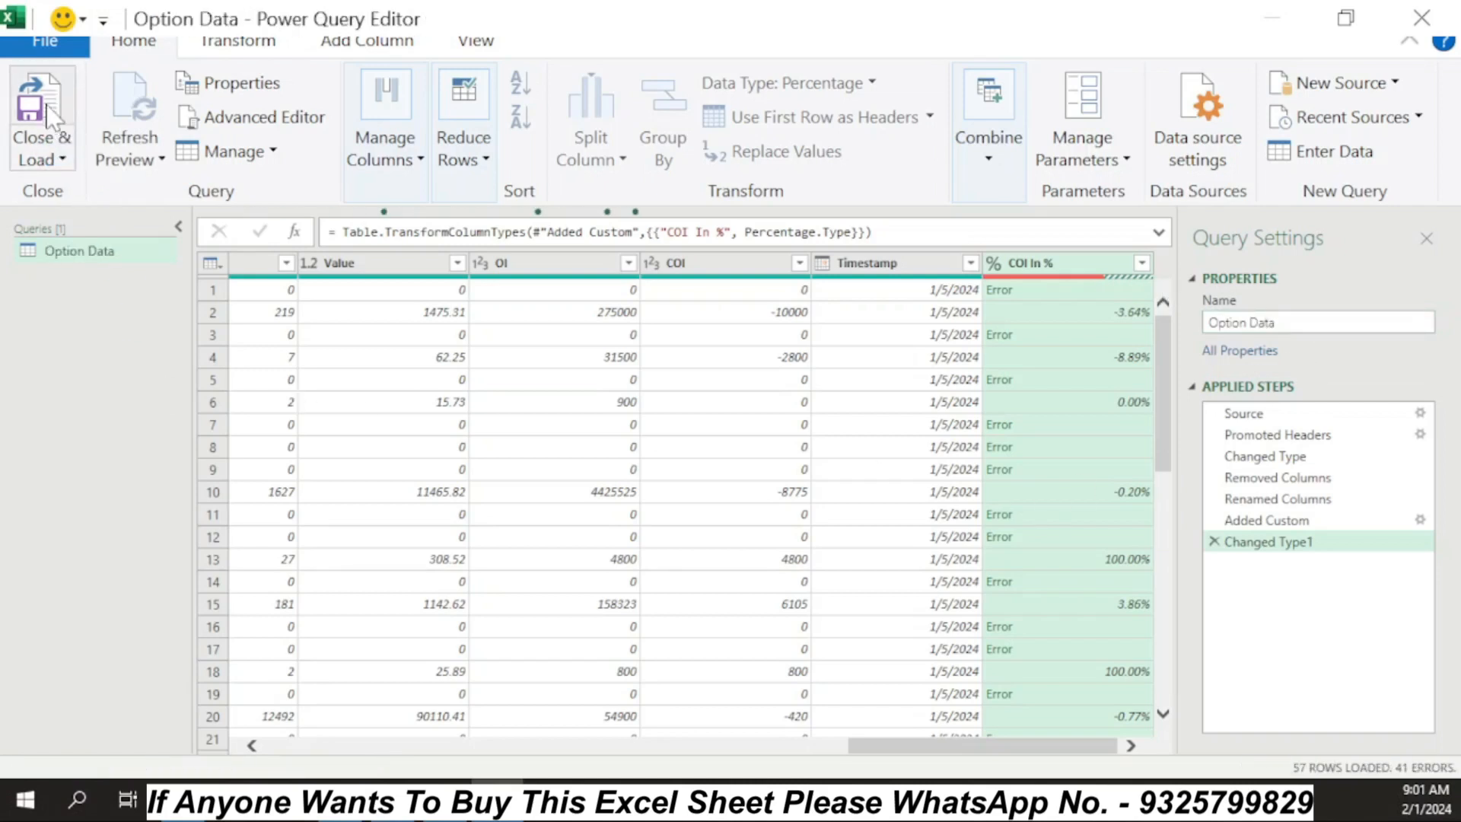
{"action": "left_click", "coordinate": [43, 107]}
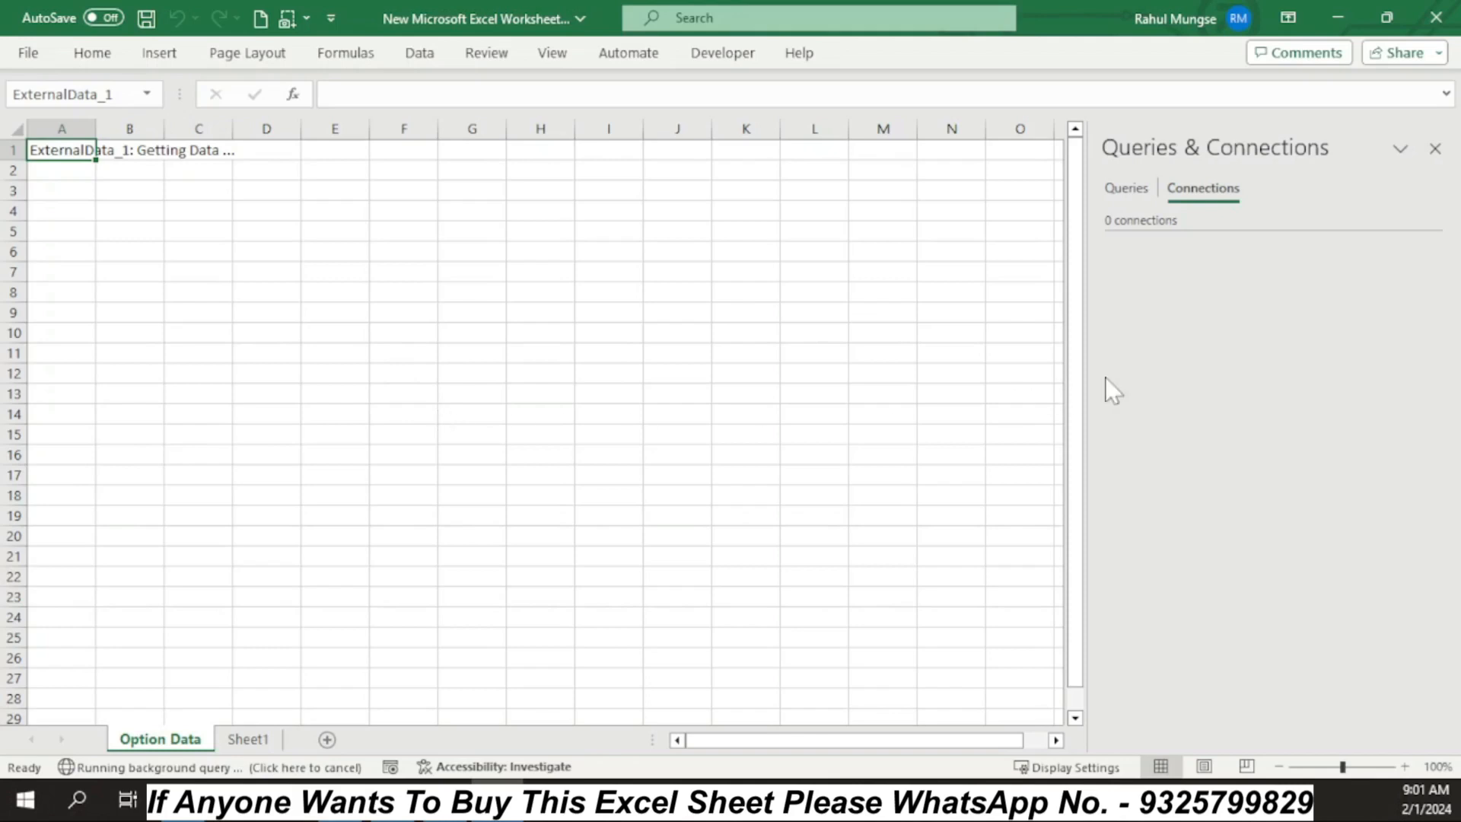
{"action": "left_click", "coordinate": [1122, 200]}
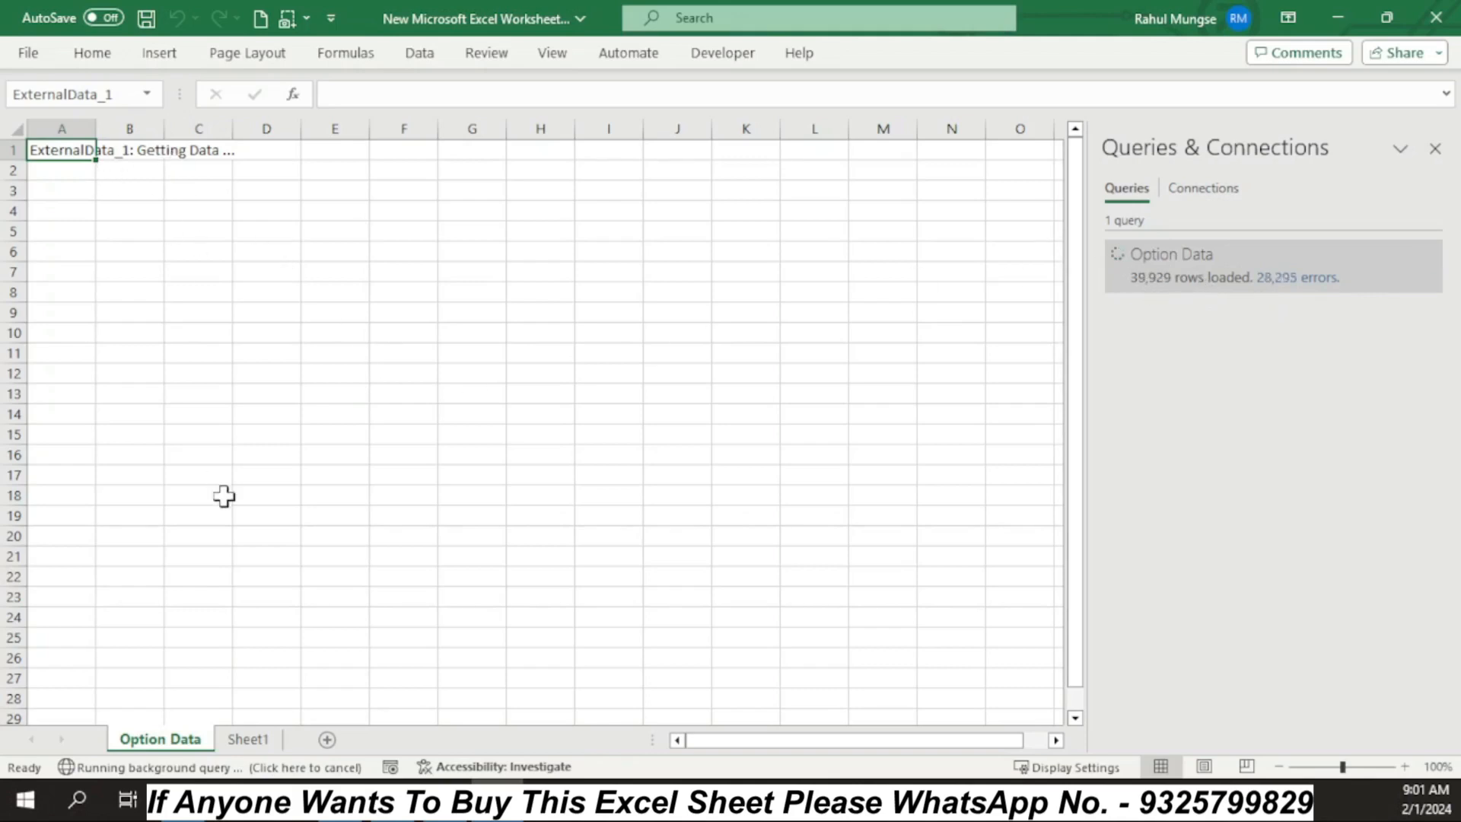
On Sheet1, enter the headers Date, URL Date and URL in cells A1 to C1
{"action": "left_click", "coordinate": [247, 740]}
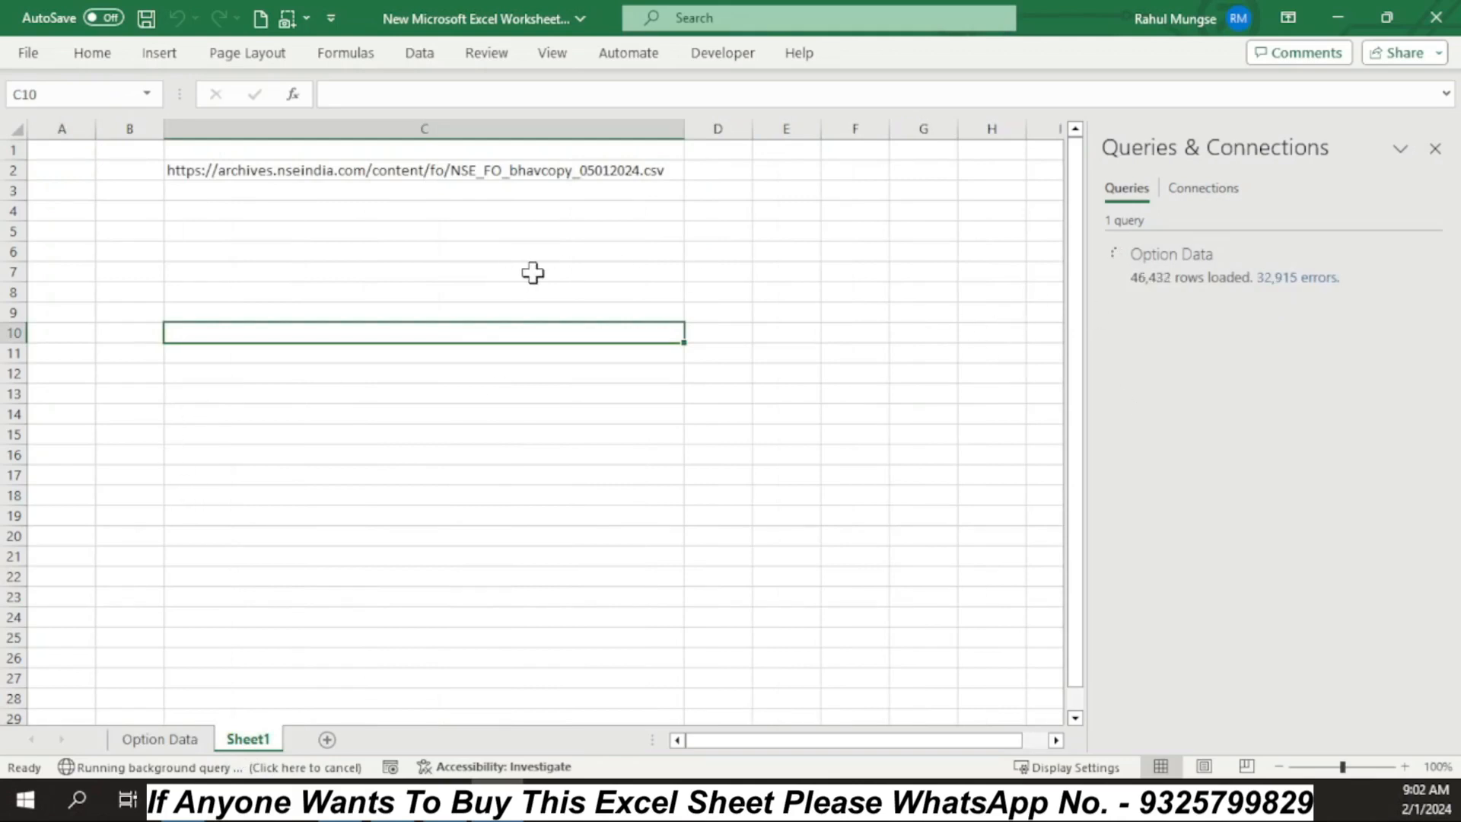
{"action": "left_click", "coordinate": [92, 150]}
{"action": "type", "text": "Date"}
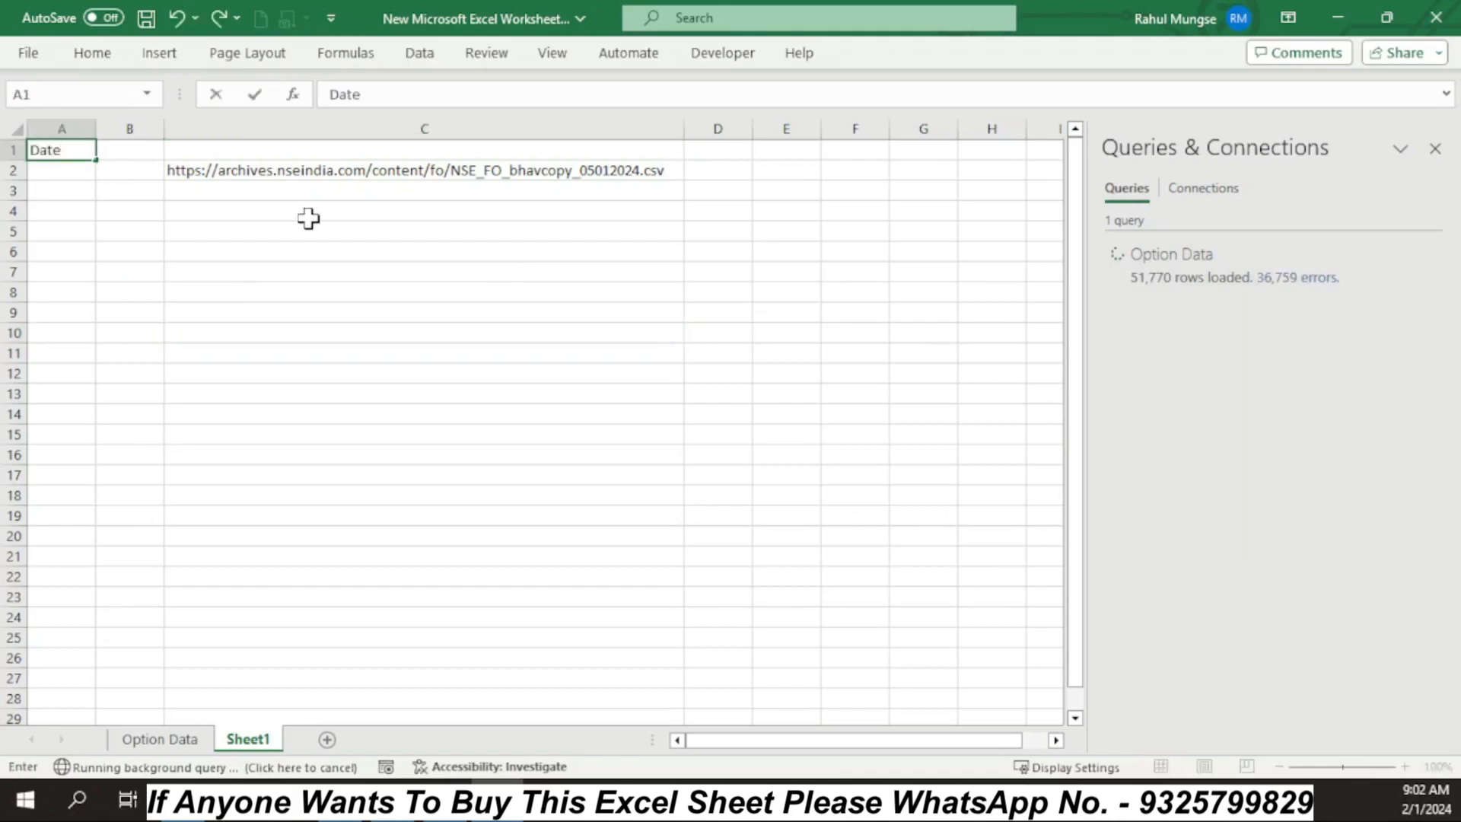
{"action": "key", "text": "Tab"}
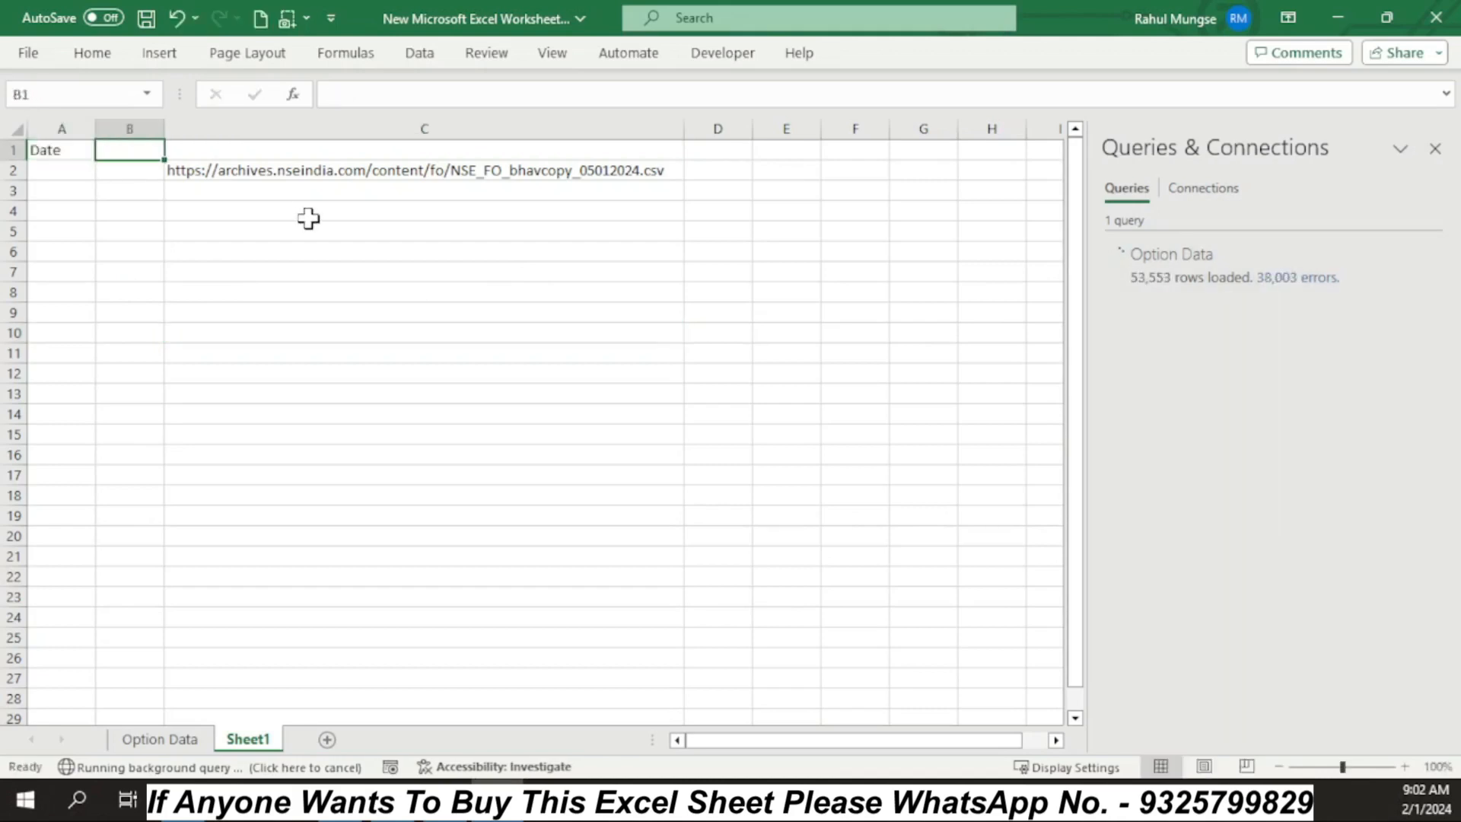
{"action": "type", "text": "URL Date"}
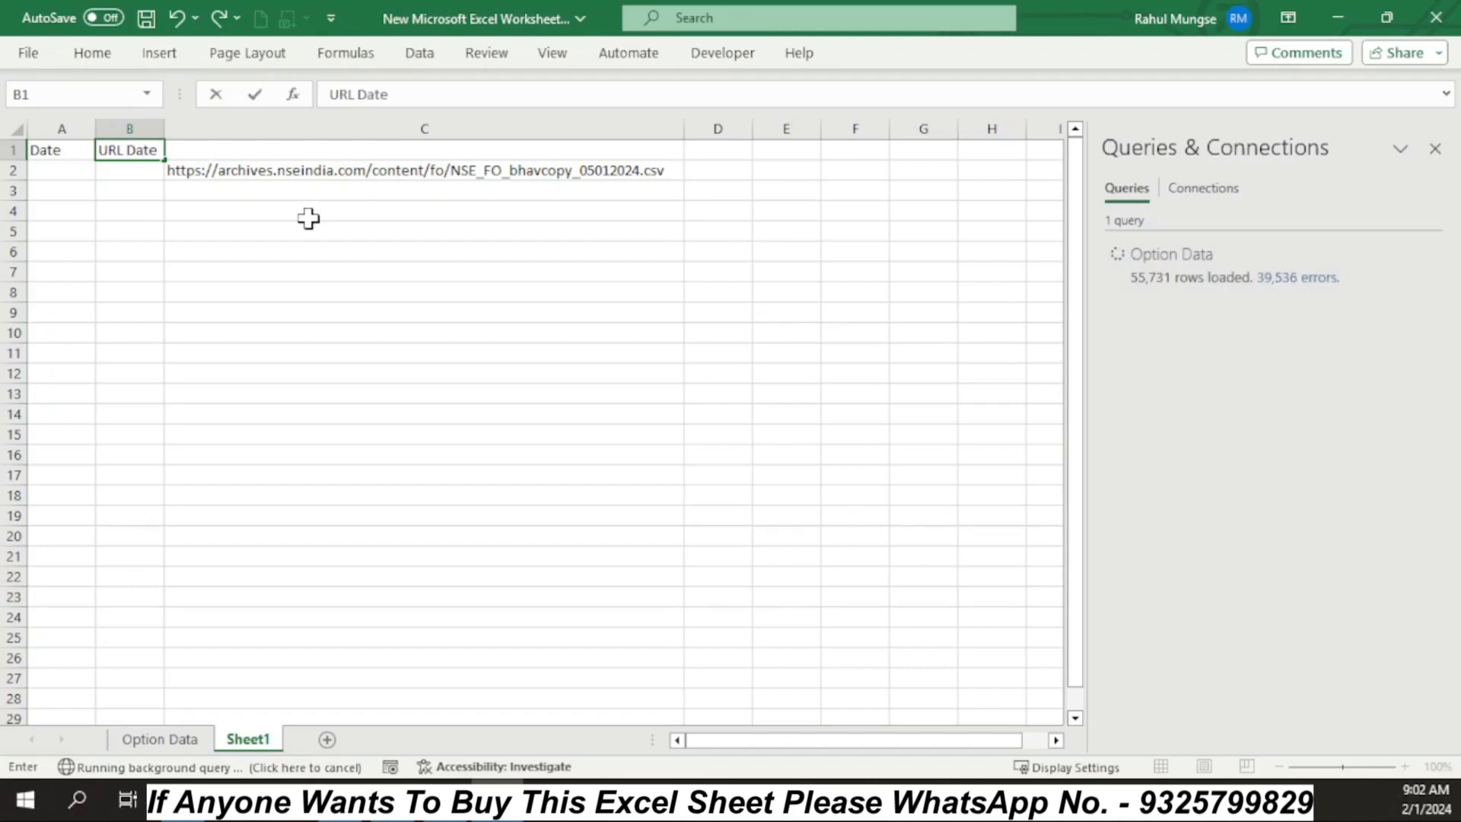
{"action": "key", "text": "Tab"}
{"action": "type", "text": "URL"}
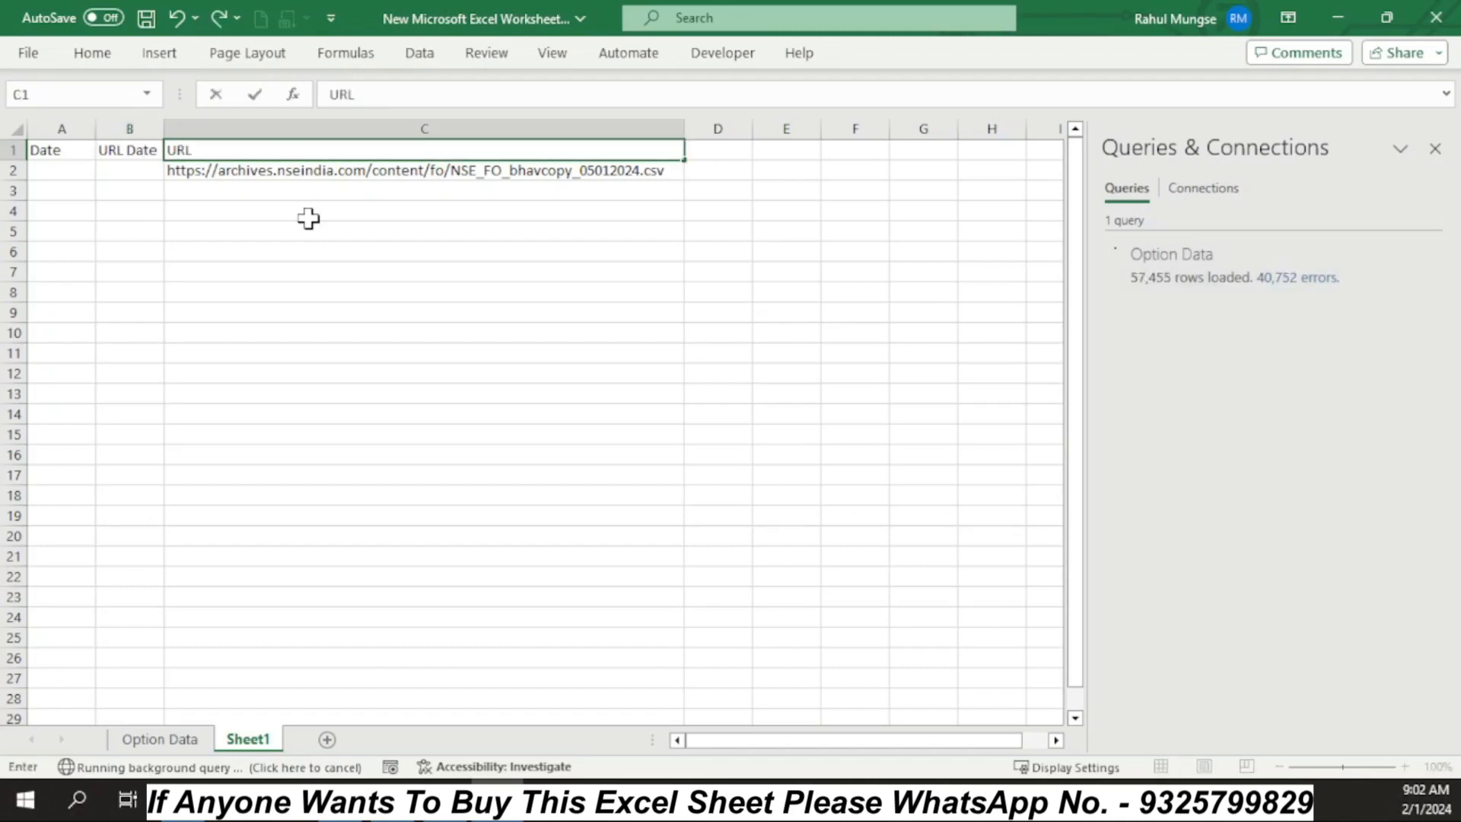
{"action": "left_click", "coordinate": [312, 251]}
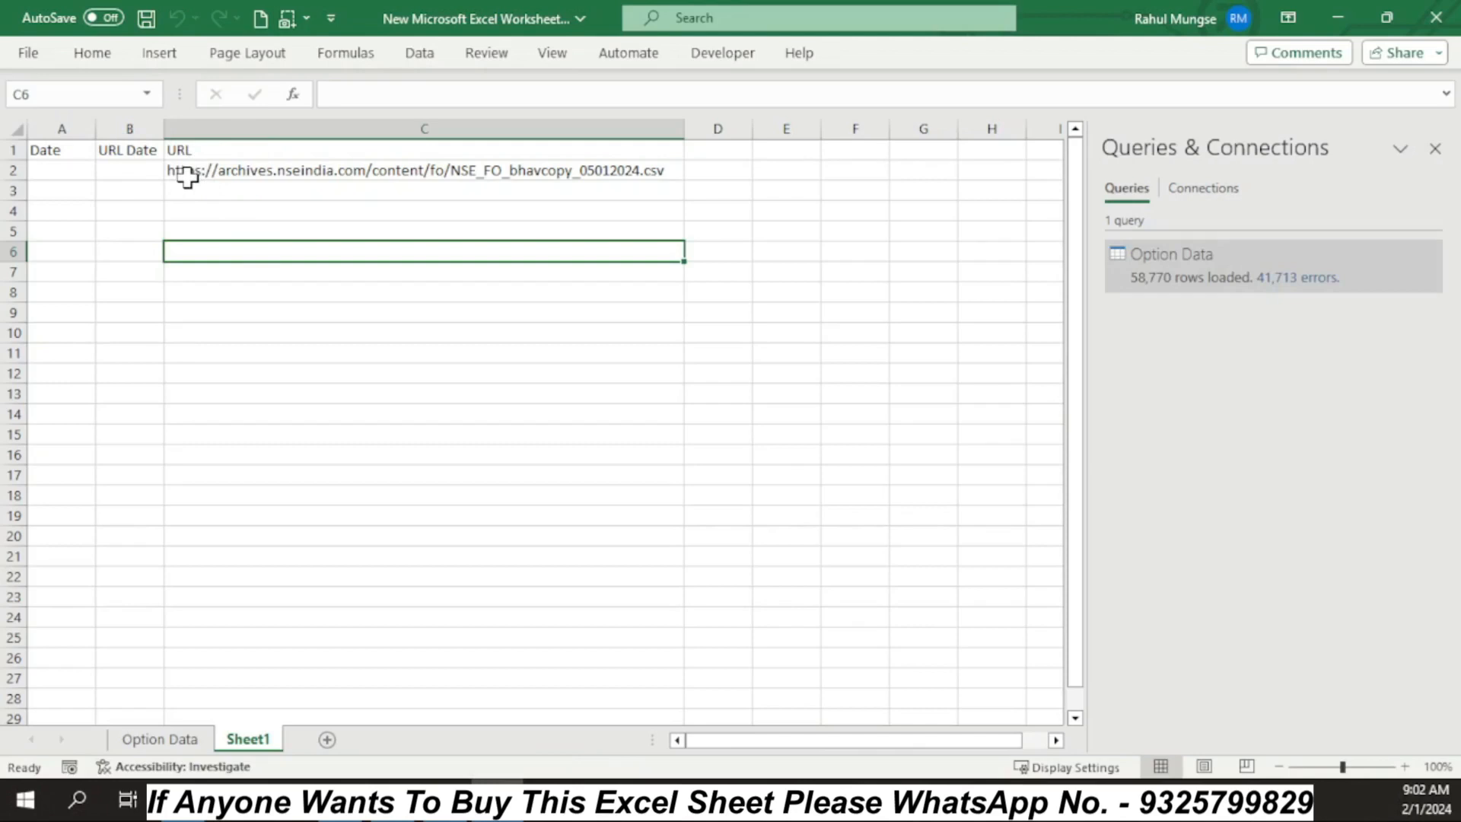
Select cell A2 below the Date header and close the Queries & Connections pane
{"action": "left_click_drag", "start_coordinate": [215, 147], "coordinate": [210, 326]}
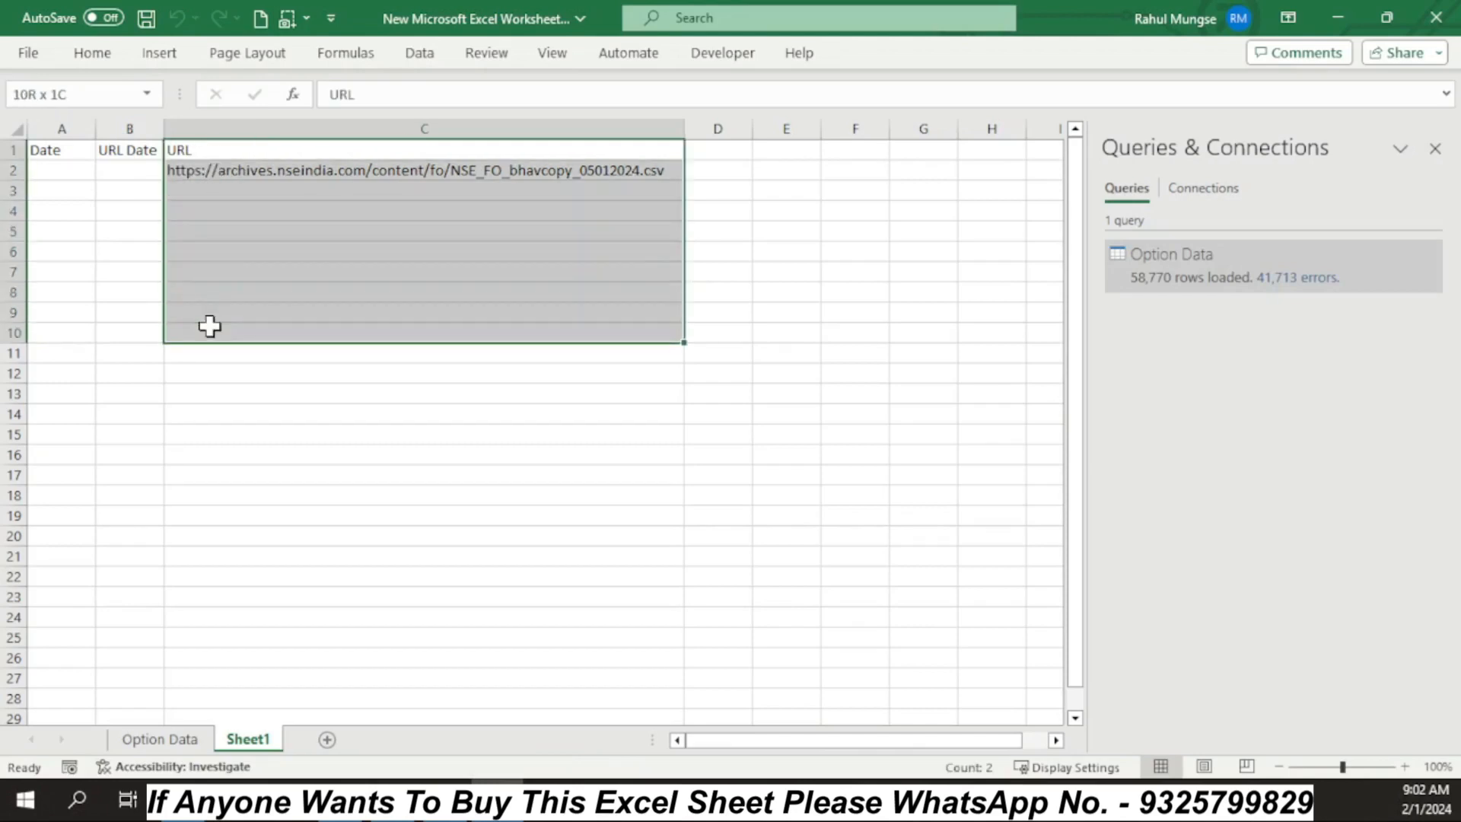
{"action": "left_click", "coordinate": [201, 150]}
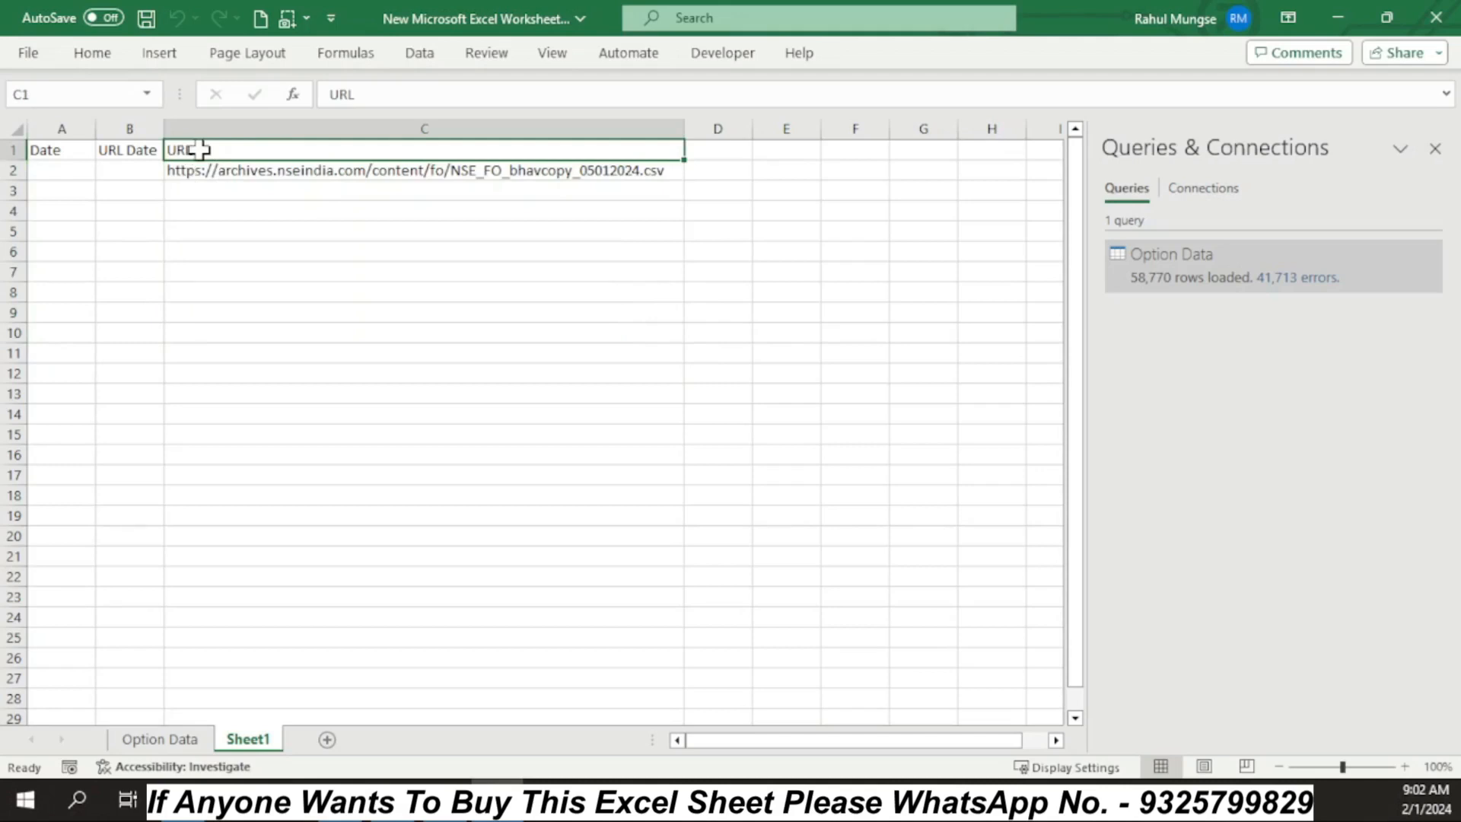
{"action": "left_click", "coordinate": [238, 251]}
{"action": "left_click", "coordinate": [57, 171]}
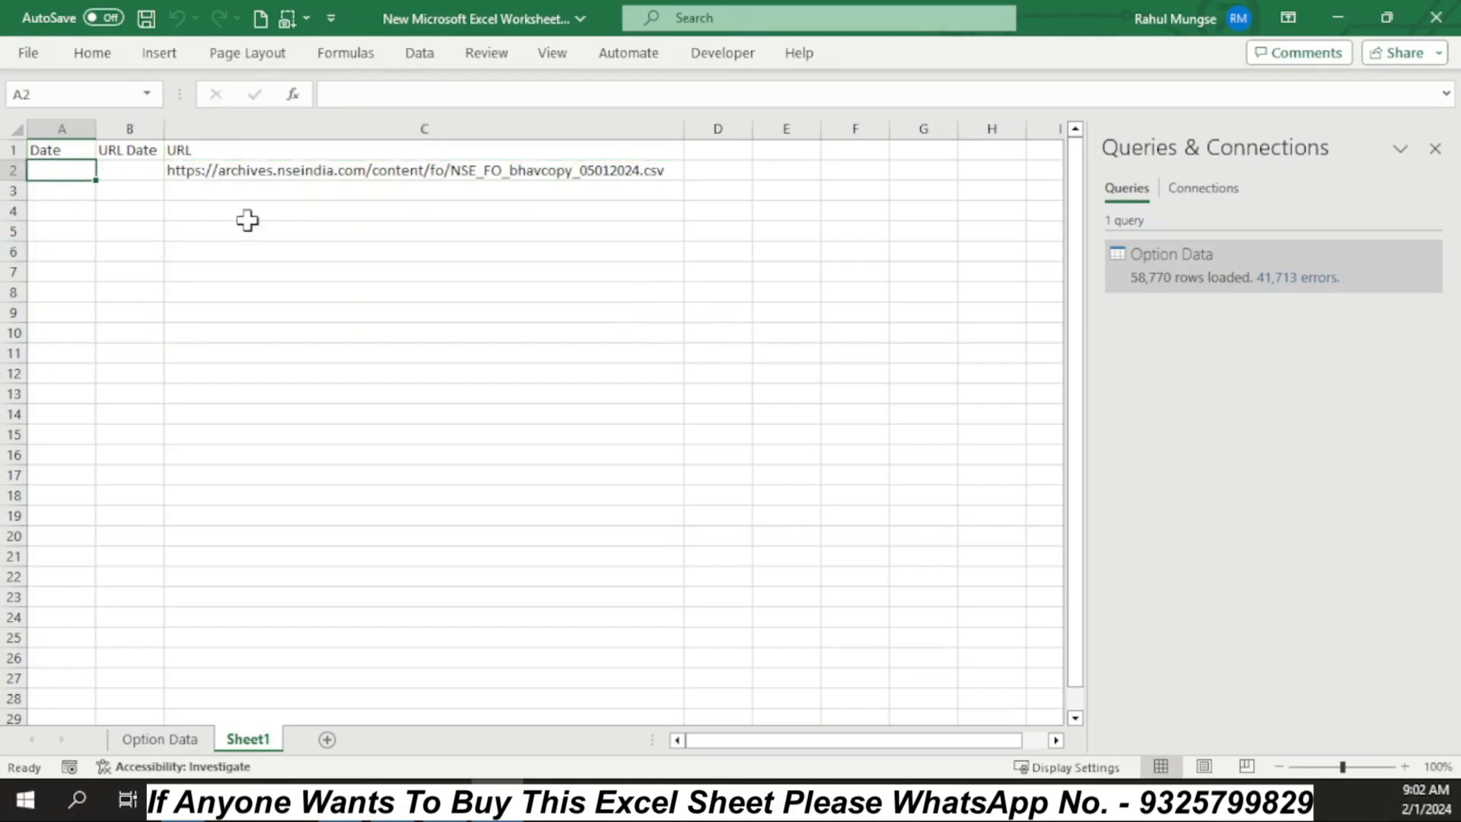
{"action": "left_click_drag", "start_coordinate": [1422, 157], "coordinate": [898, 200]}
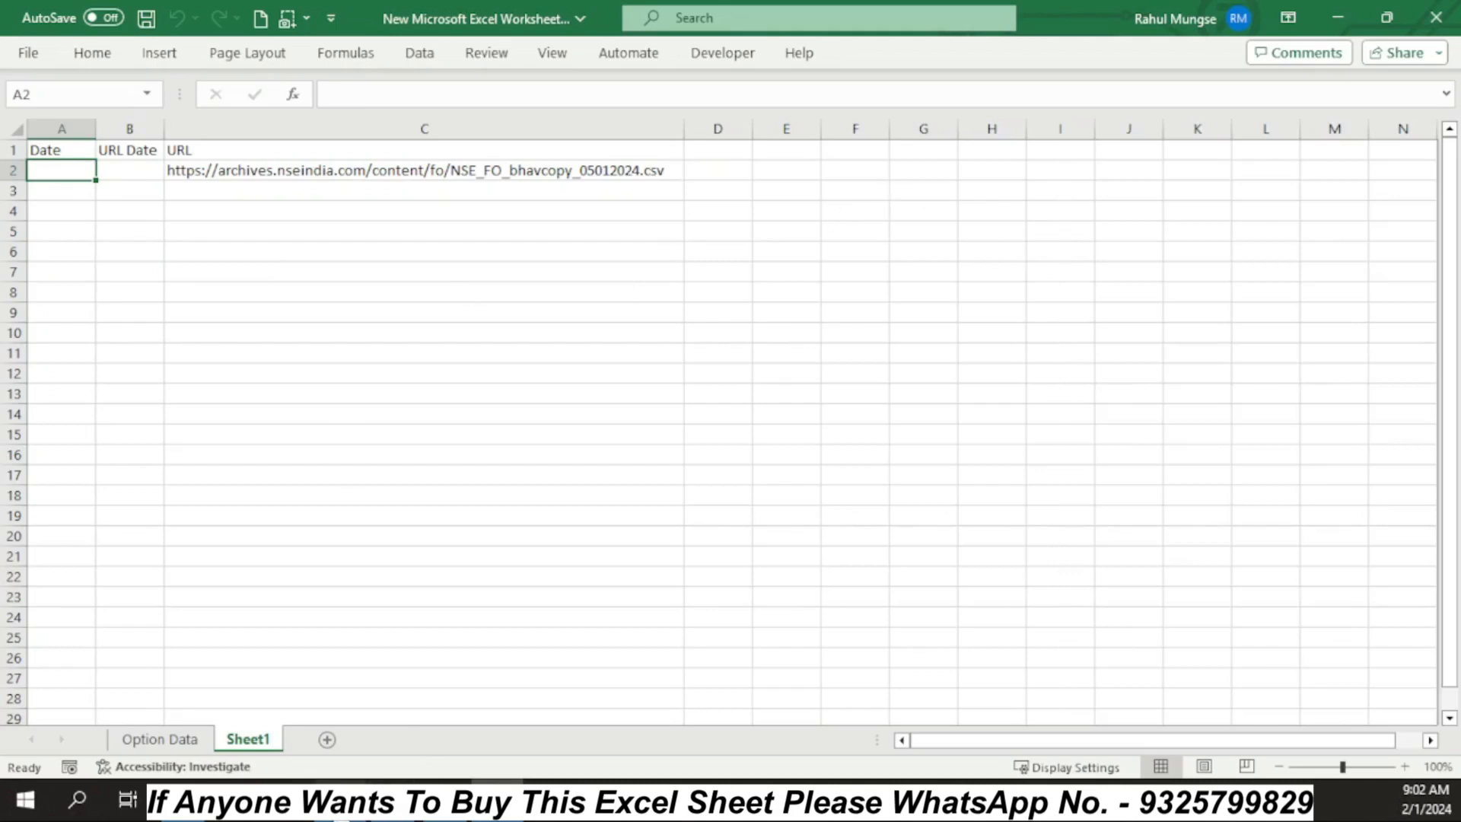
Switch to the browser, check the January 2024 trading holidays on the NSE holidays page, and return to the Excel workbook
{"action": "left_click", "coordinate": [340, 801]}
{"action": "left_click", "coordinate": [392, 799]}
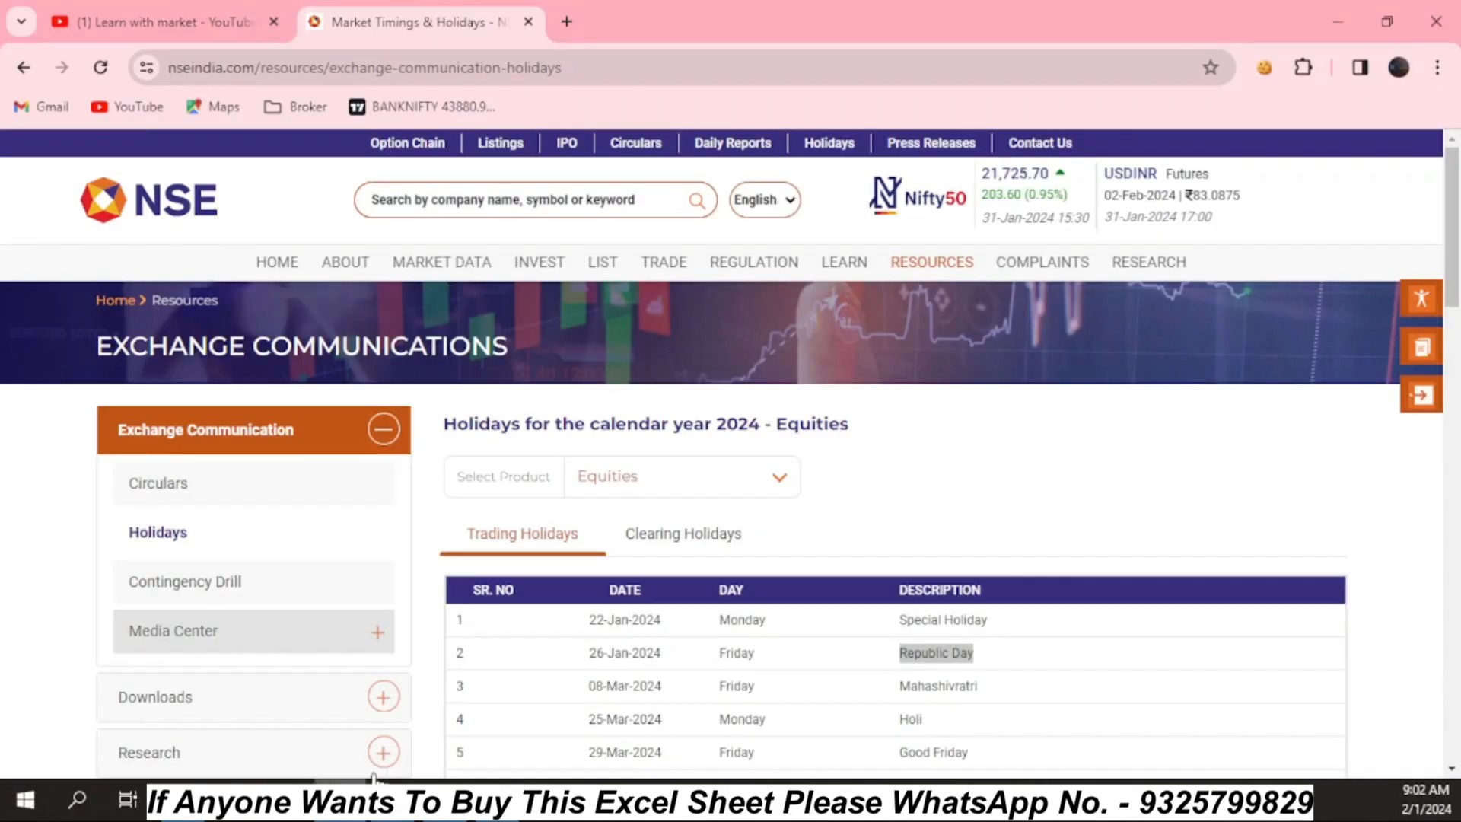
{"action": "scroll", "coordinate": [393, 466], "scroll_direction": "down", "scroll_amount": 4}
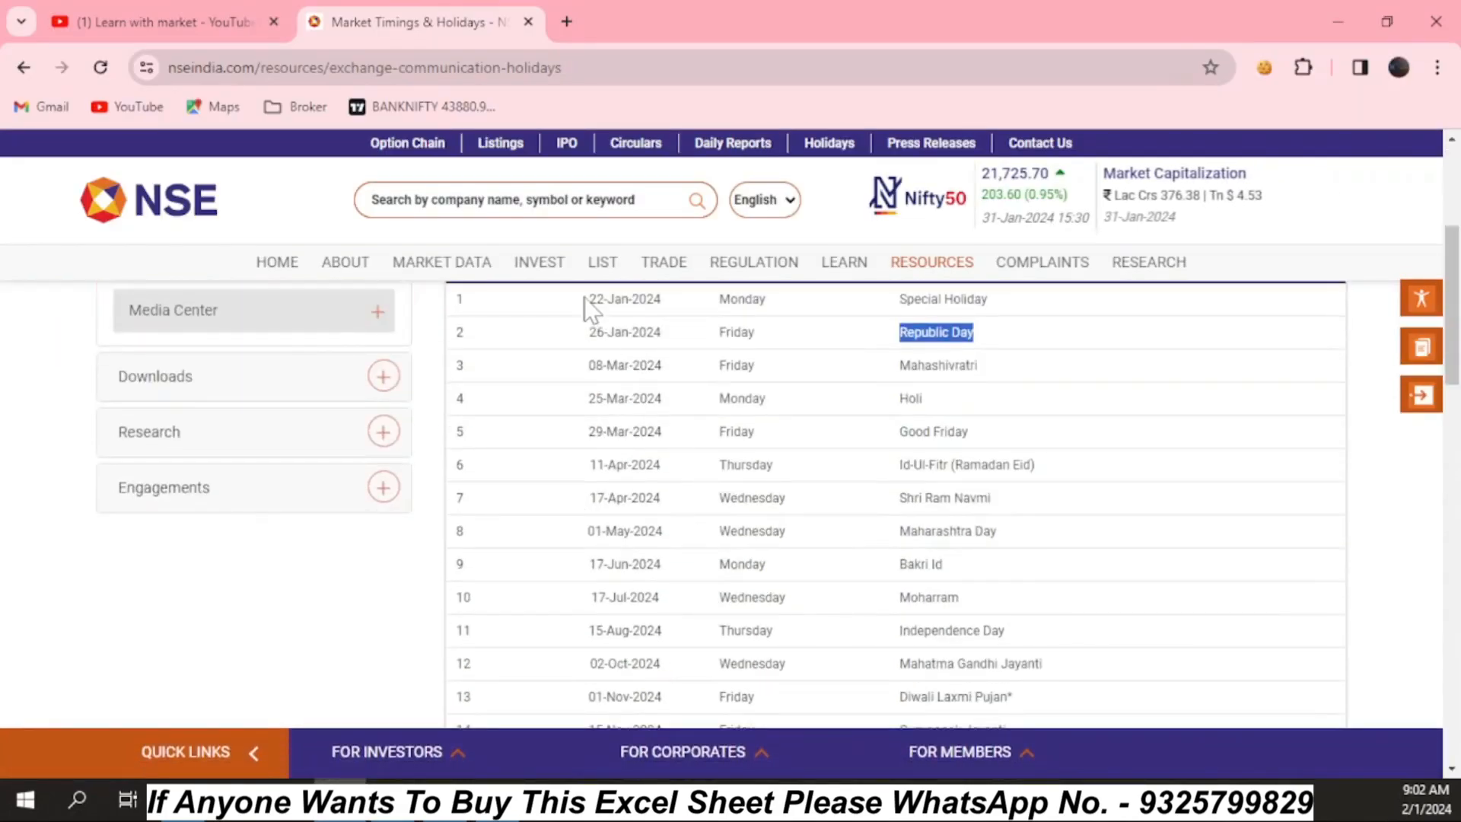
{"action": "left_click_drag", "start_coordinate": [589, 301], "coordinate": [1027, 420]}
{"action": "left_click", "coordinate": [627, 348]}
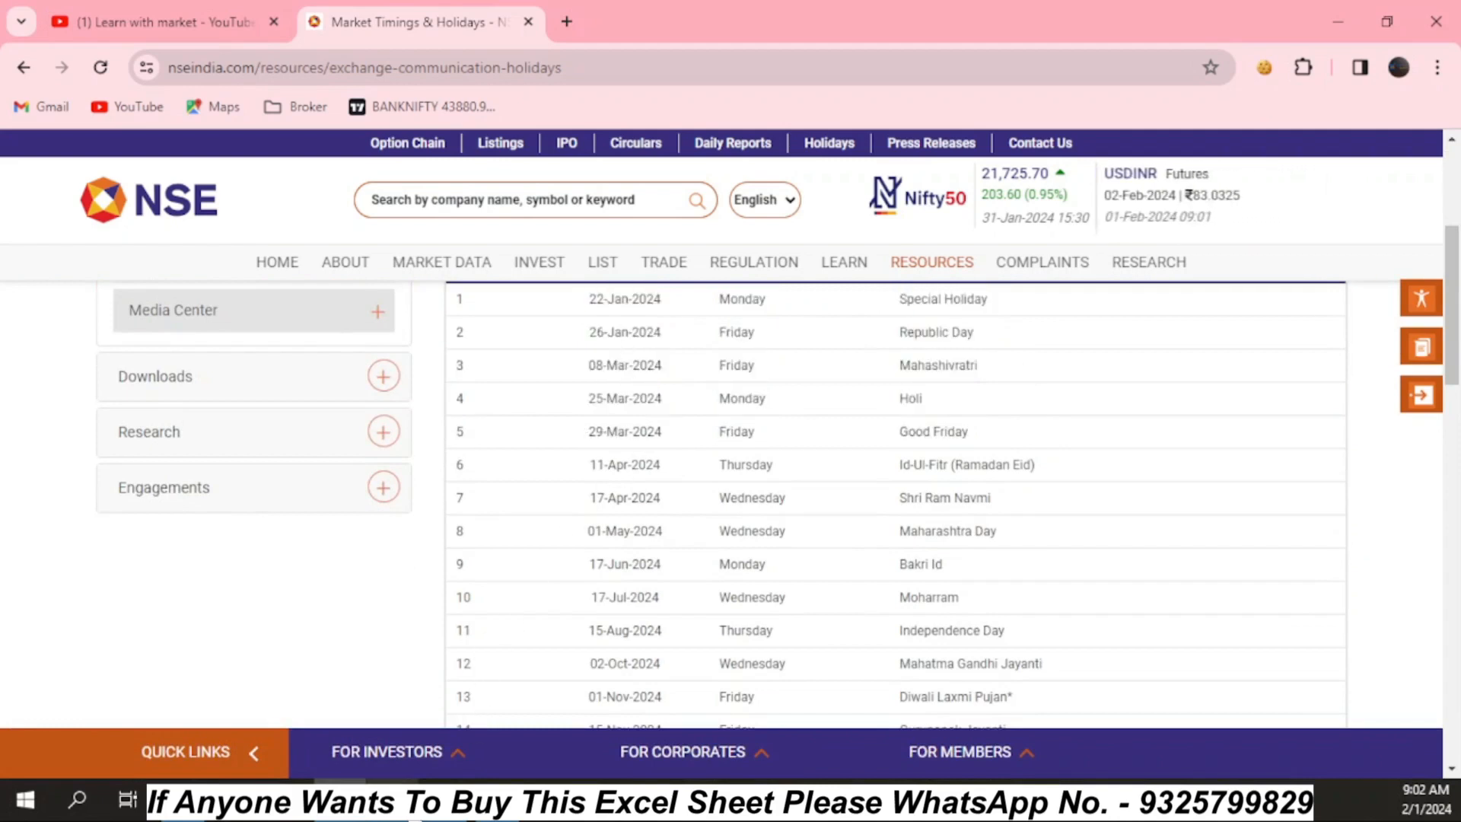
{"action": "left_click", "coordinate": [498, 800]}
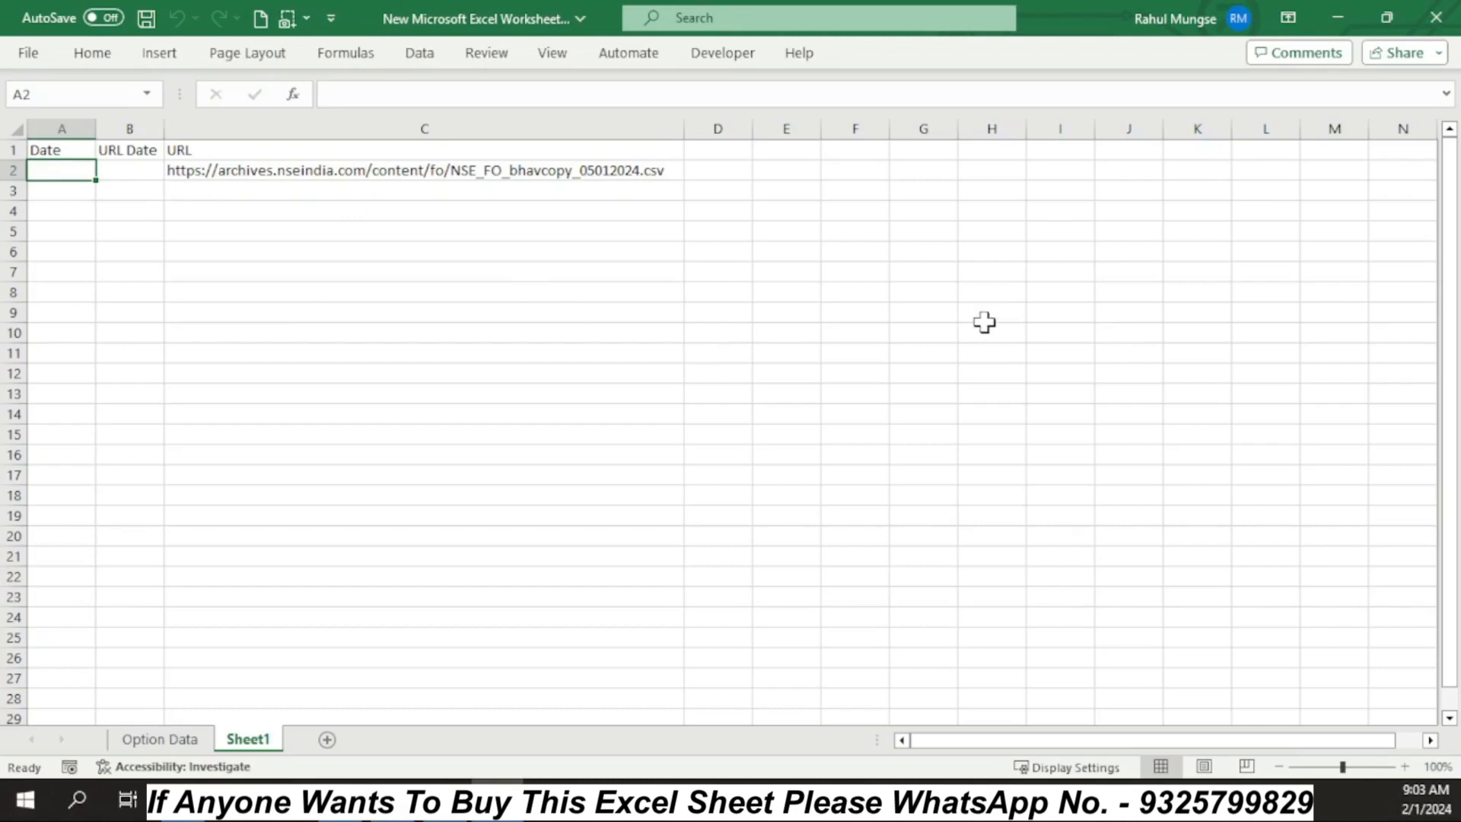
List the holiday dates 1/22/2024, 1/26/2024 and 2/1/2024 in cells G2 to G4 of Sheet1
{"action": "left_click", "coordinate": [914, 170]}
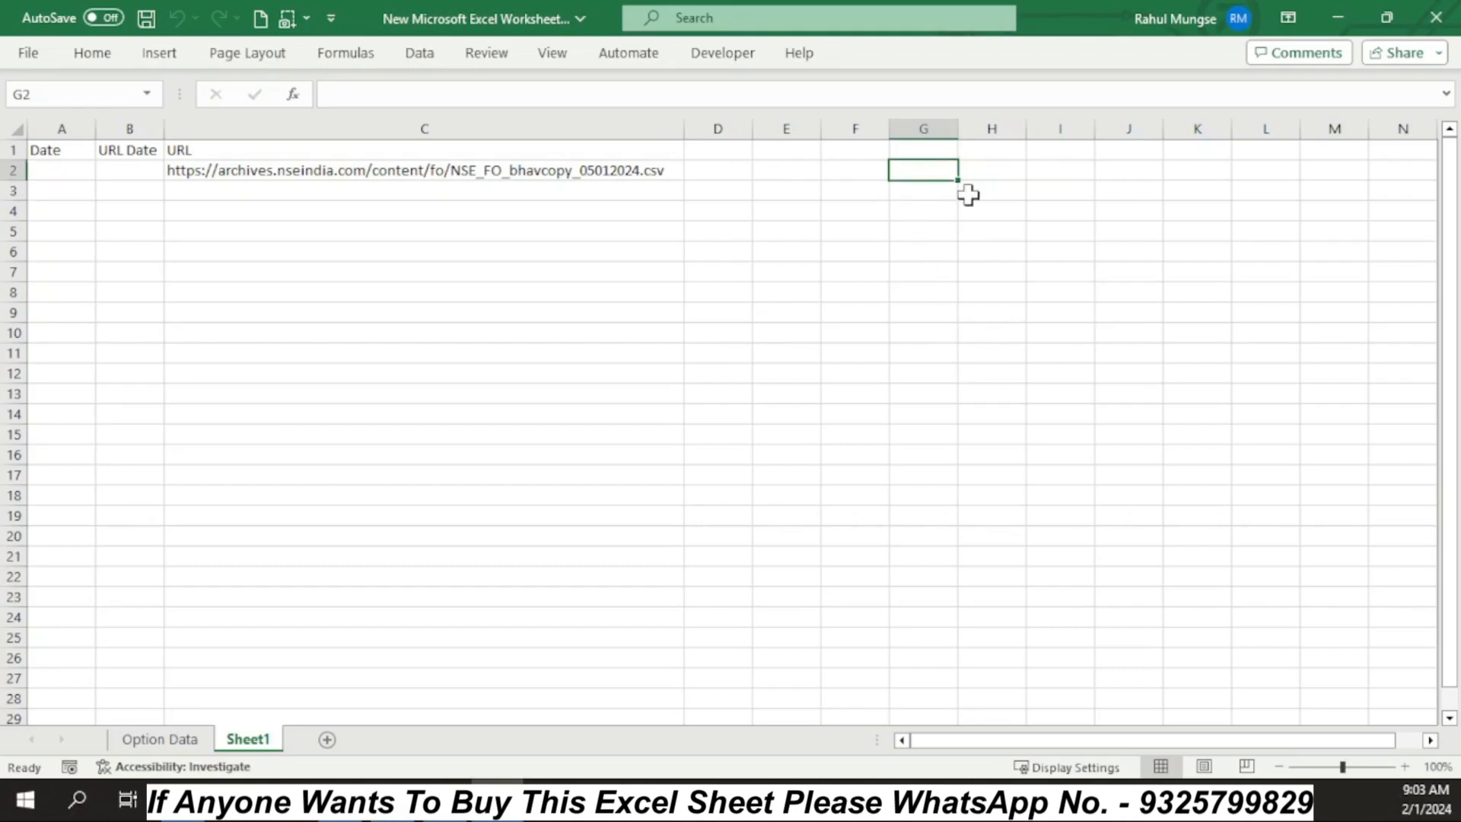
{"action": "type", "text": "22"}
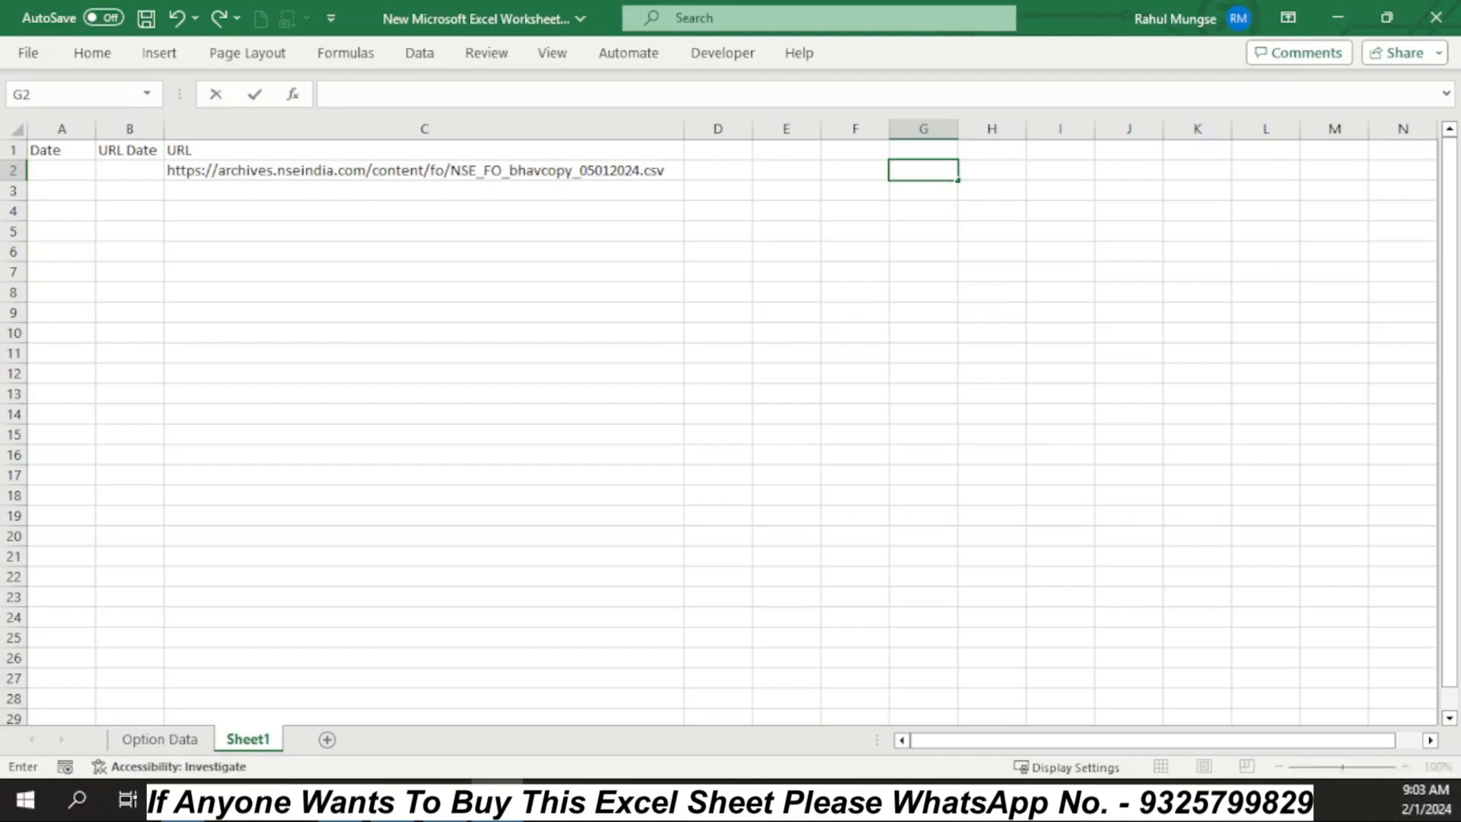
{"action": "type", "text": "22/2024"}
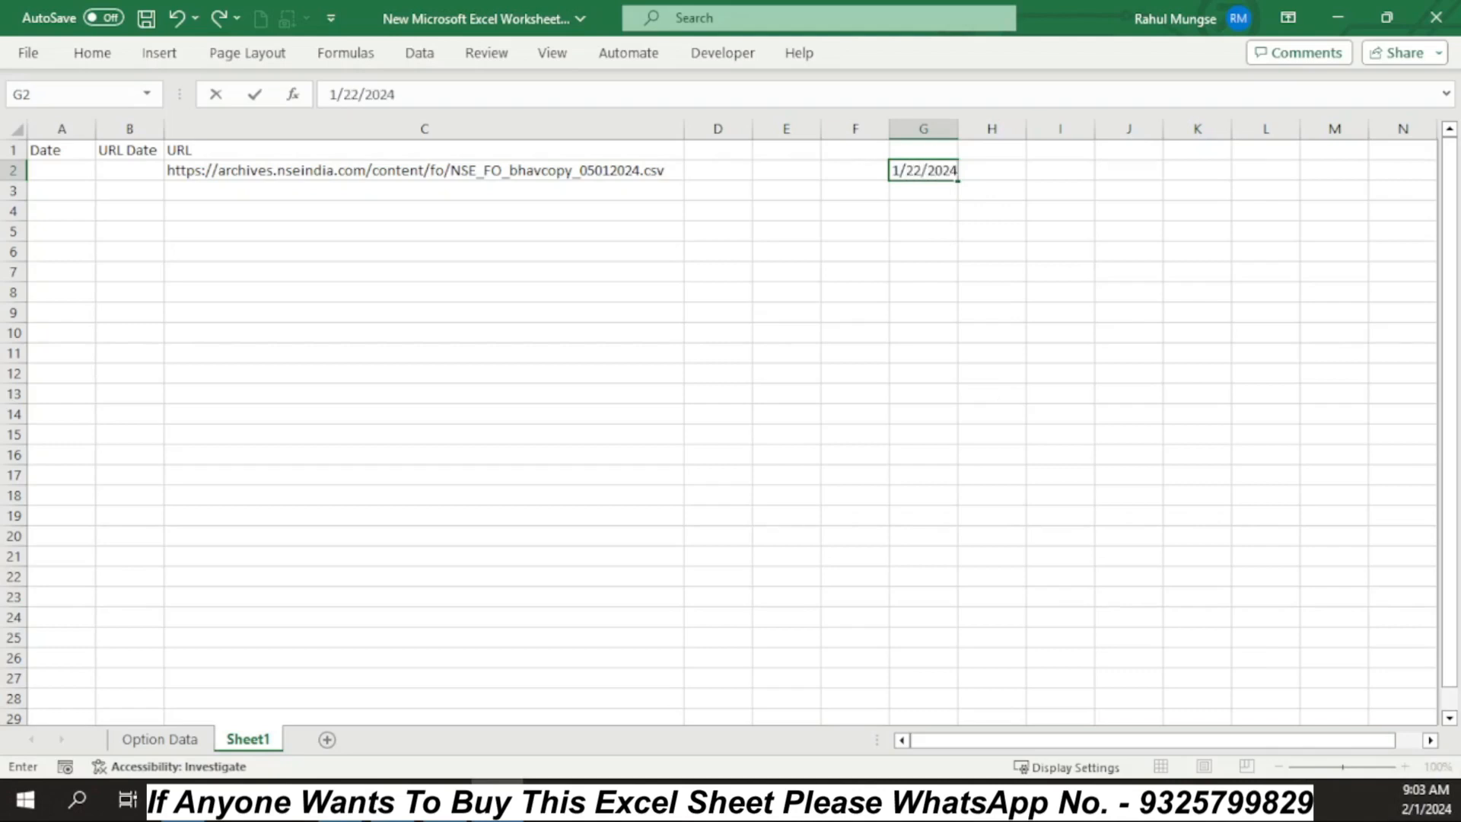
{"action": "key", "text": "Return"}
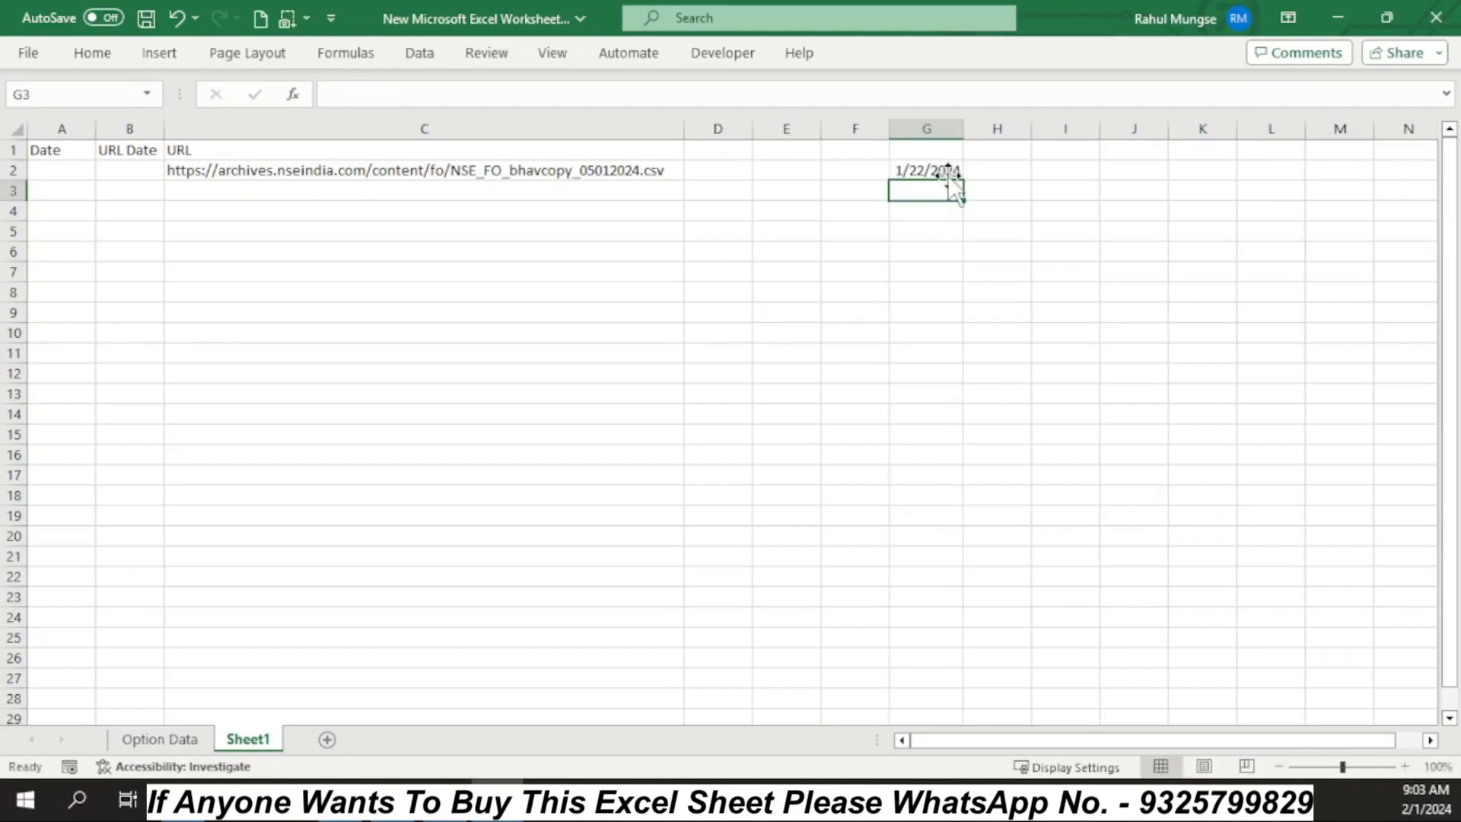
{"action": "type", "text": "1/26/2024"}
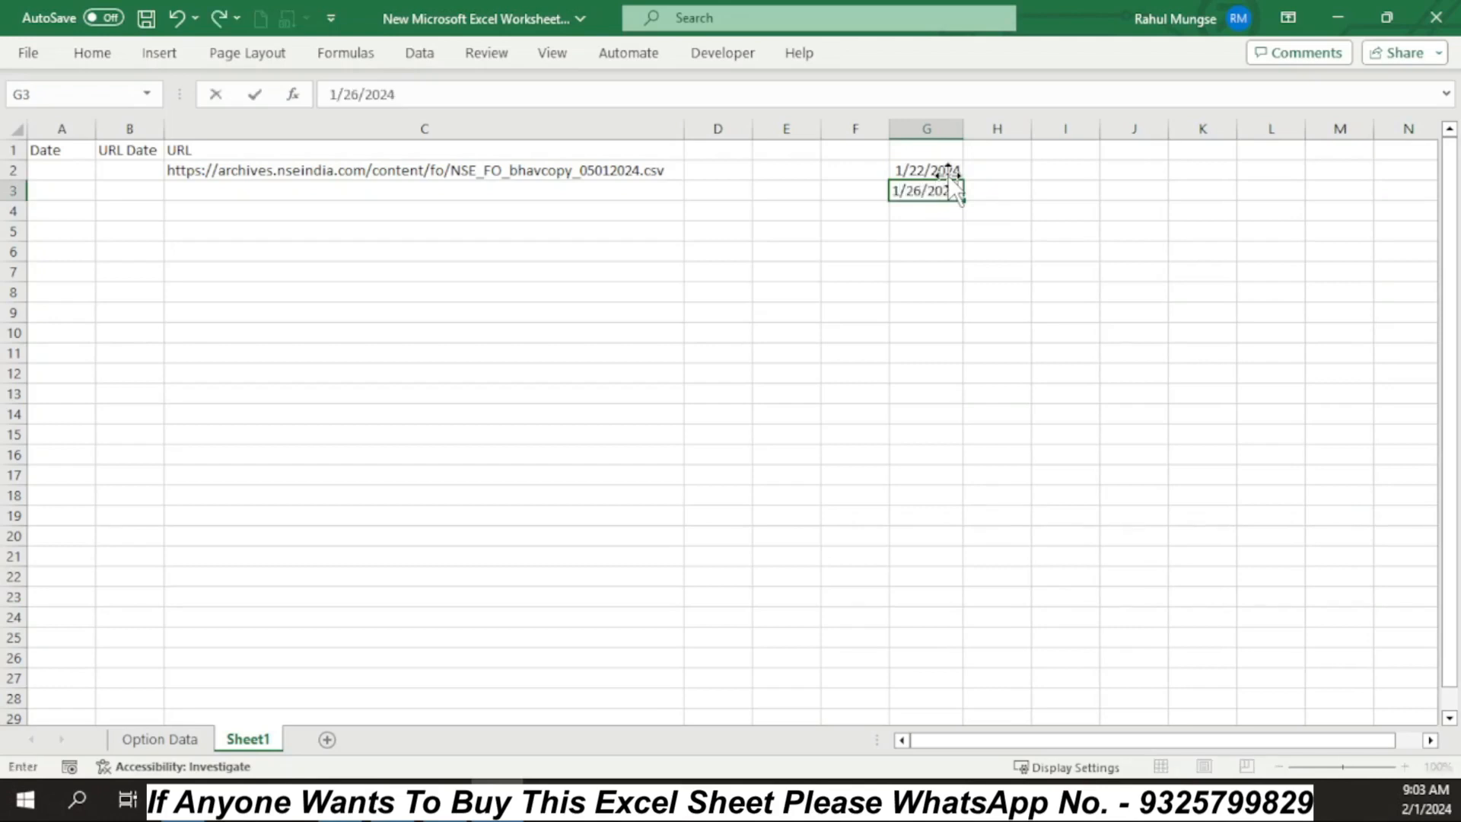
{"action": "key", "text": "Return"}
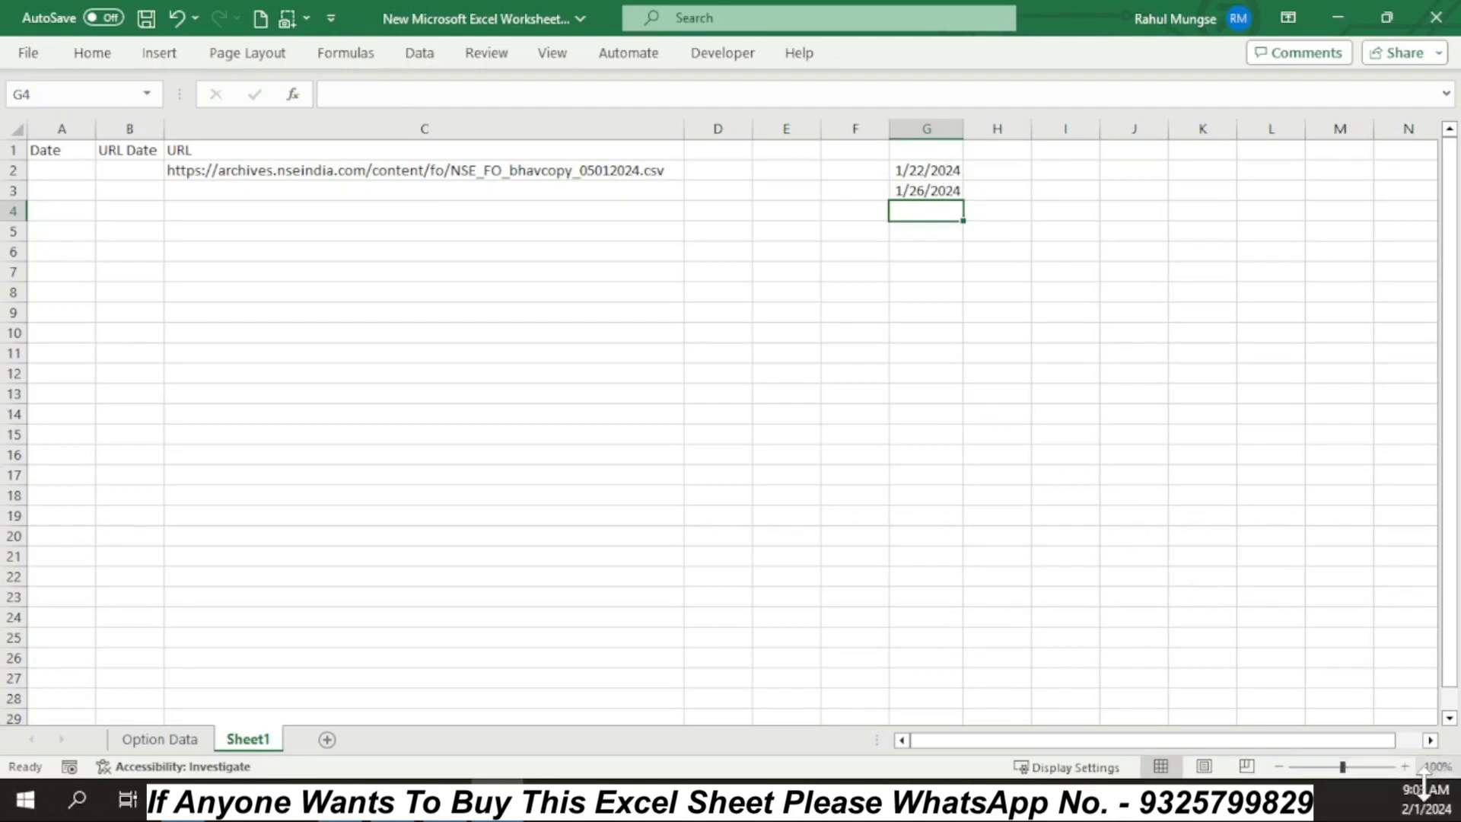
{"action": "mouse_move", "coordinate": [1424, 812]}
{"action": "type", "text": "2/"}
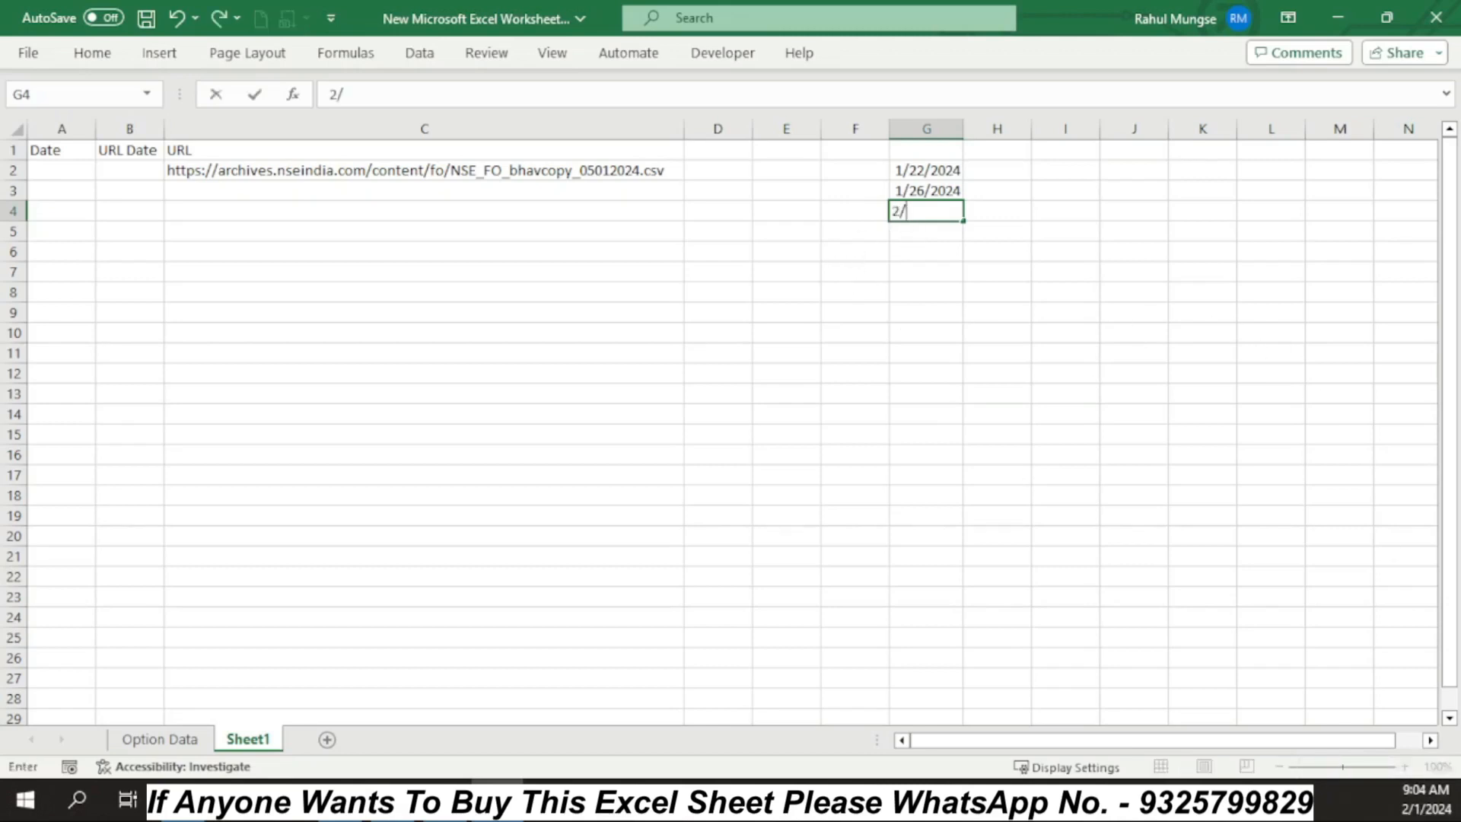
{"action": "type", "text": "1/2024"}
{"action": "key", "text": "Return"}
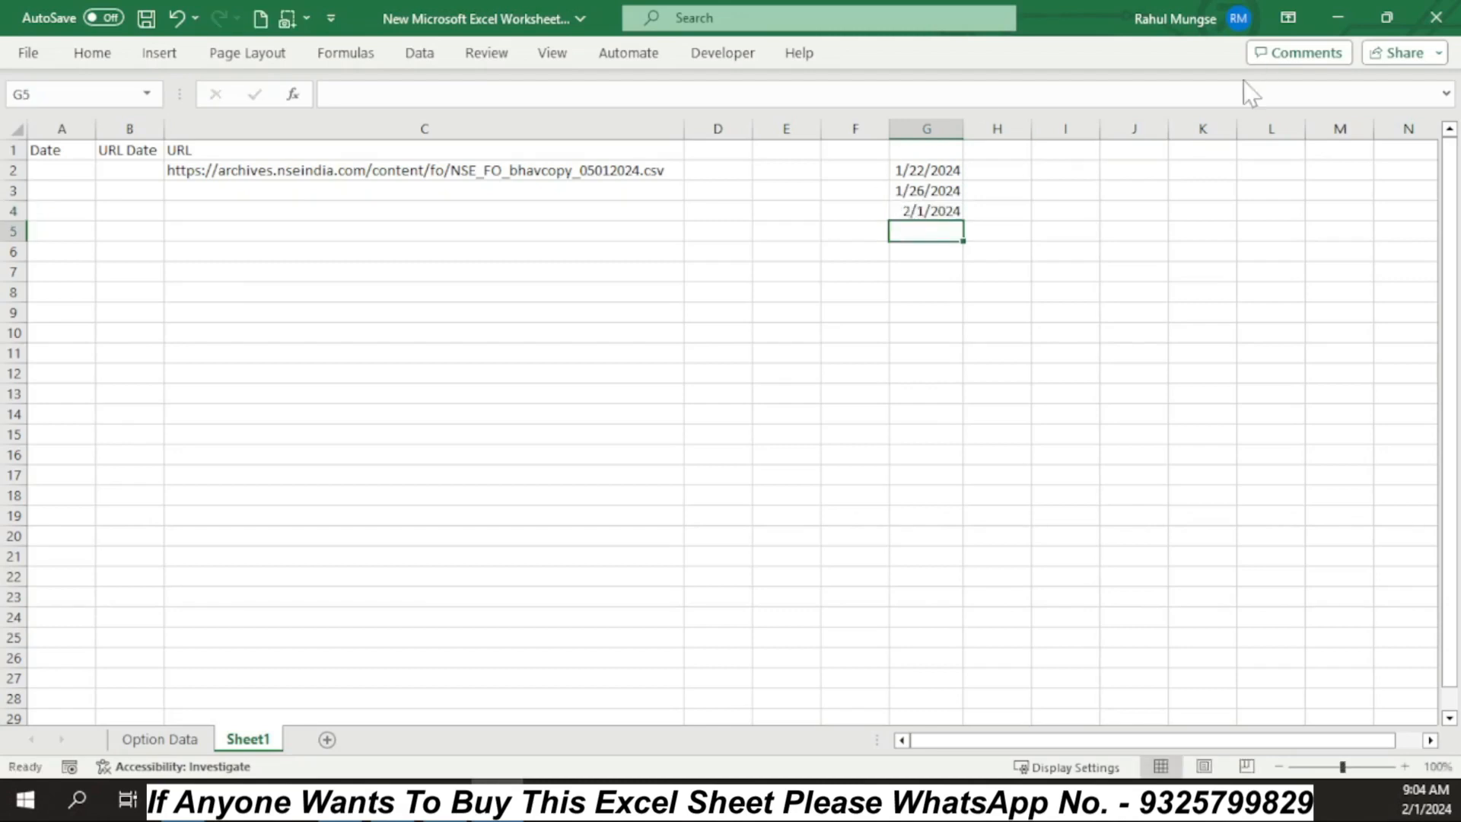
{"action": "left_click_drag", "start_coordinate": [952, 169], "coordinate": [949, 298]}
{"action": "left_click", "coordinate": [1251, 236]}
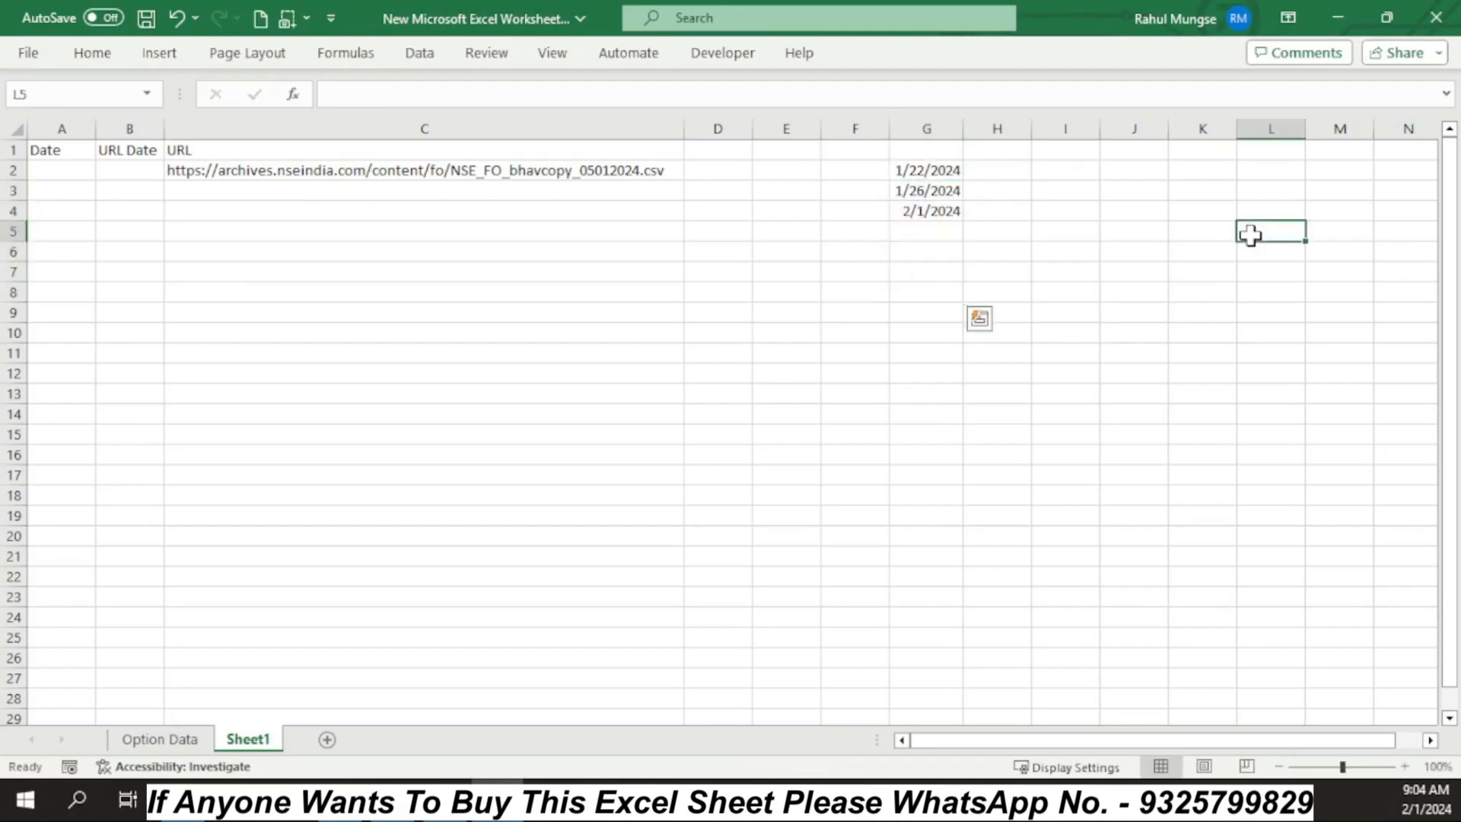
Enter the formula =WORKDAY(TODAY()+1,-1,$G$2:$G$28) in cell A2 under the Date header
{"action": "left_click", "coordinate": [50, 171]}
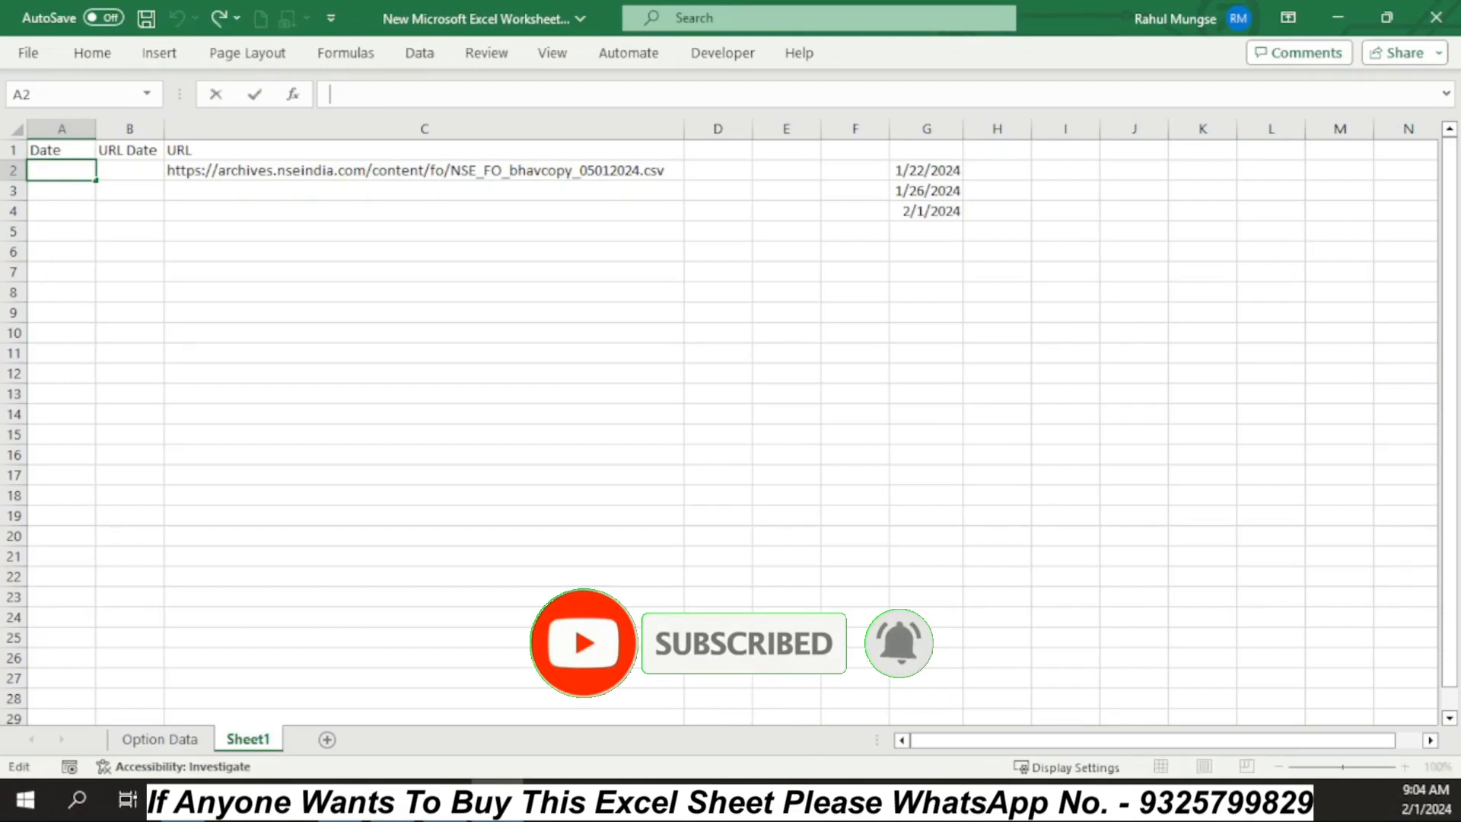
{"action": "type", "text": "=word"}
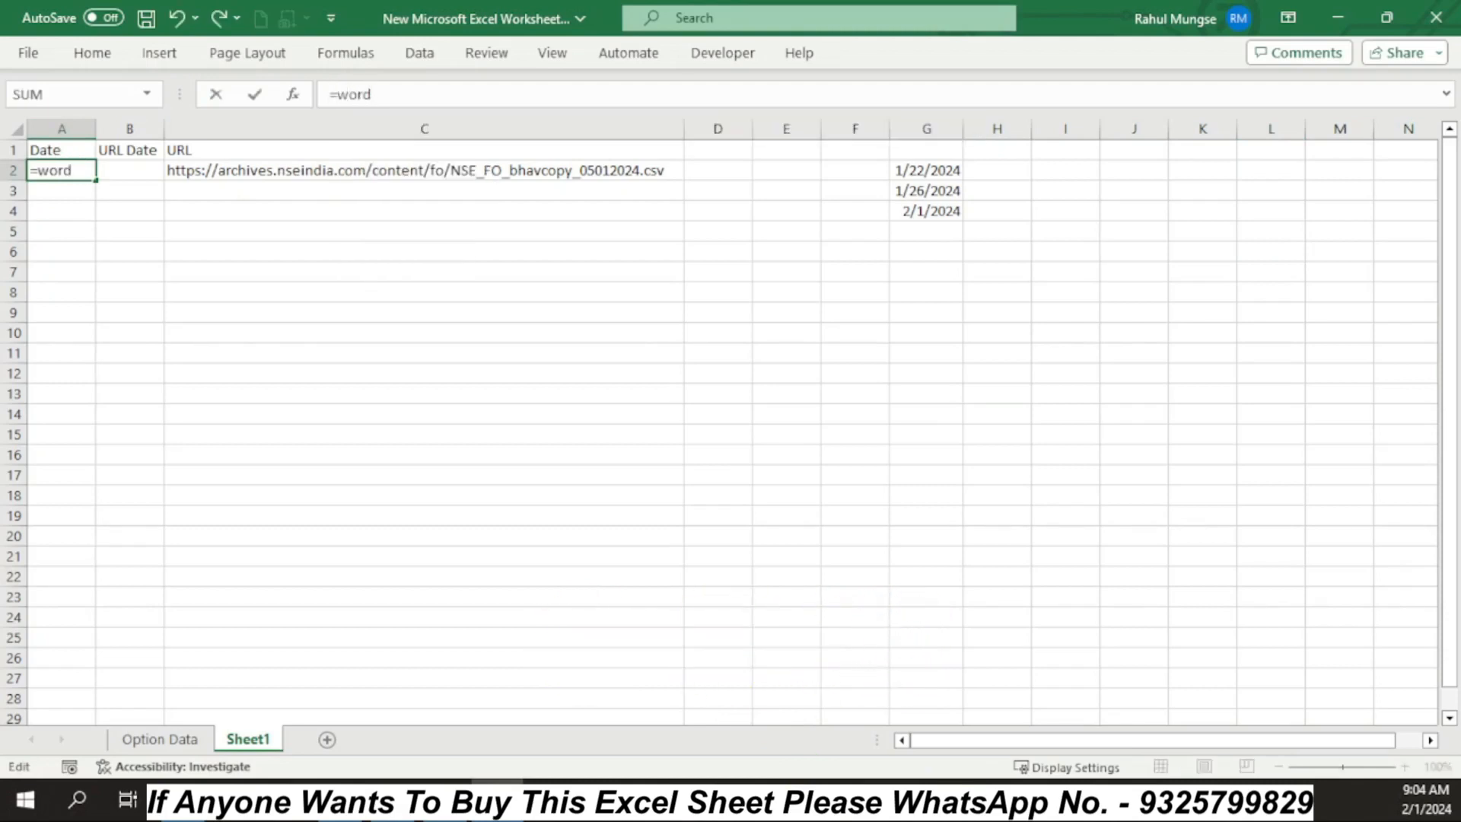
{"action": "key", "text": "BackSpace"}
{"action": "type", "text": "kd"}
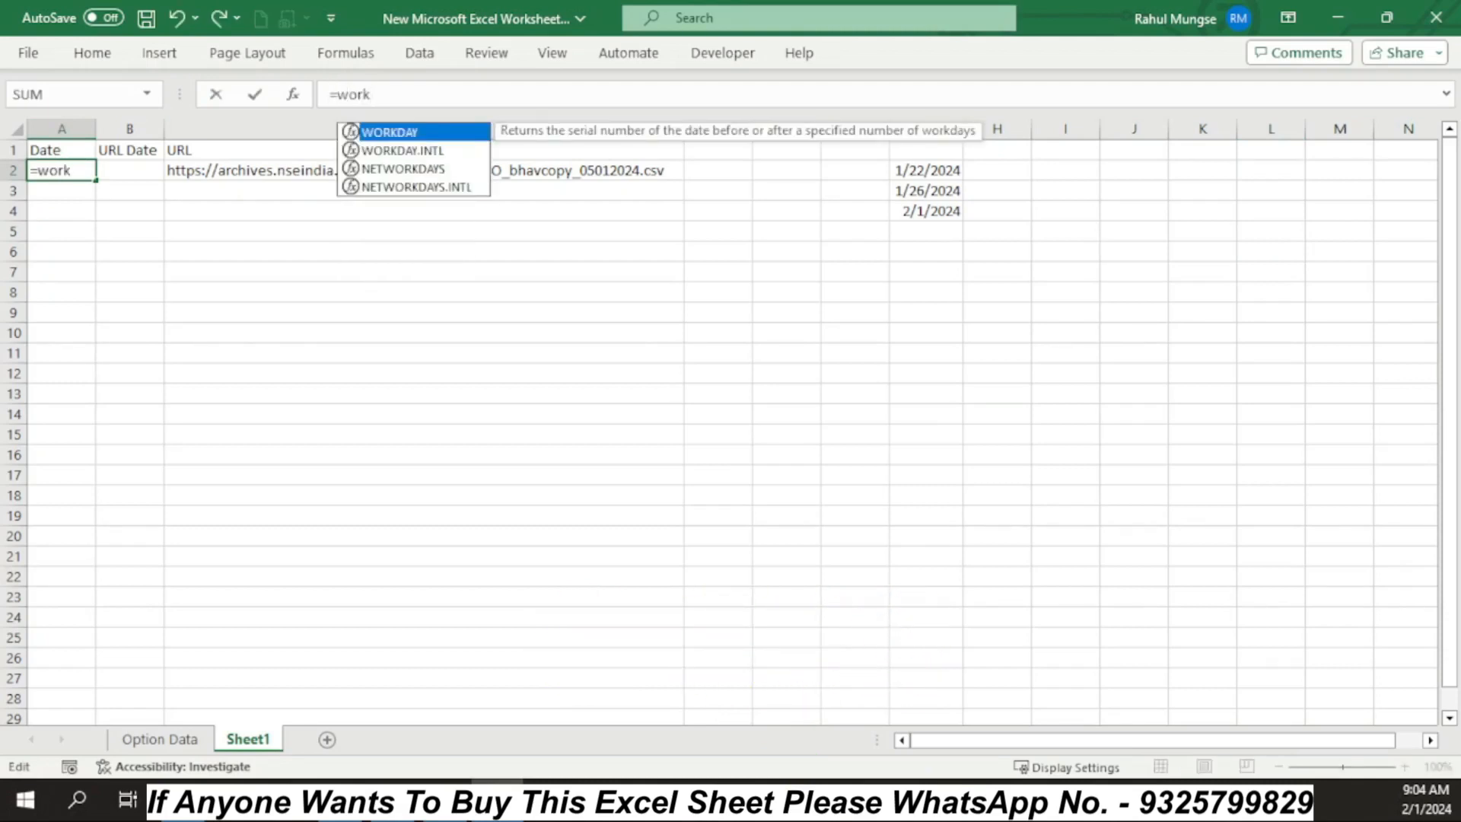
{"action": "key", "text": "Tab"}
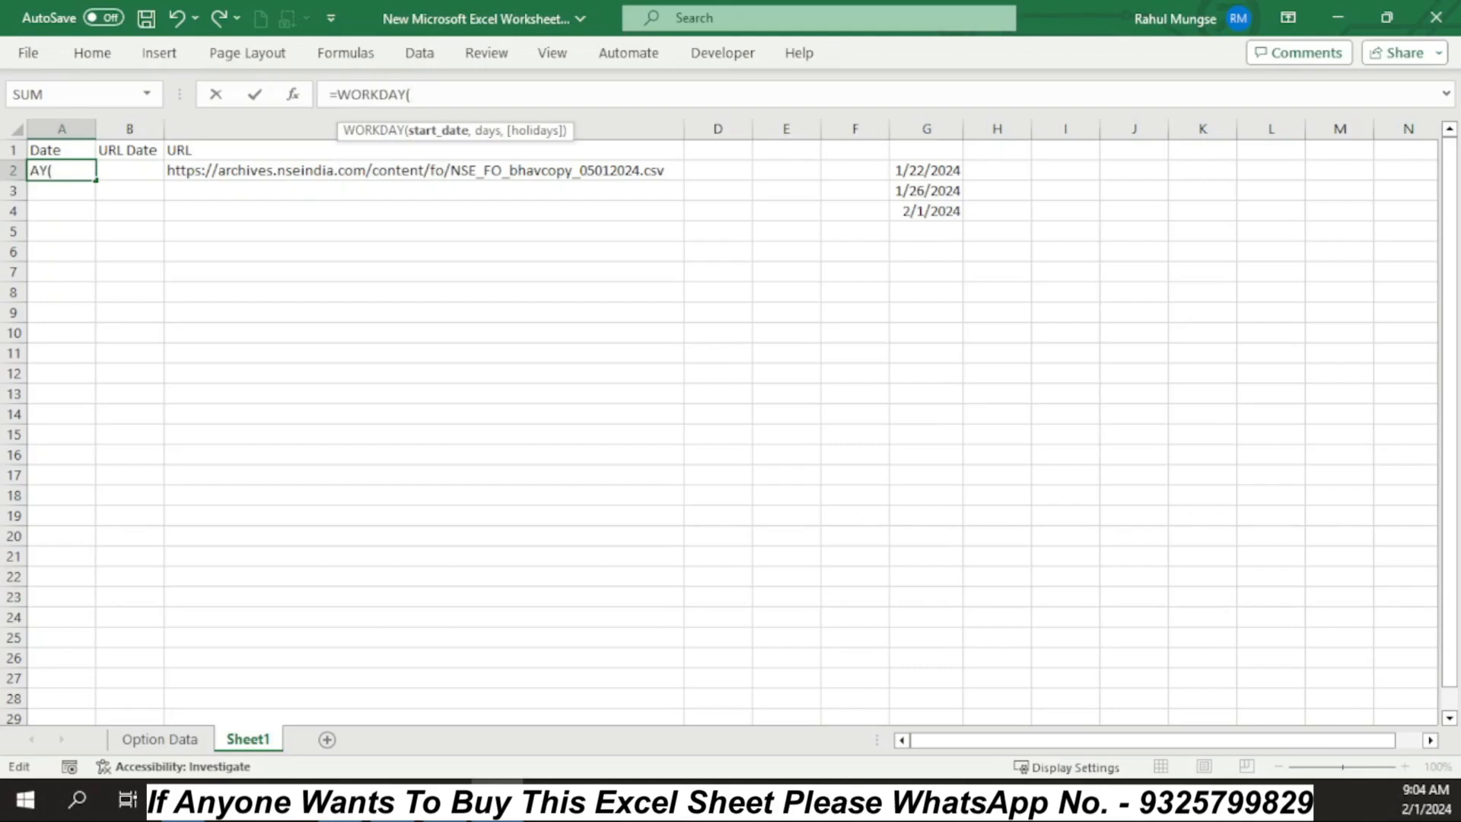
{"action": "type", "text": "today"}
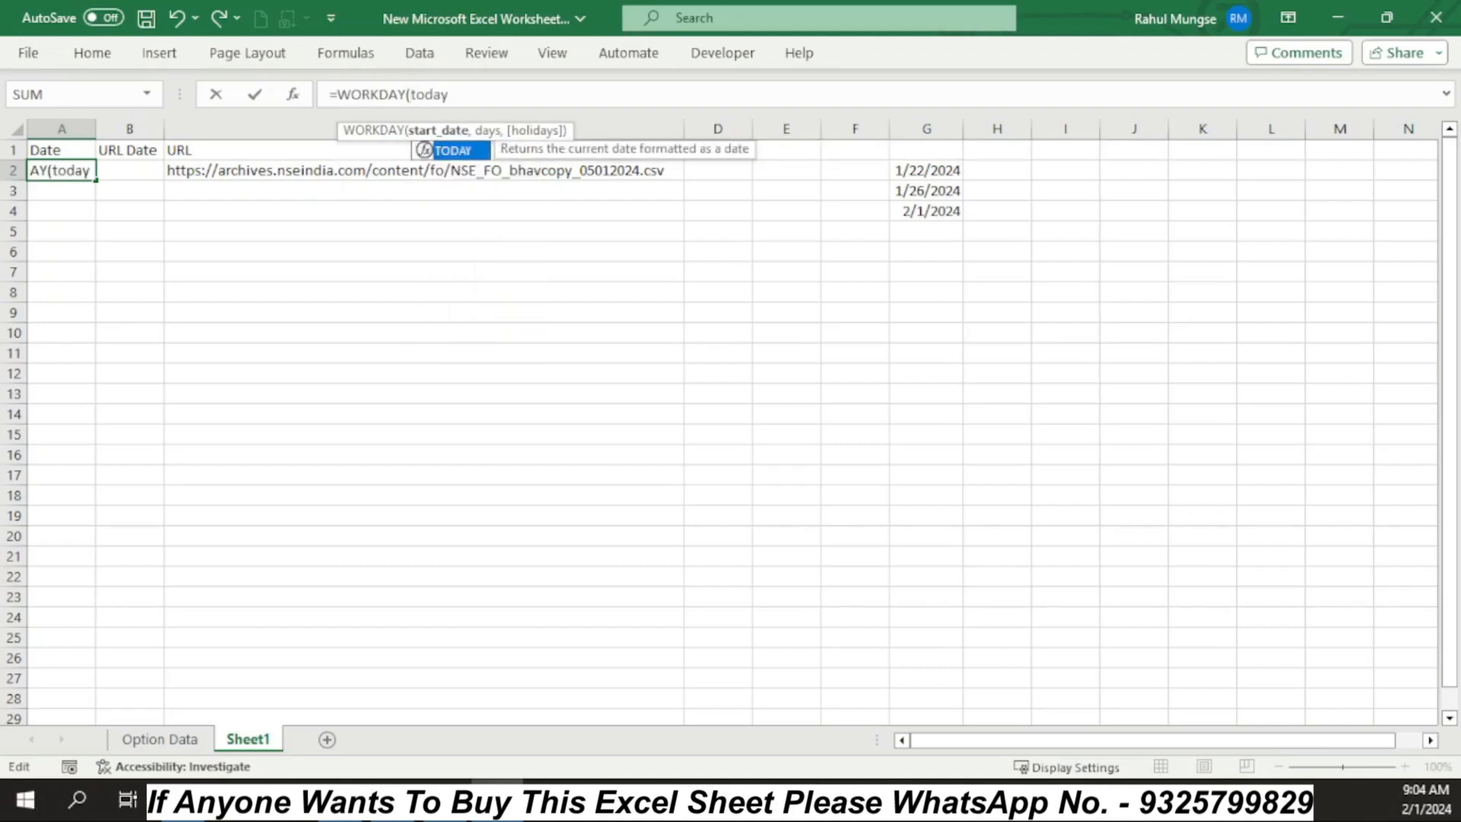
{"action": "key", "text": "Tab"}
{"action": "type", "text": ")"}
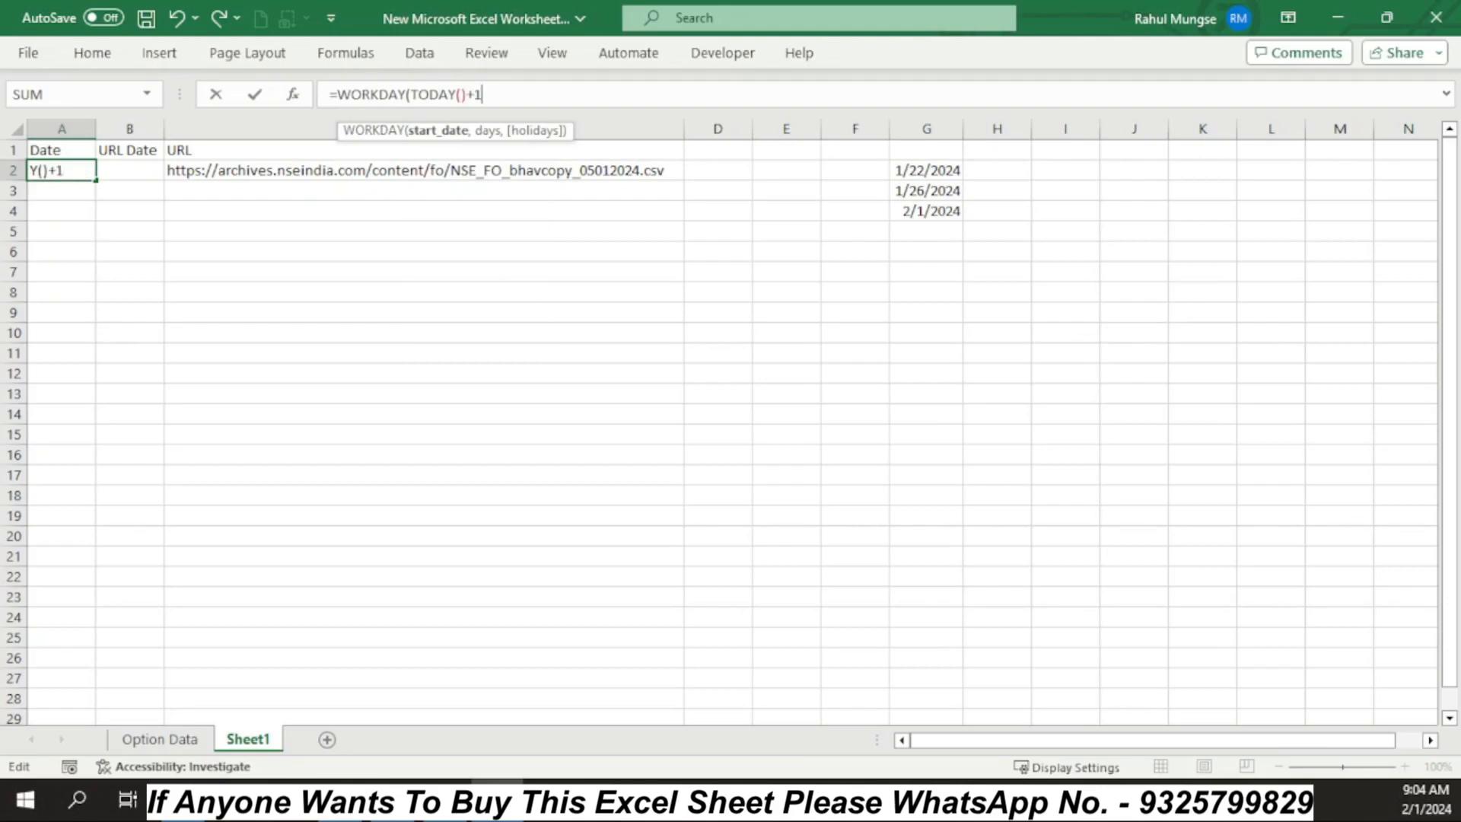
{"action": "type", "text": "+1, -1"}
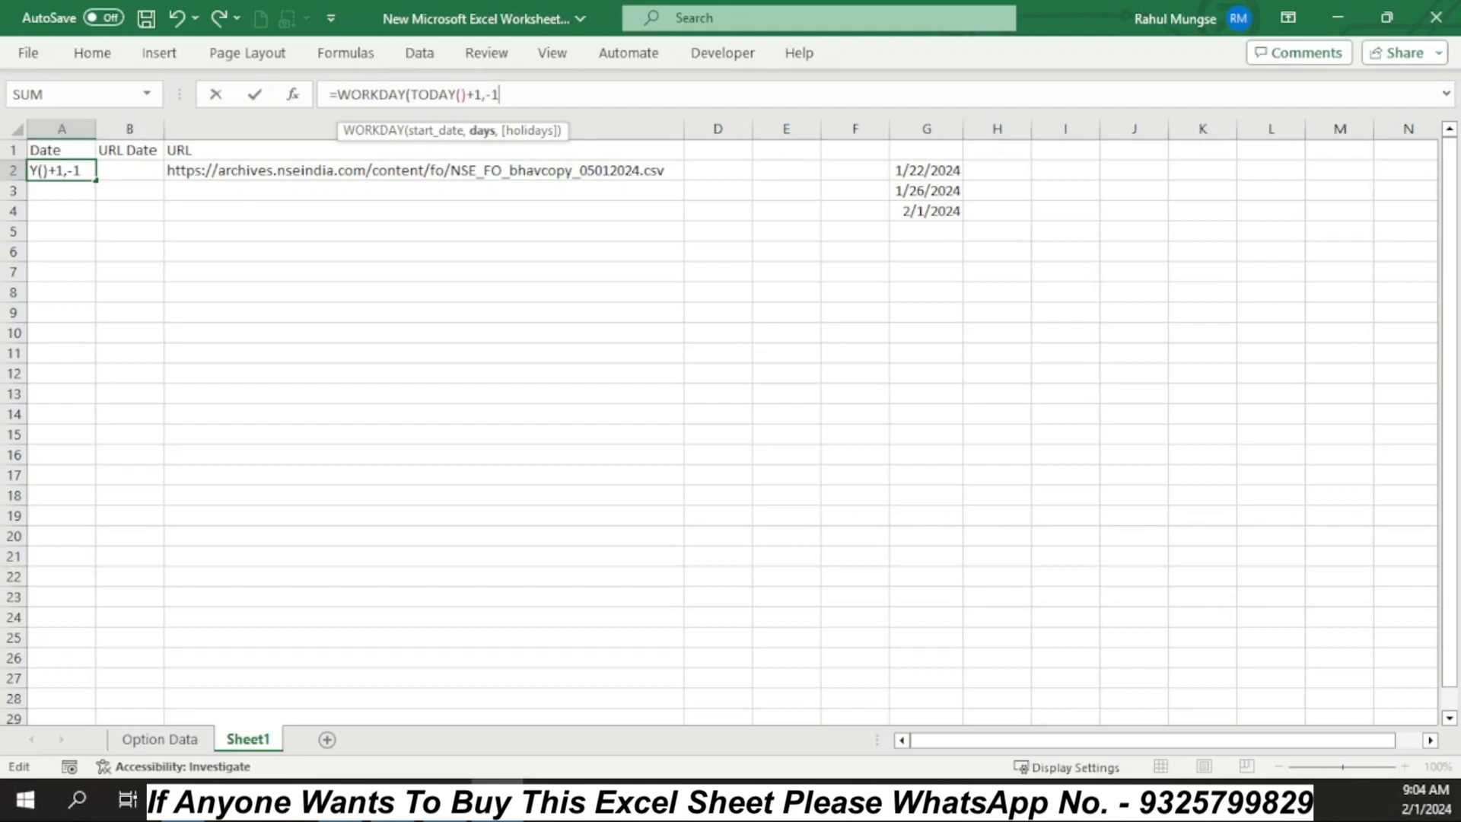
{"action": "type", "text": ","}
{"action": "left_click_drag", "start_coordinate": [933, 163], "coordinate": [935, 703]}
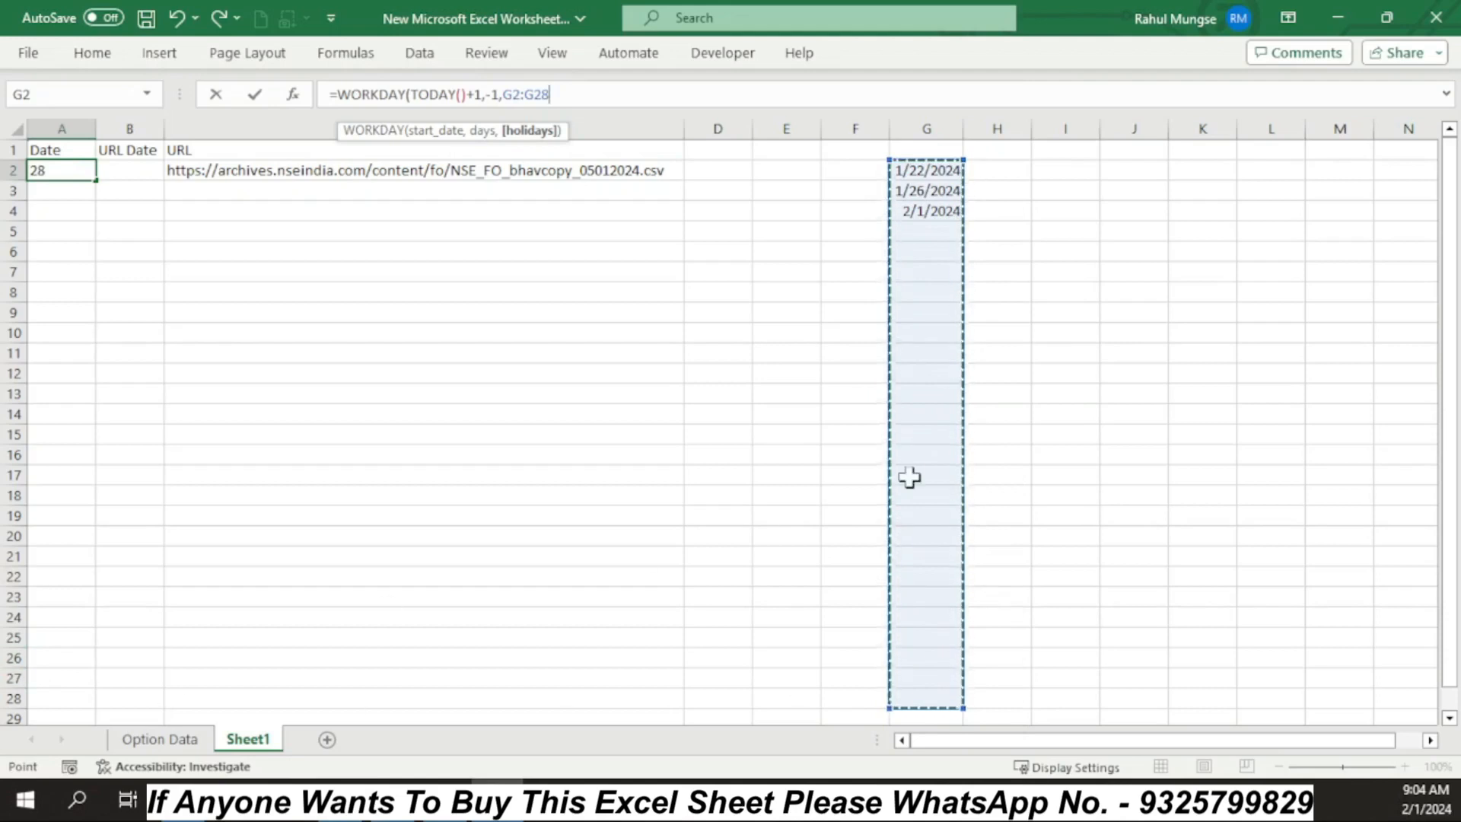
{"action": "key", "text": "F4"}
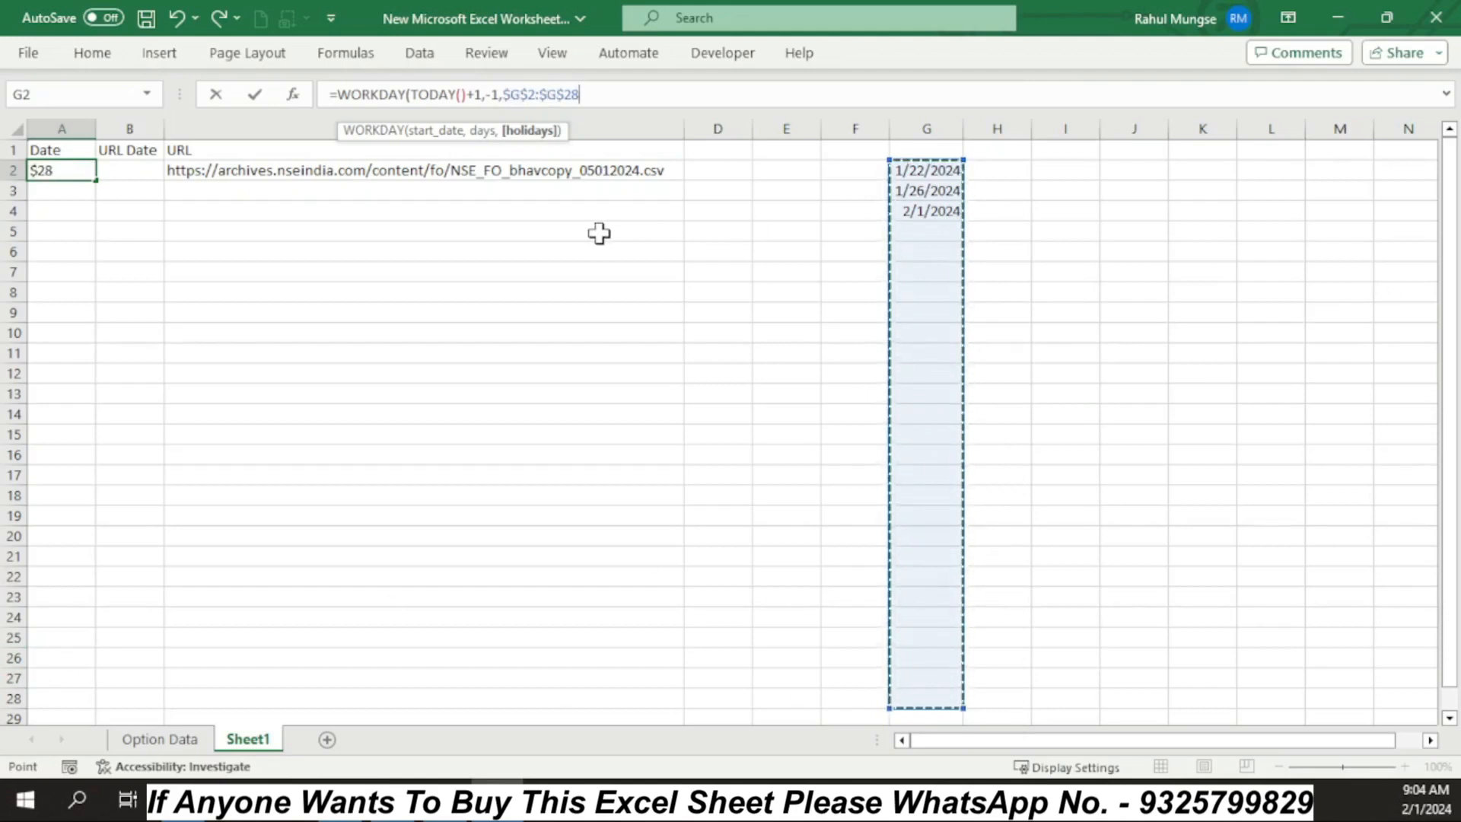
{"action": "type", "text": ")"}
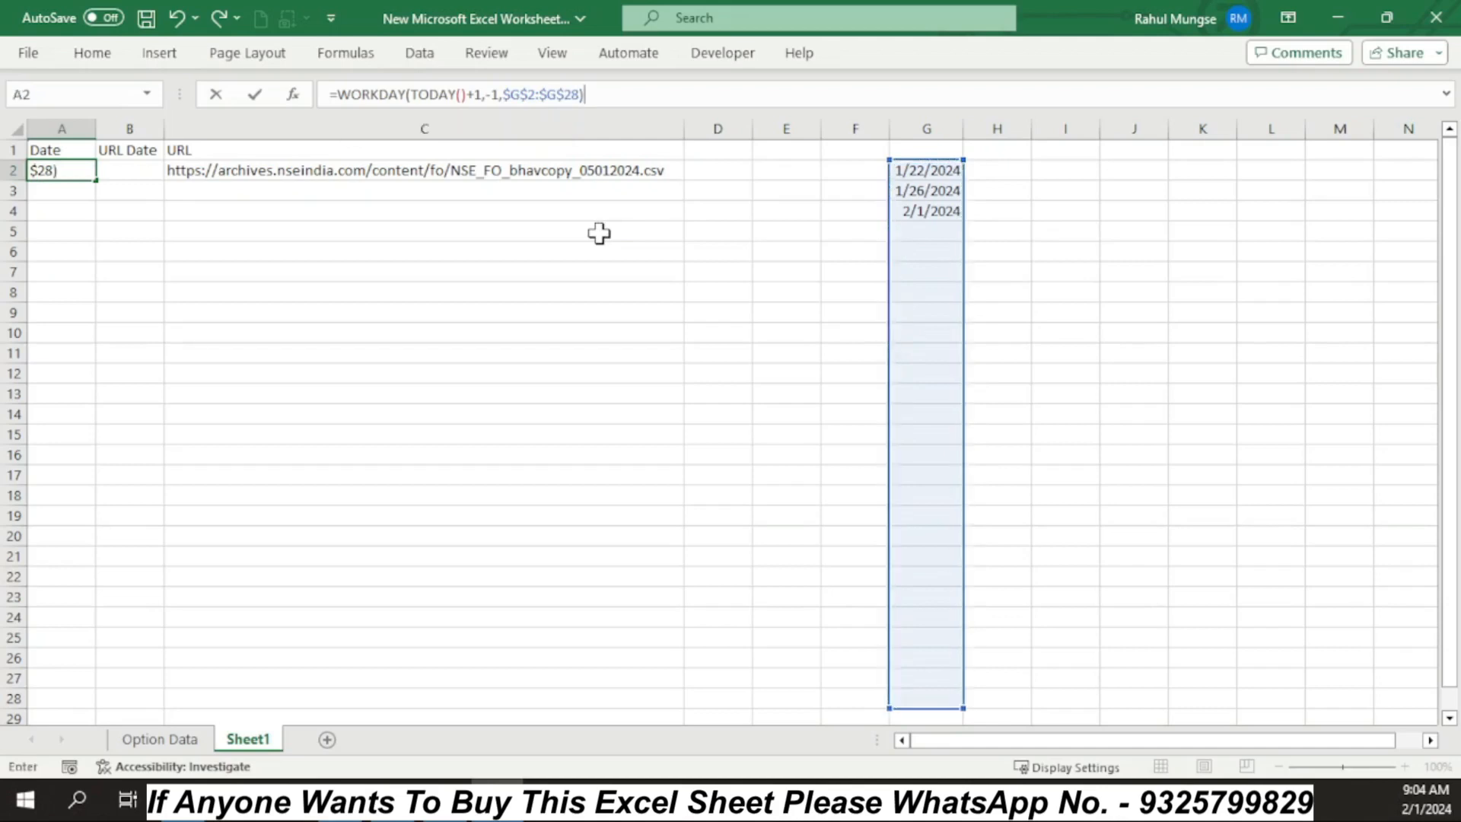
{"action": "key", "text": "Return"}
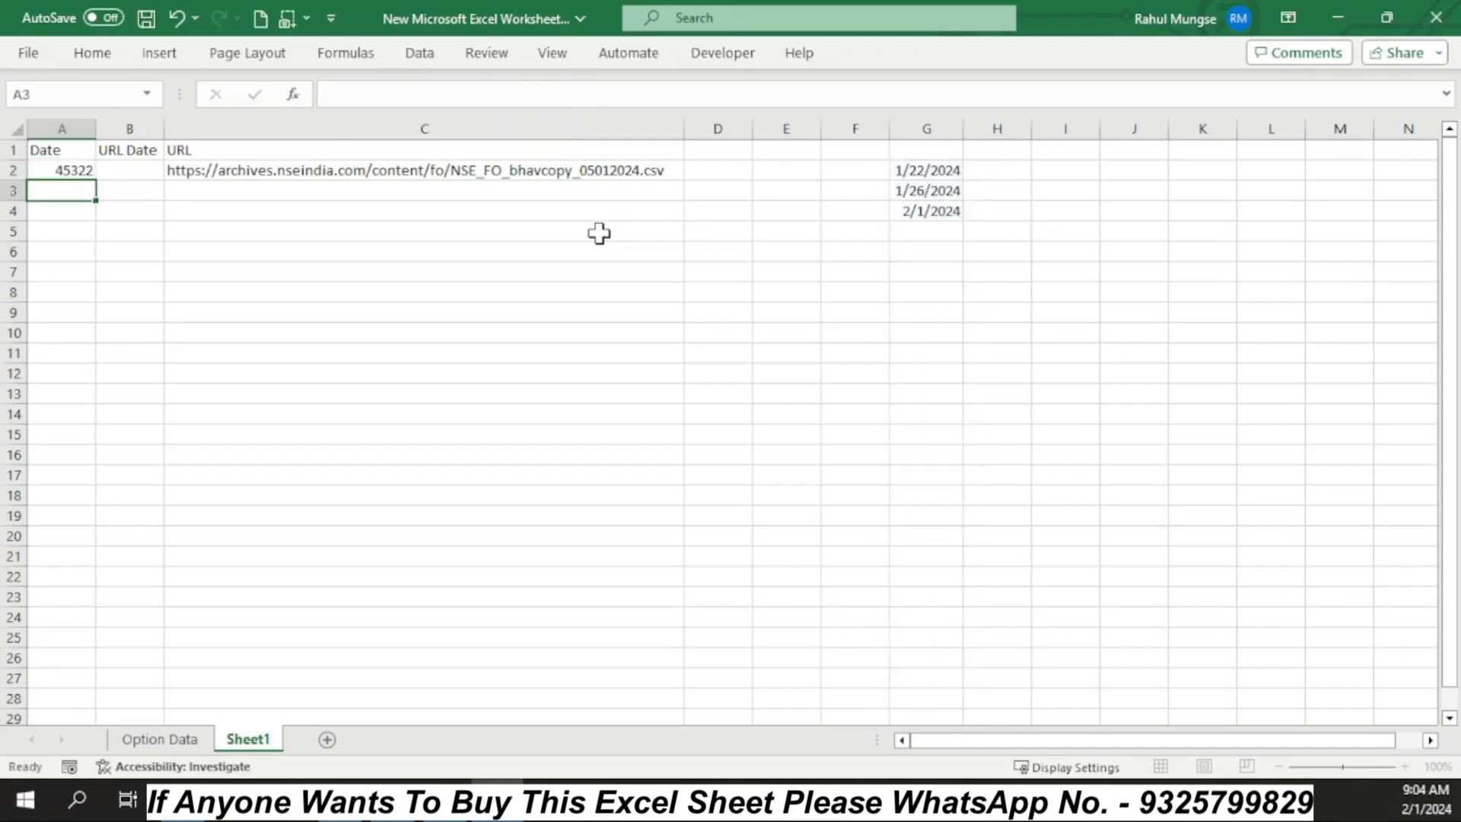
Format the whole of column A with the Date number category
{"action": "left_click", "coordinate": [62, 172]}
{"action": "right_click", "coordinate": [62, 171]}
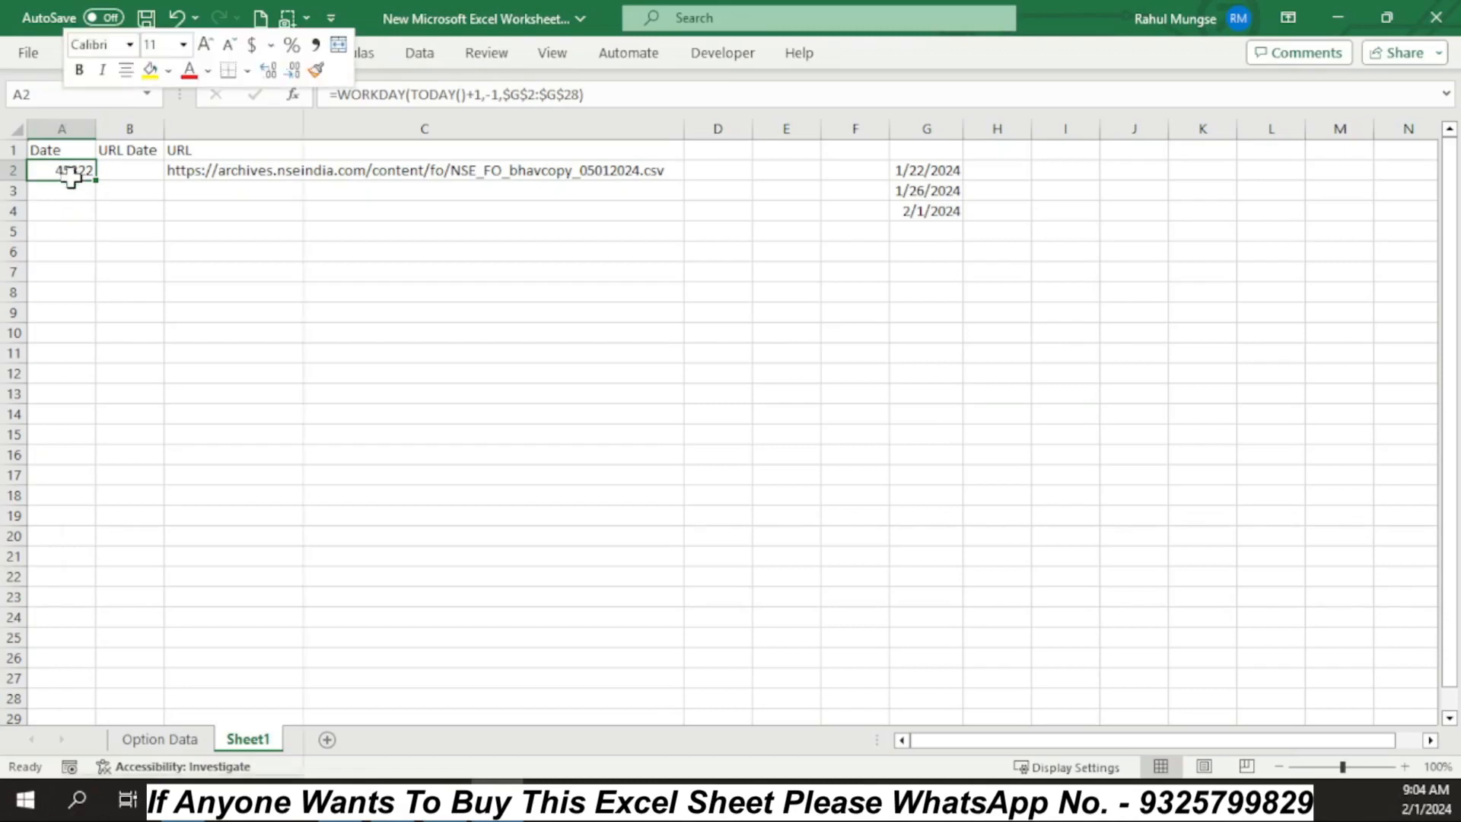
{"action": "key", "text": "Escape"}
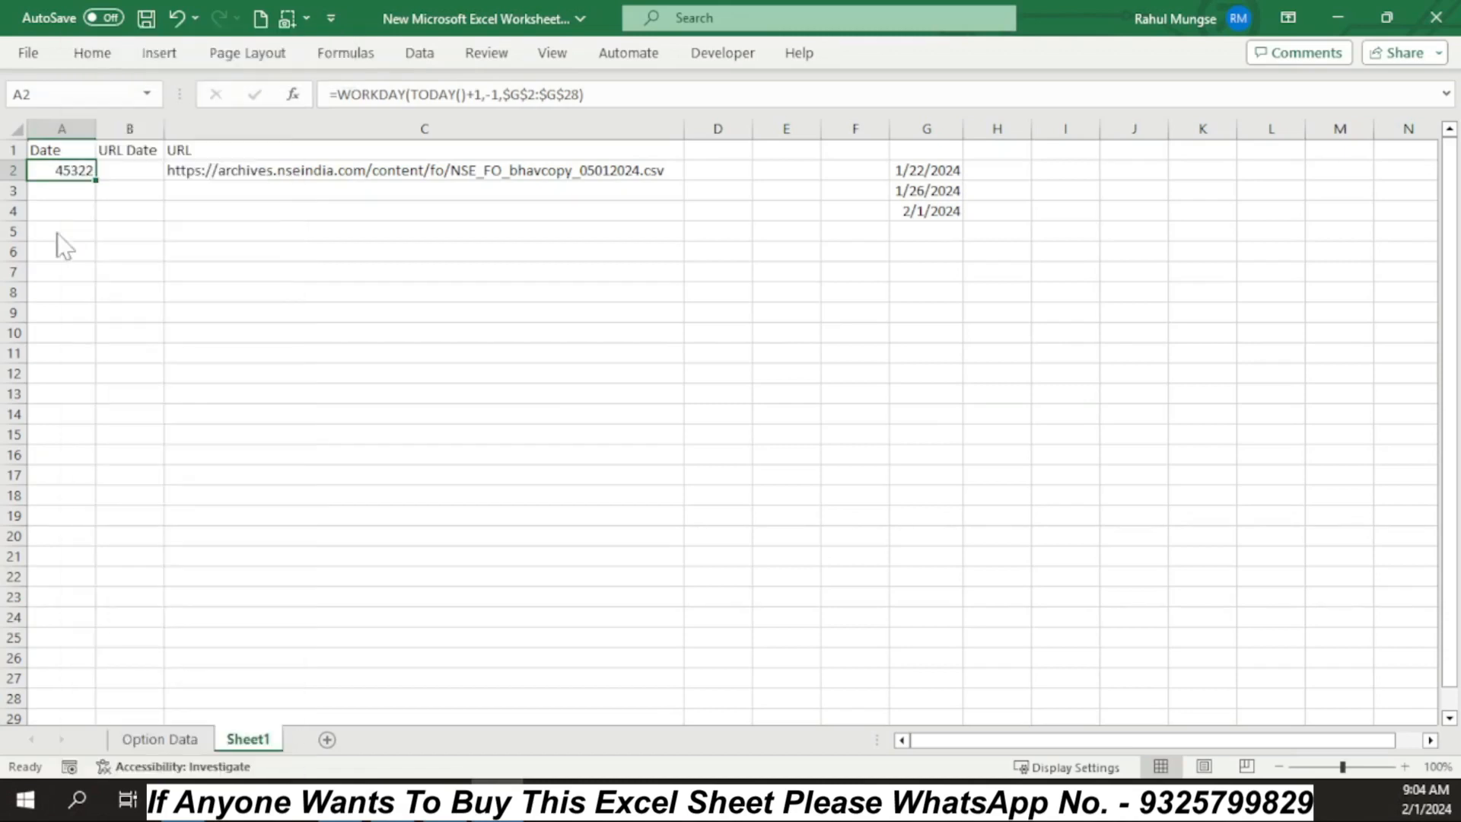
{"action": "left_click", "coordinate": [71, 116]}
{"action": "right_click", "coordinate": [79, 145]}
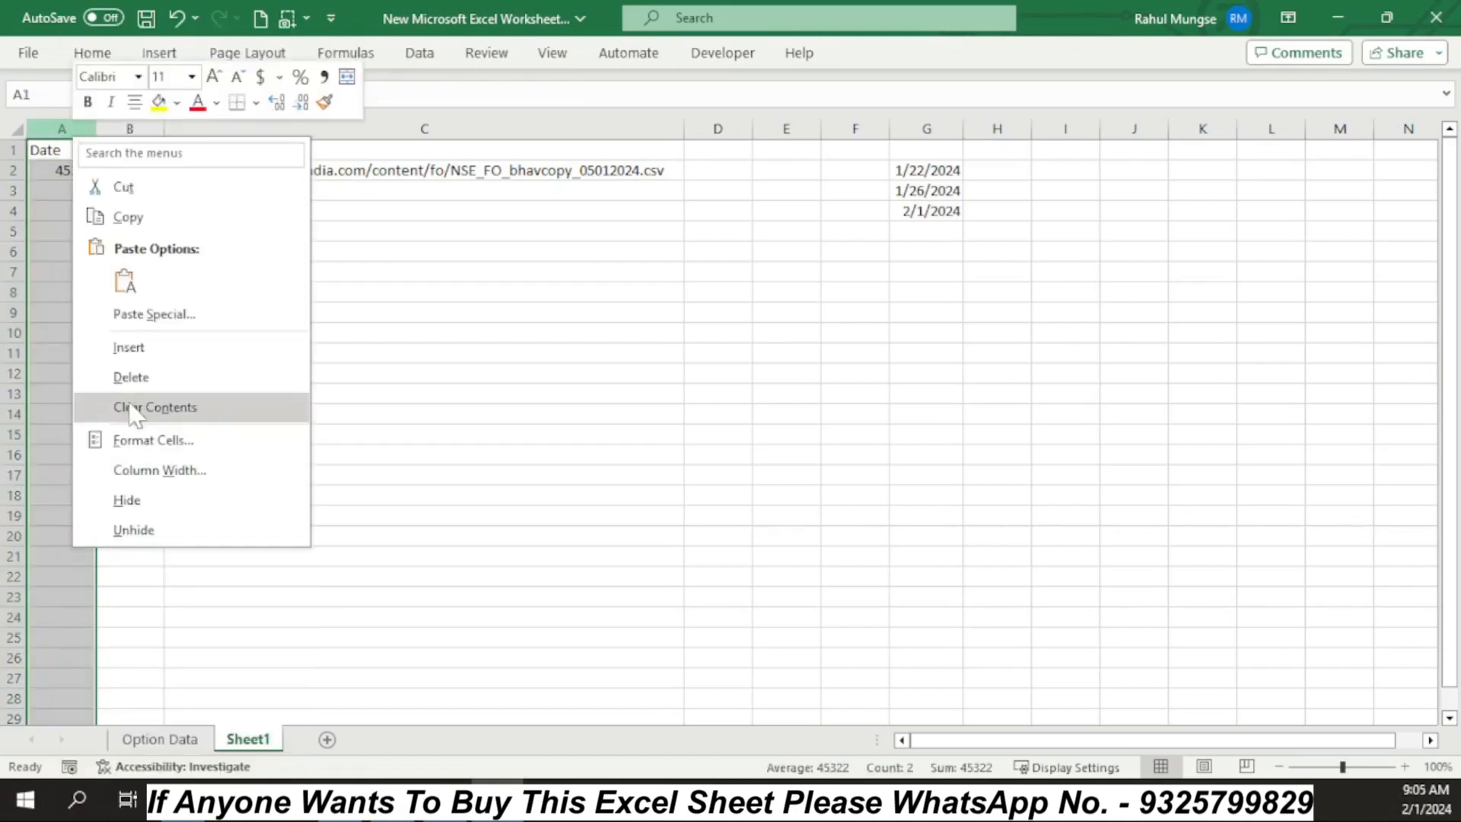
{"action": "key", "text": "Escape"}
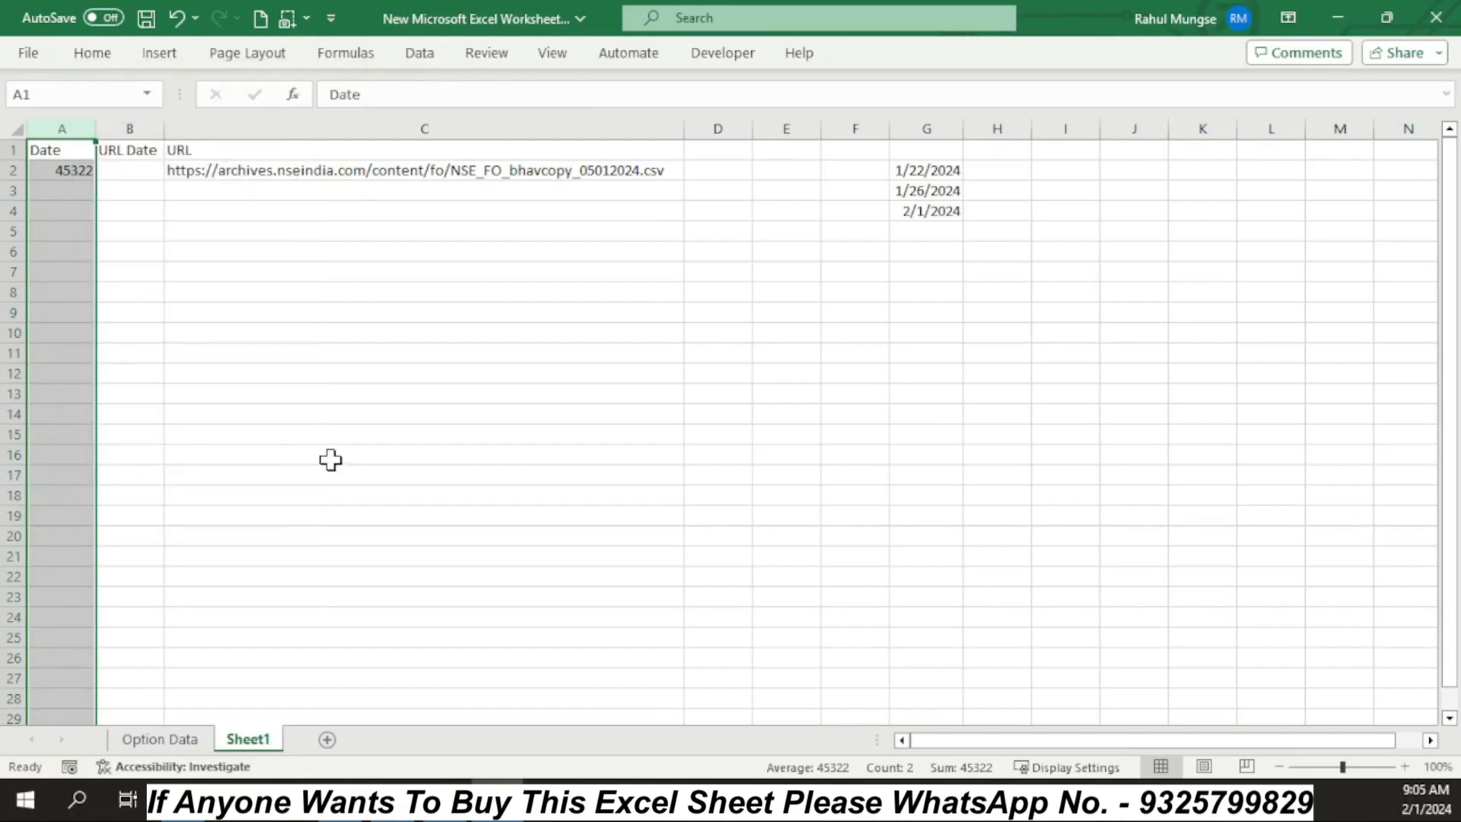
{"action": "key", "text": "ctrl+1"}
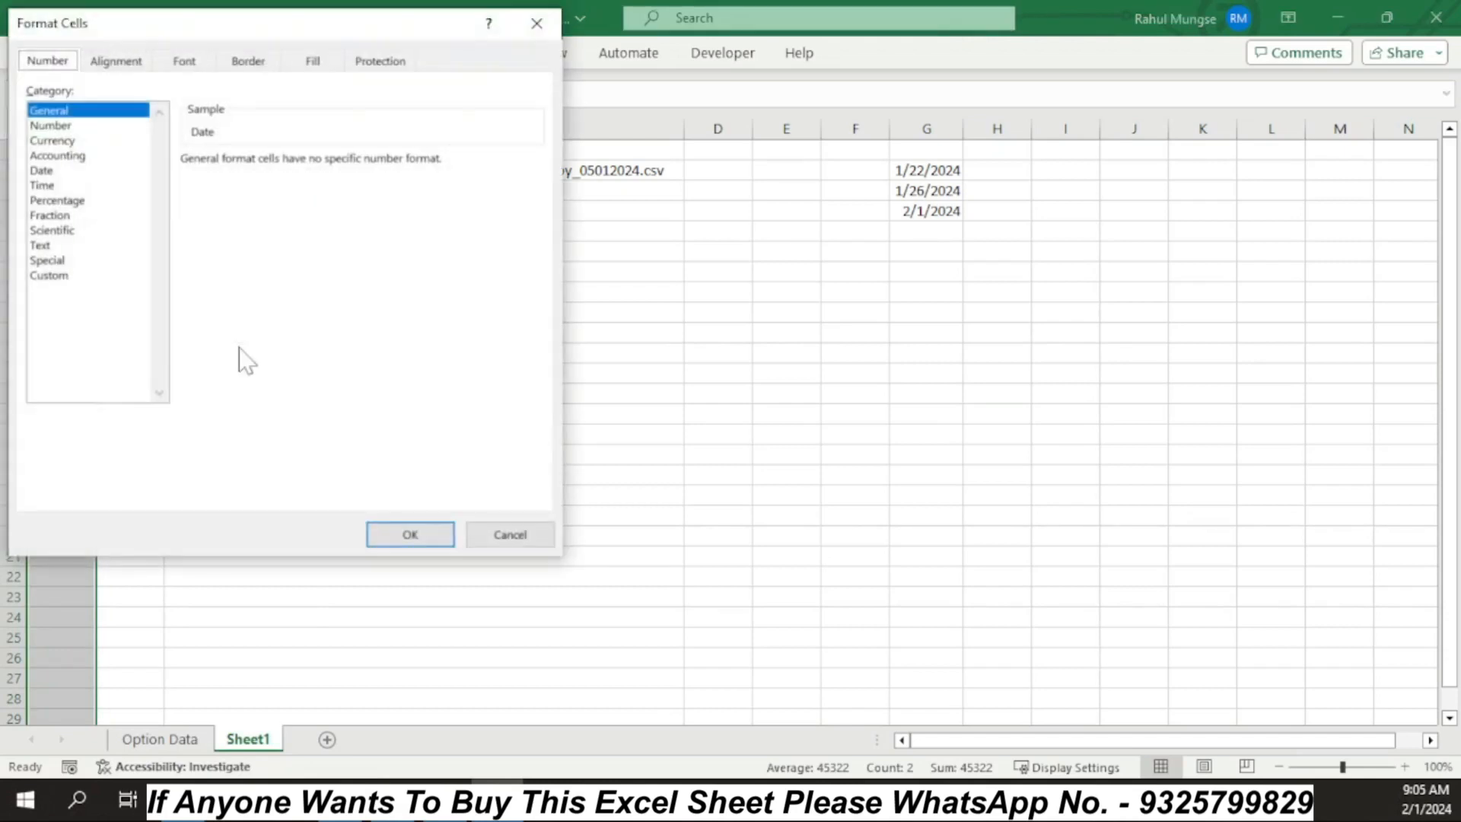
{"action": "left_click", "coordinate": [53, 171]}
{"action": "left_click", "coordinate": [415, 535]}
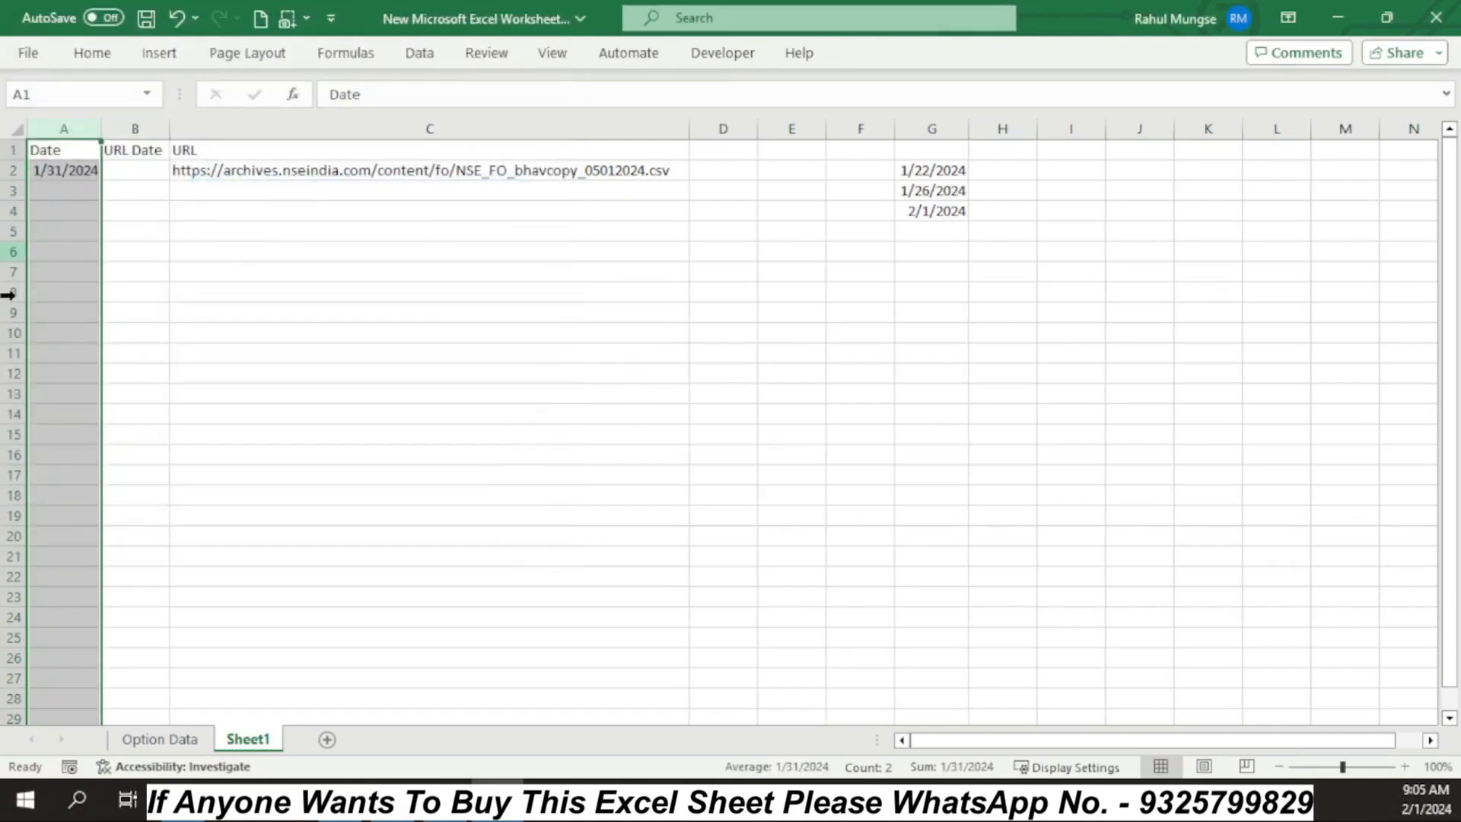
Enter the formula =WORKDAY(A2,-1,$G$2:$G$28) in cell A3 and reselect that cell
{"action": "left_click", "coordinate": [67, 192]}
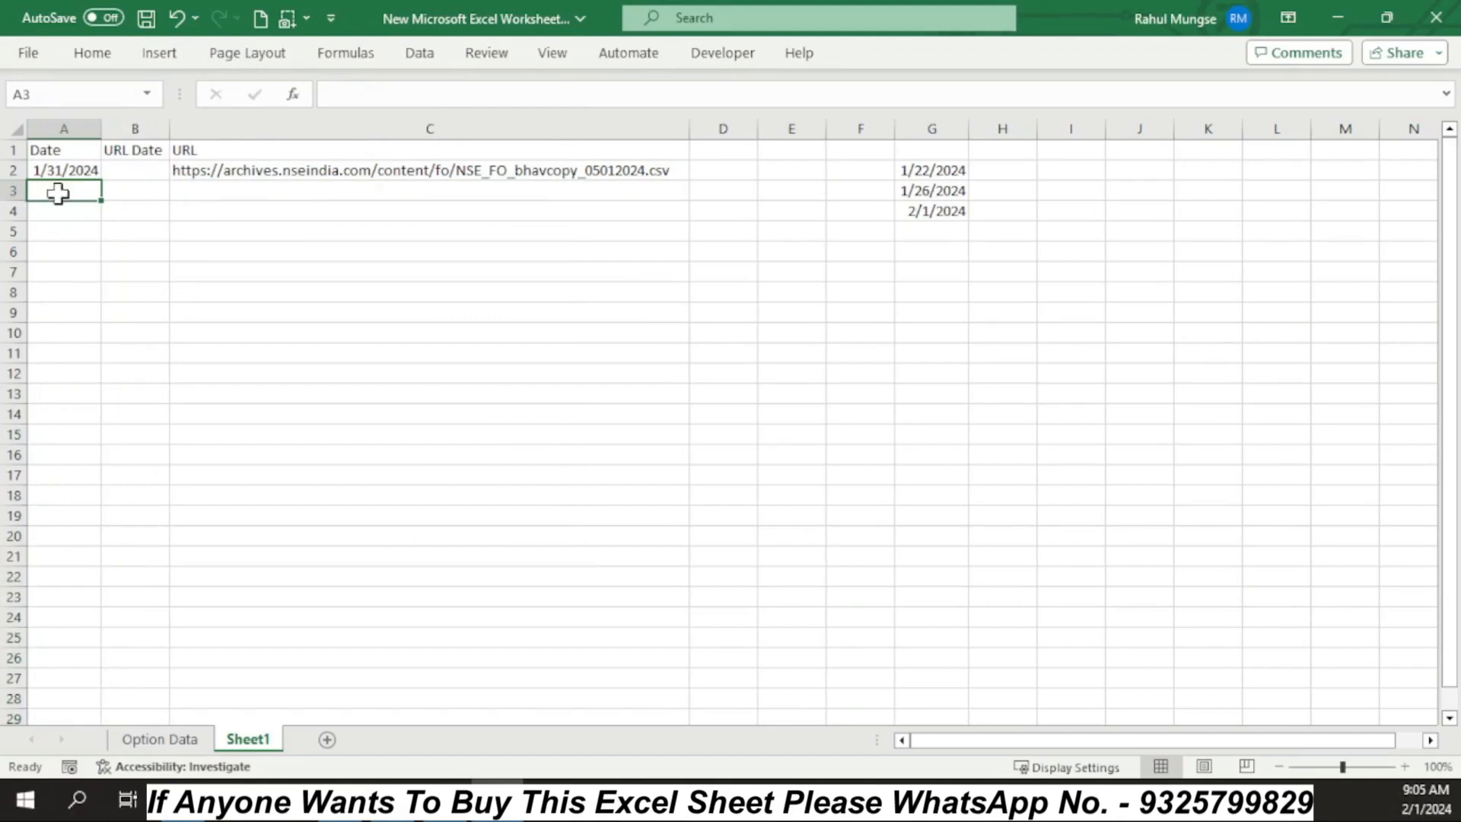
{"action": "type", "text": "=w"}
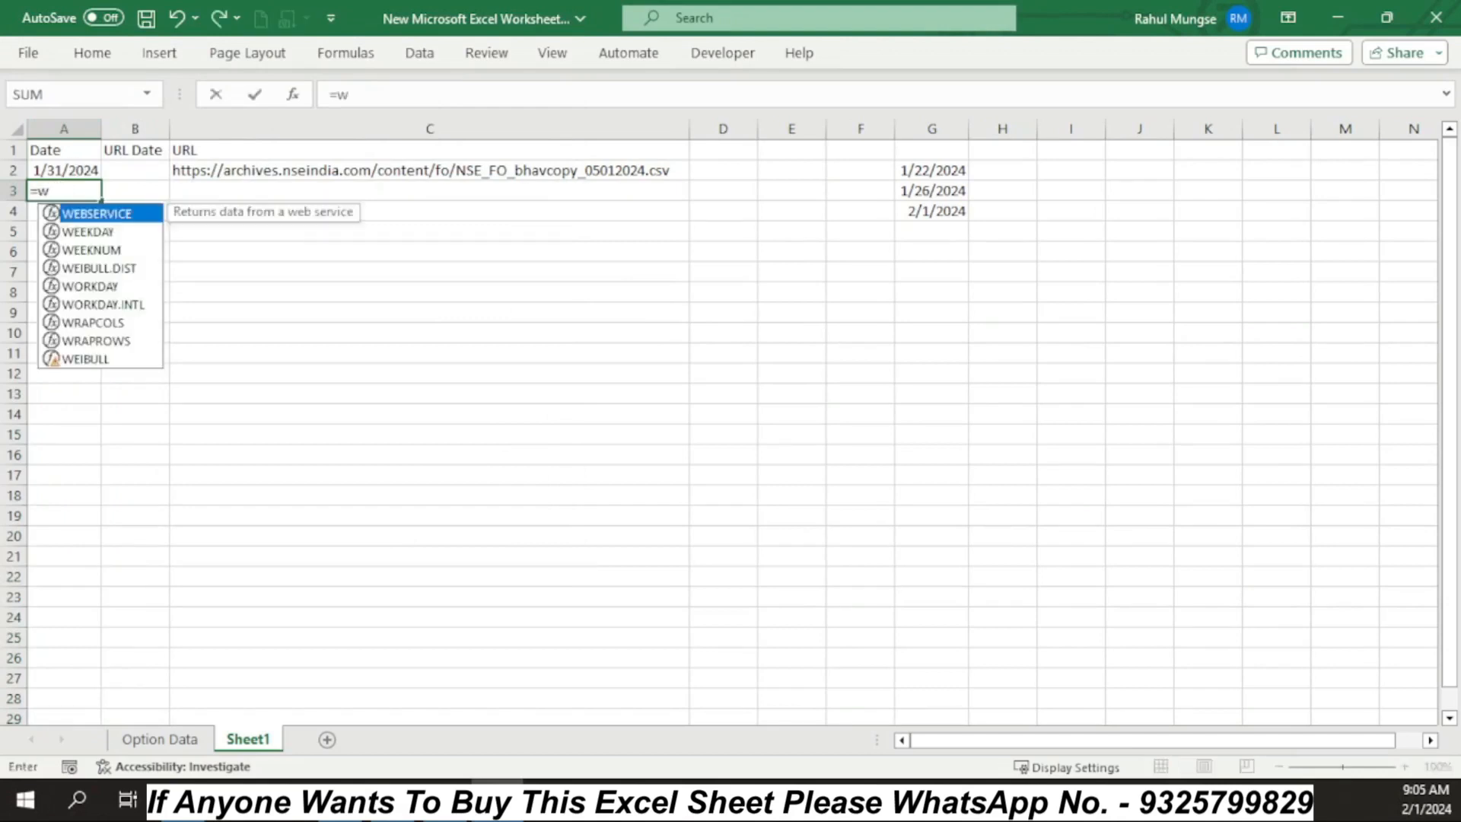
{"action": "type", "text": "or"}
{"action": "key", "text": "Tab"}
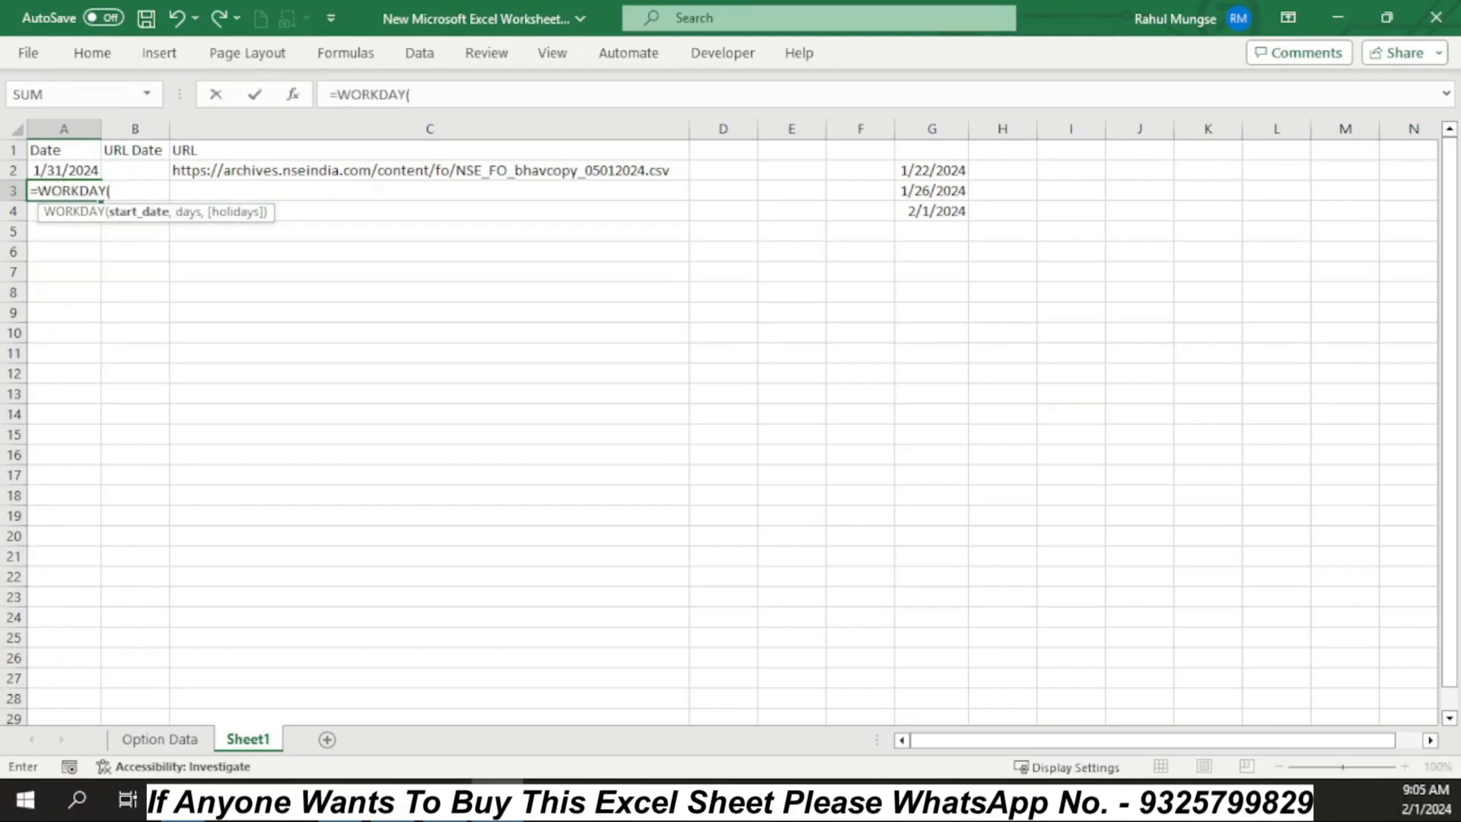
{"action": "left_click", "coordinate": [47, 163]}
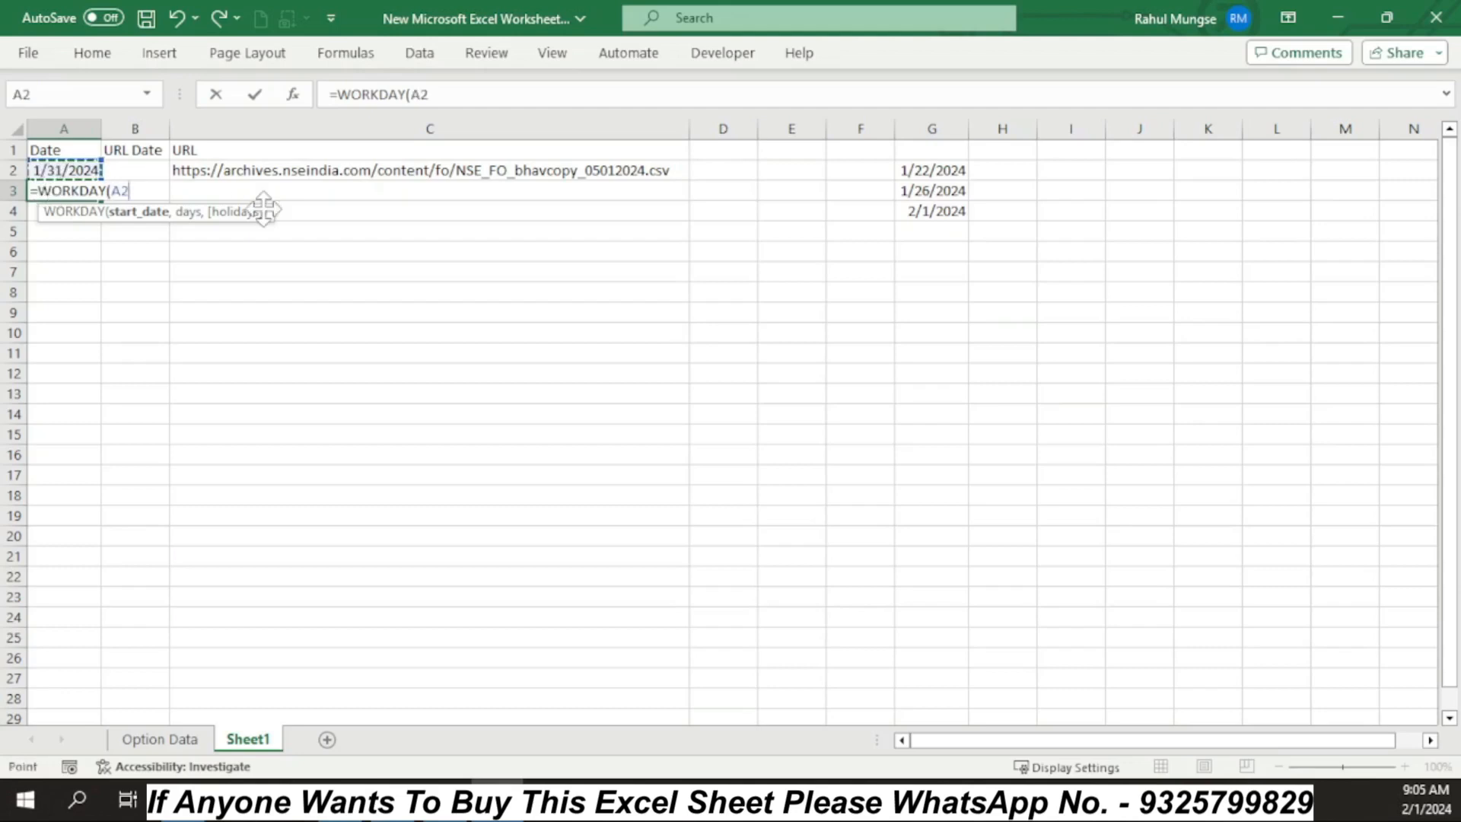
{"action": "type", "text": ","}
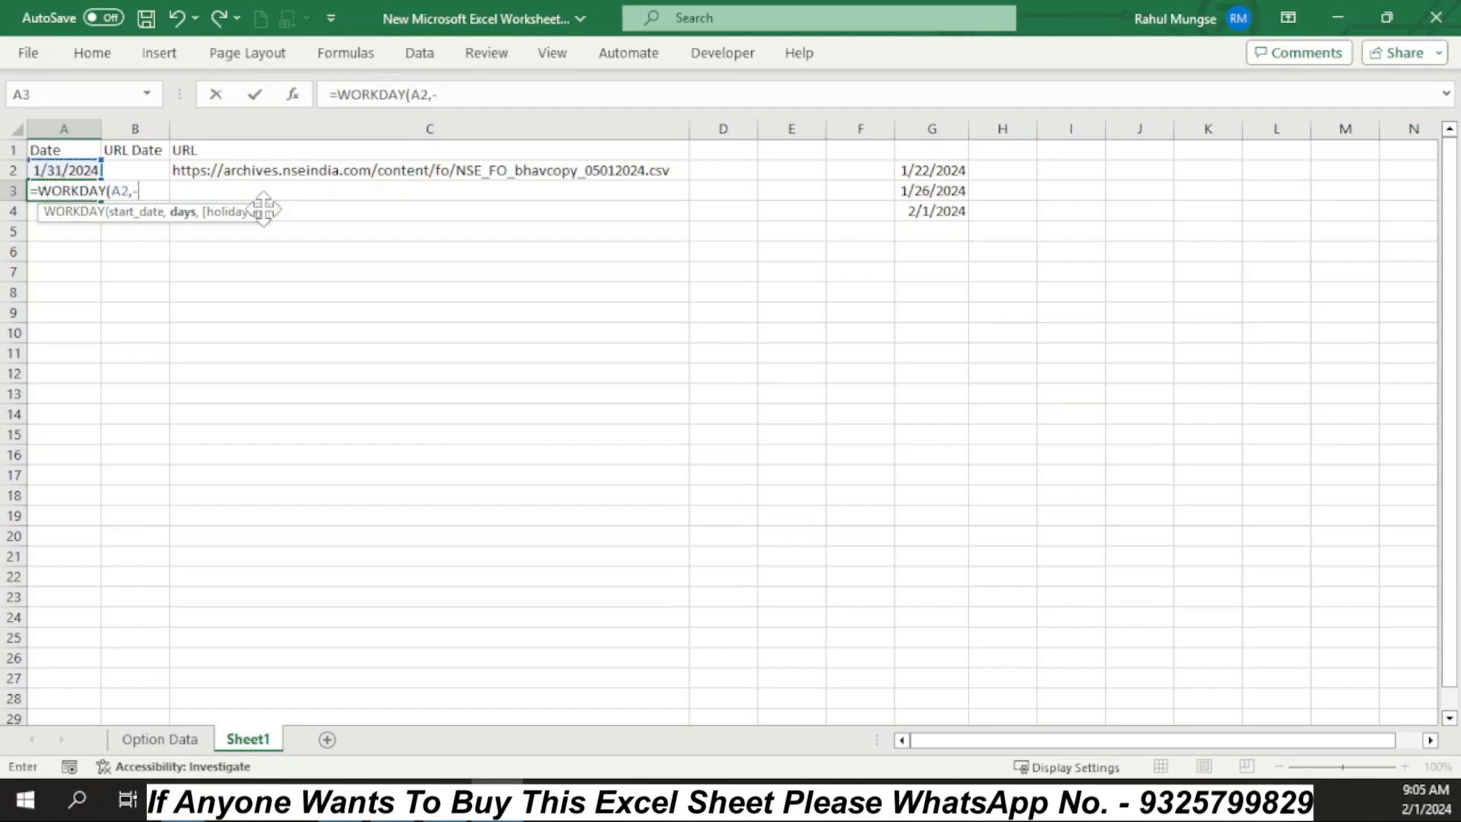
{"action": "type", "text": "-1,"}
{"action": "left_click_drag", "start_coordinate": [937, 167], "coordinate": [916, 695]}
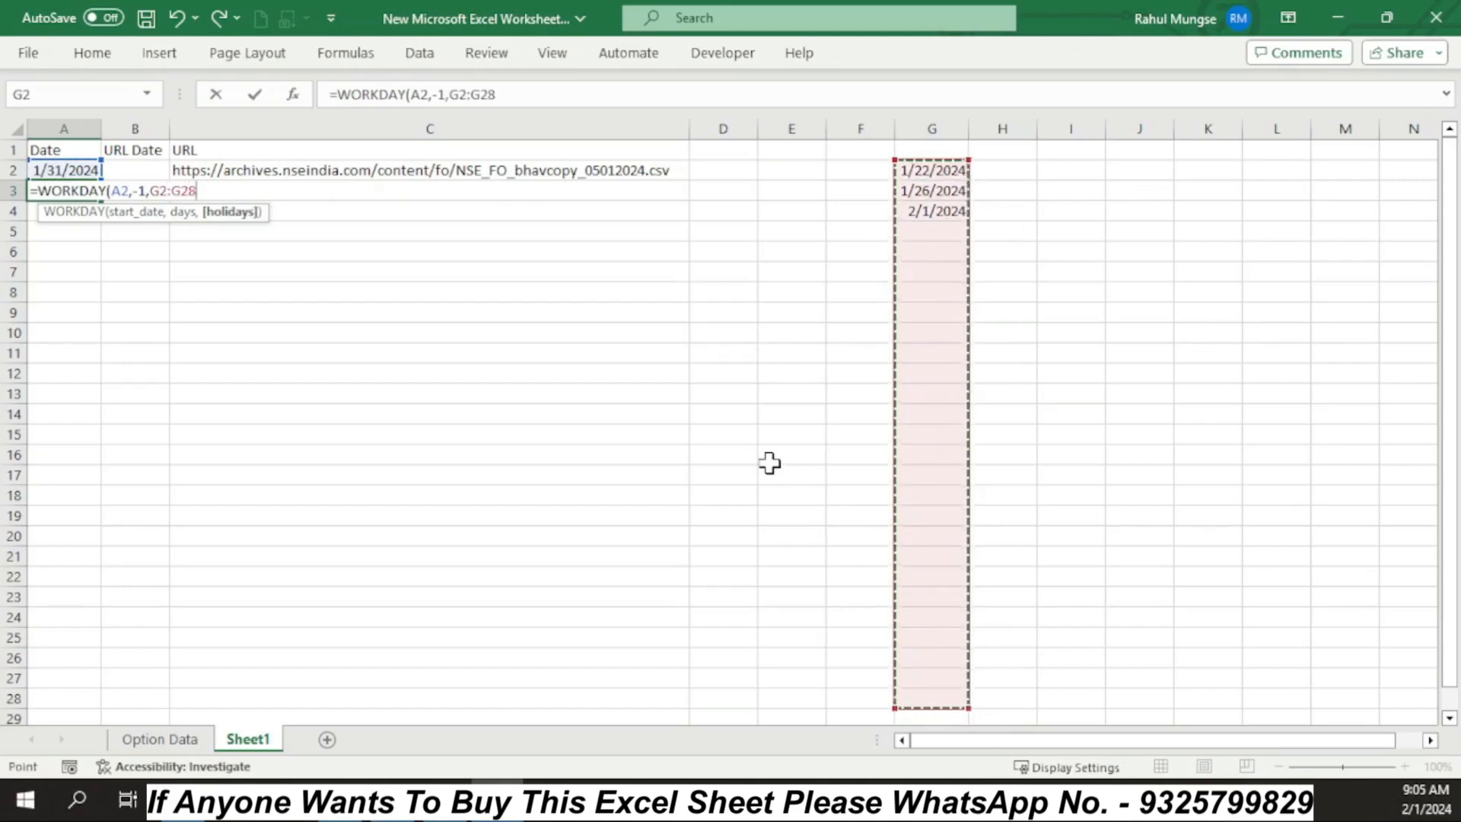
{"action": "key", "text": "F4"}
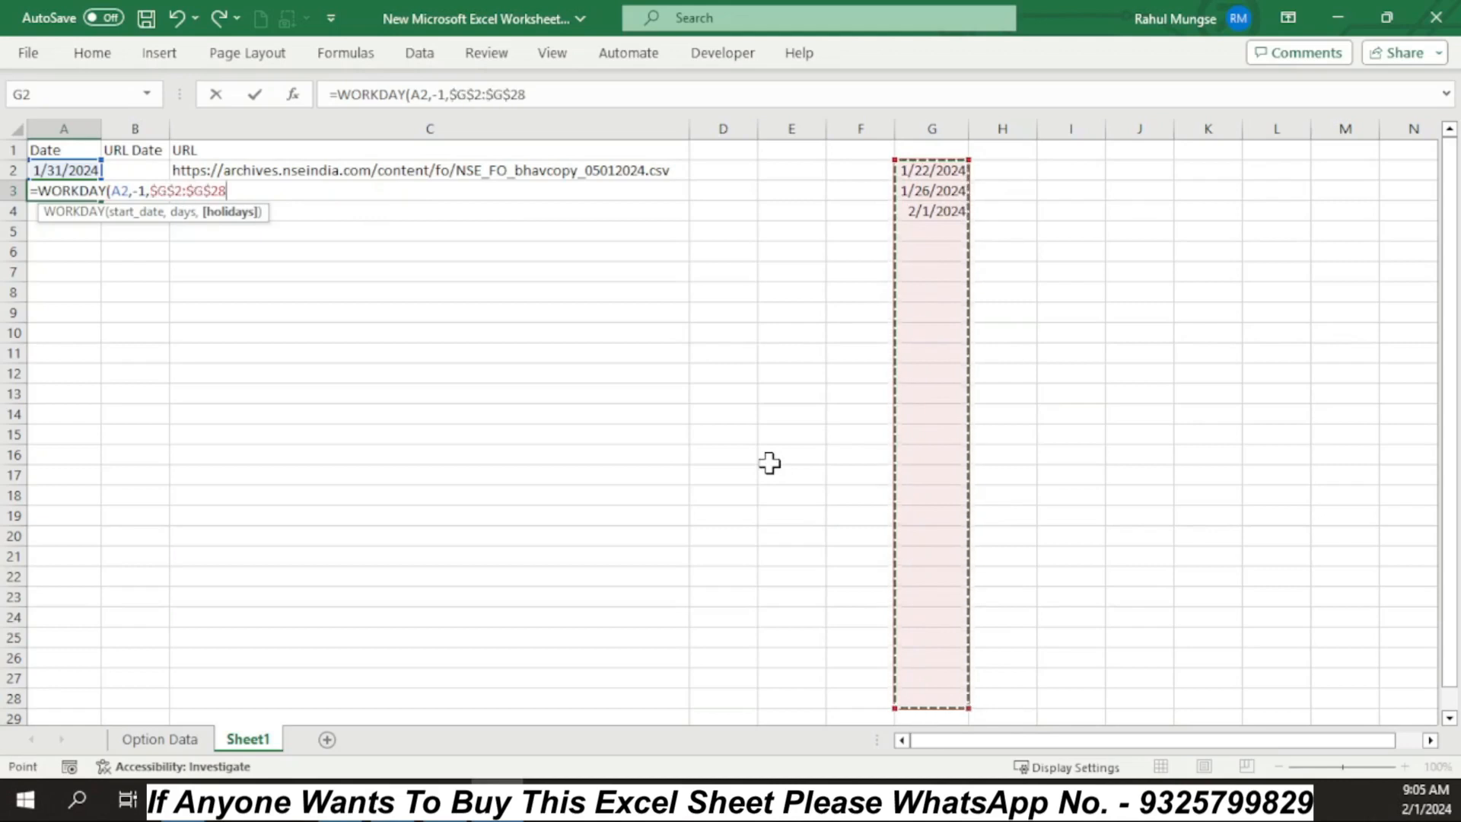
{"action": "key", "text": "Return"}
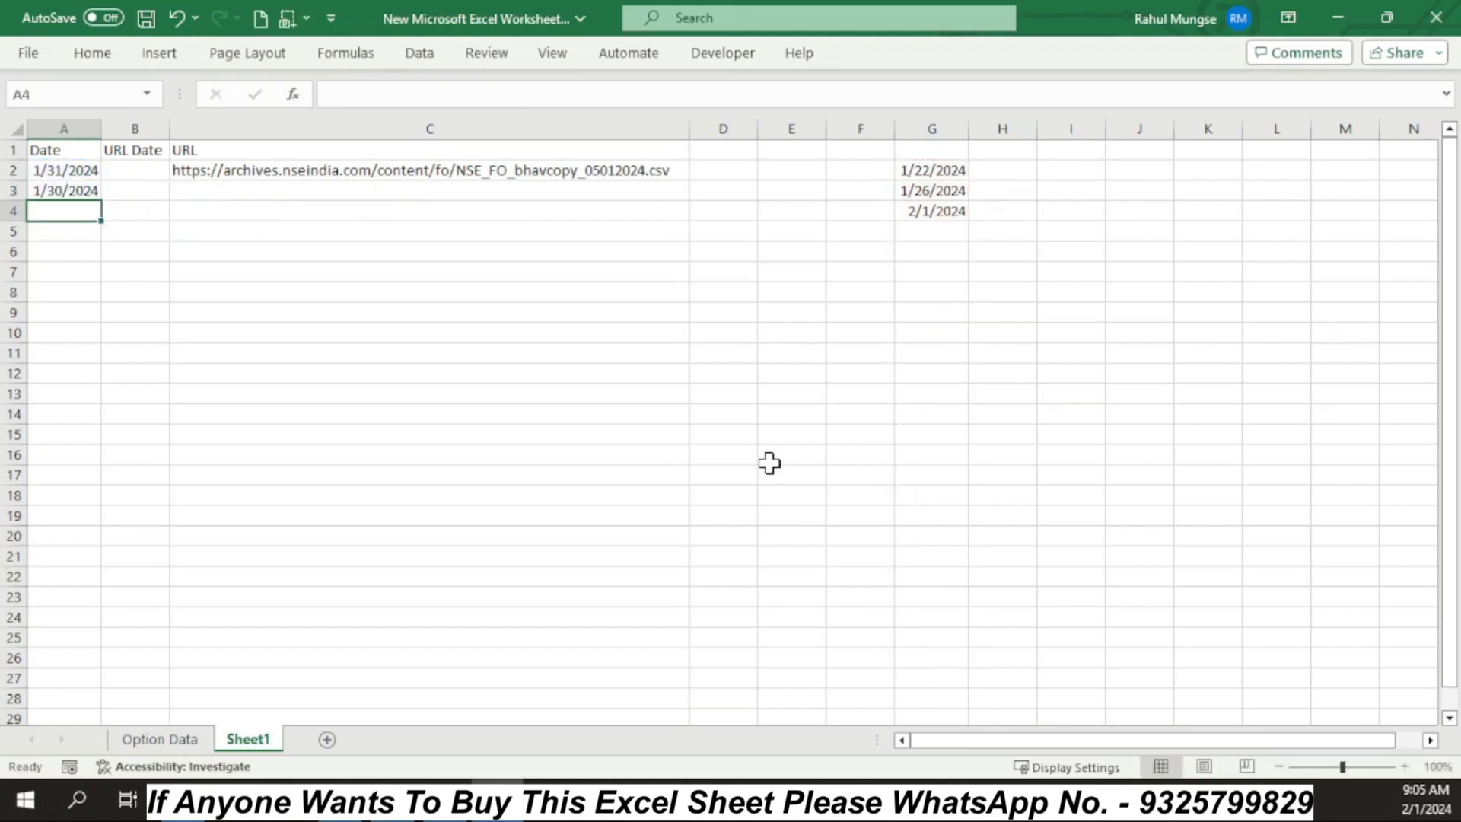
{"action": "left_click", "coordinate": [68, 187]}
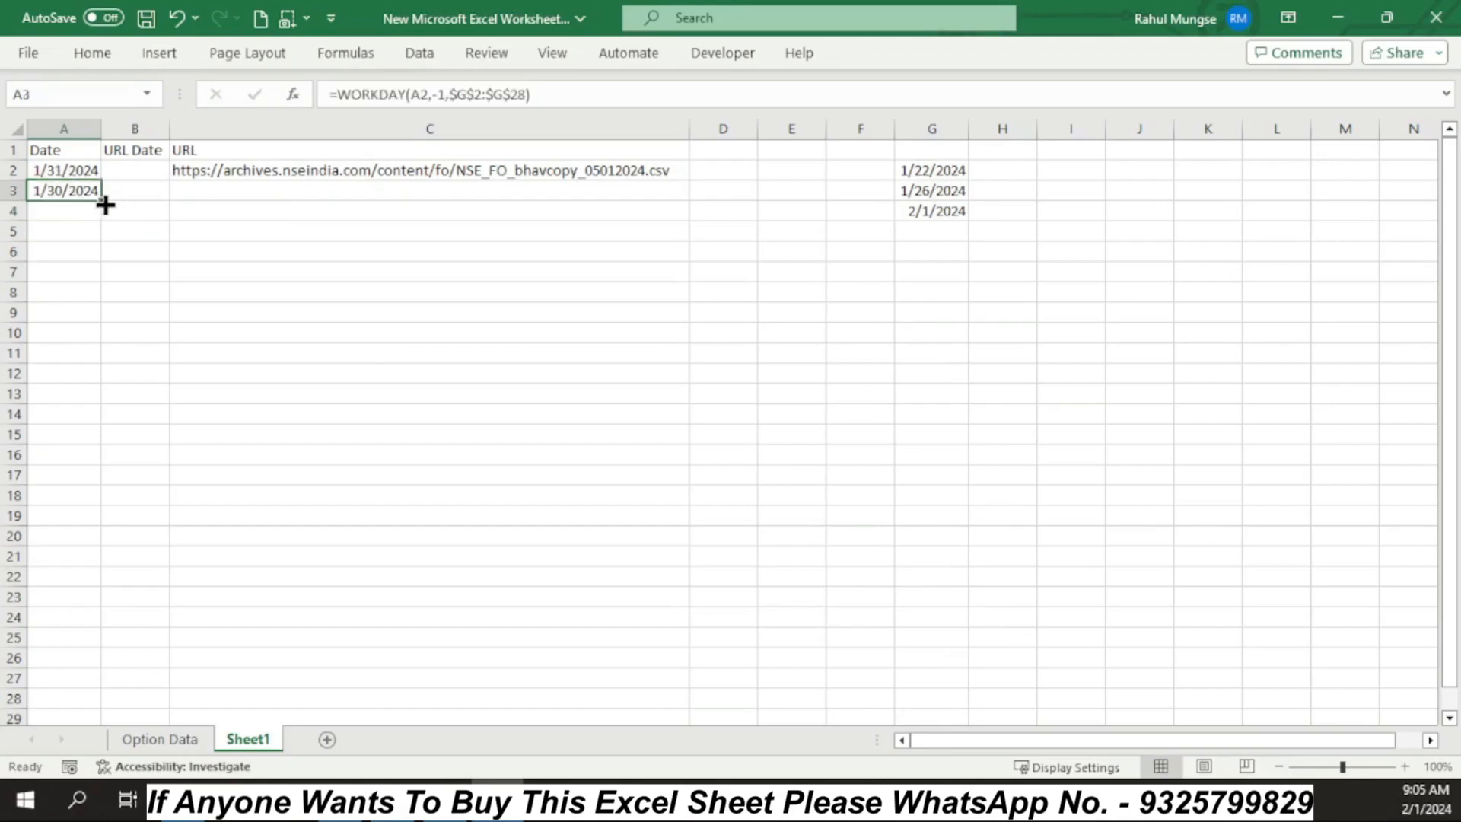
Fill the WORKDAY formula from A3 down to A27 and fit column A to its contents
{"action": "left_click_drag", "start_coordinate": [104, 204], "coordinate": [95, 687]}
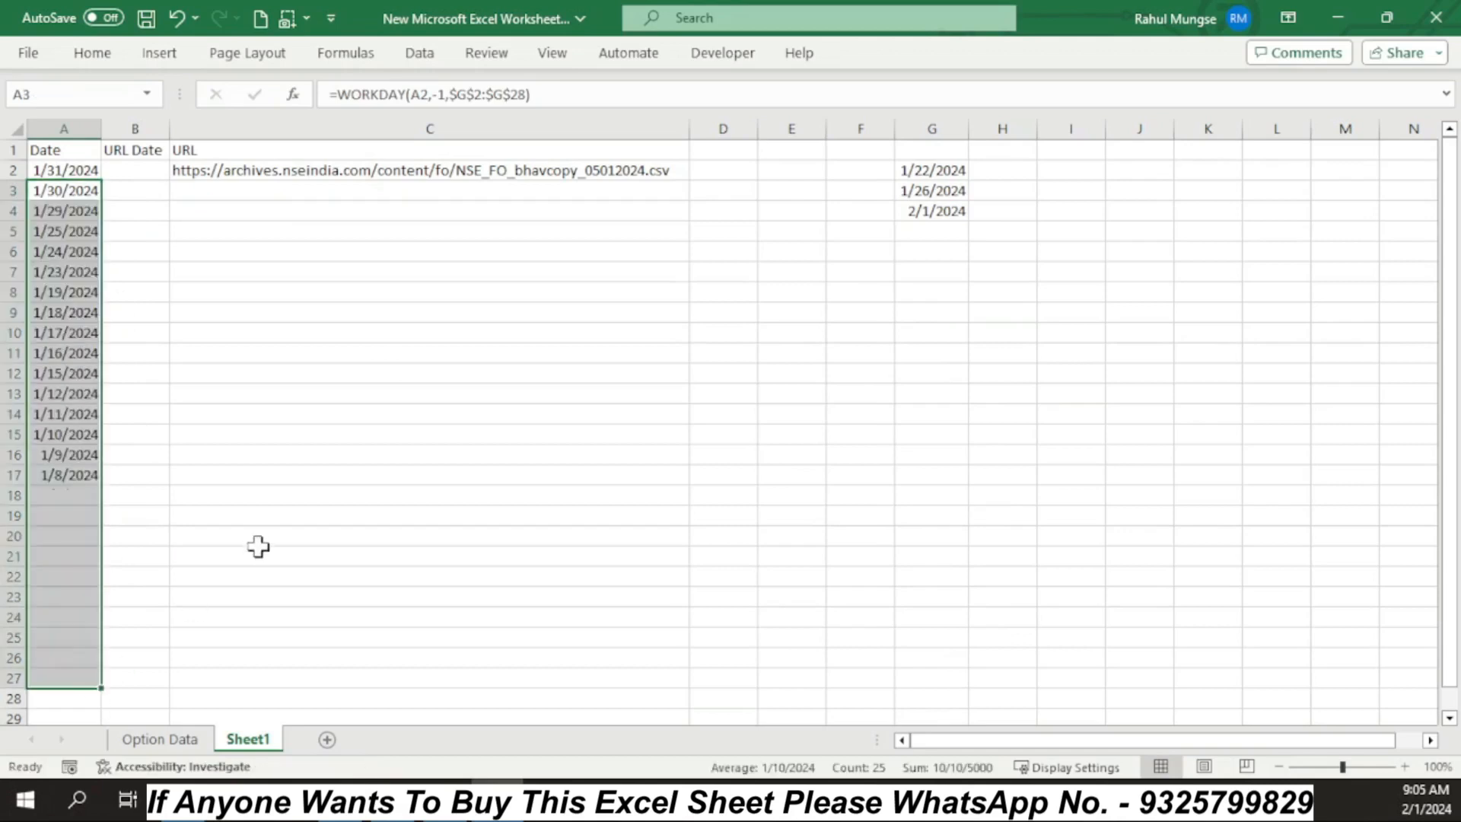
{"action": "double_click", "coordinate": [103, 130]}
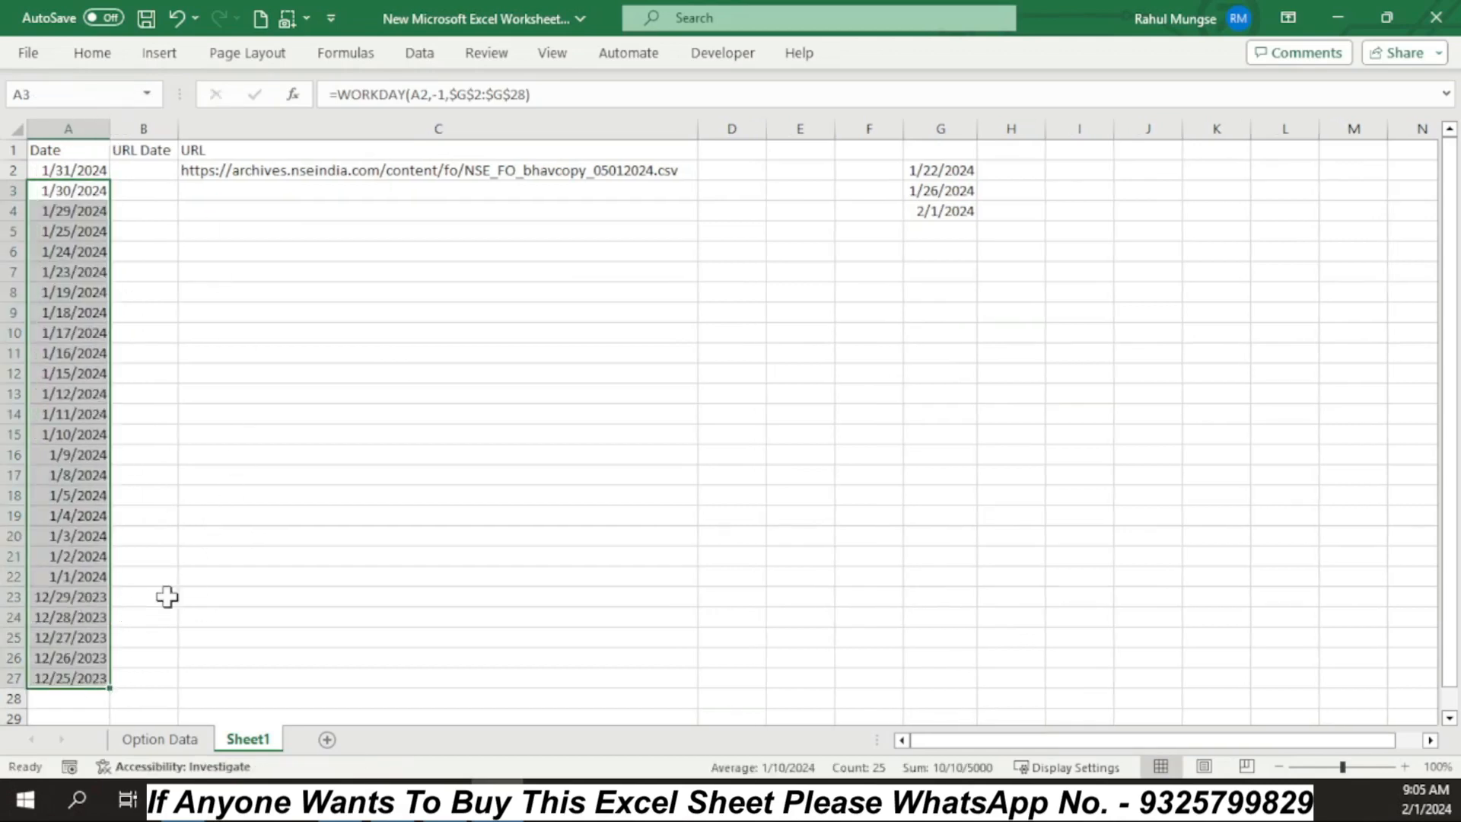
Clear the contents of rows 23 to 27 and select the remaining dates in A2:A22
{"action": "left_click", "coordinate": [167, 596]}
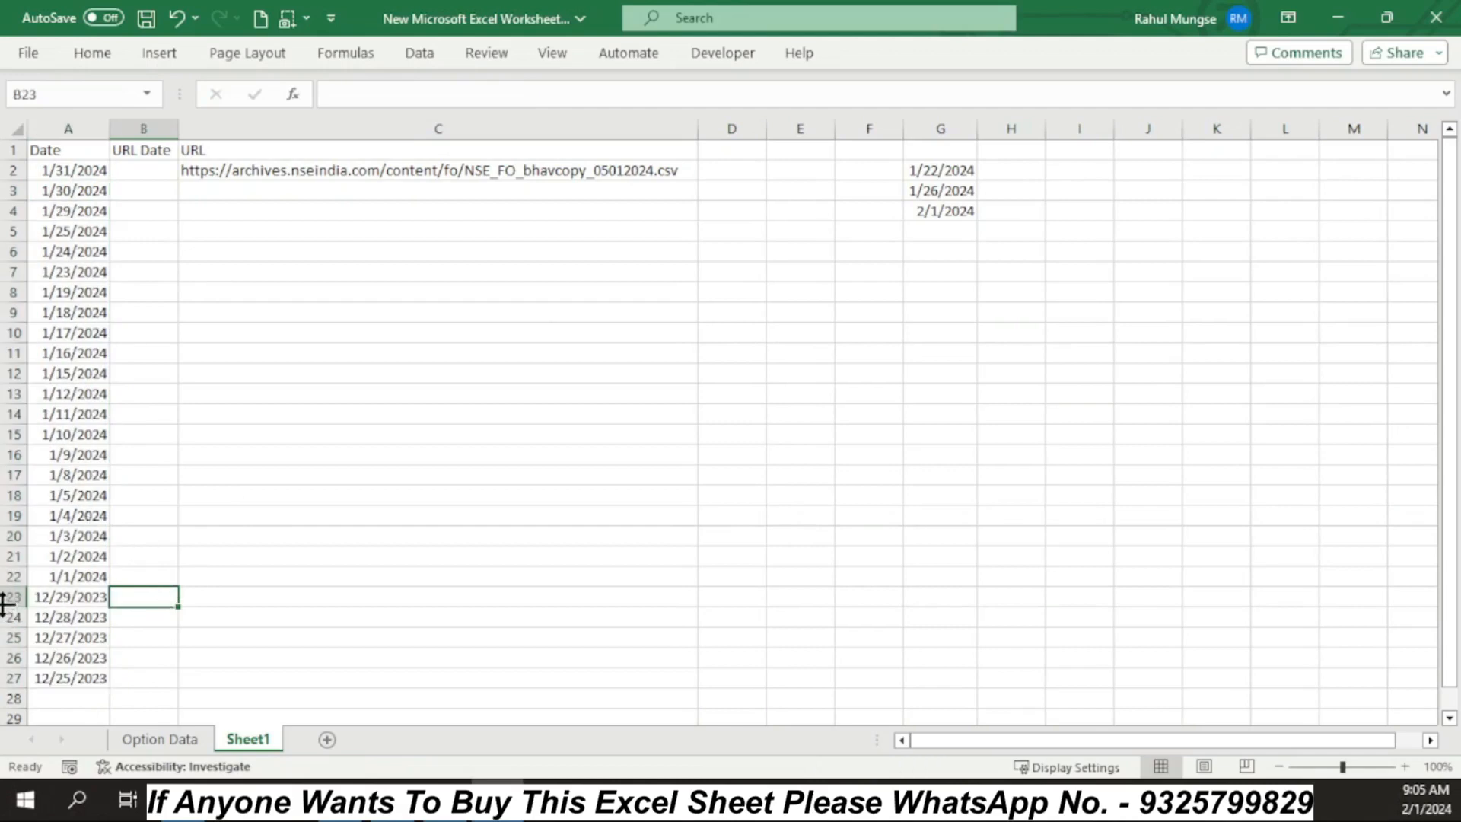
{"action": "left_click_drag", "start_coordinate": [14, 597], "coordinate": [11, 678]}
{"action": "key", "text": "Delete"}
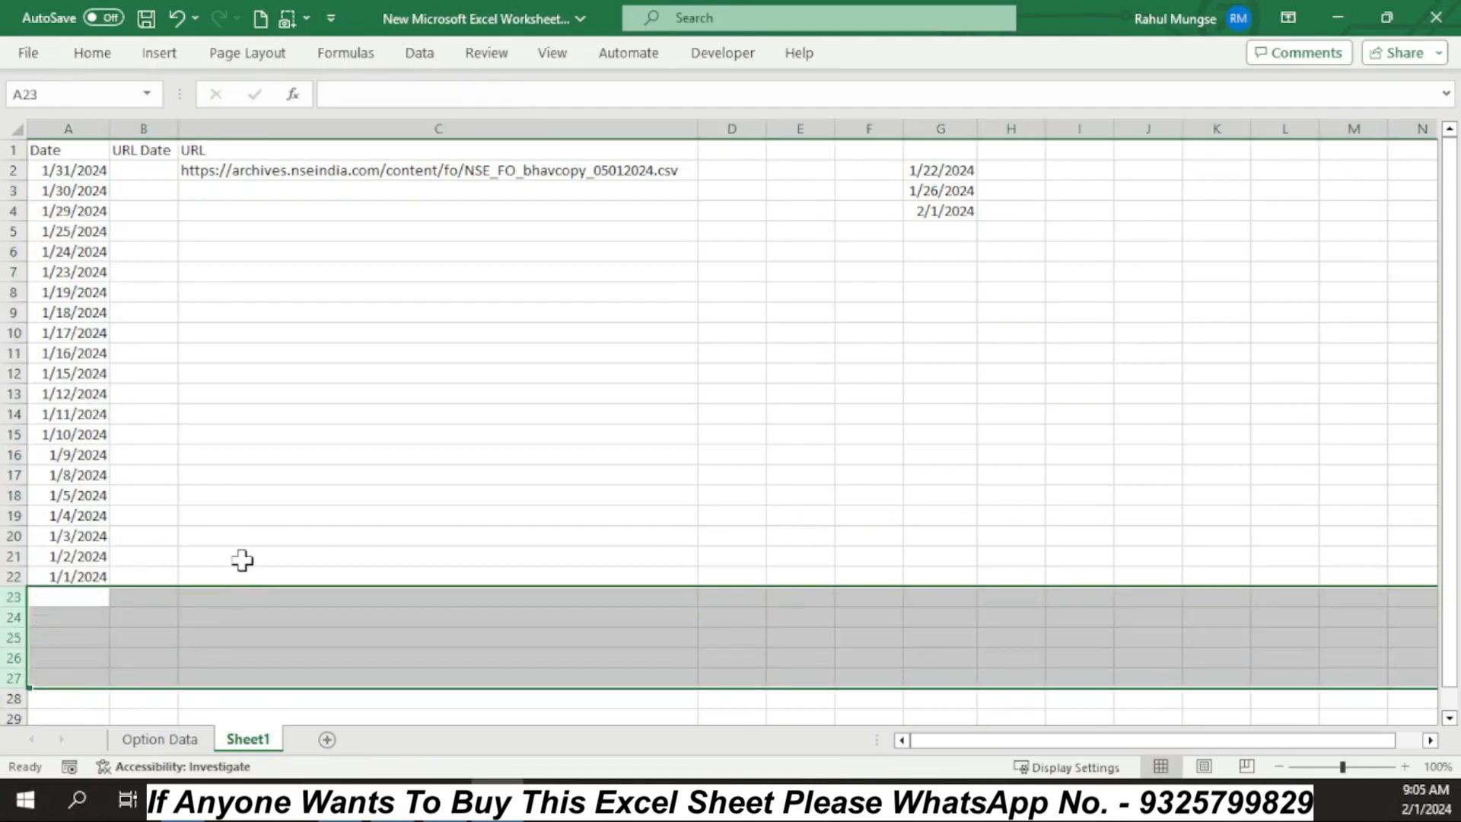
{"action": "left_click", "coordinate": [242, 517]}
{"action": "left_click_drag", "start_coordinate": [68, 169], "coordinate": [82, 574]}
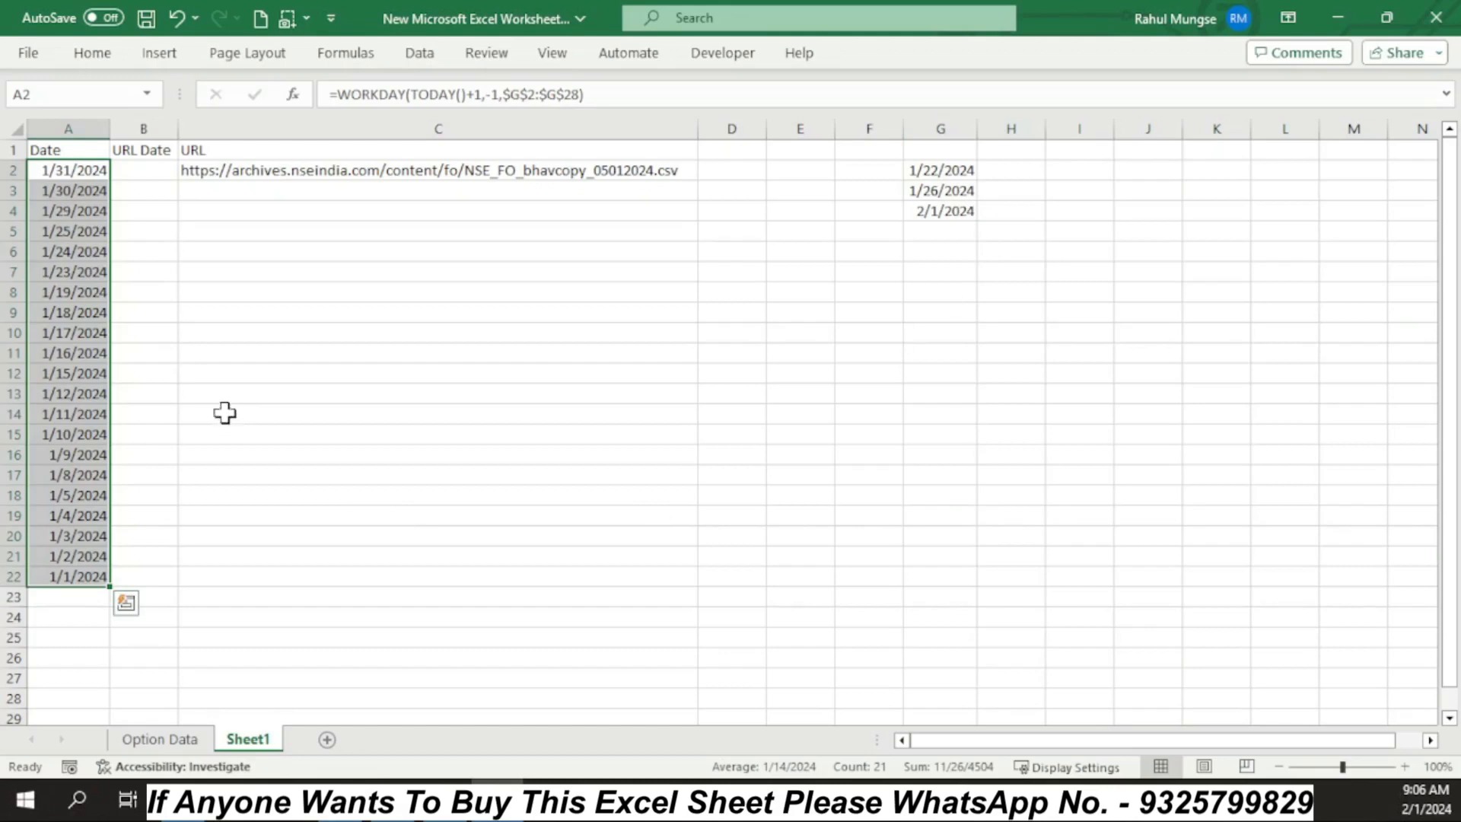
Enter the formula =TEXT(A2,"ddmmyyyy") in cell B2 under the URL Date header
{"action": "left_click", "coordinate": [146, 170]}
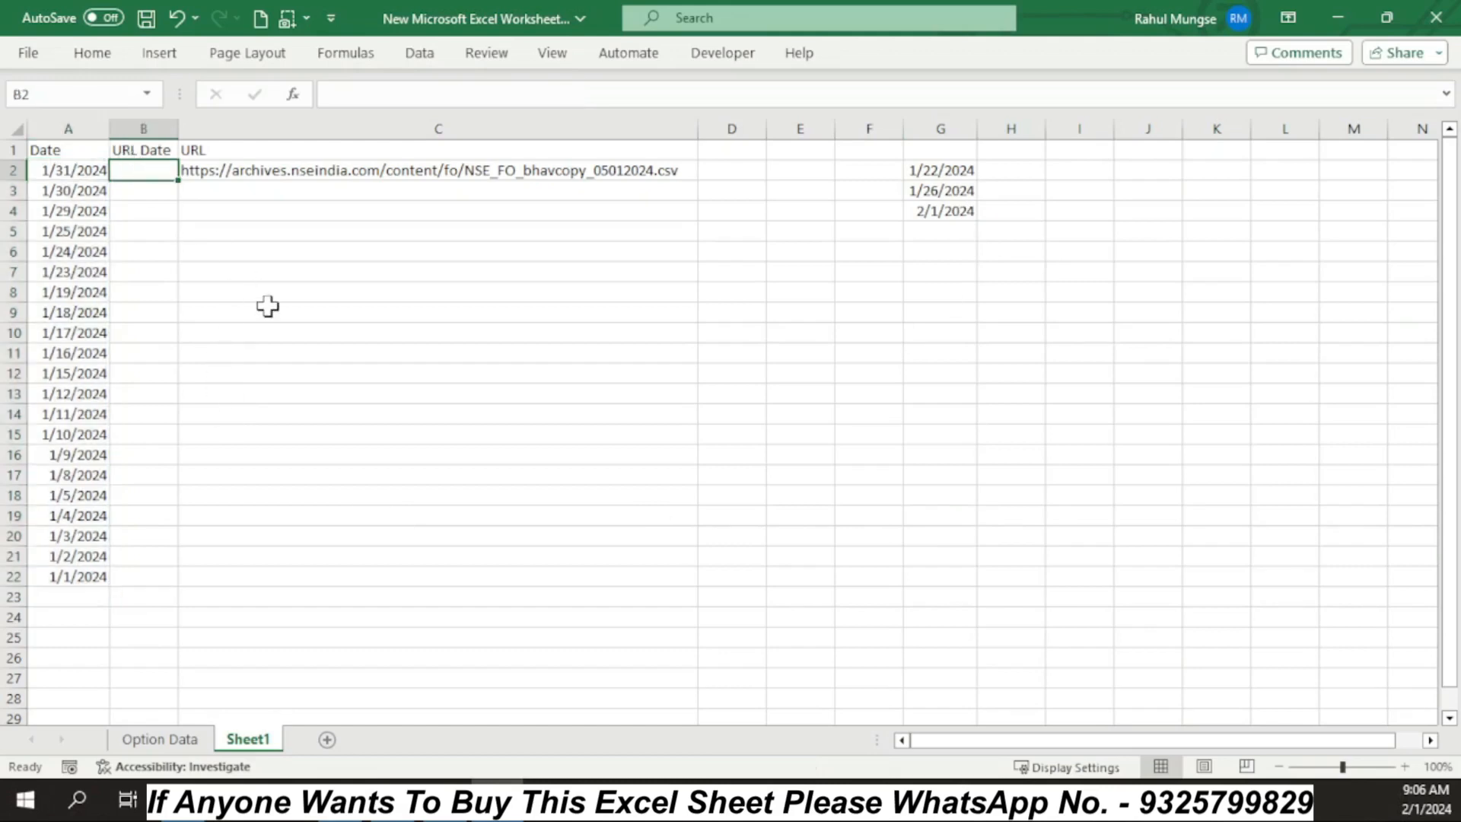
{"action": "type", "text": "="}
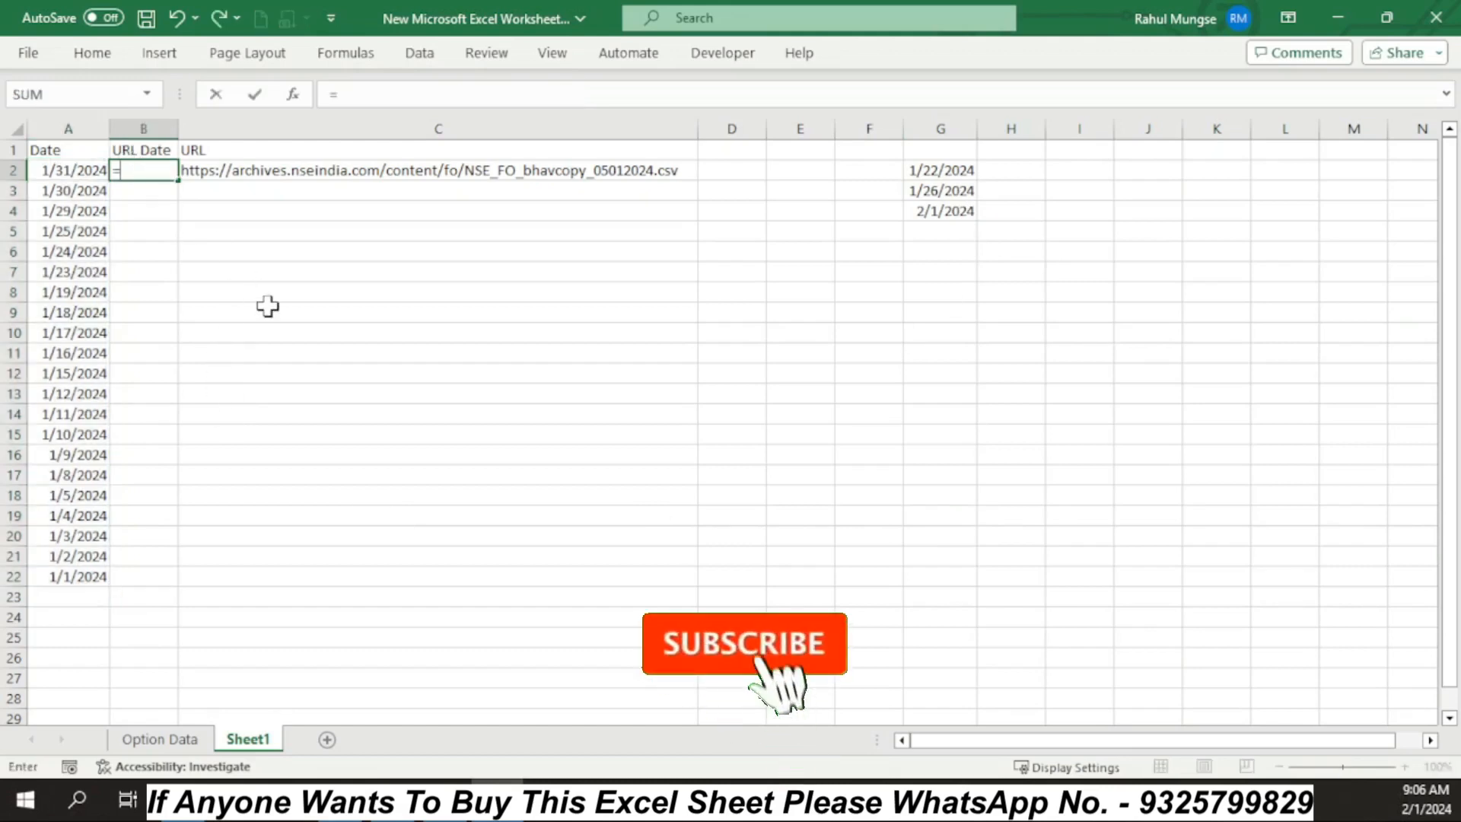
{"action": "key", "text": "Escape"}
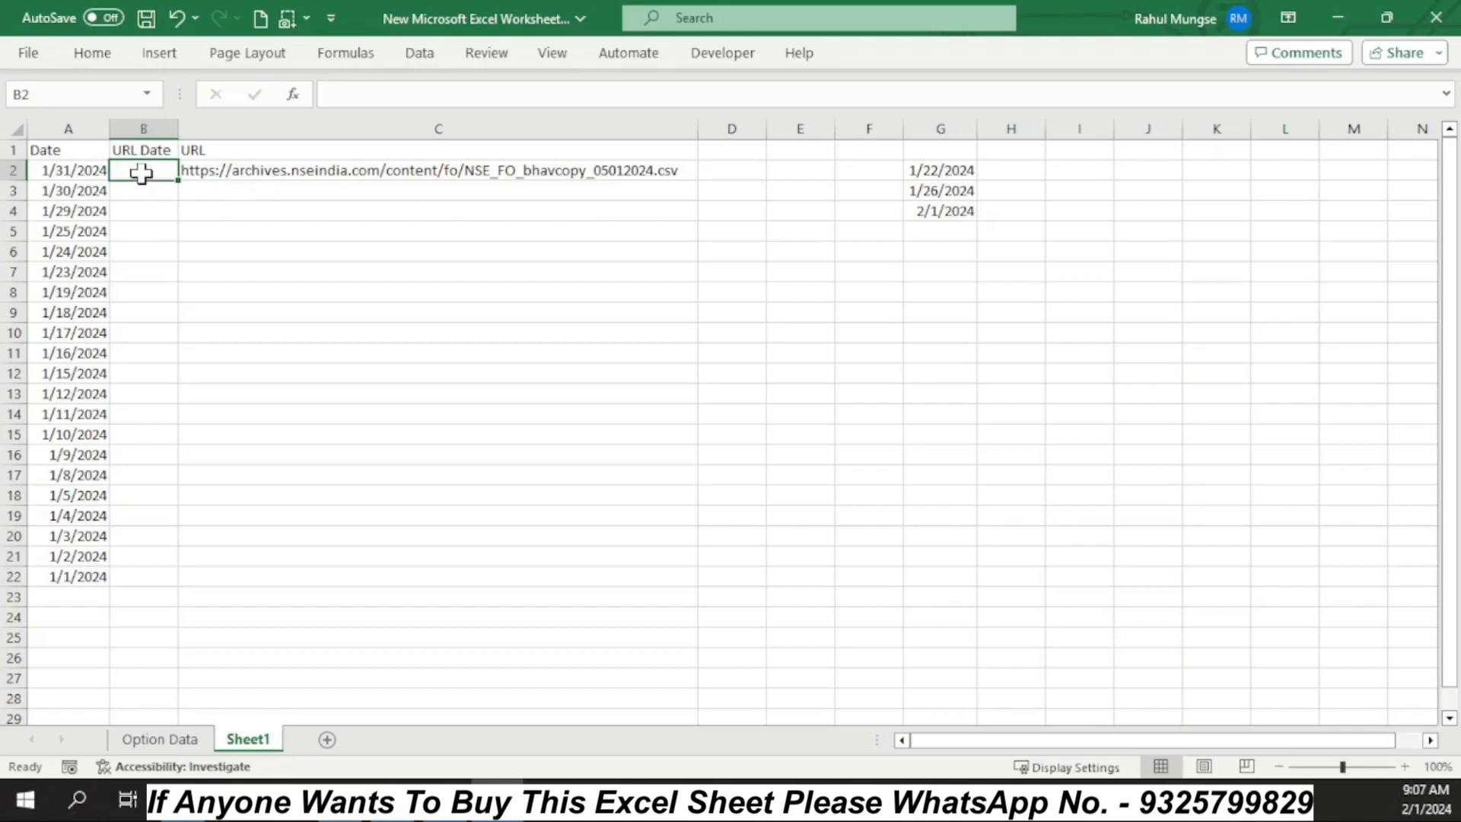
{"action": "type", "text": "=tex"}
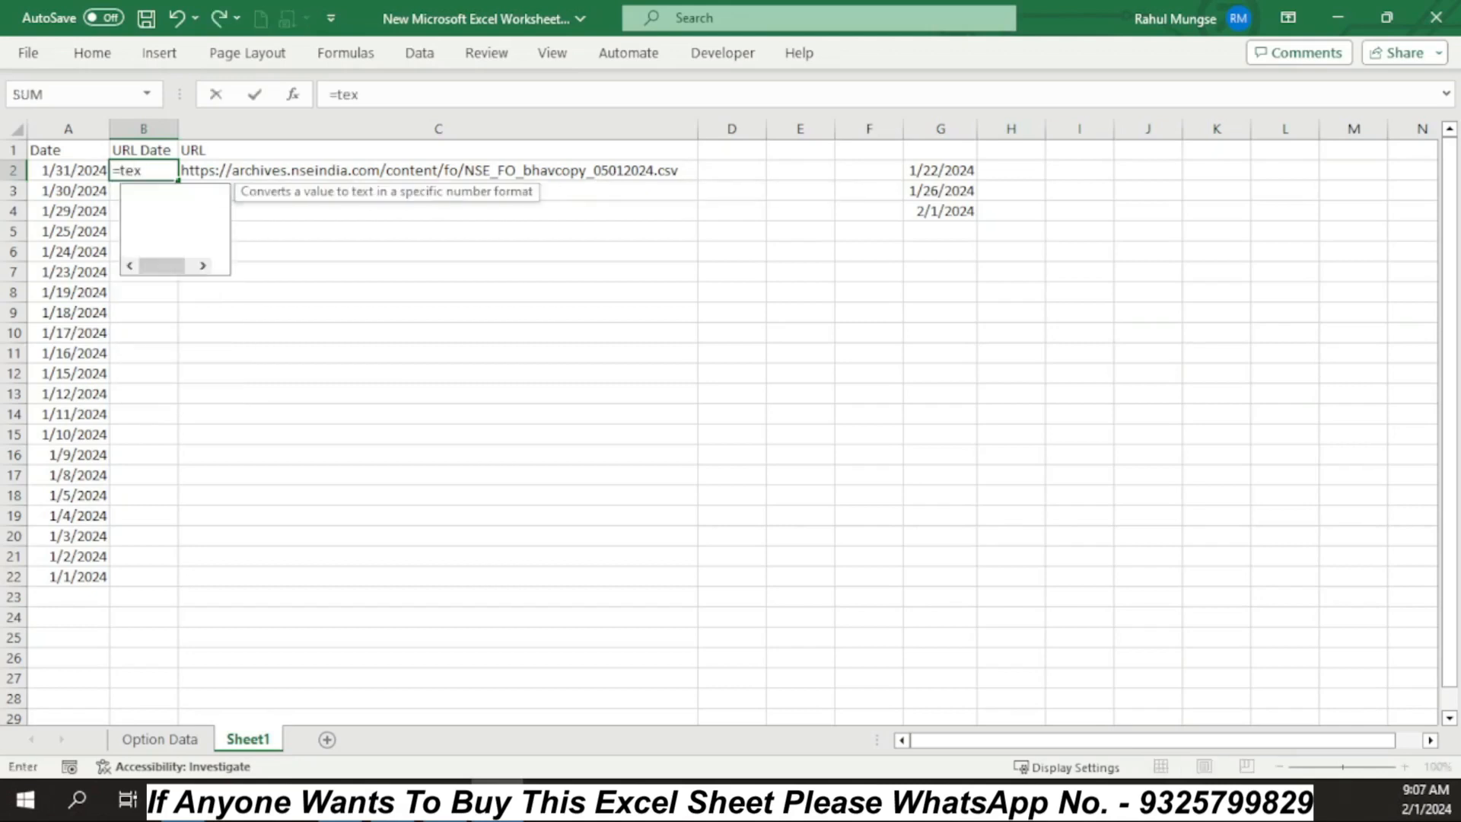
{"action": "key", "text": "Tab"}
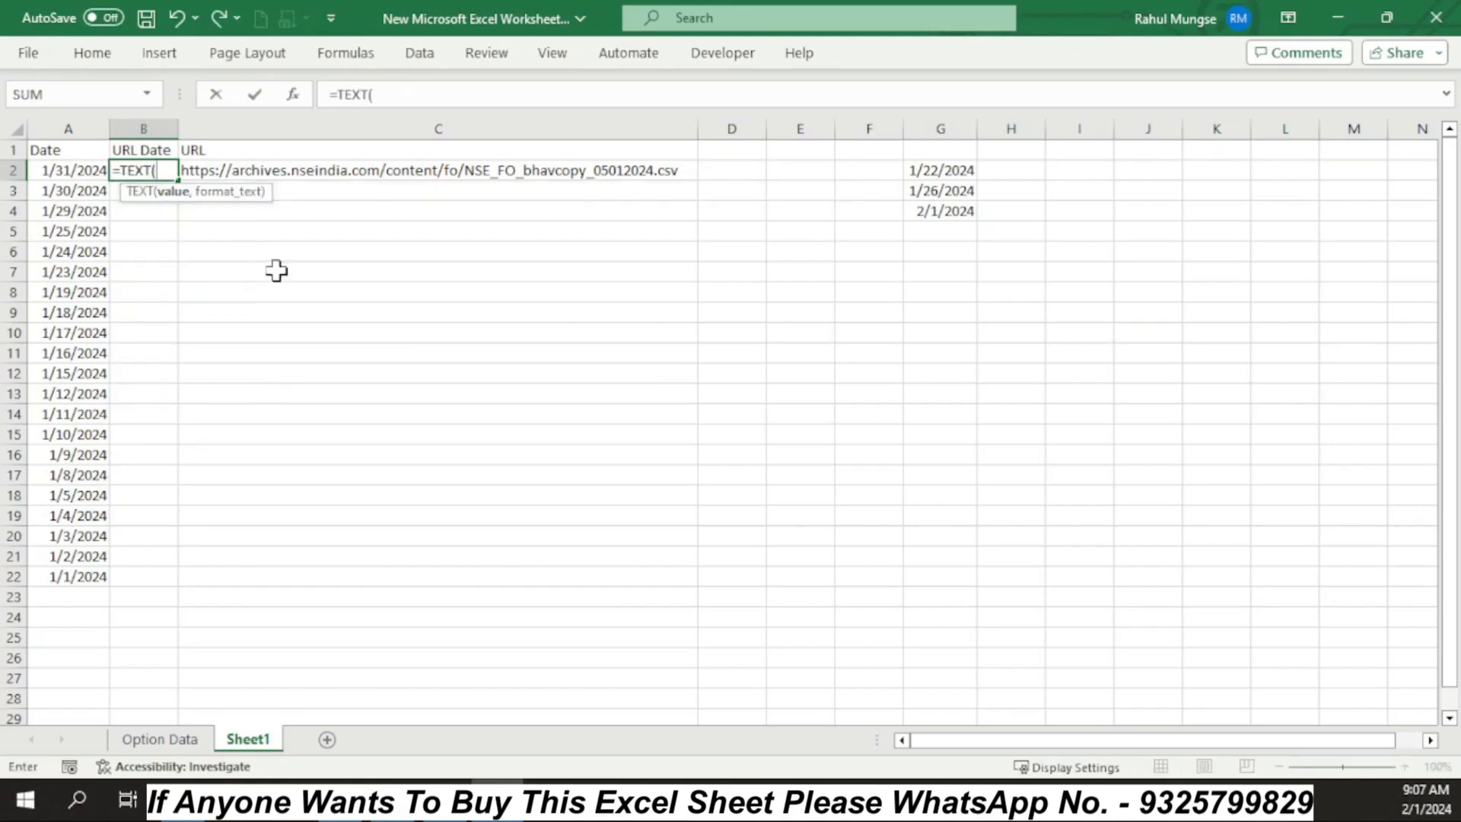
{"action": "left_click", "coordinate": [59, 170]}
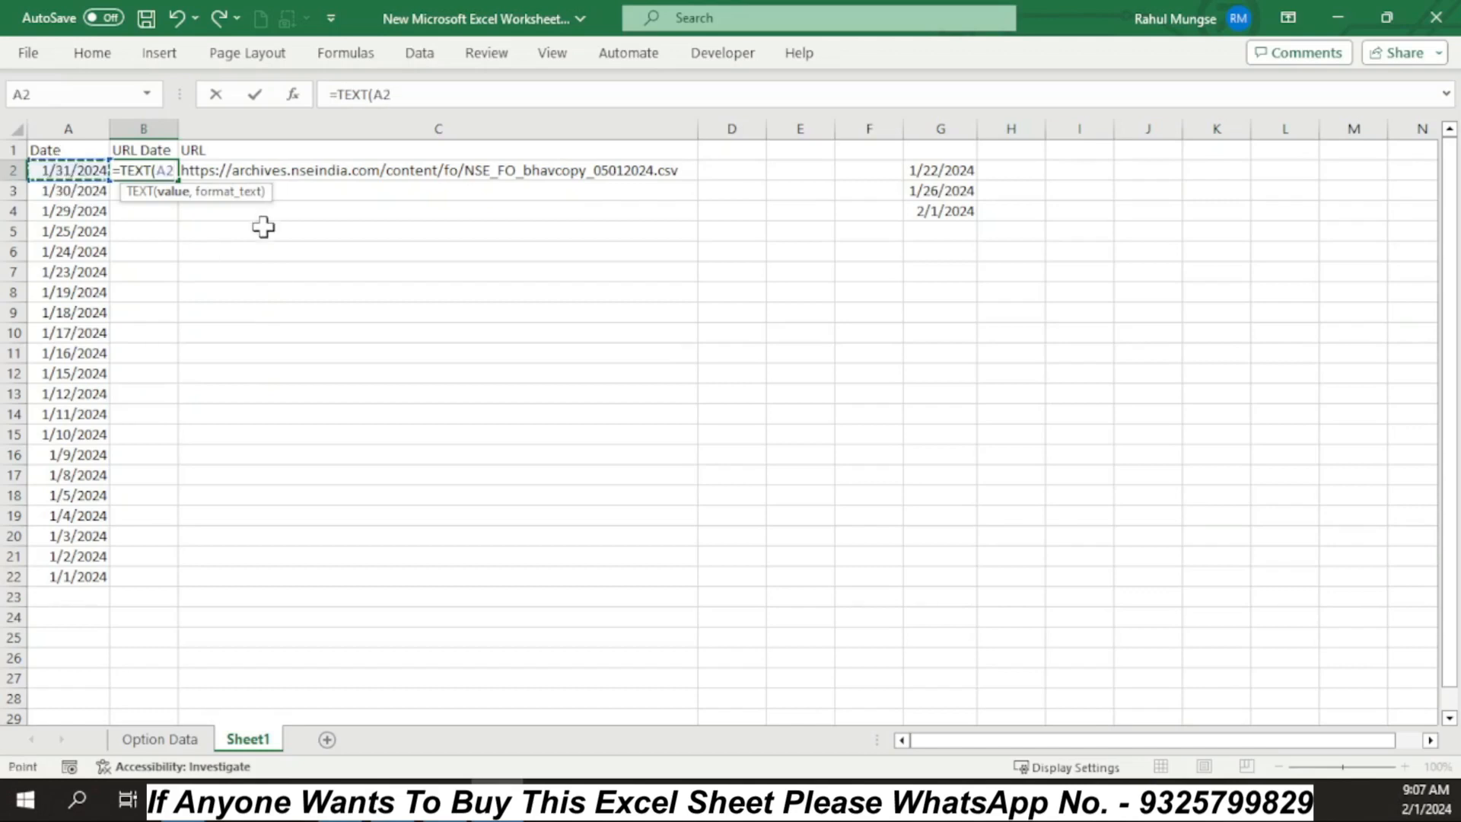
{"action": "type", "text": ",\"ddmmyyyy"}
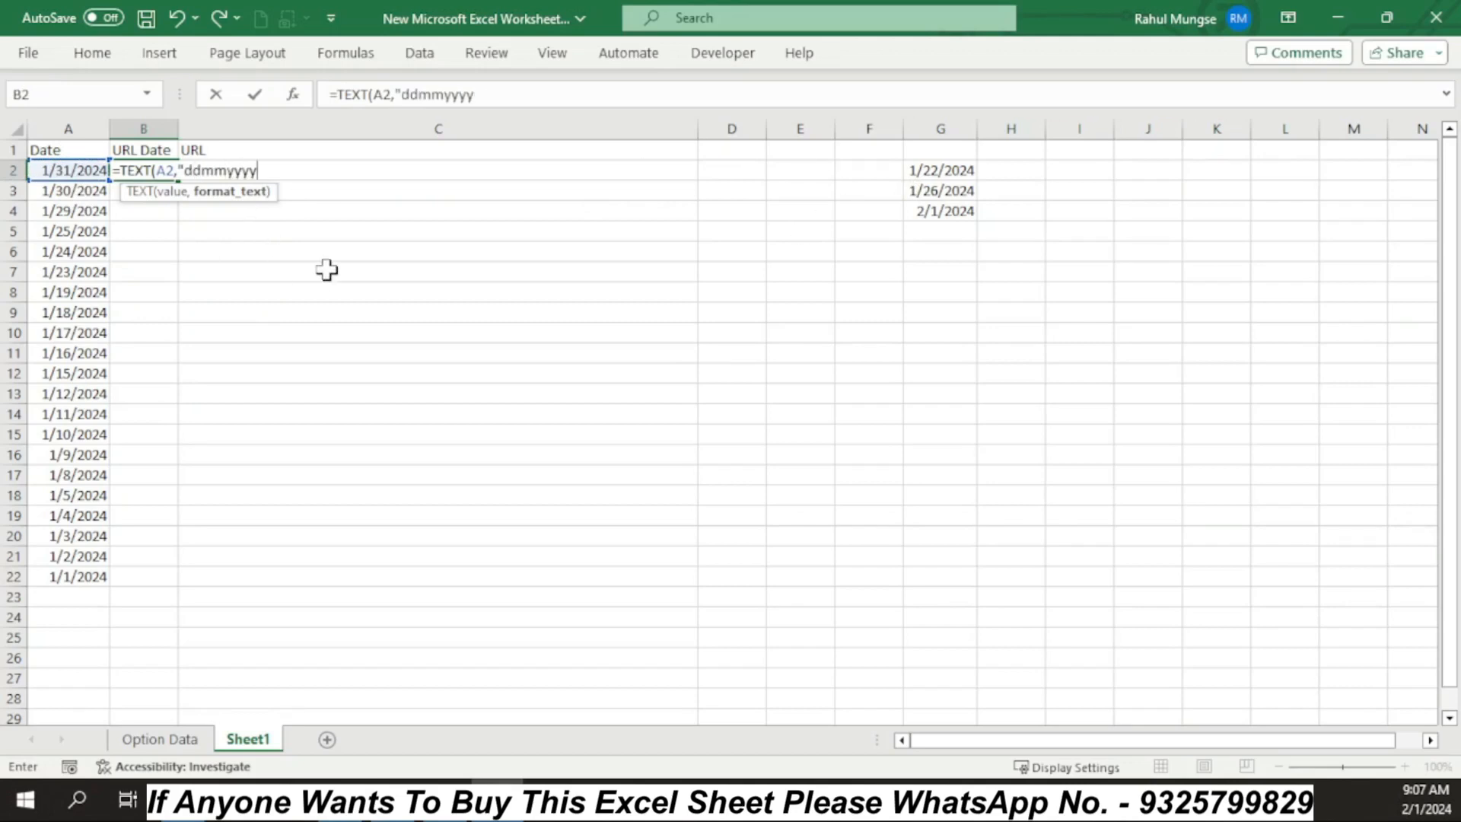
{"action": "type", "text": ")"}
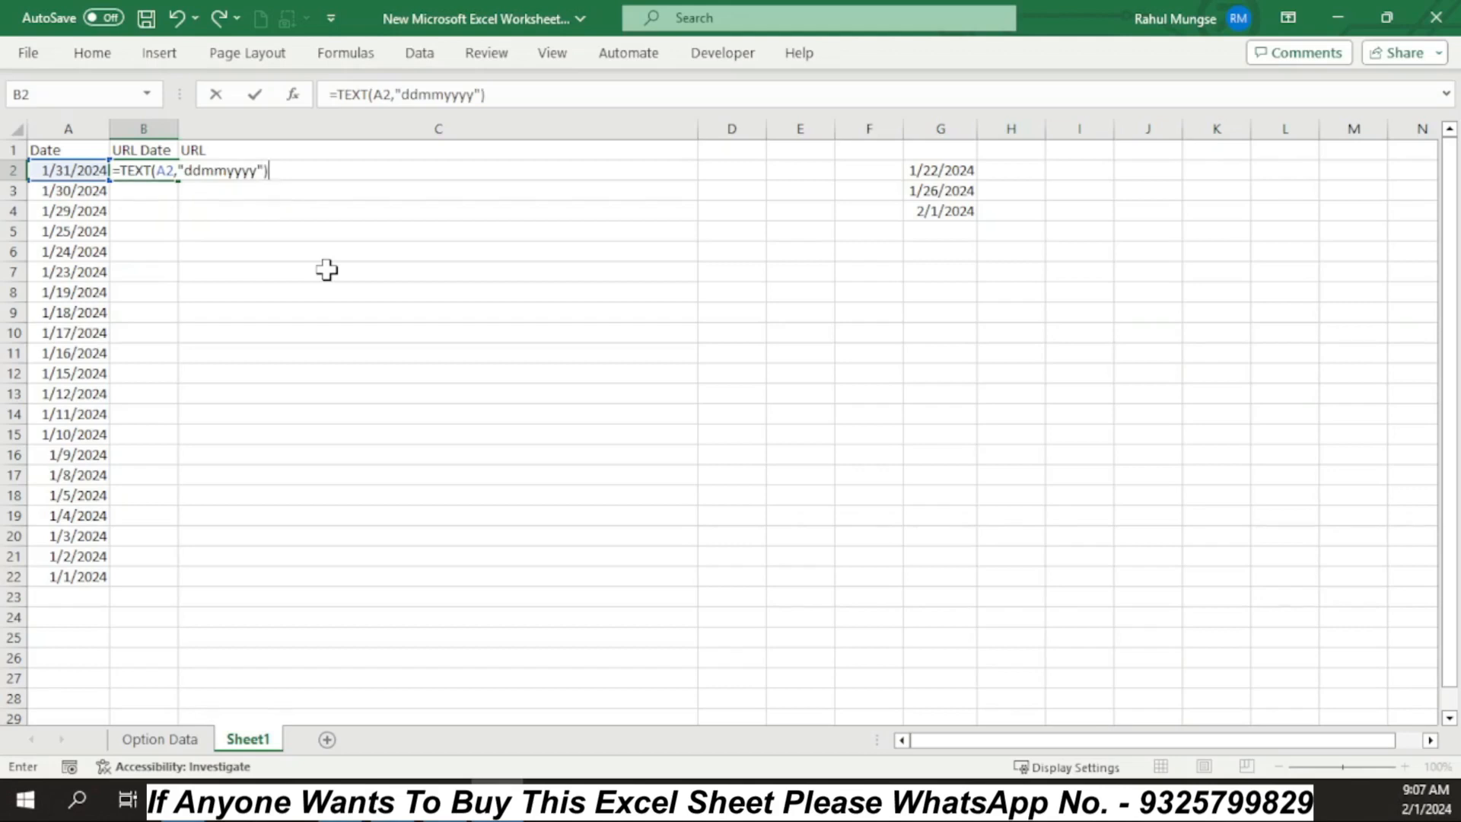
{"action": "key", "text": "Return"}
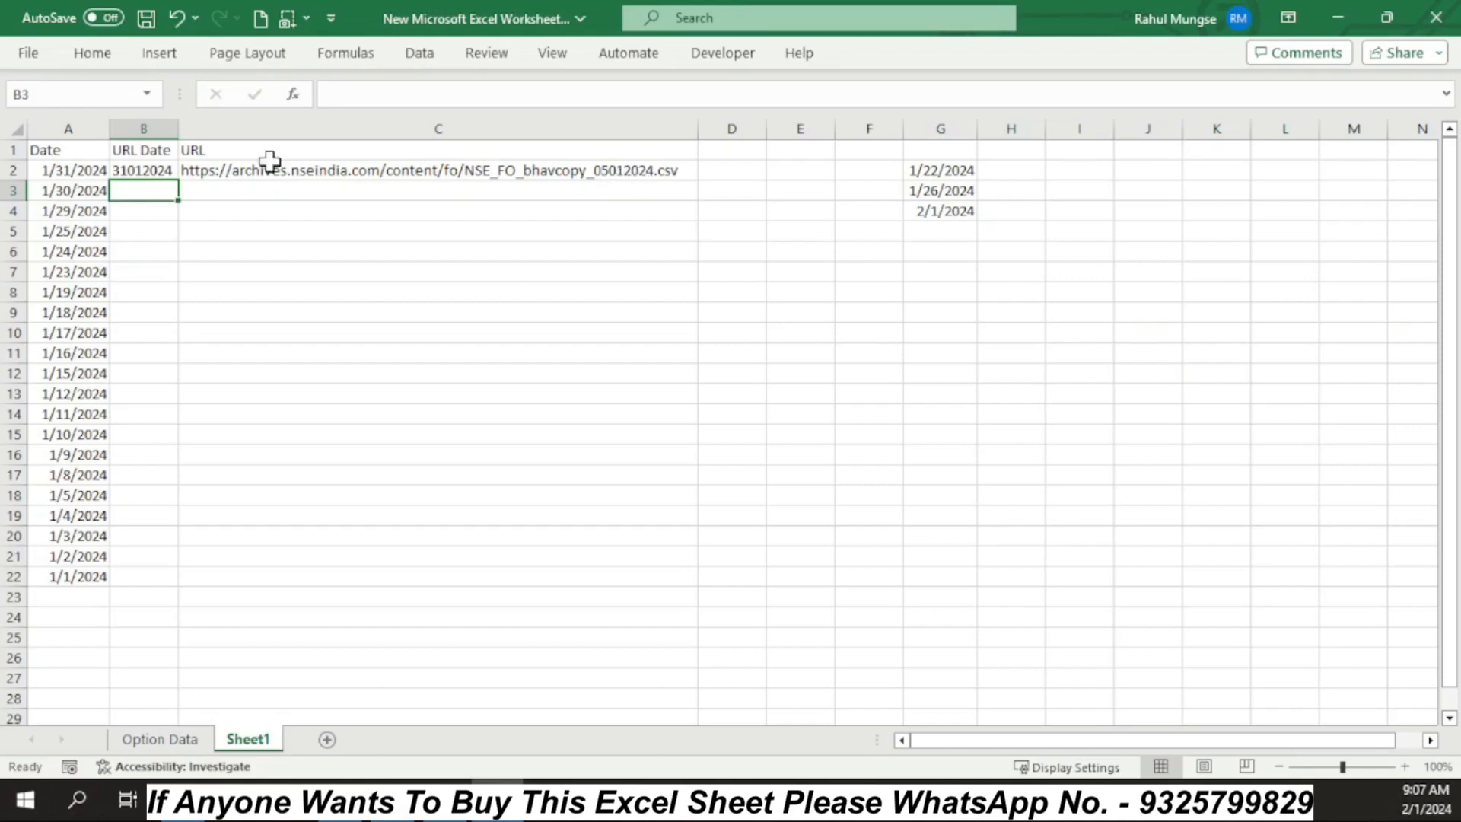
Fill the URL Date formula from B2 down to B22
{"action": "left_click", "coordinate": [151, 170]}
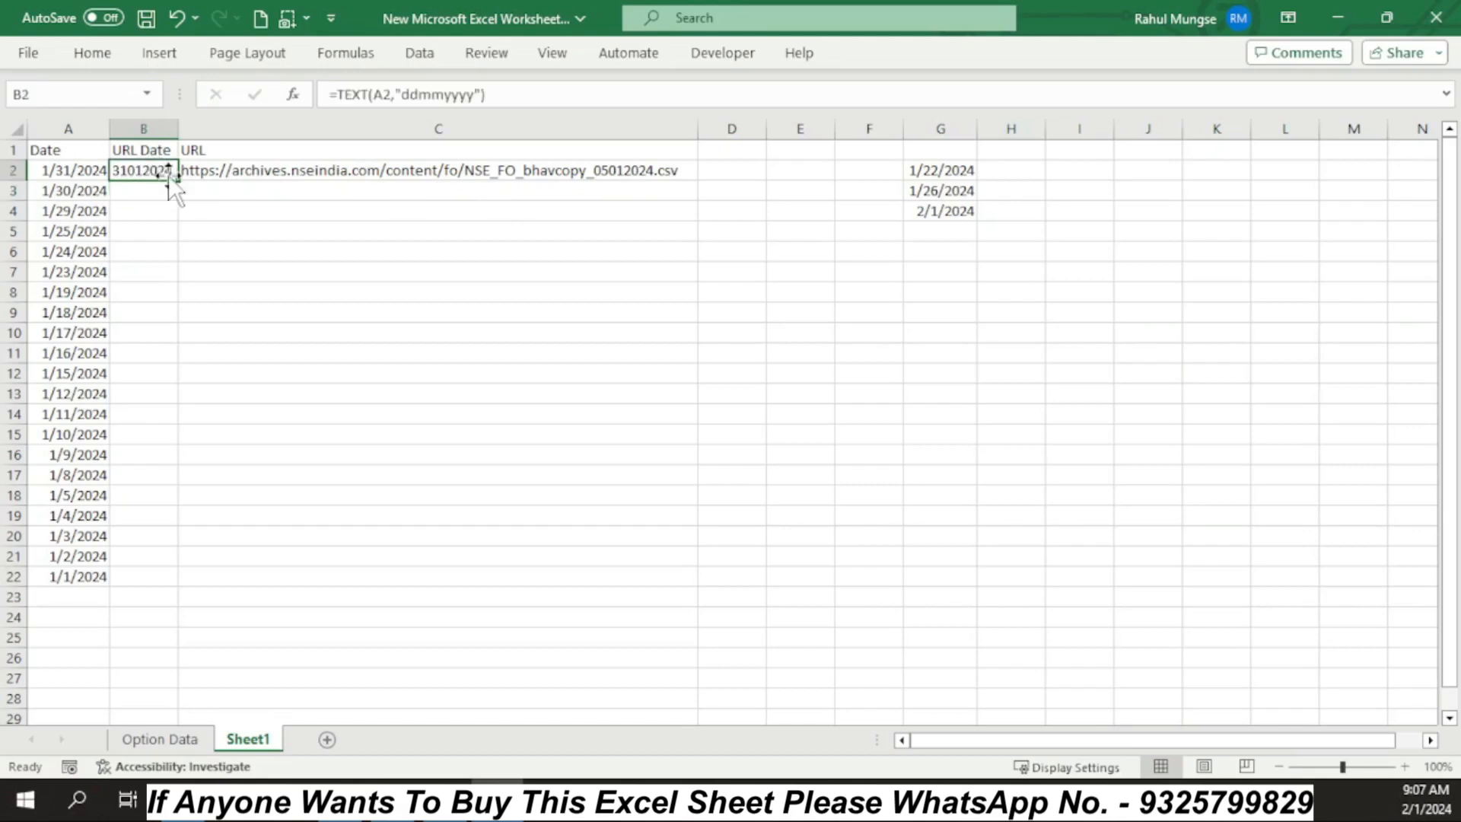
{"action": "double_click", "coordinate": [178, 181]}
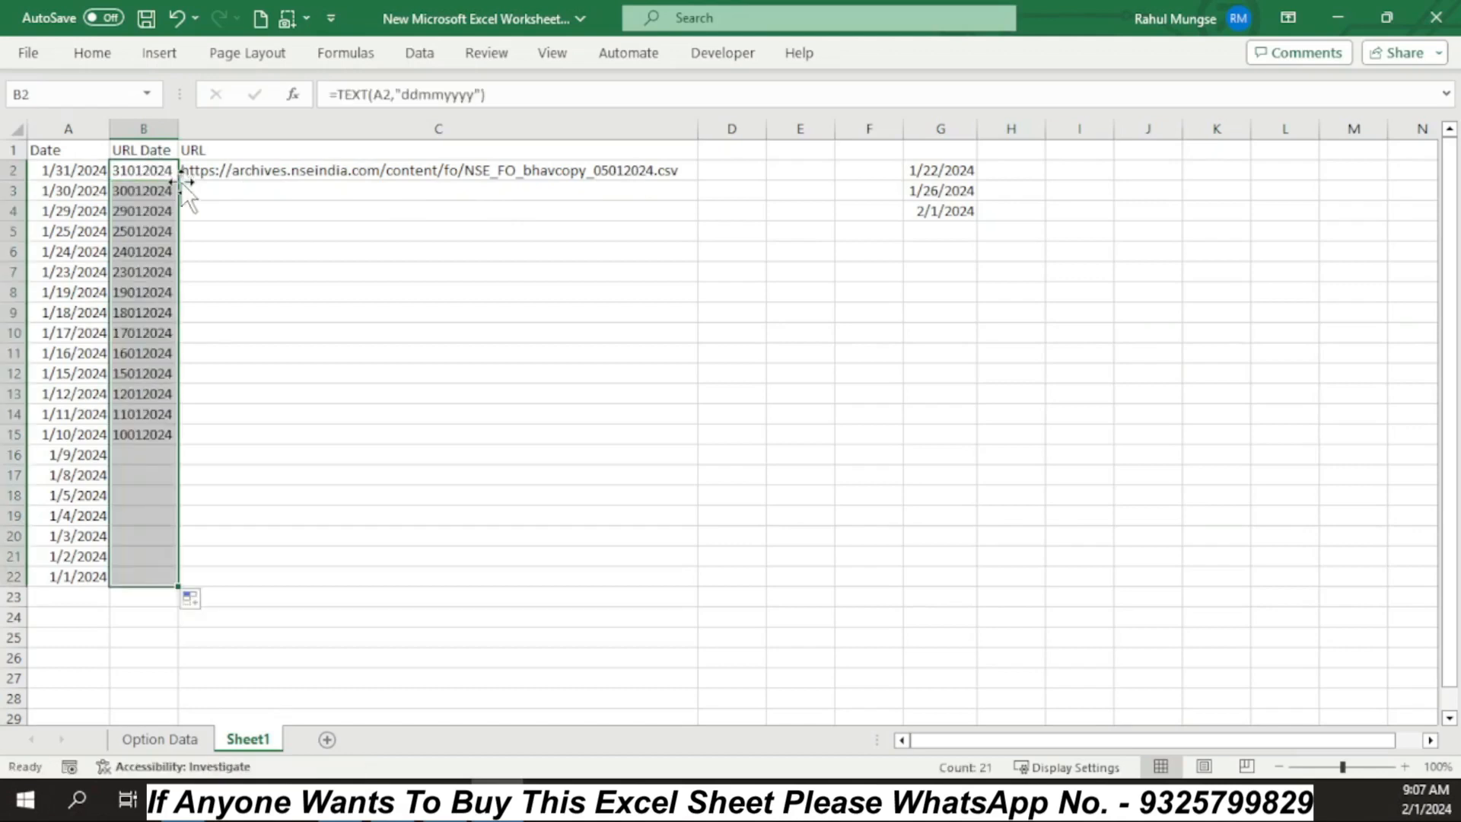
{"action": "left_click", "coordinate": [271, 559]}
{"action": "left_click", "coordinate": [144, 495]}
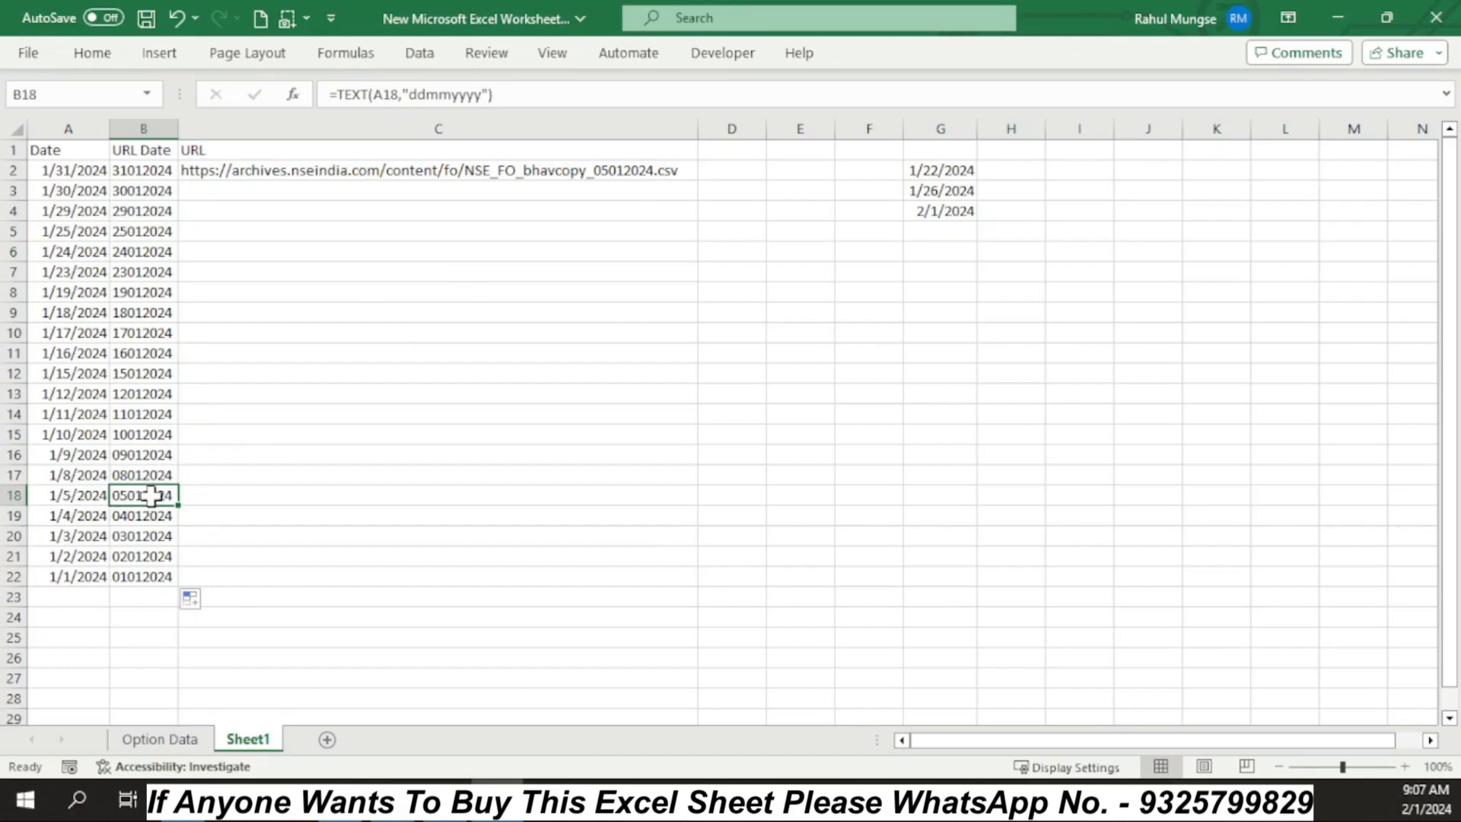
{"action": "left_click", "coordinate": [309, 170]}
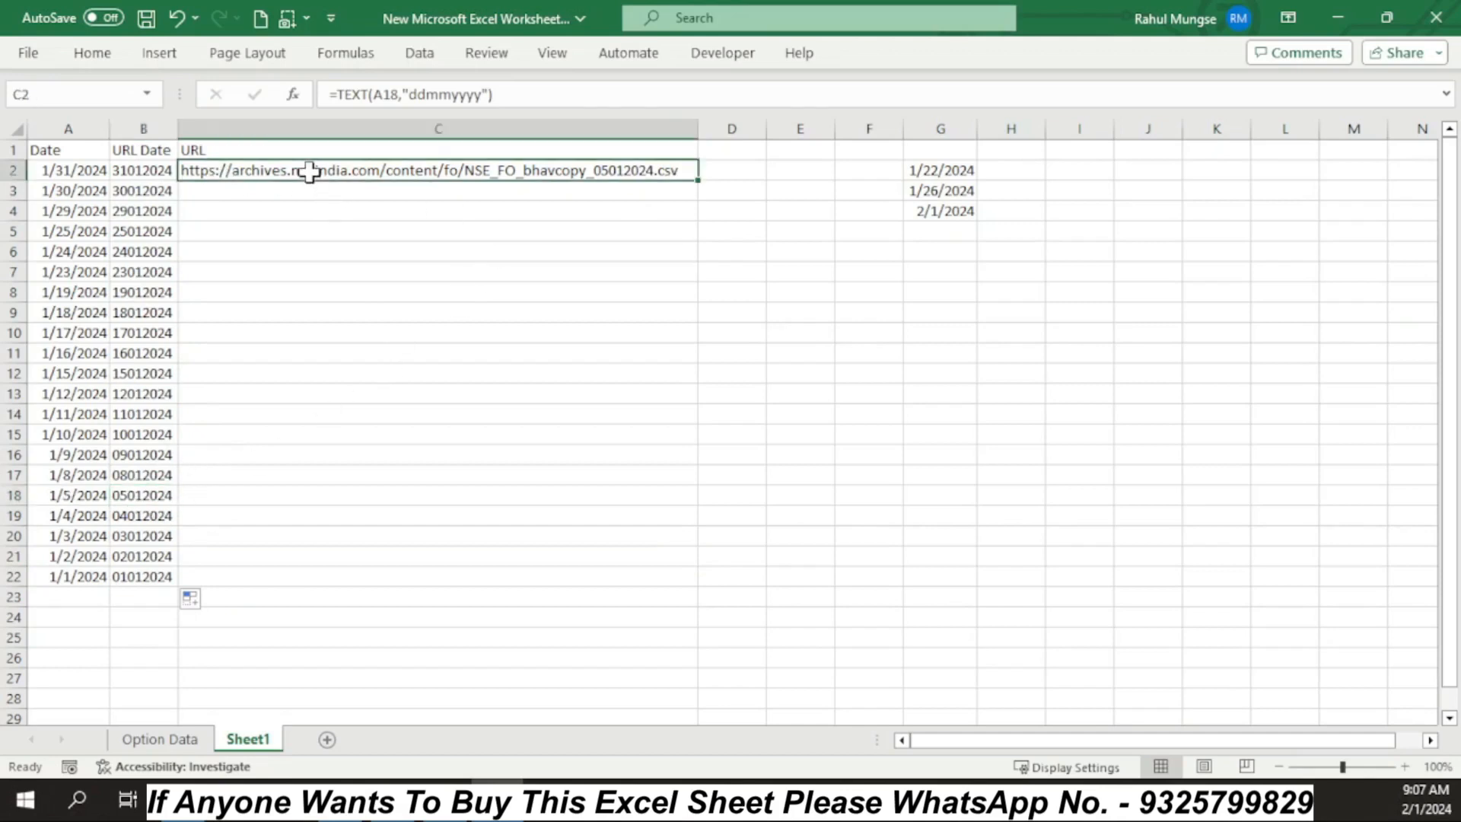
{"action": "double_click", "coordinate": [424, 169]}
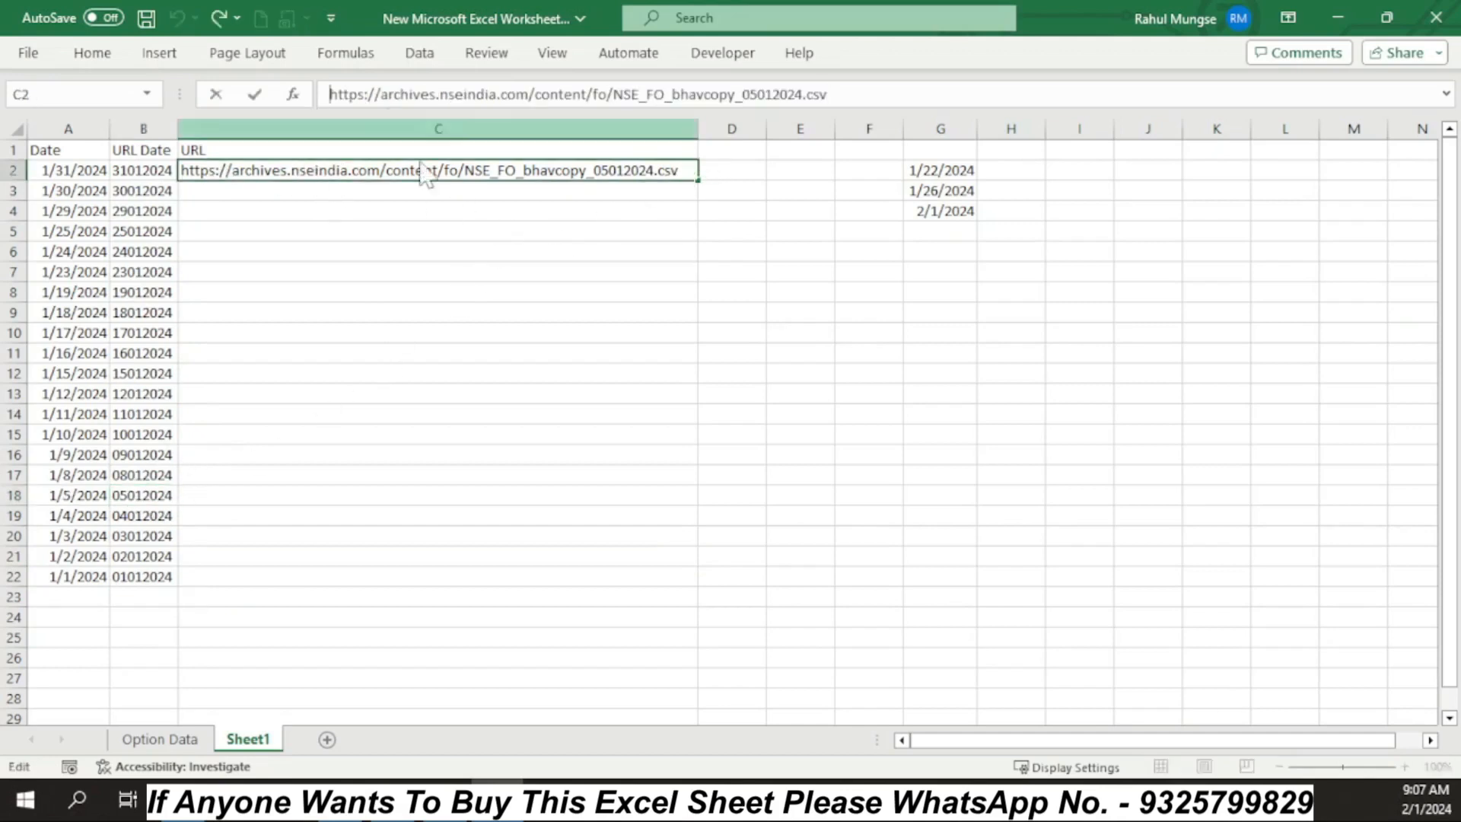
{"action": "key", "text": "Home"}
{"action": "type", "text": "="}
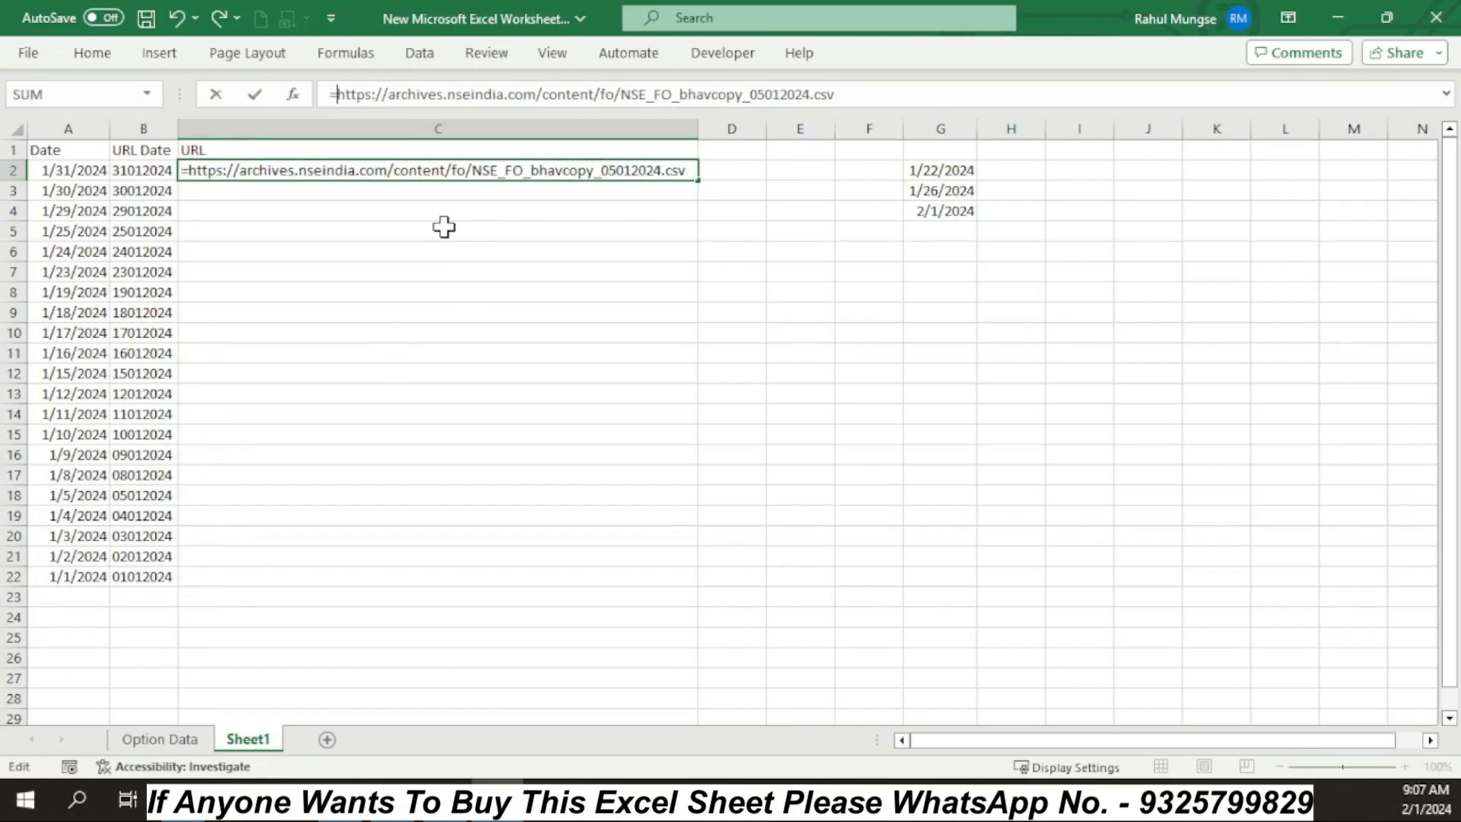
{"action": "type", "text": "\""}
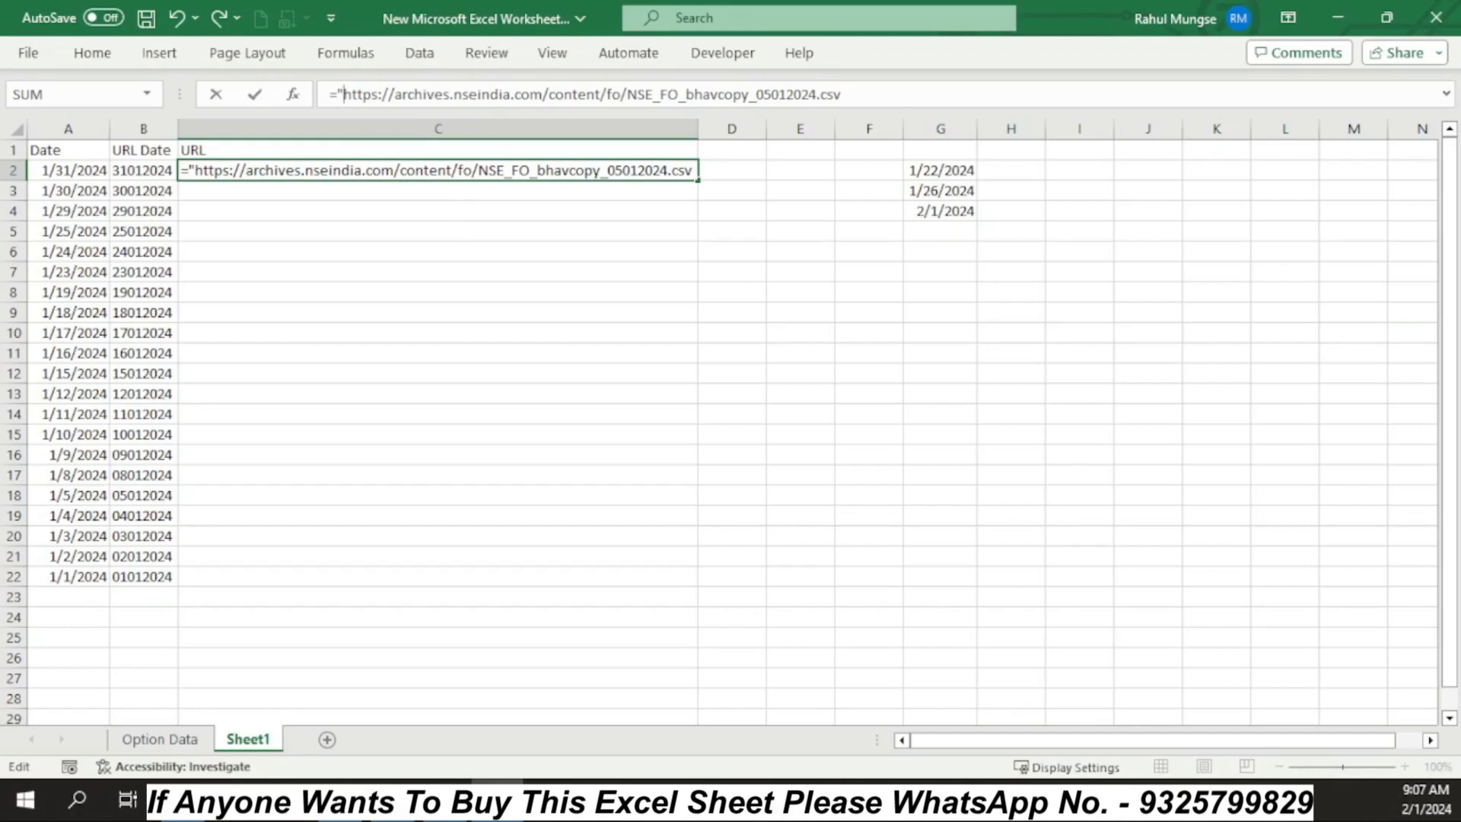
{"action": "left_click", "coordinate": [817, 95]}
{"action": "key", "text": "BackSpace"}
{"action": "key", "text": "BackSpace"}
{"action": "key", "text": "BackSpace"}
{"action": "key", "text": "BackSpace"}
{"action": "key", "text": "BackSpace"}
{"action": "key", "text": "BackSpace"}
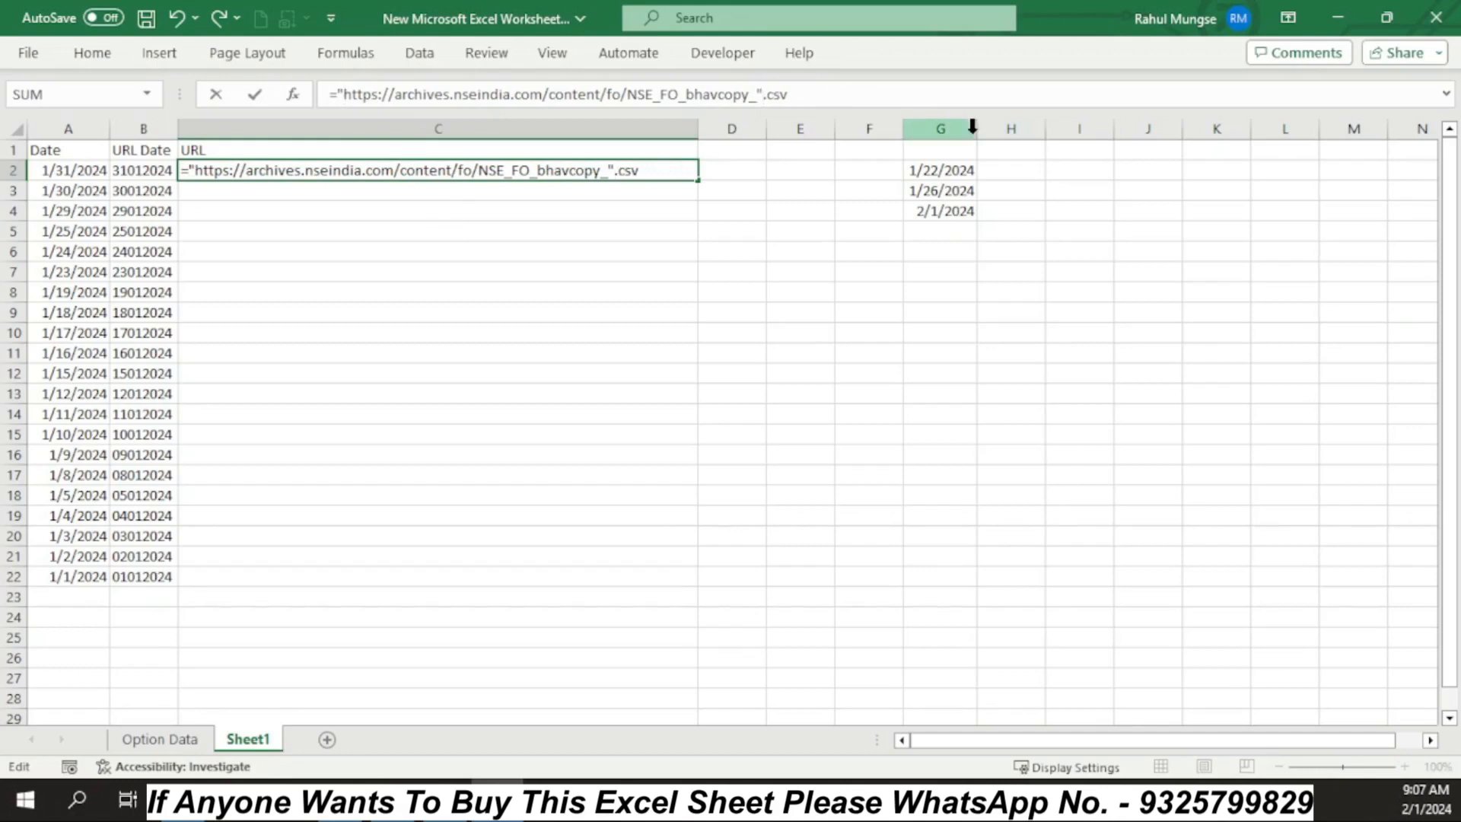
{"action": "type", "text": "&"}
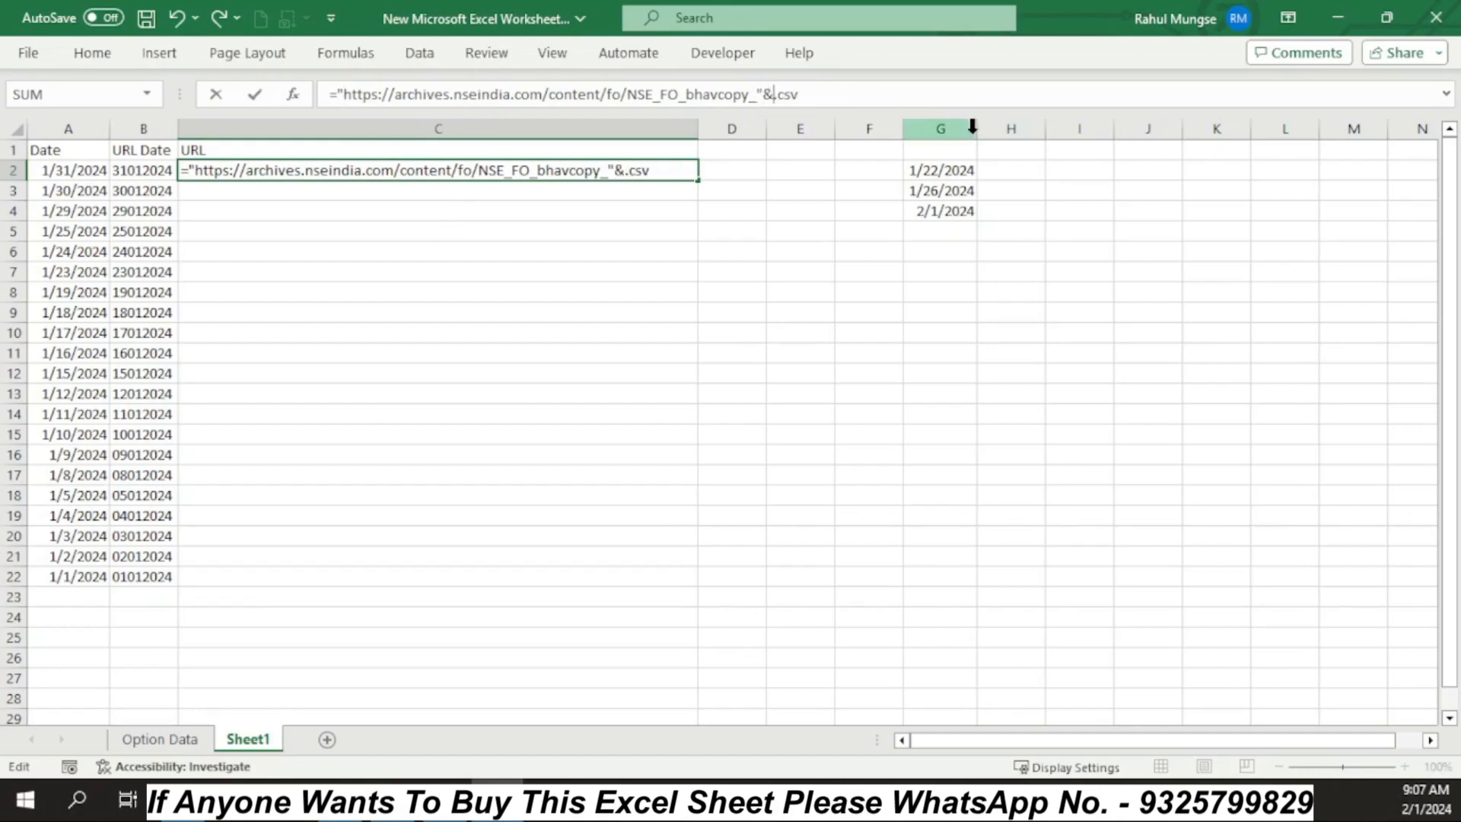
{"action": "left_click", "coordinate": [132, 168]}
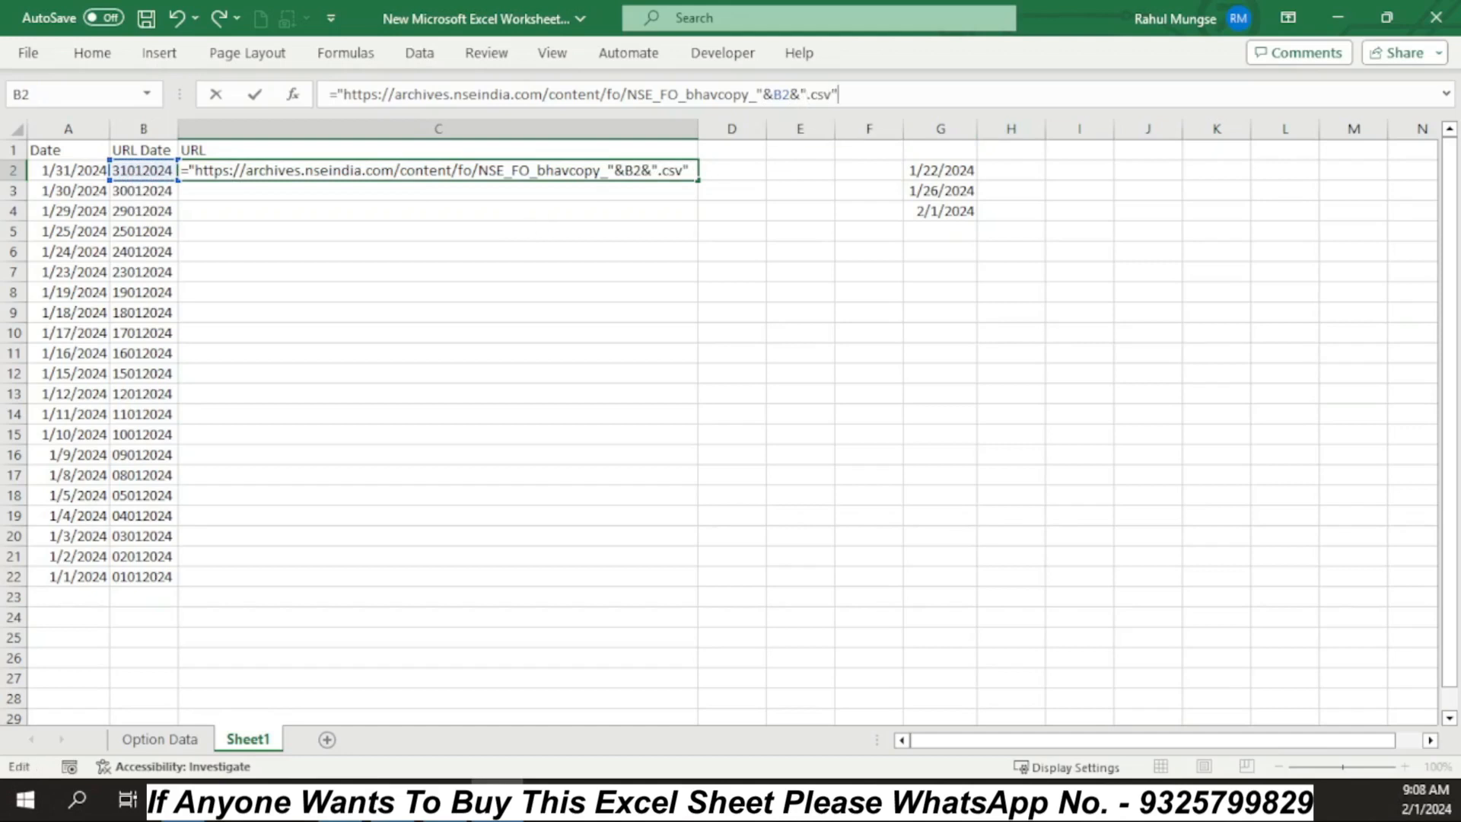
{"action": "key", "text": "Return"}
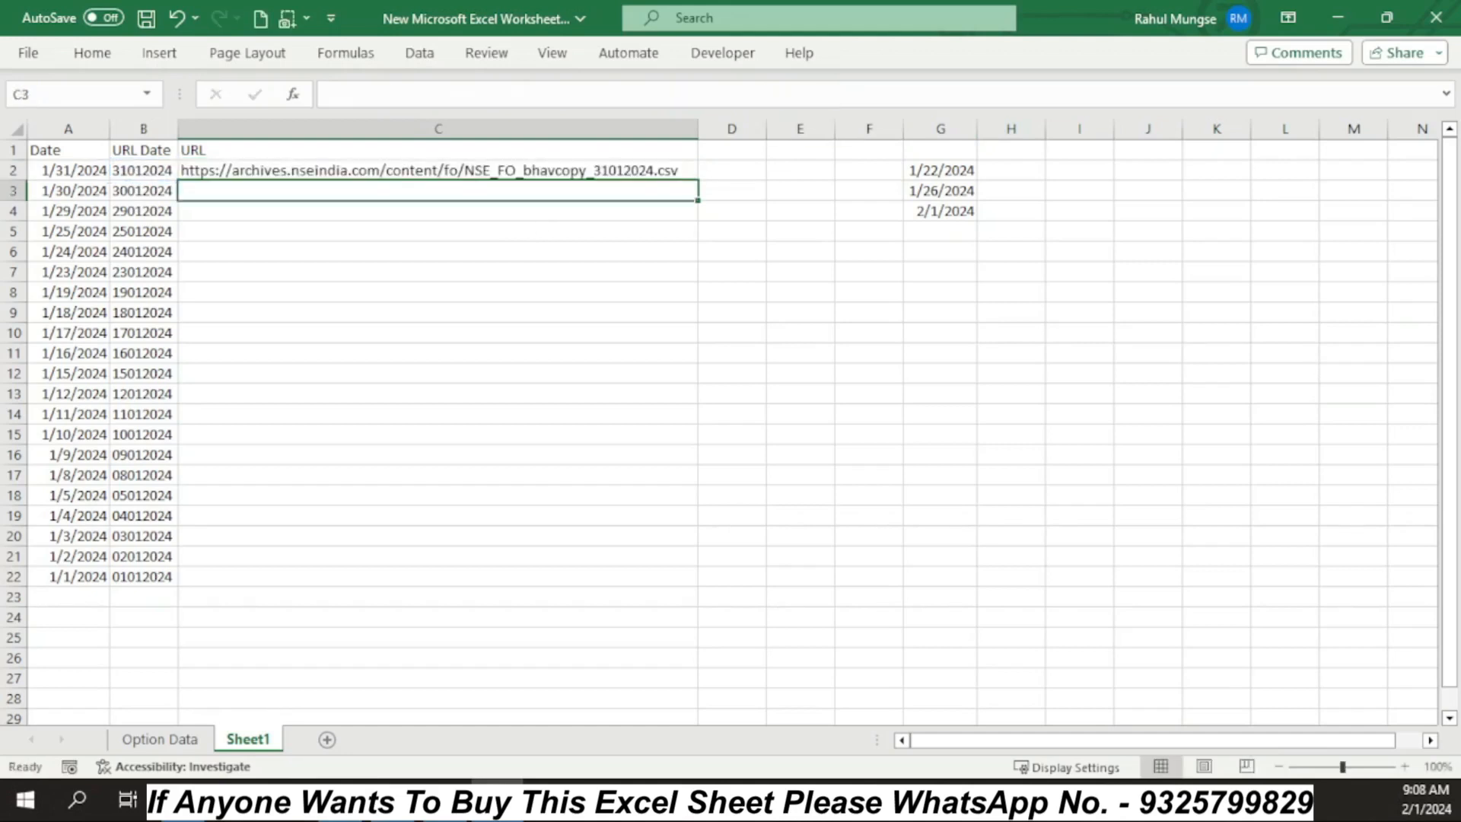
Fill the URL formula from C2 down to C22 and widen column B slightly
{"action": "left_click", "coordinate": [642, 171]}
{"action": "left_click_drag", "start_coordinate": [698, 180], "coordinate": [679, 582]}
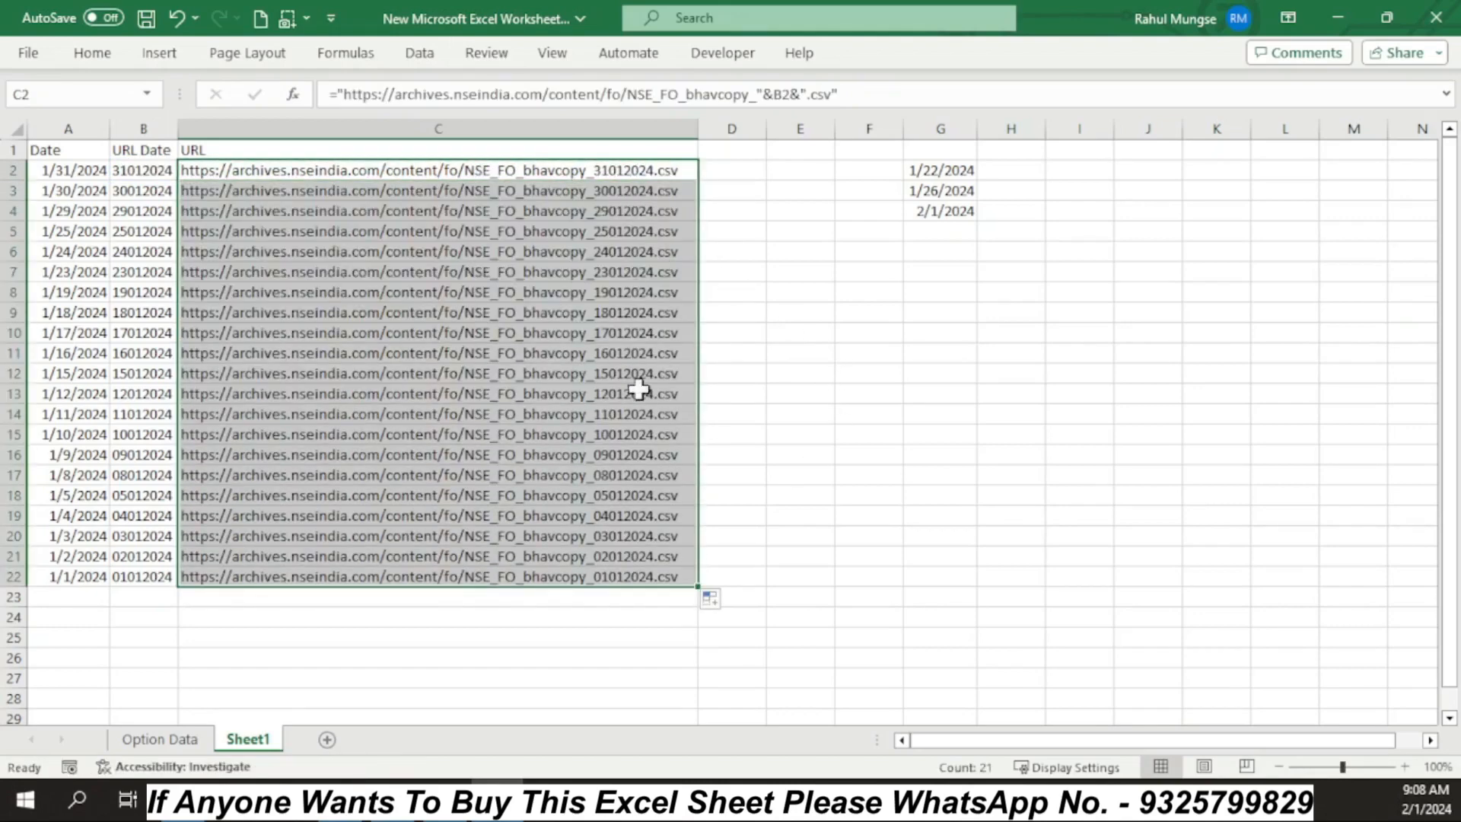
{"action": "left_click", "coordinate": [638, 390]}
{"action": "left_click", "coordinate": [144, 394]}
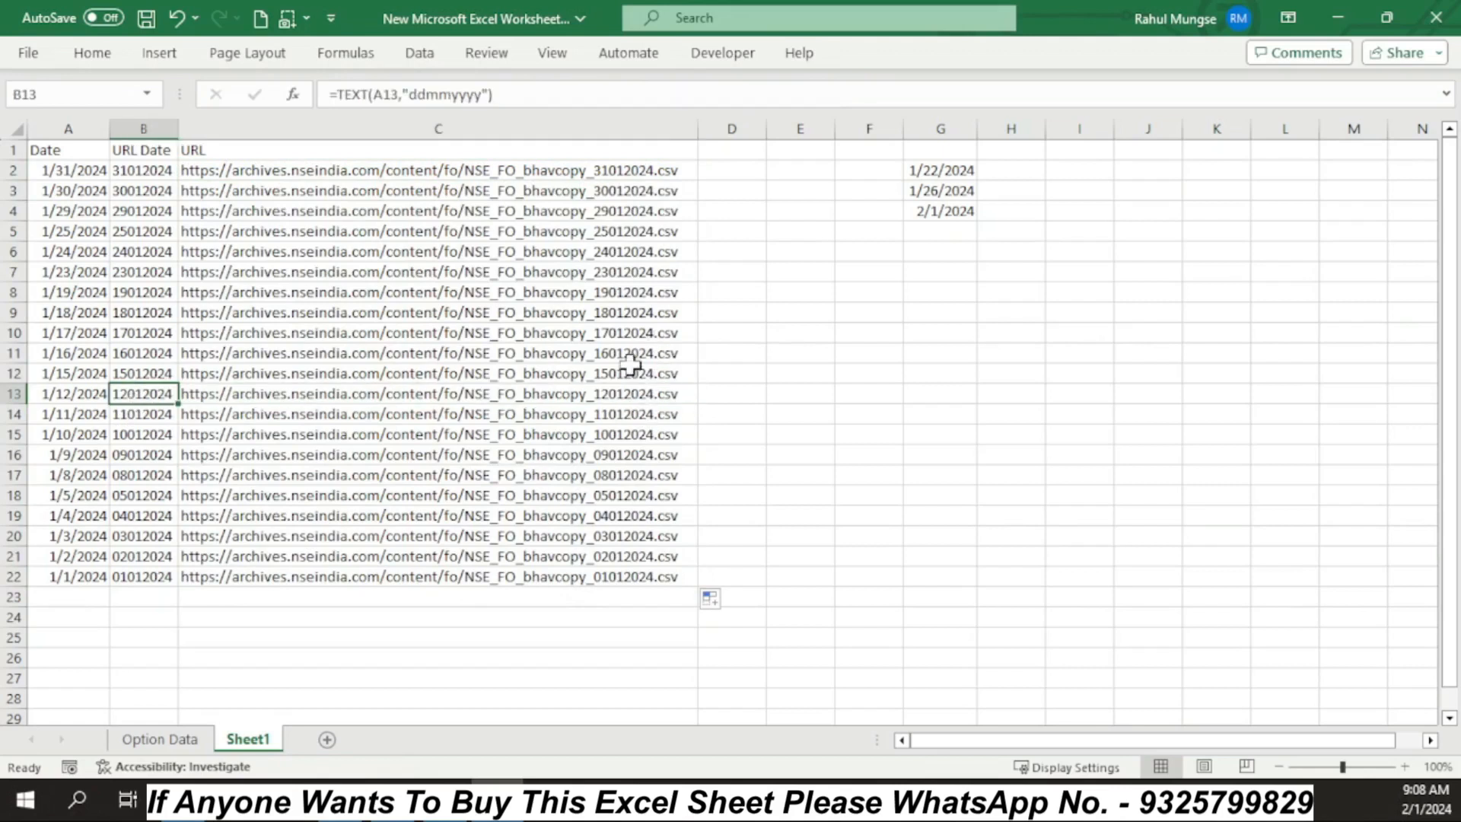
{"action": "left_click_drag", "start_coordinate": [178, 129], "coordinate": [182, 129]}
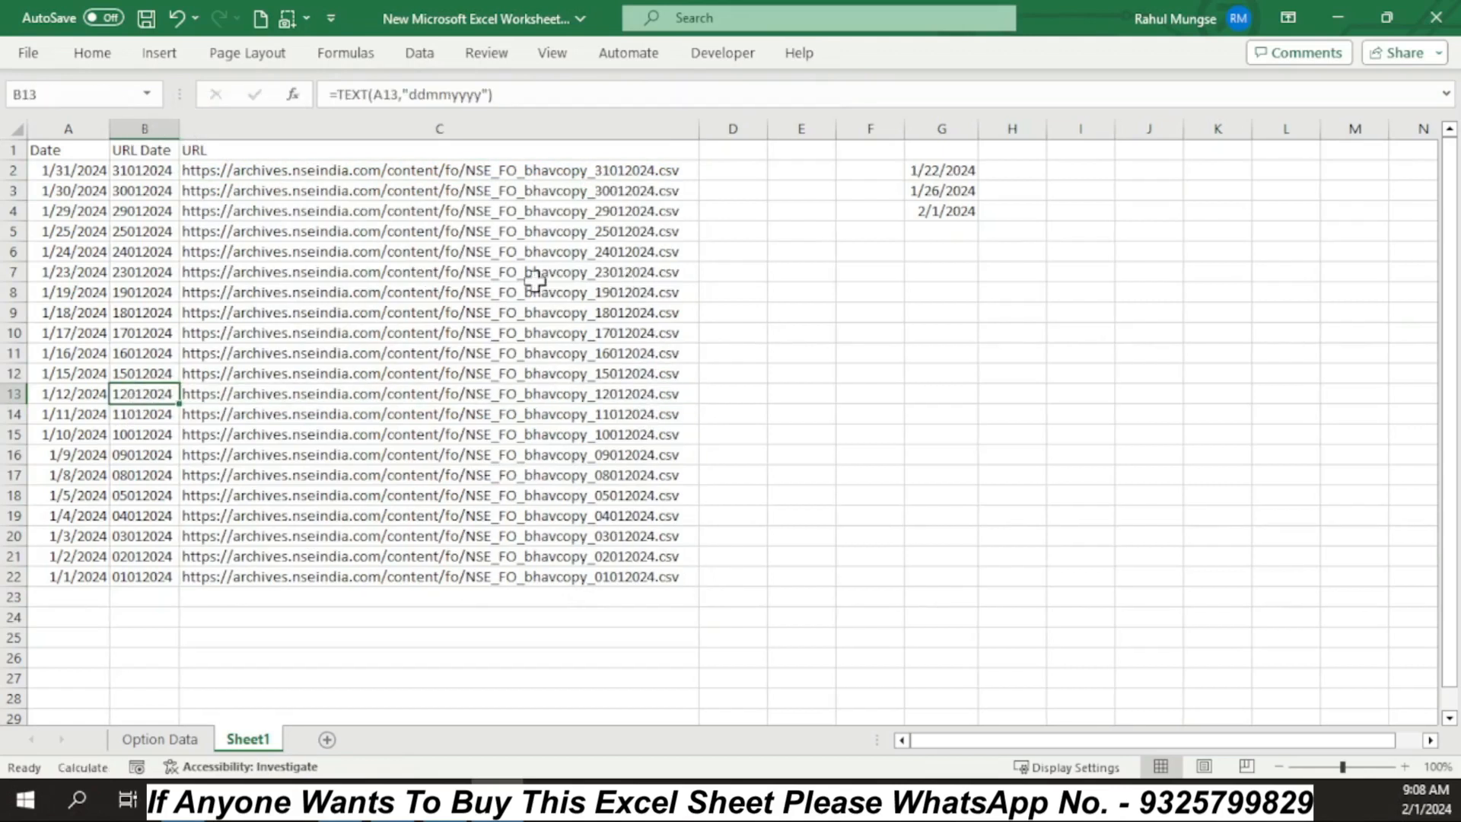
{"action": "left_click", "coordinate": [867, 250]}
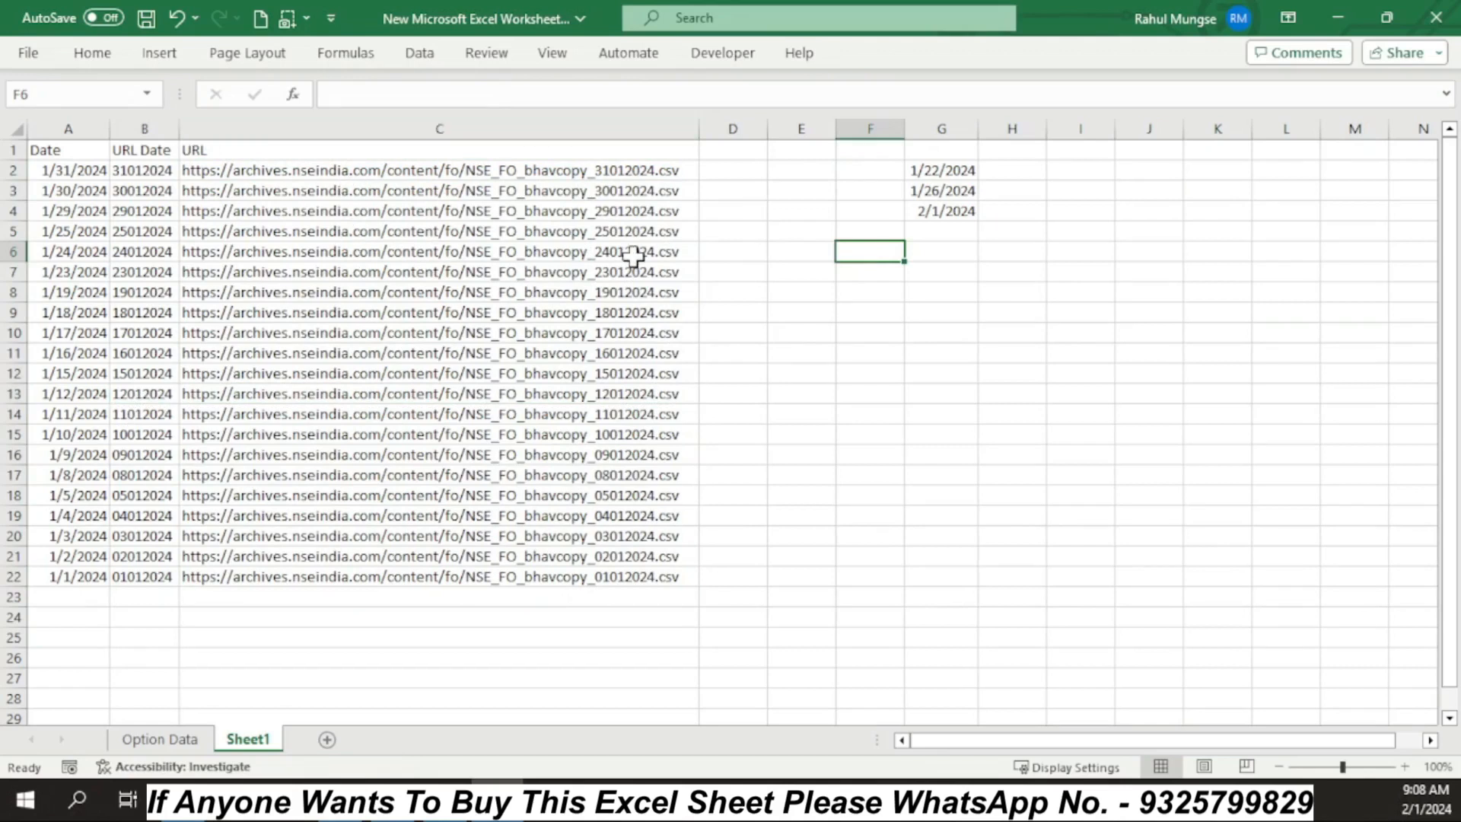
Load the range $A$1:$C$22 into Power Query as a table with headers
{"action": "left_click", "coordinate": [153, 272]}
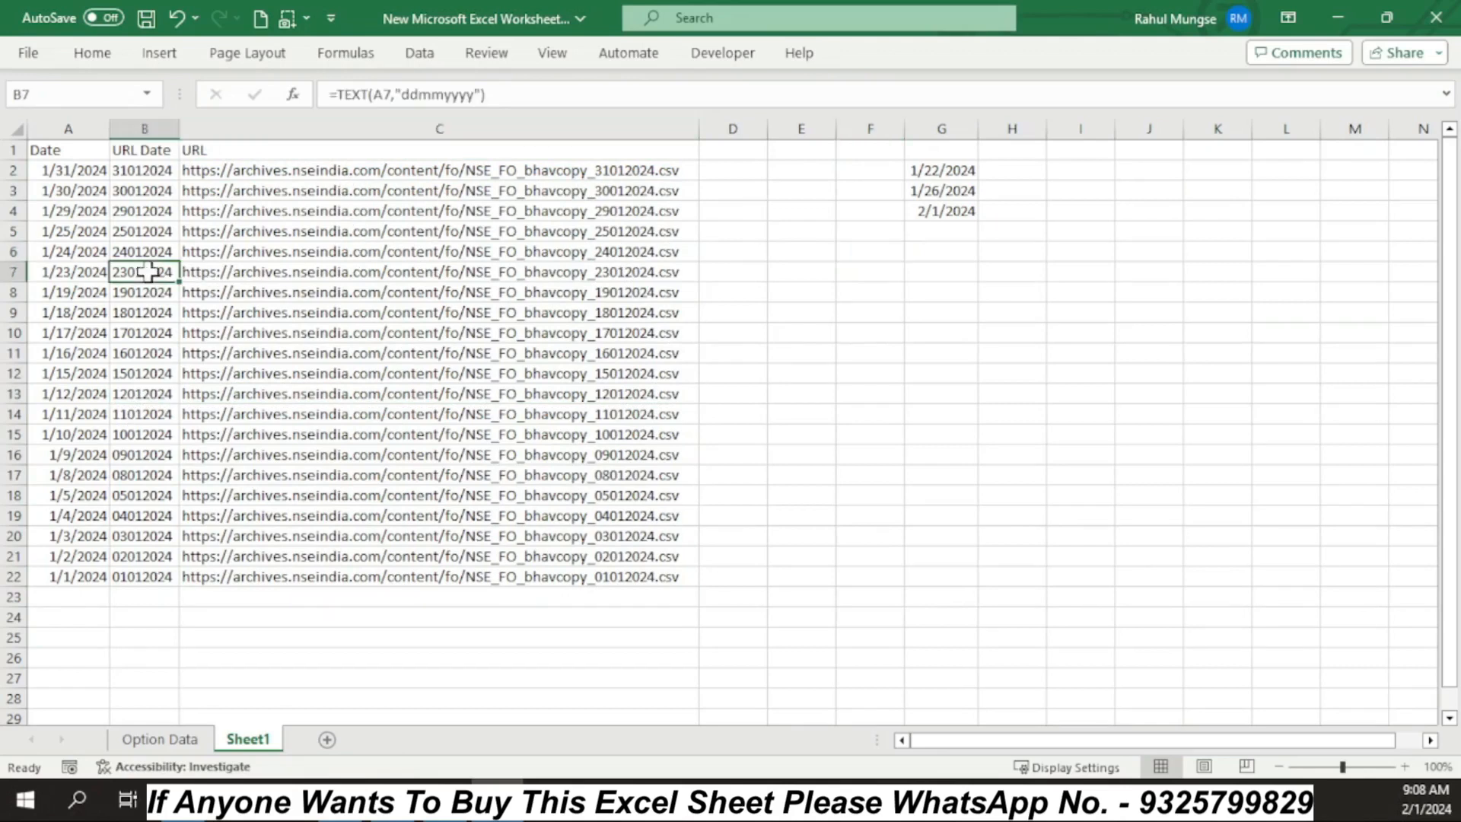
{"action": "left_click", "coordinate": [419, 53]}
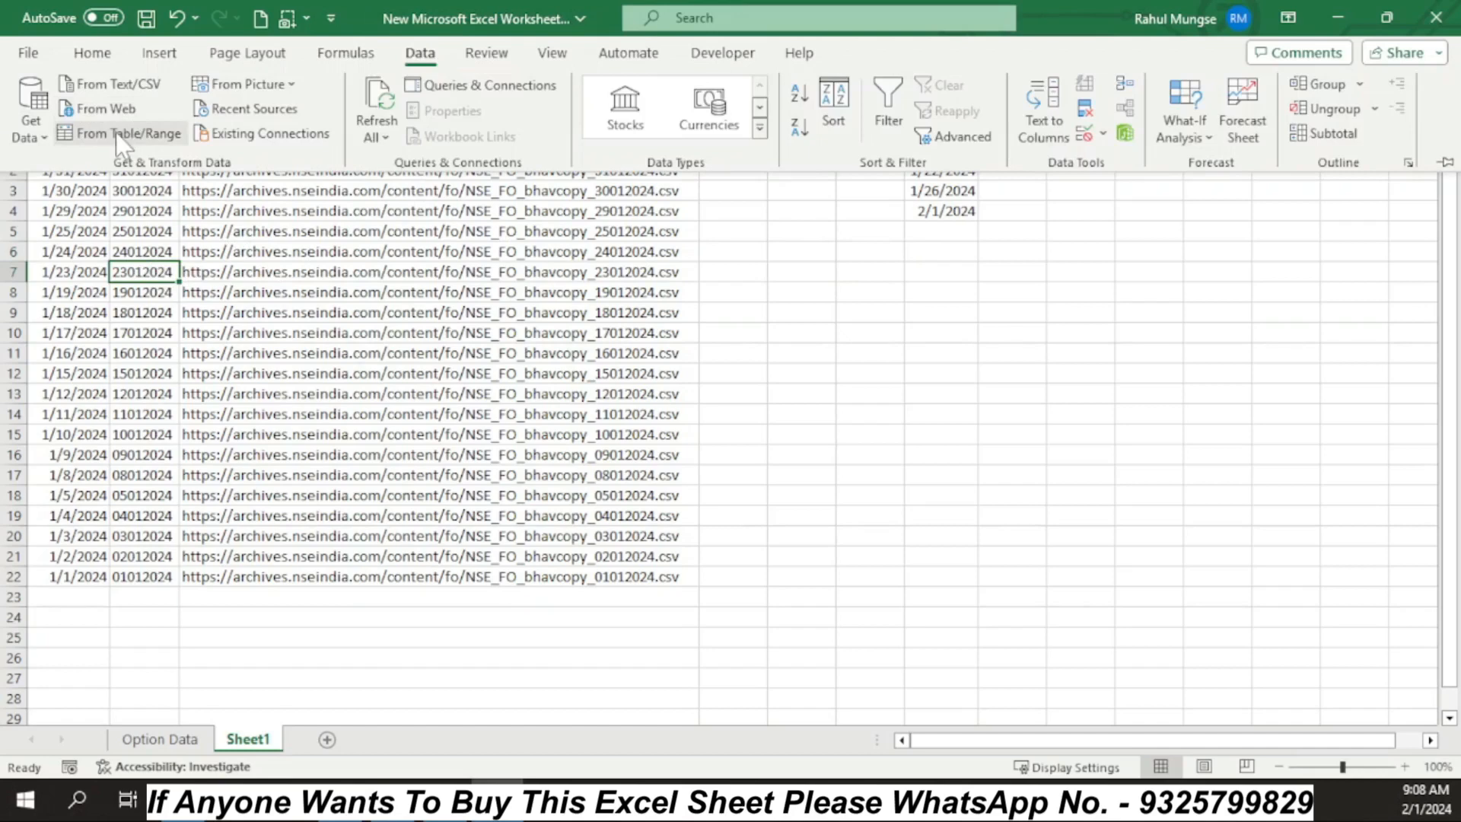
{"action": "left_click", "coordinate": [118, 135]}
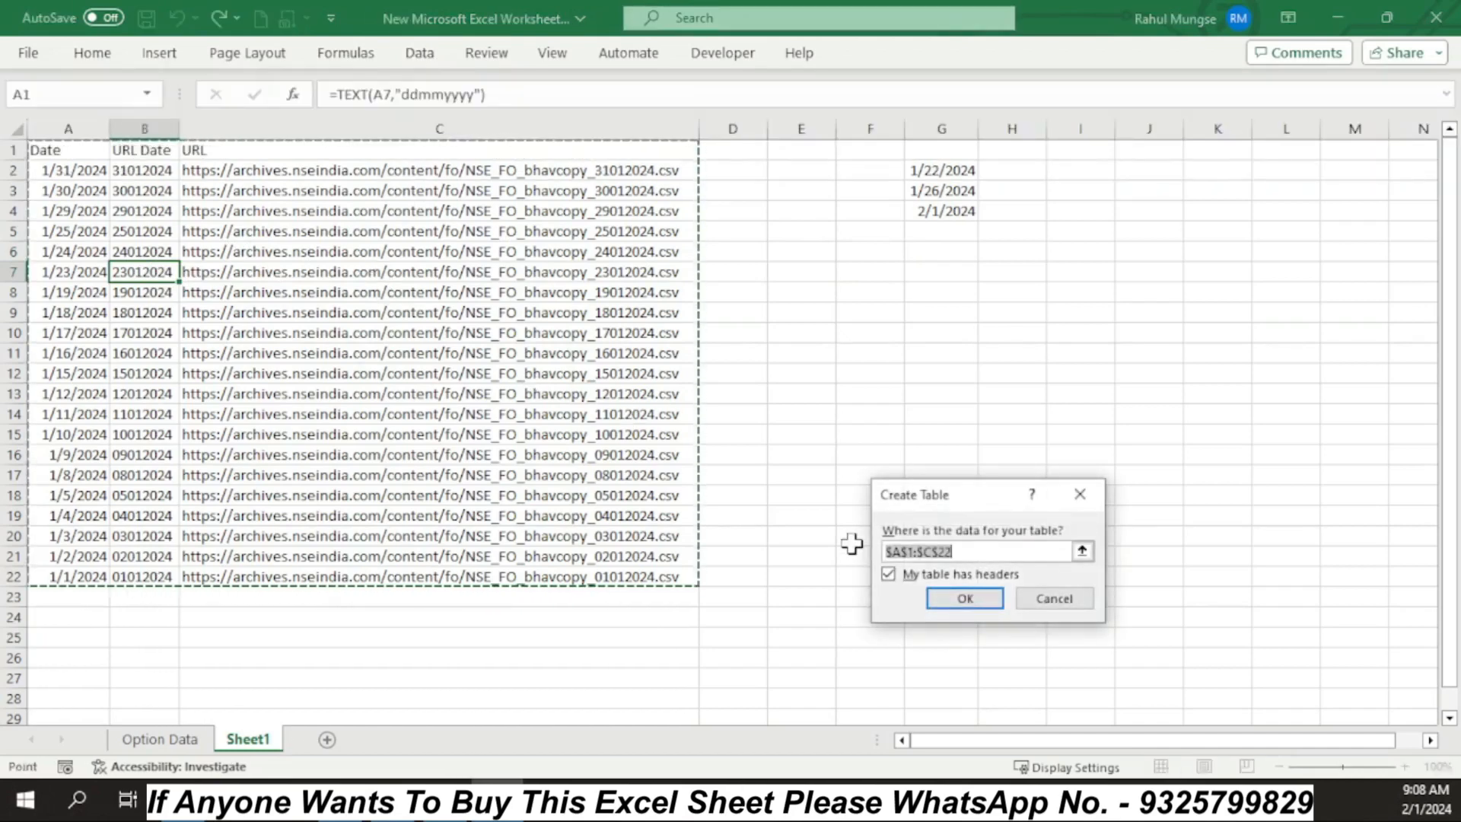
{"action": "left_click", "coordinate": [978, 601]}
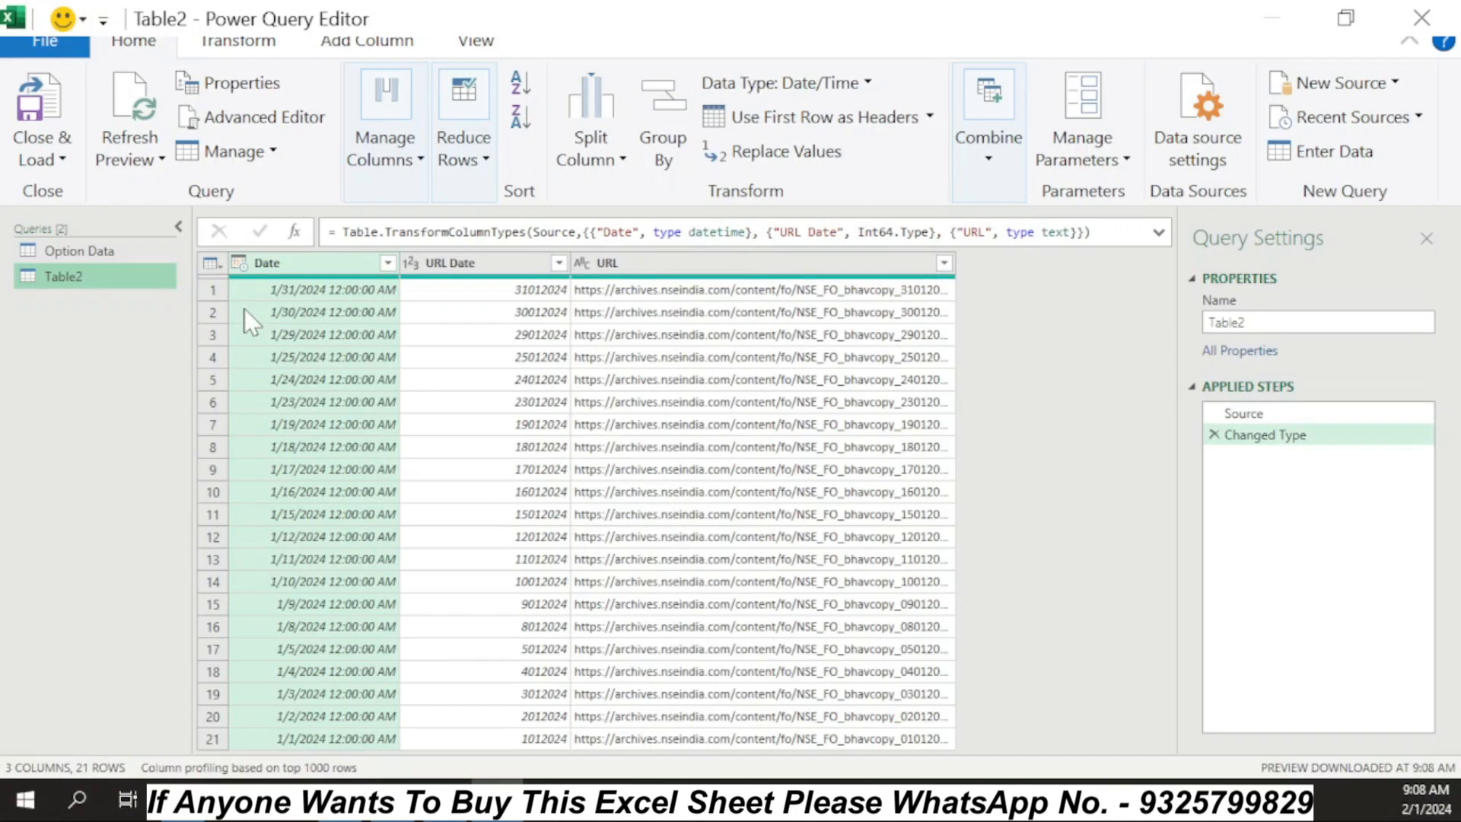
Open the Option Data query's M code and insert the line (data) as table => above let to make it a function
{"action": "left_click", "coordinate": [114, 248]}
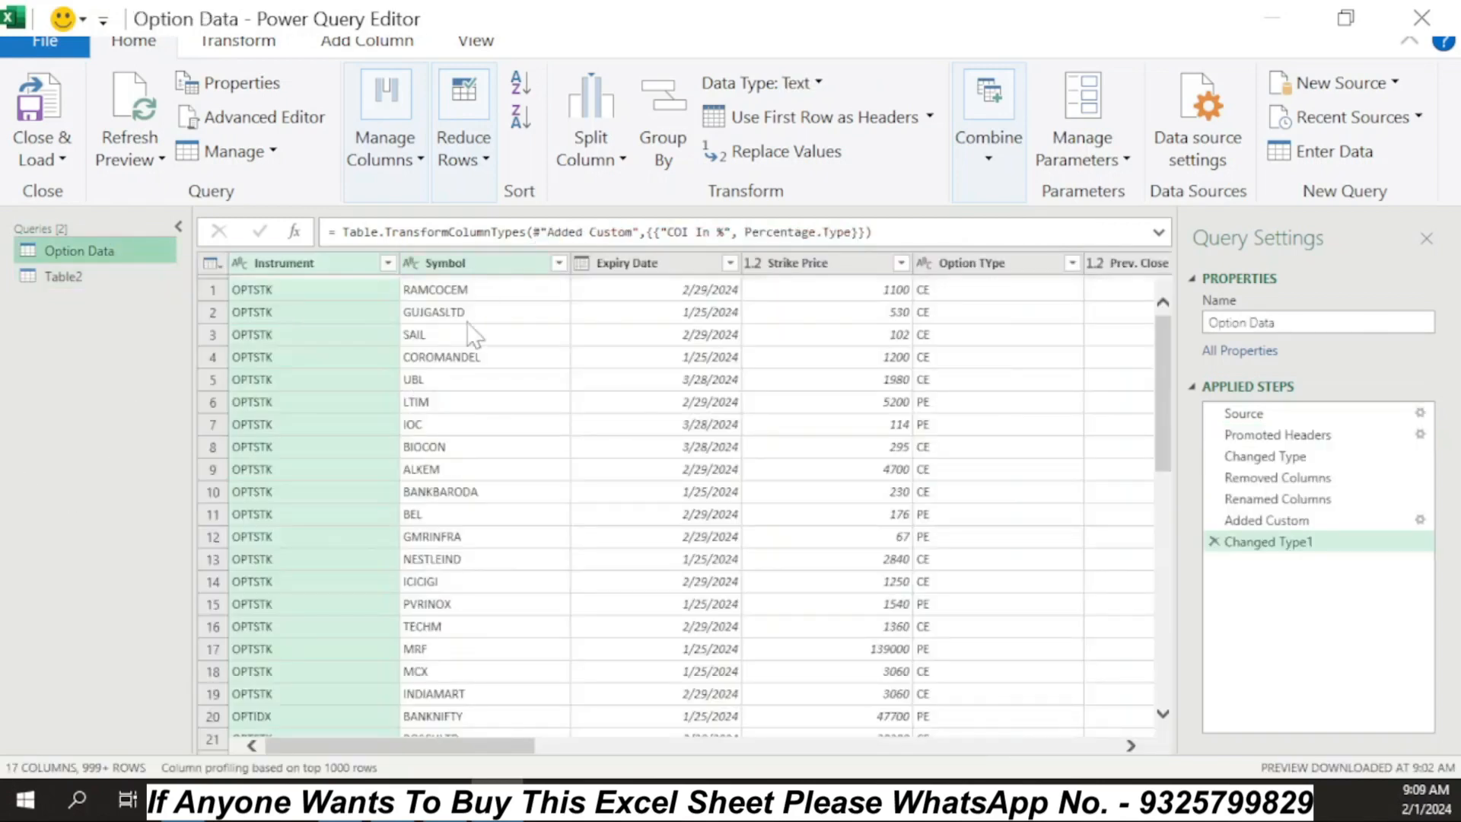
{"action": "right_click", "coordinate": [76, 257]}
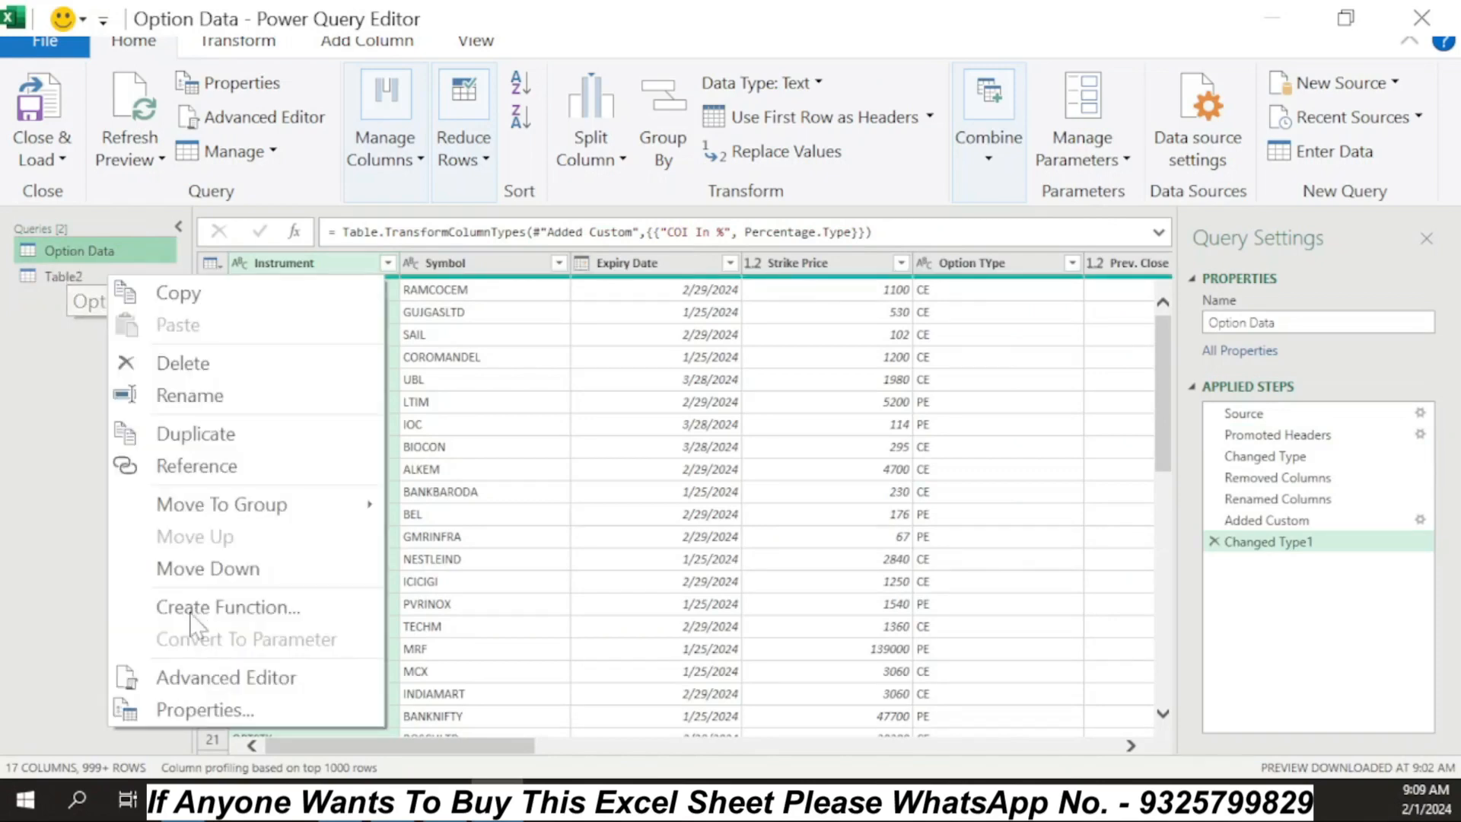
{"action": "left_click", "coordinate": [174, 678]}
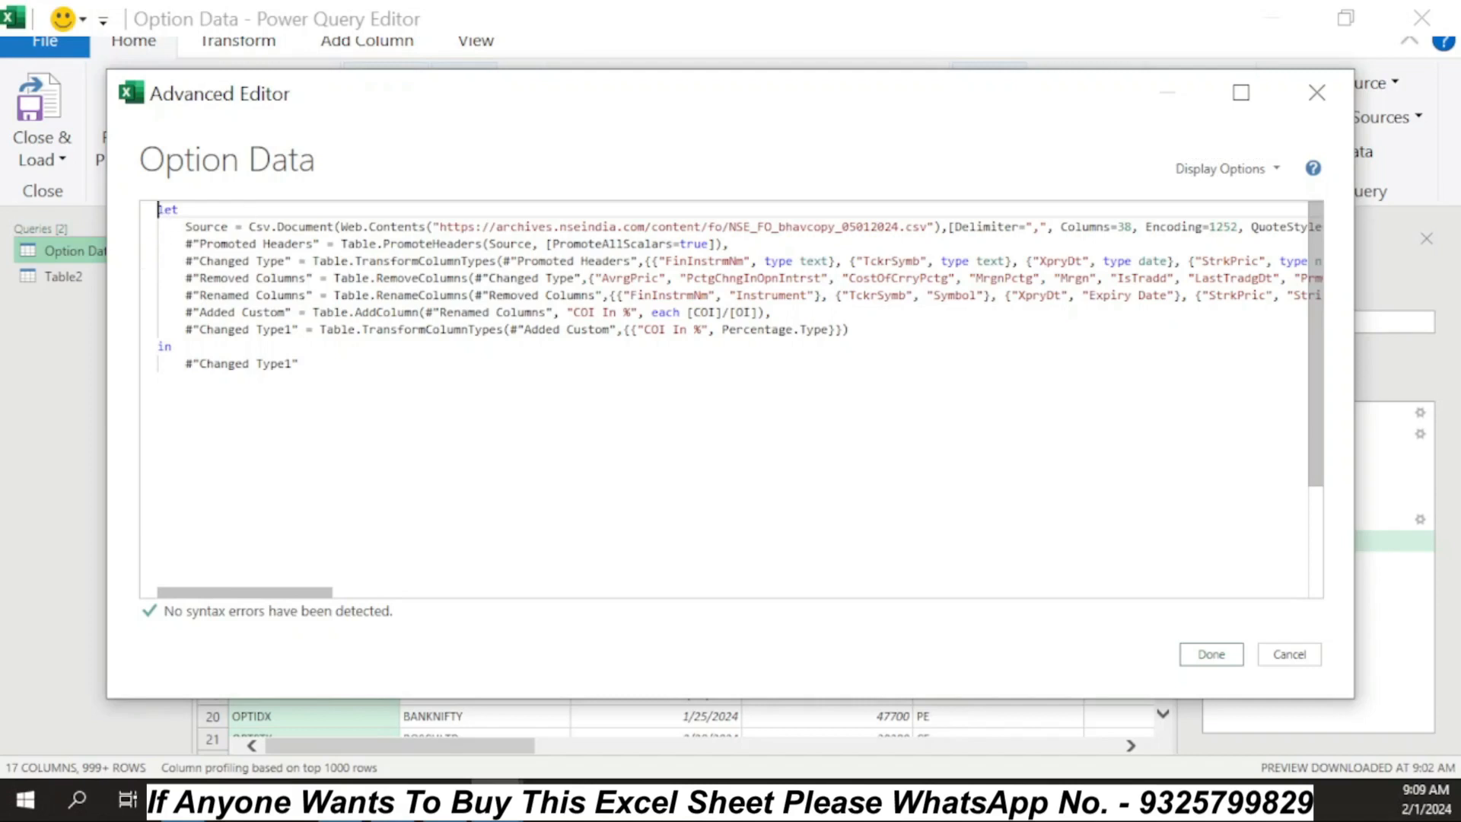
{"action": "key", "text": "Return"}
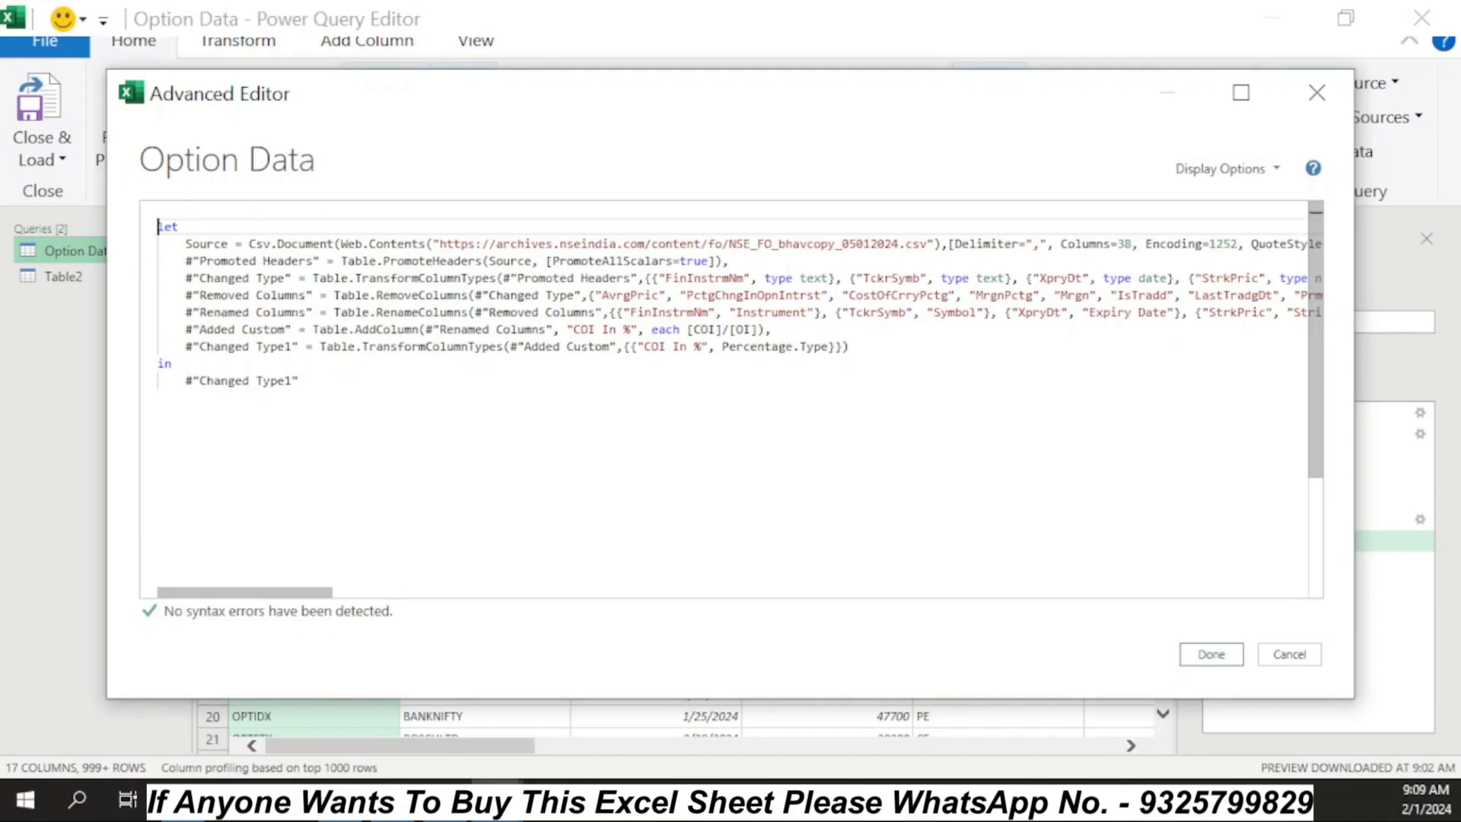
{"action": "key", "text": "Up"}
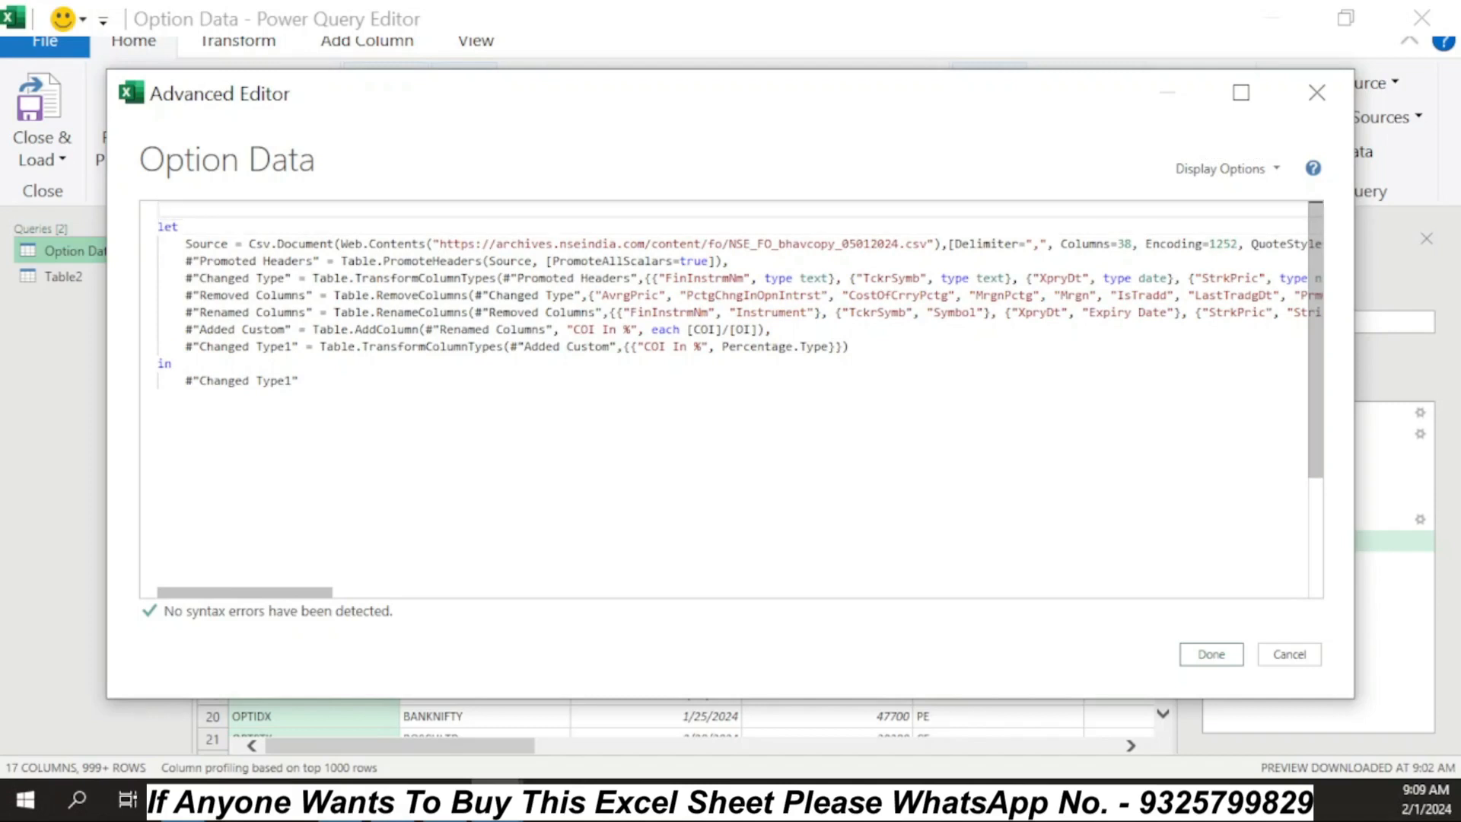
{"action": "type", "text": "(dat"}
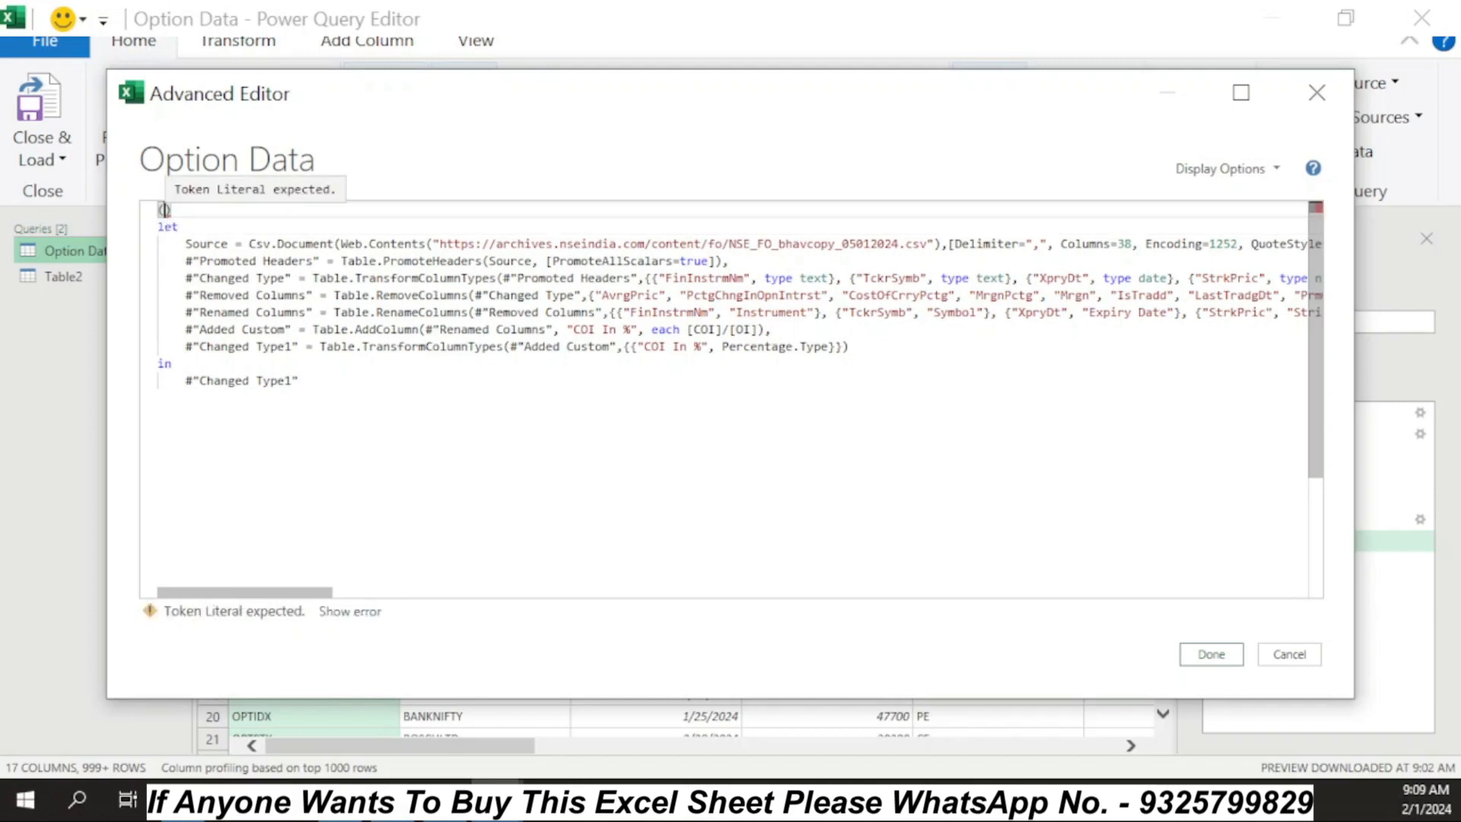
{"action": "type", "text": "a"}
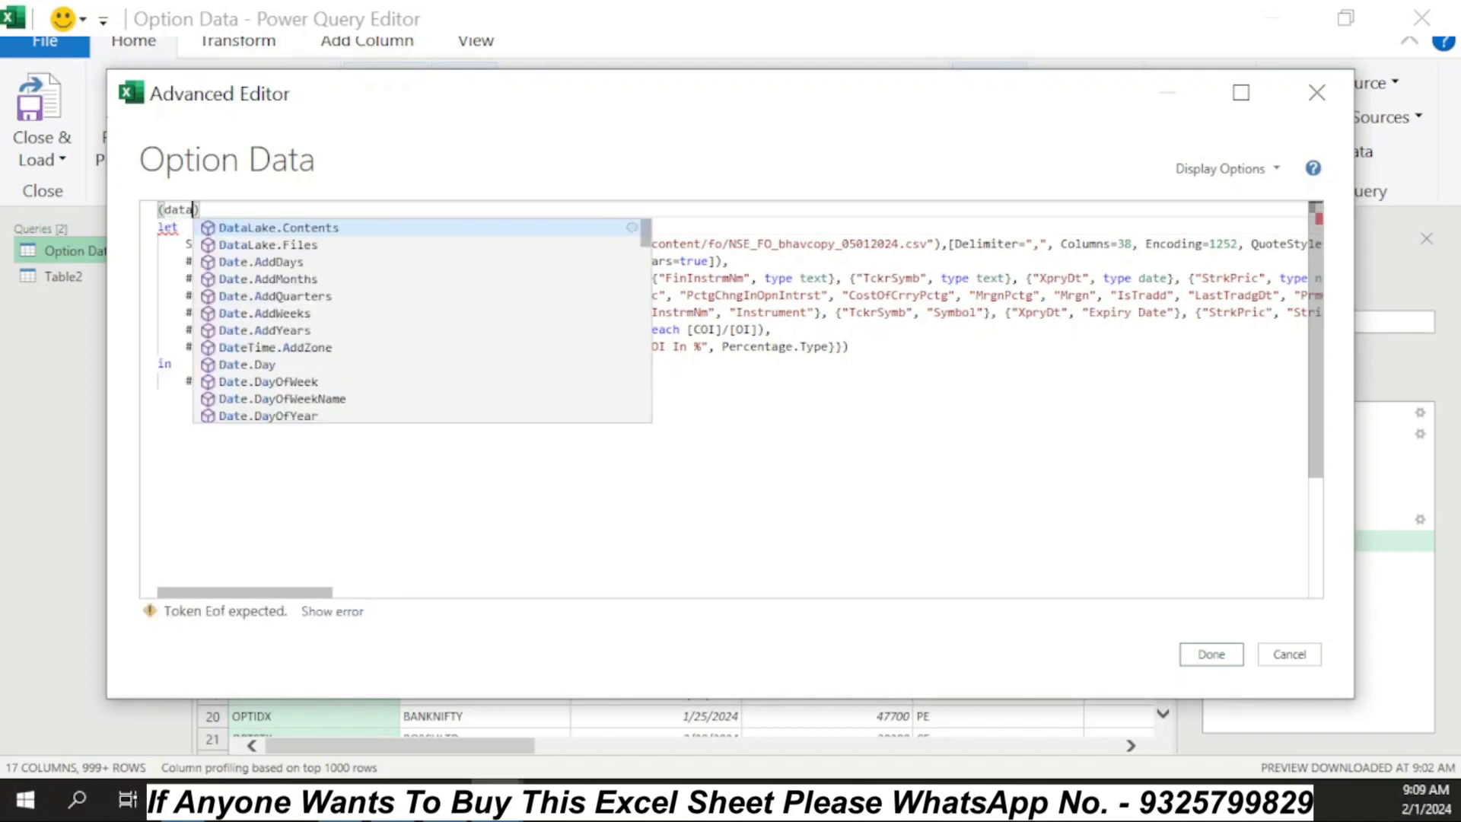
{"action": "key", "text": "Right"}
{"action": "type", "text": "as "}
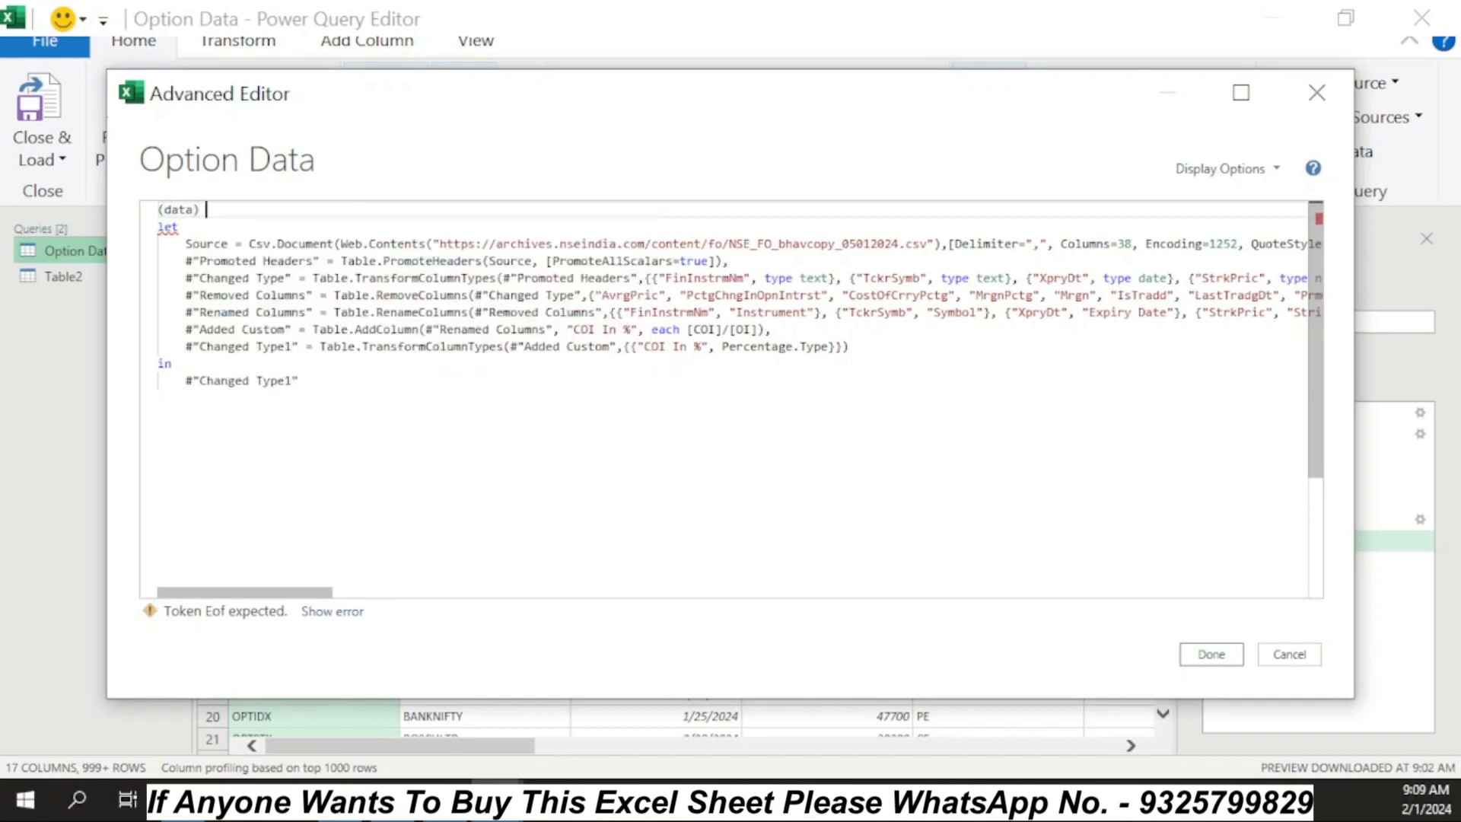
{"action": "type", "text": "ta"}
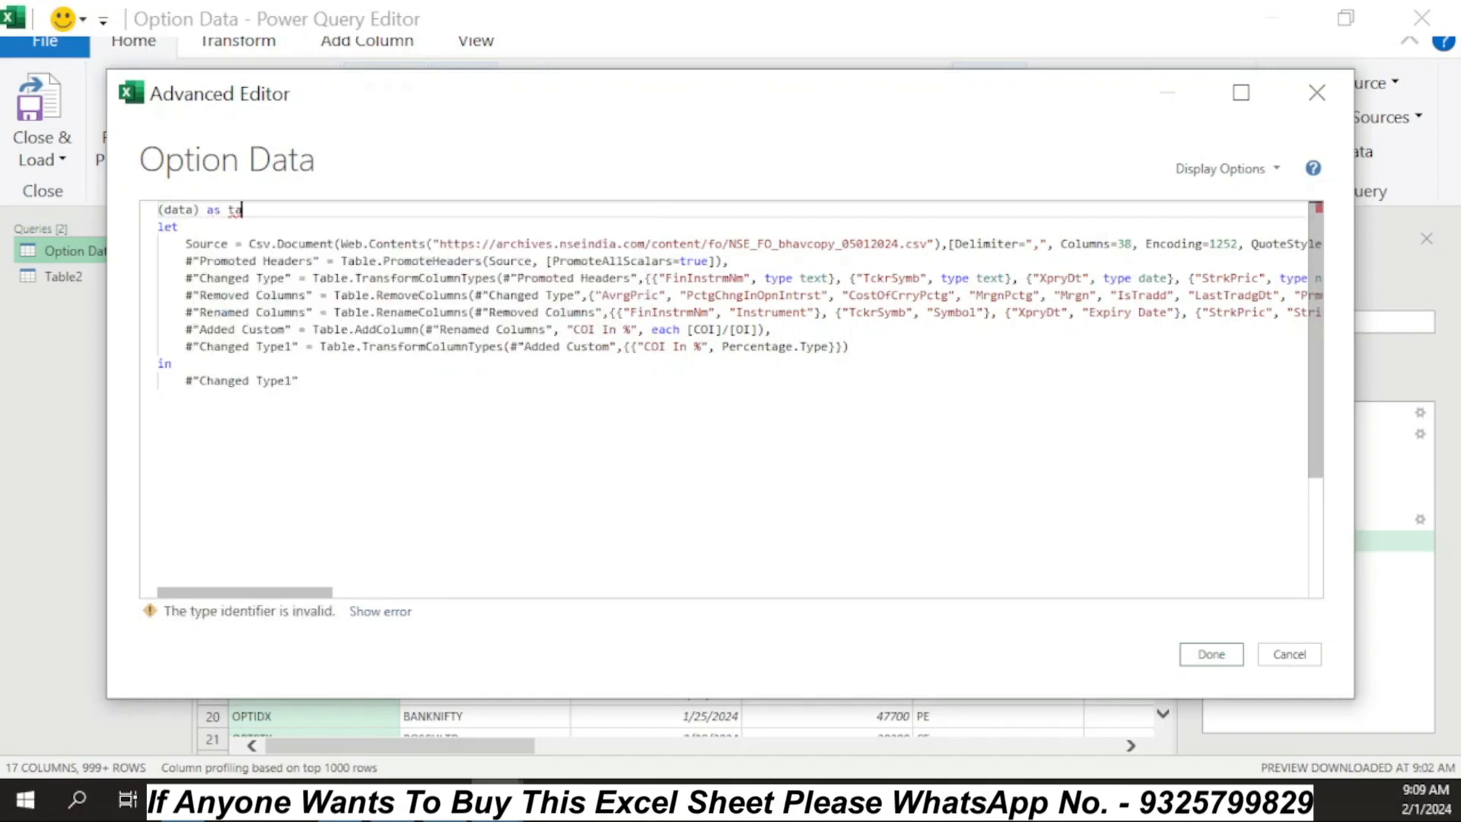
{"action": "type", "text": "ble =>"}
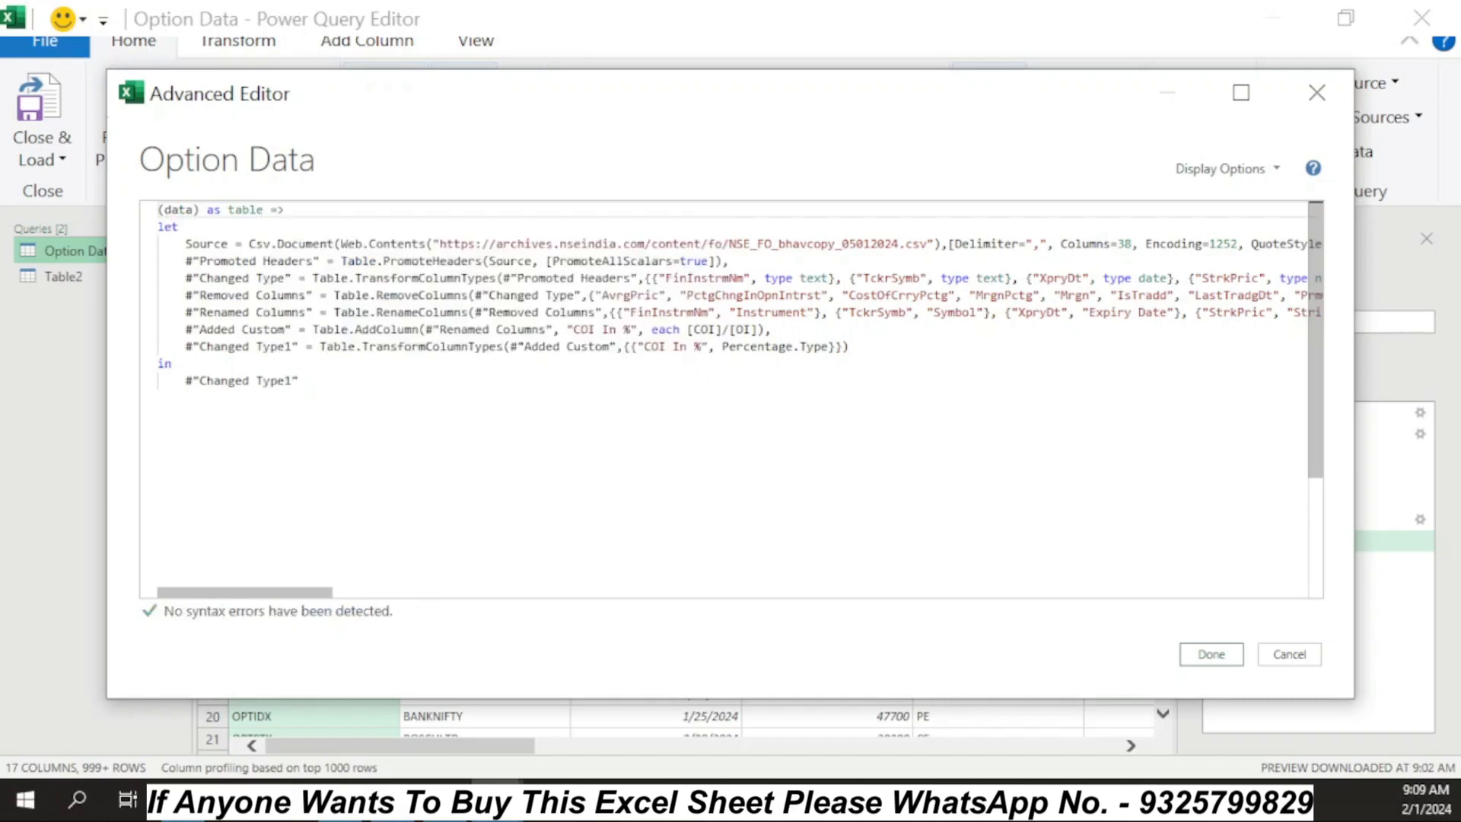
Replace the hard-coded bhavcopy URL inside Web.Contents with the parameter (data) and apply the edited code
{"action": "left_click_drag", "start_coordinate": [201, 210], "coordinate": [157, 214]}
{"action": "key", "text": "ctrl+c"}
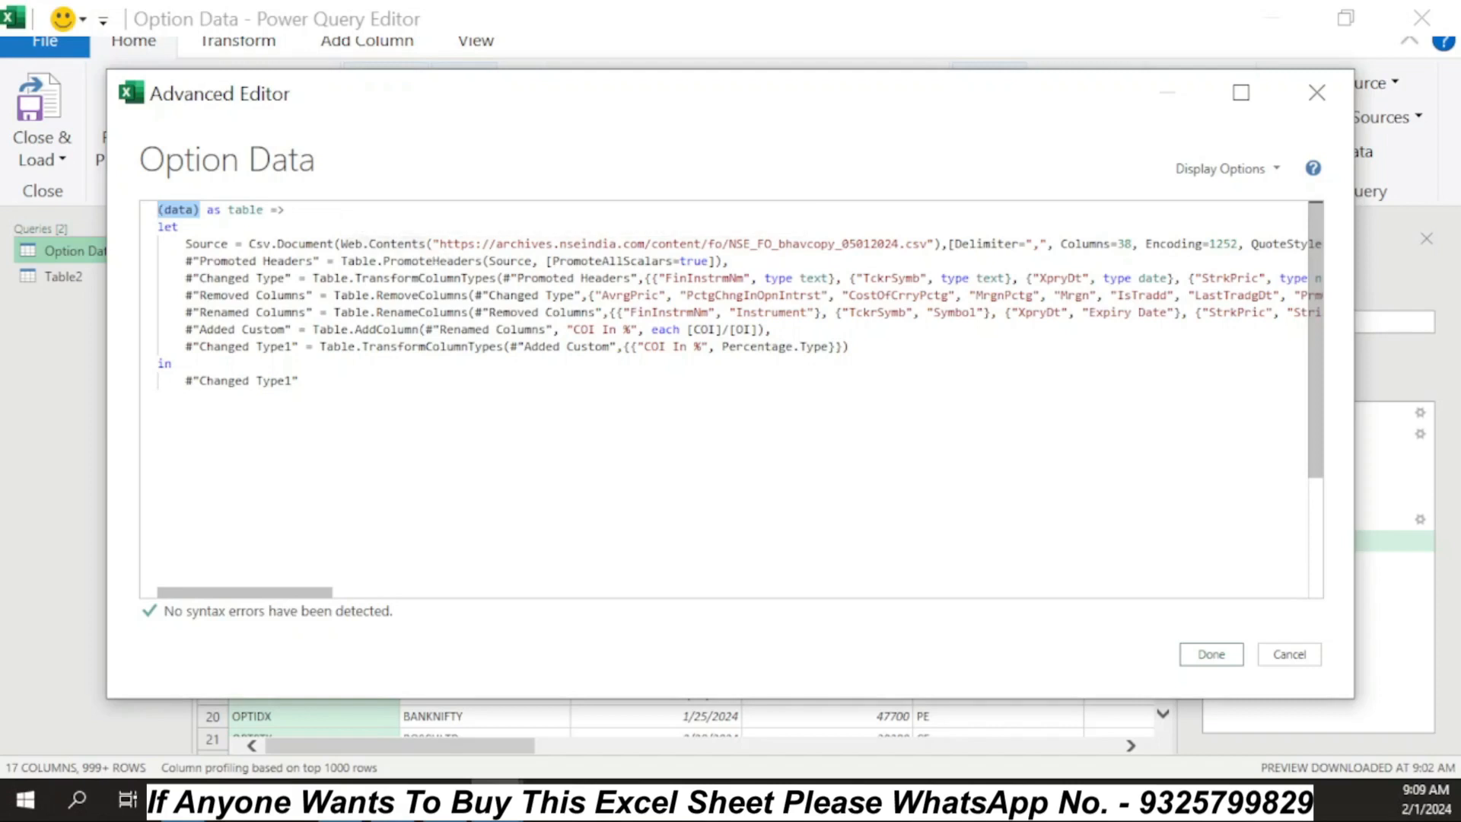
{"action": "left_click_drag", "start_coordinate": [433, 244], "coordinate": [934, 243]}
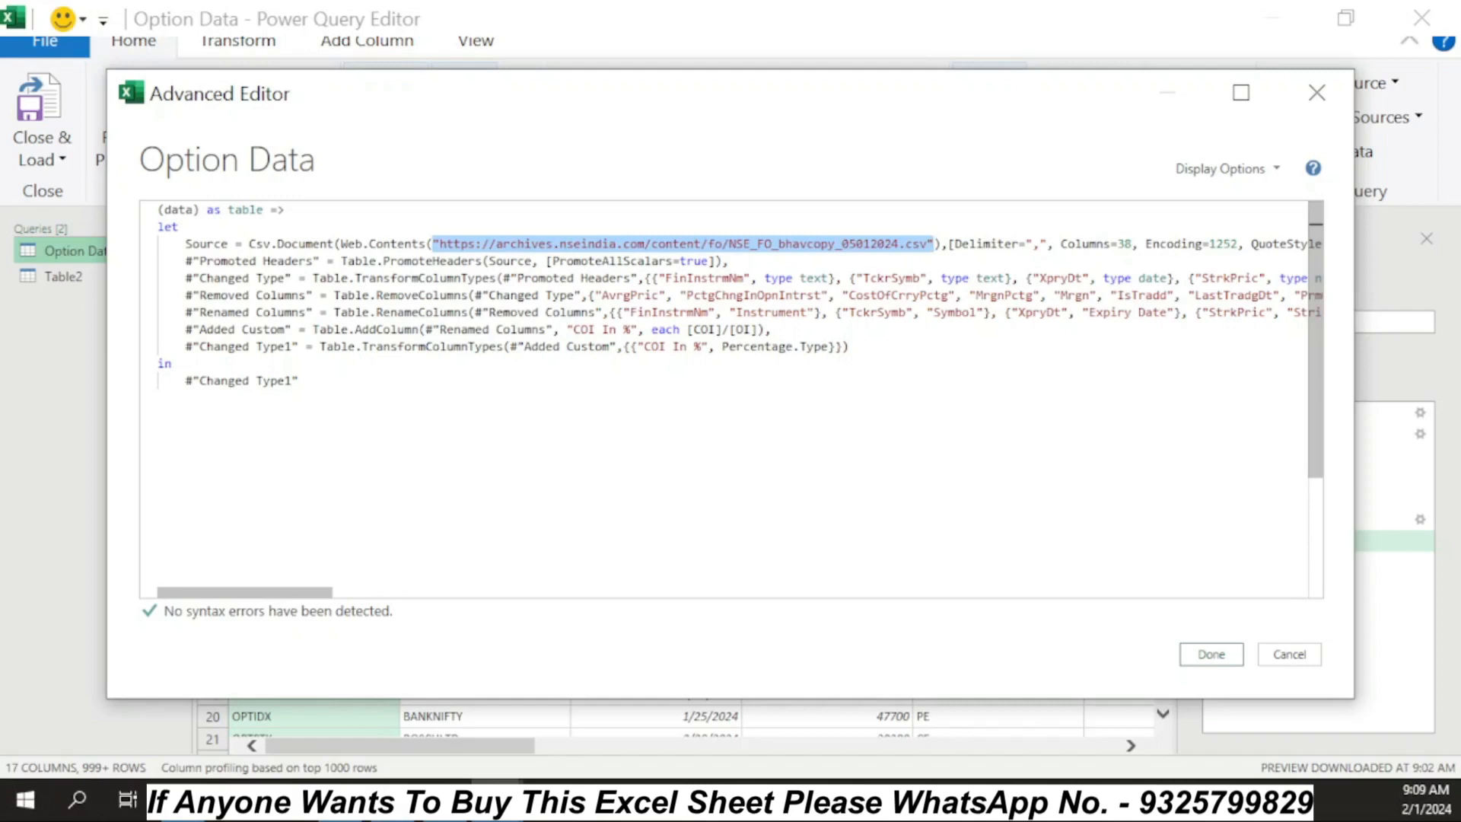
{"action": "key", "text": "Delete"}
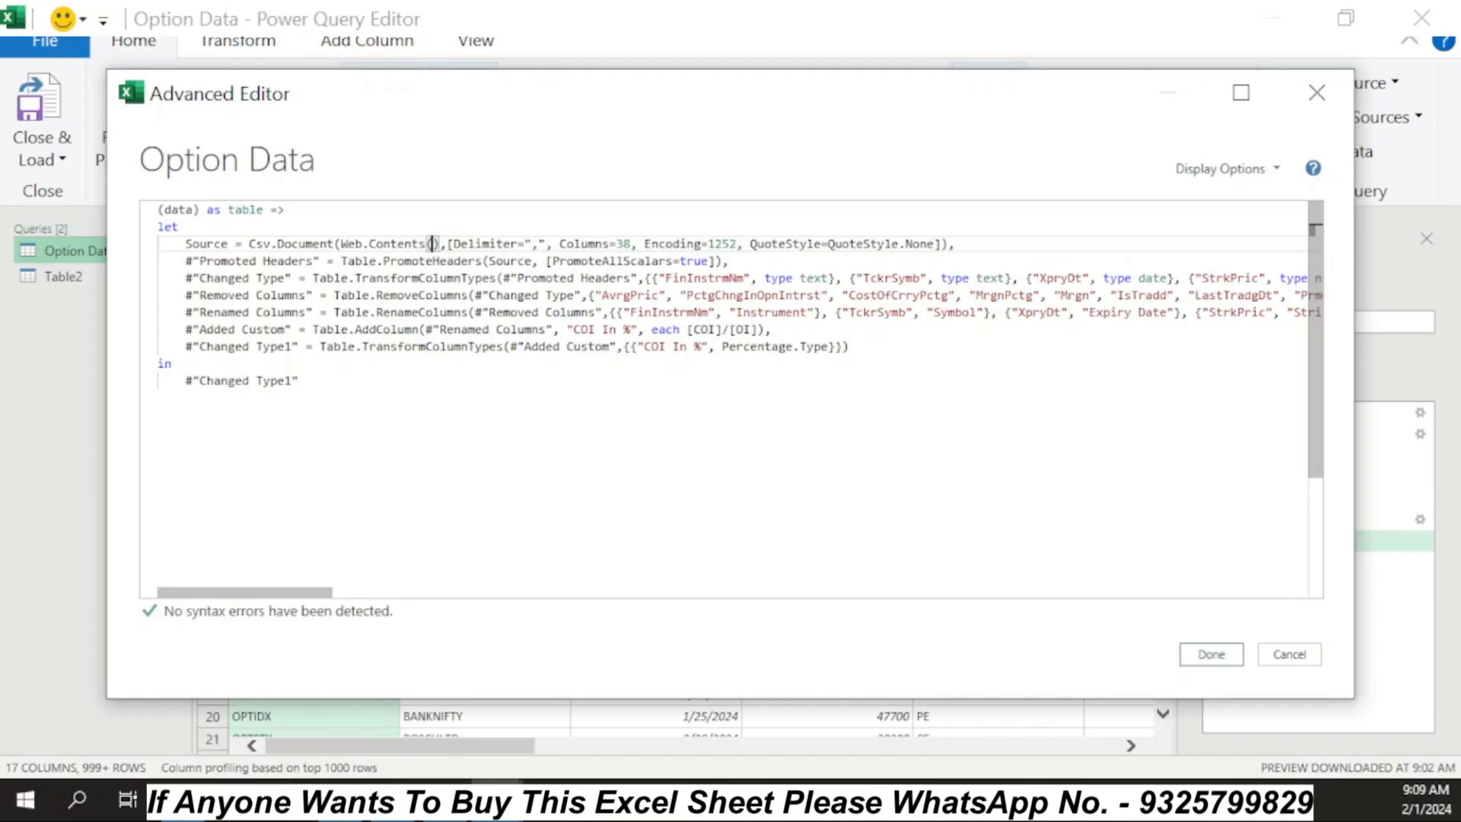
{"action": "key", "text": "ctrl+v"}
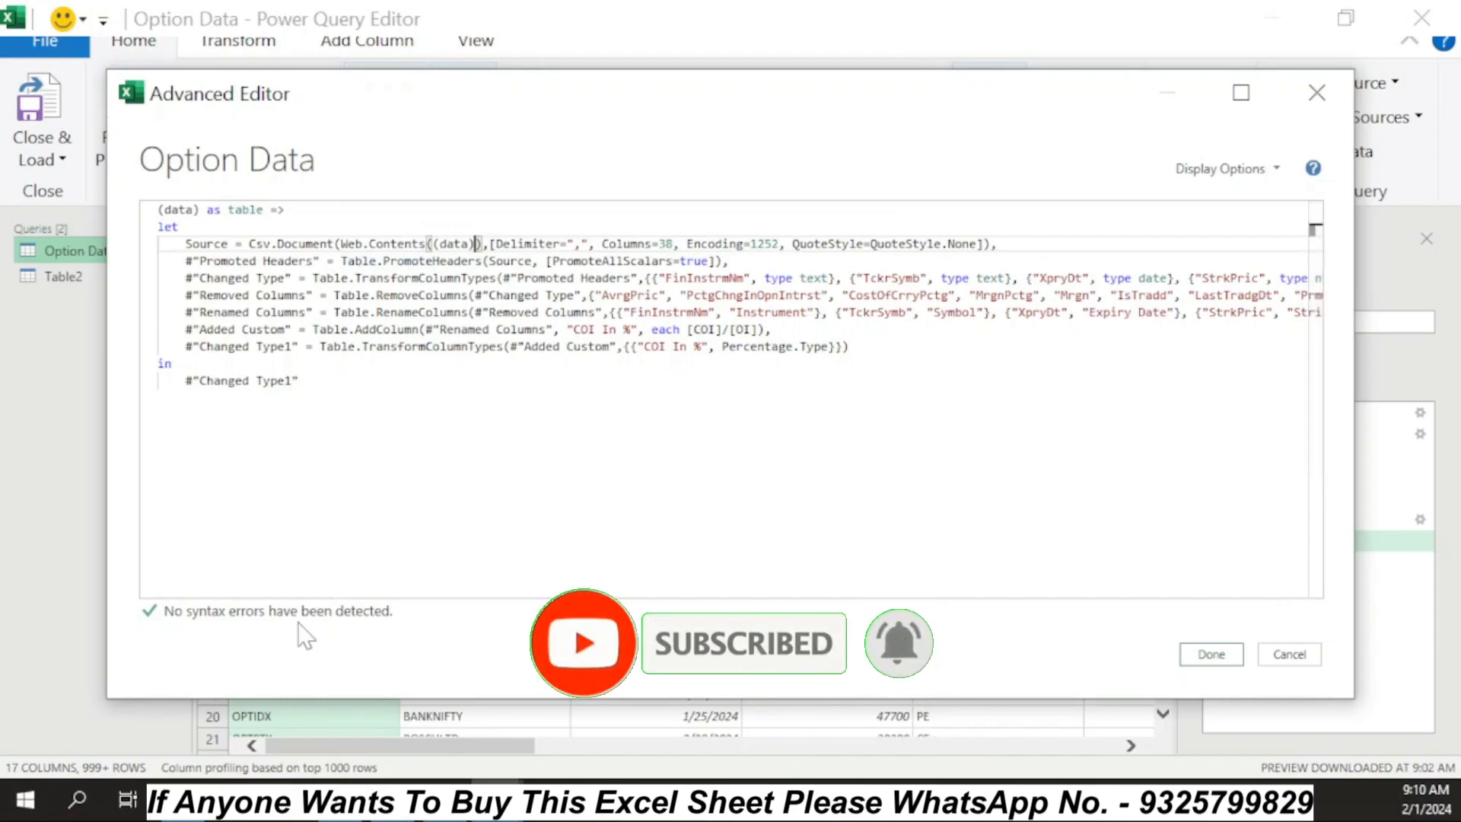
{"action": "left_click", "coordinate": [1211, 654]}
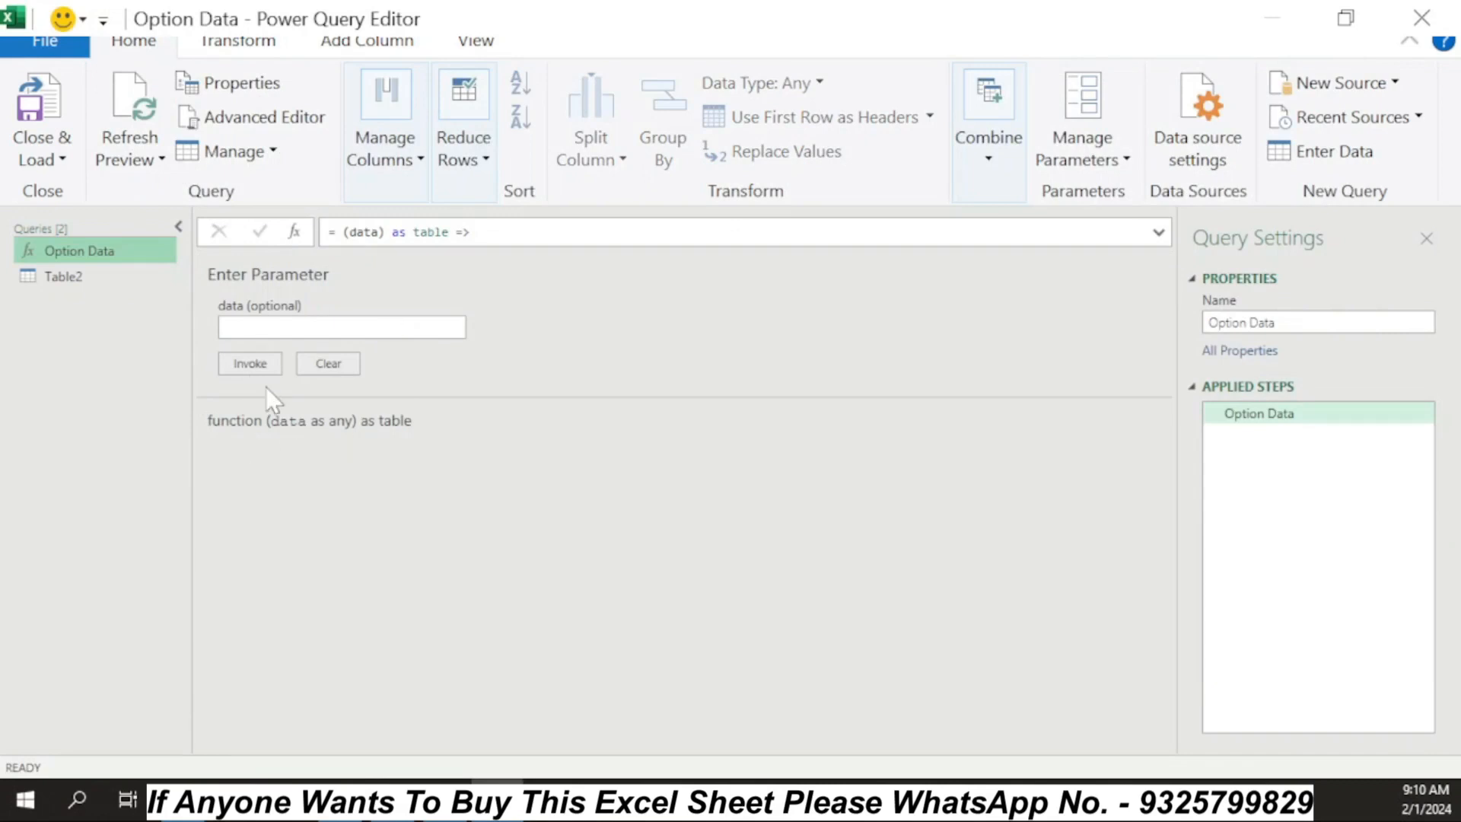
Add a custom column named Custom to Table2 with the formula = #"Option Data"([URL])
{"action": "left_click", "coordinate": [79, 287]}
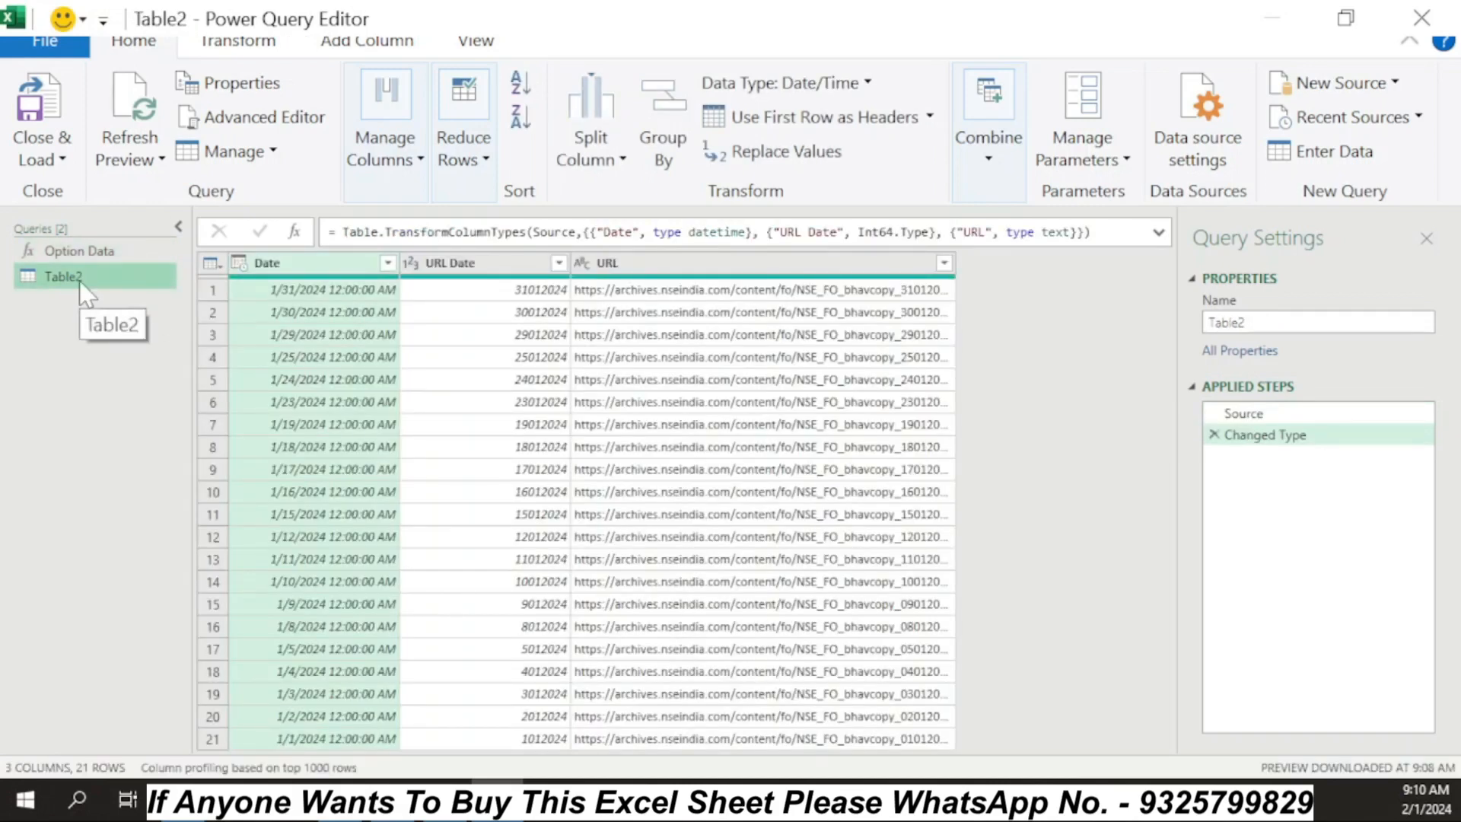
{"action": "left_click", "coordinate": [354, 38]}
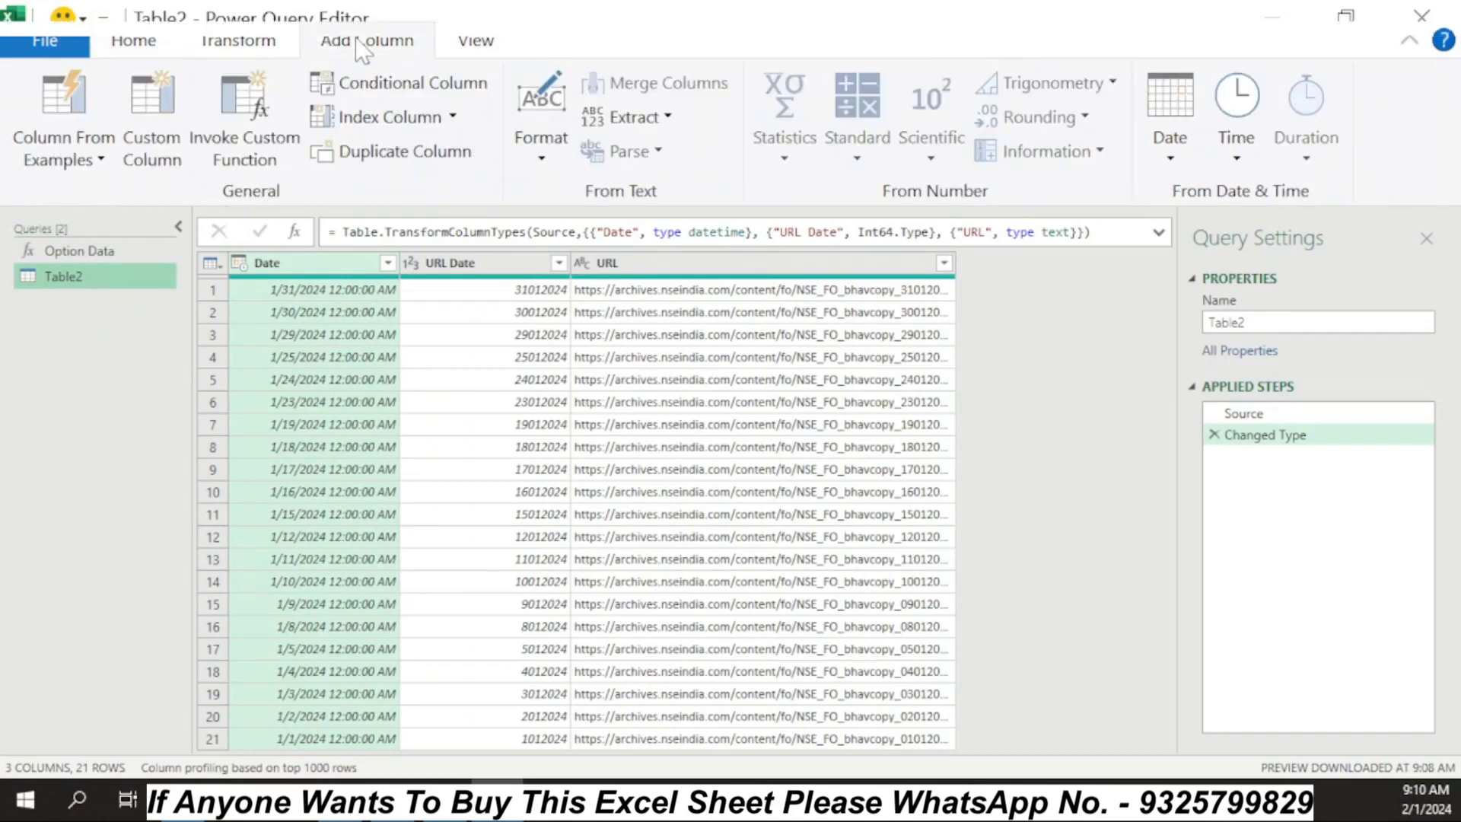
{"action": "left_click", "coordinate": [163, 107]}
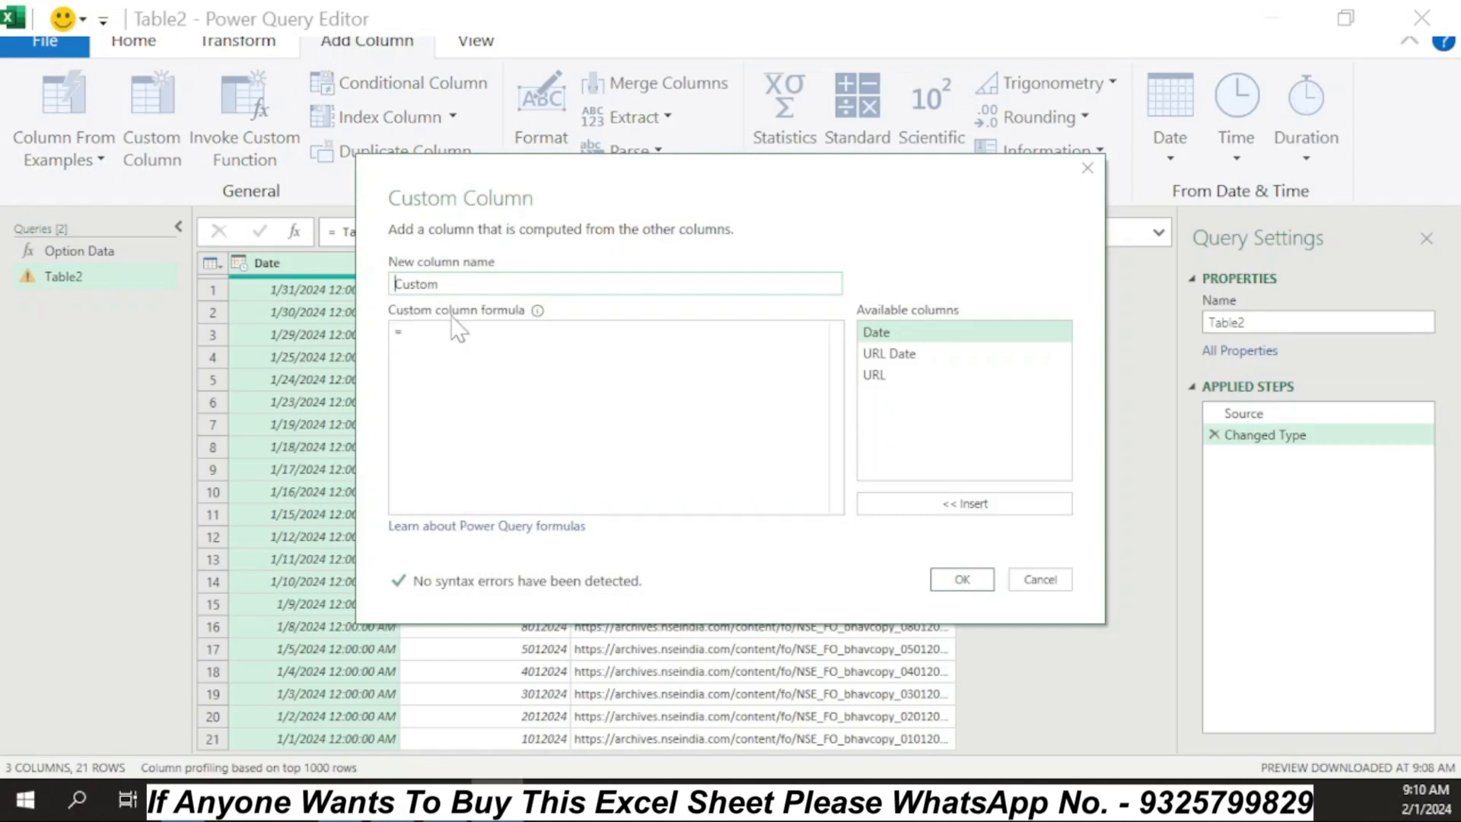
{"action": "left_click", "coordinate": [408, 333]}
{"action": "type", "text": "="}
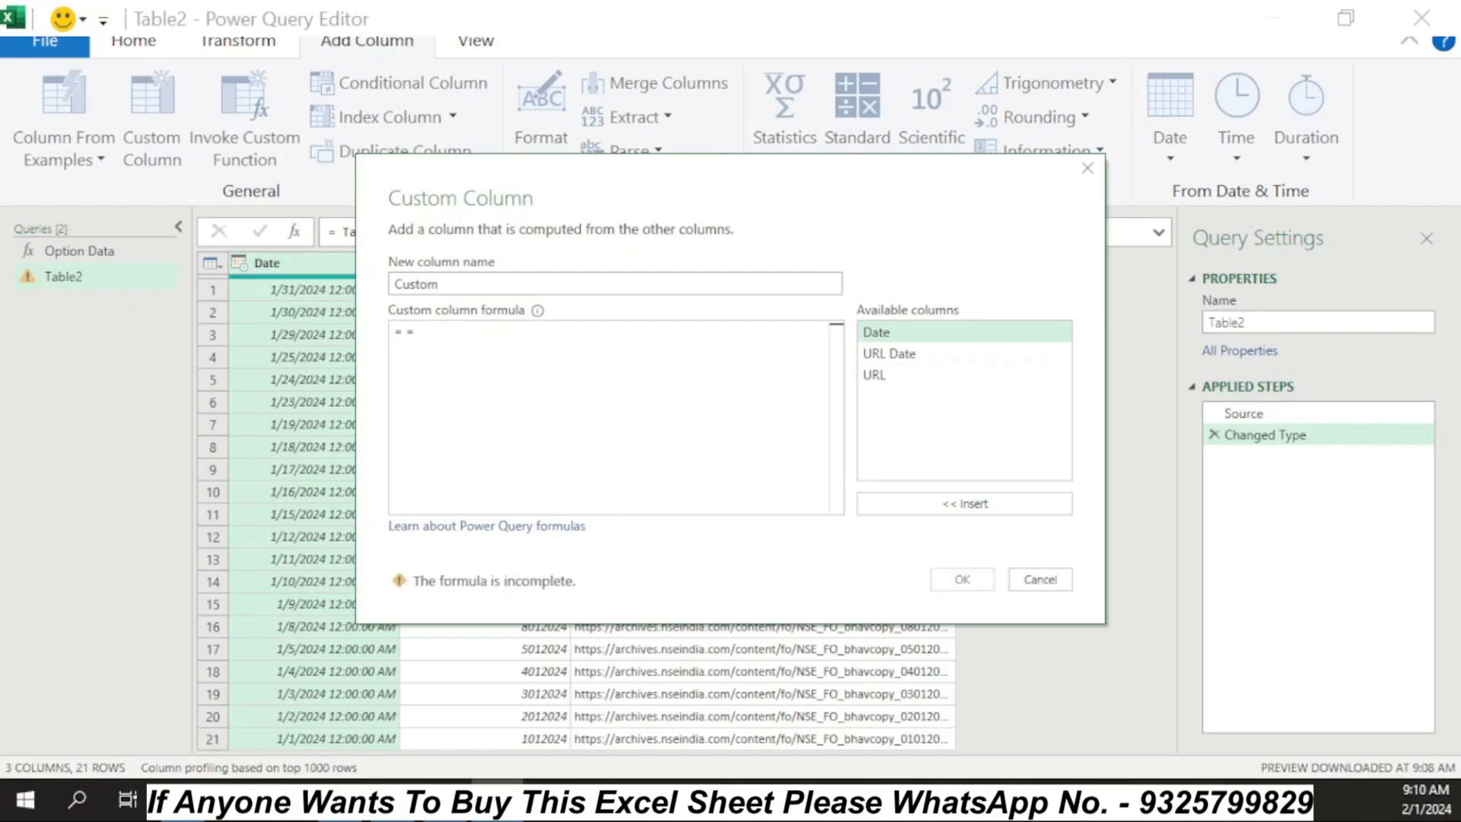
{"action": "key", "text": "BackSpace"}
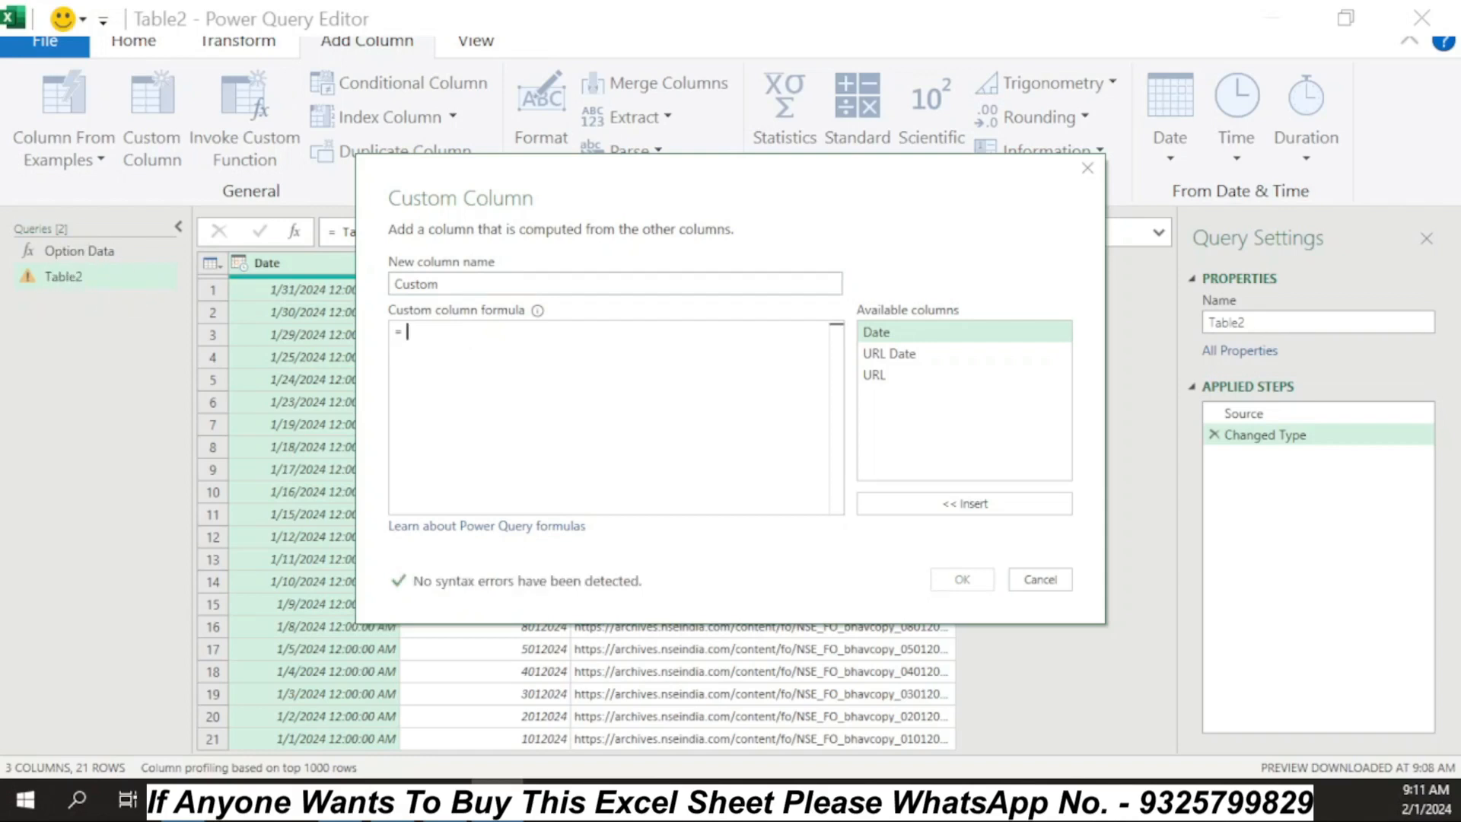
{"action": "type", "text": "Optio"}
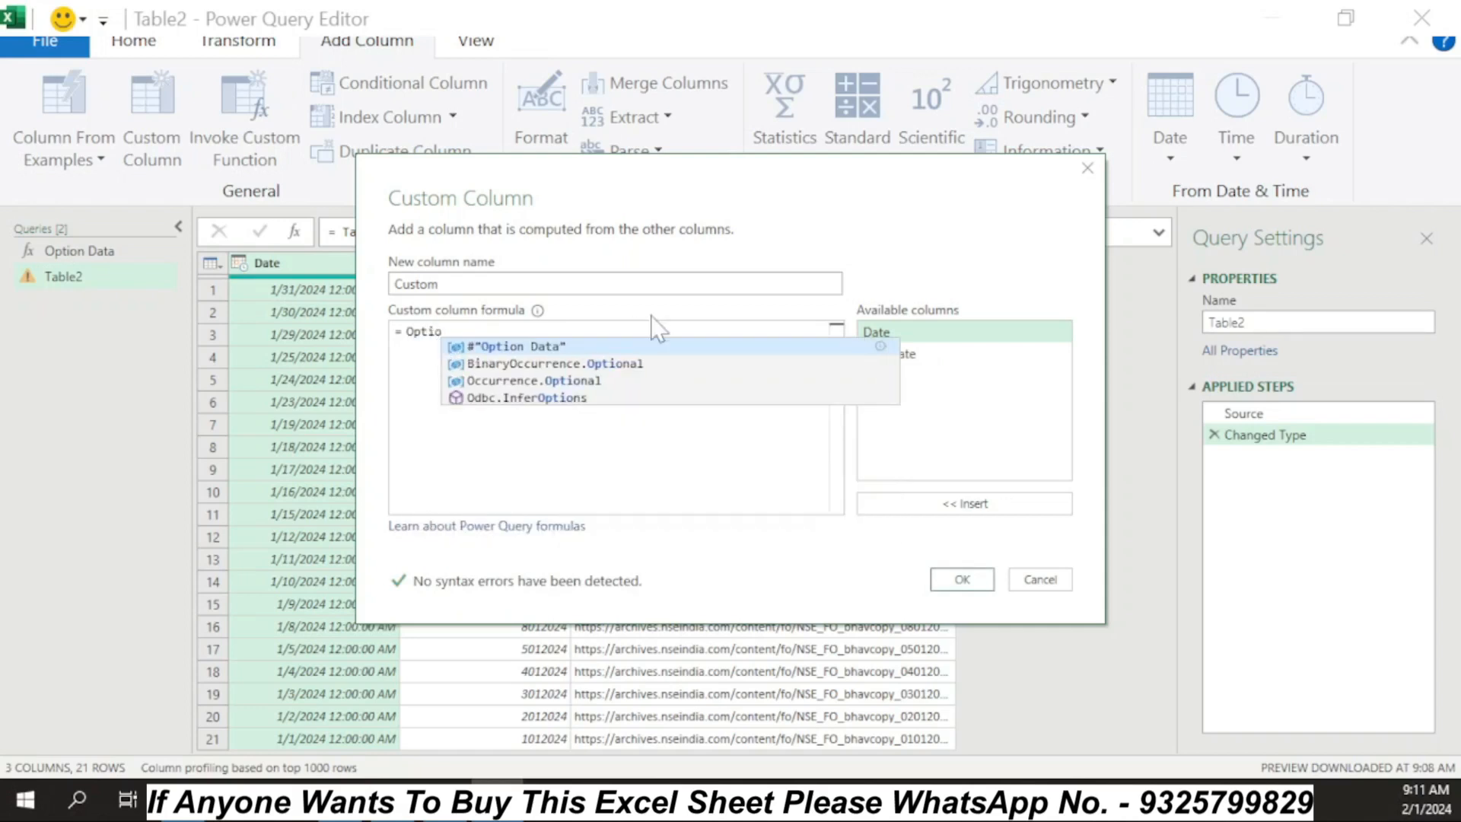
{"action": "key", "text": "Tab"}
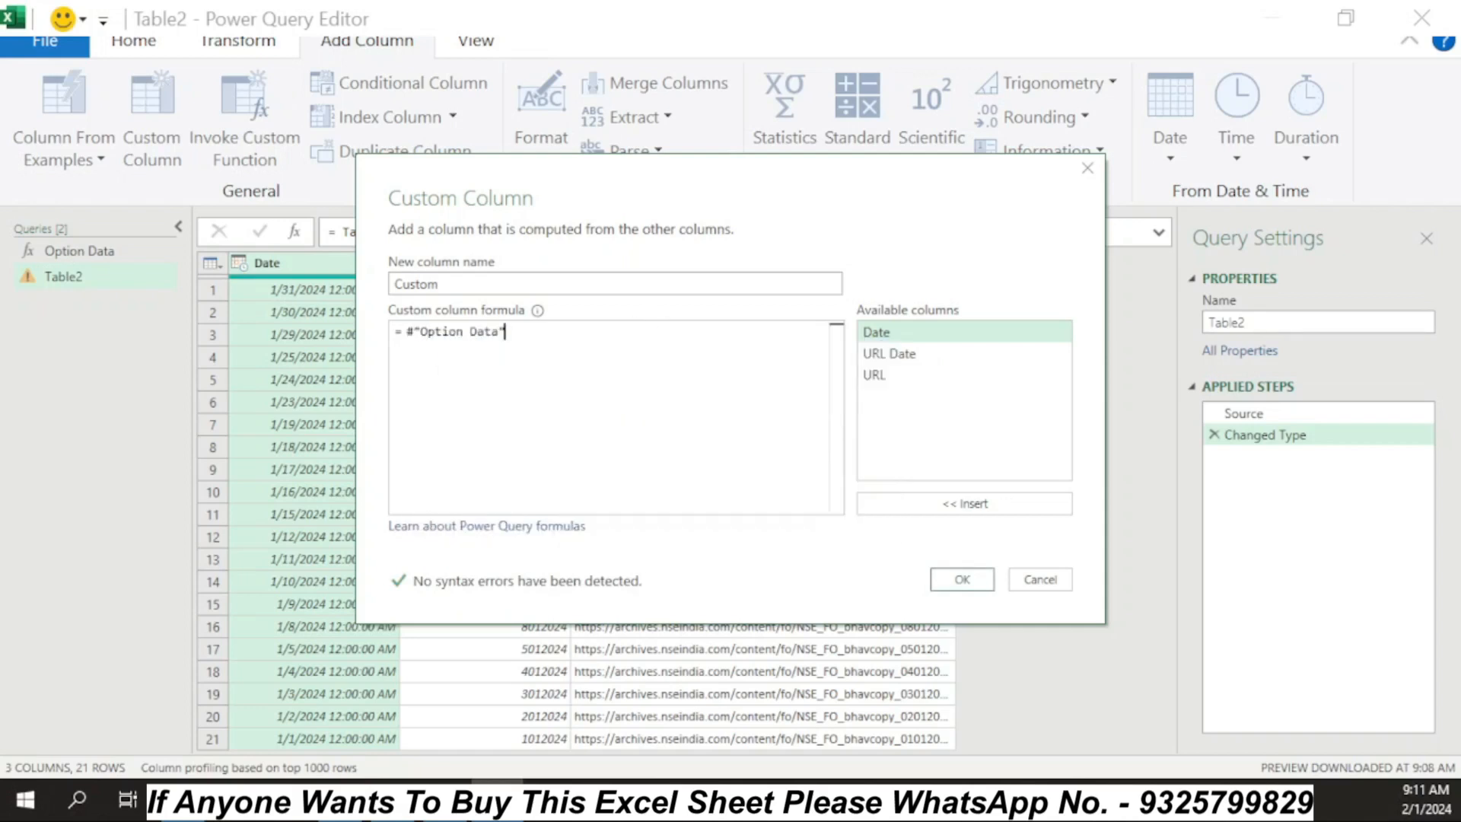
{"action": "type", "text": "("}
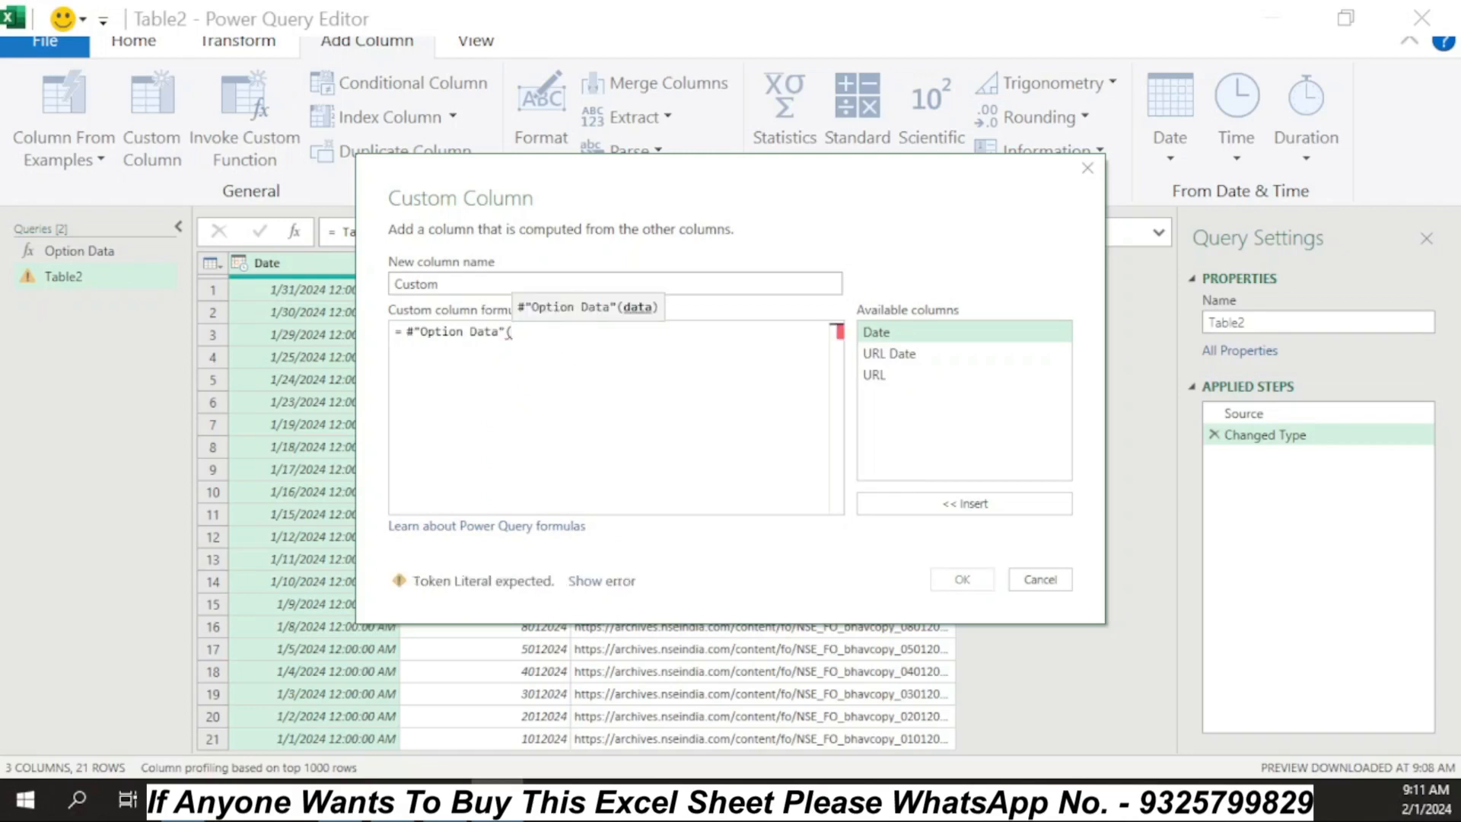
{"action": "left_click", "coordinate": [887, 378]}
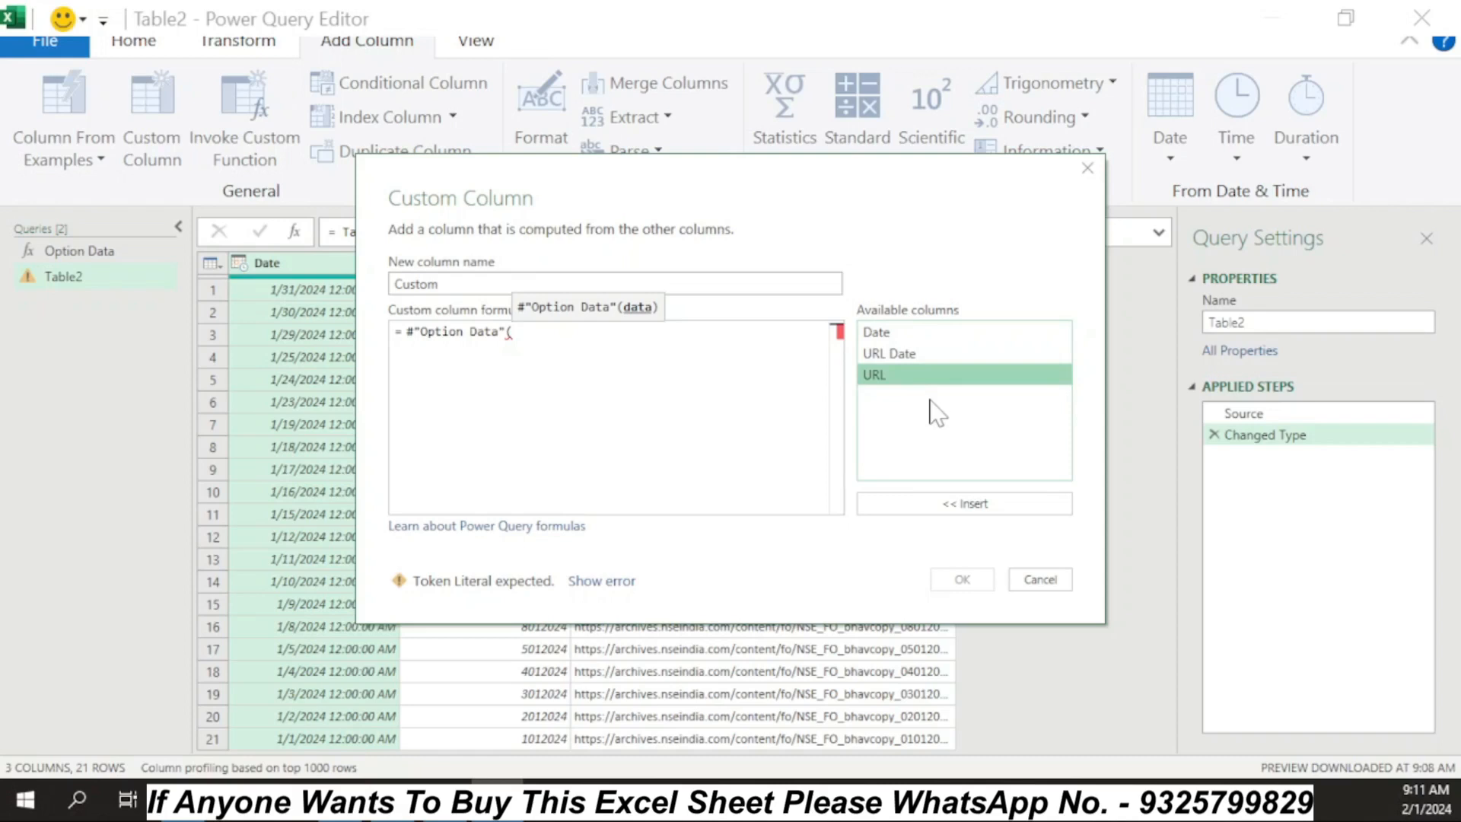
{"action": "left_click", "coordinate": [965, 503]}
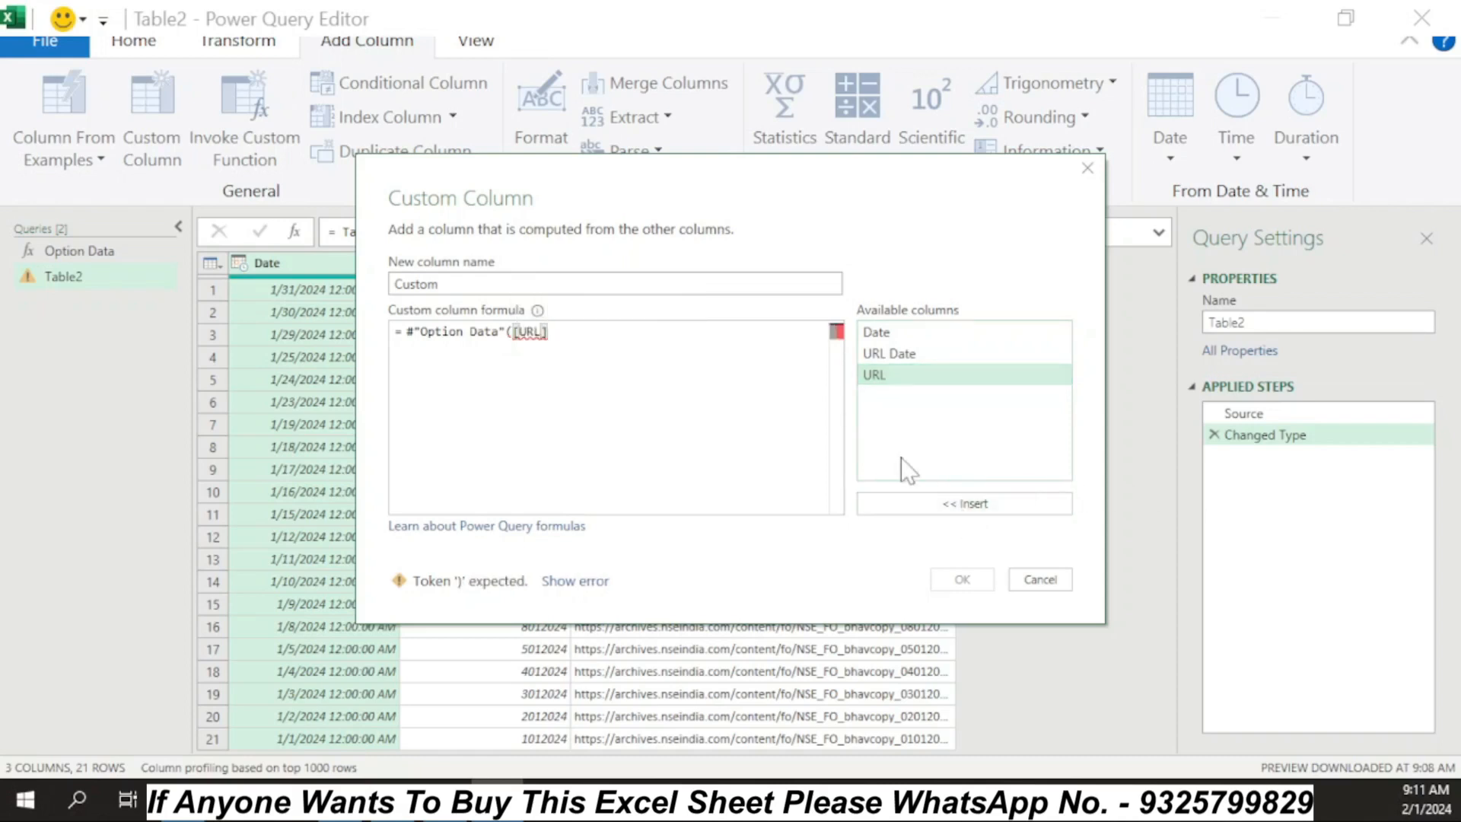
{"action": "type", "text": ")"}
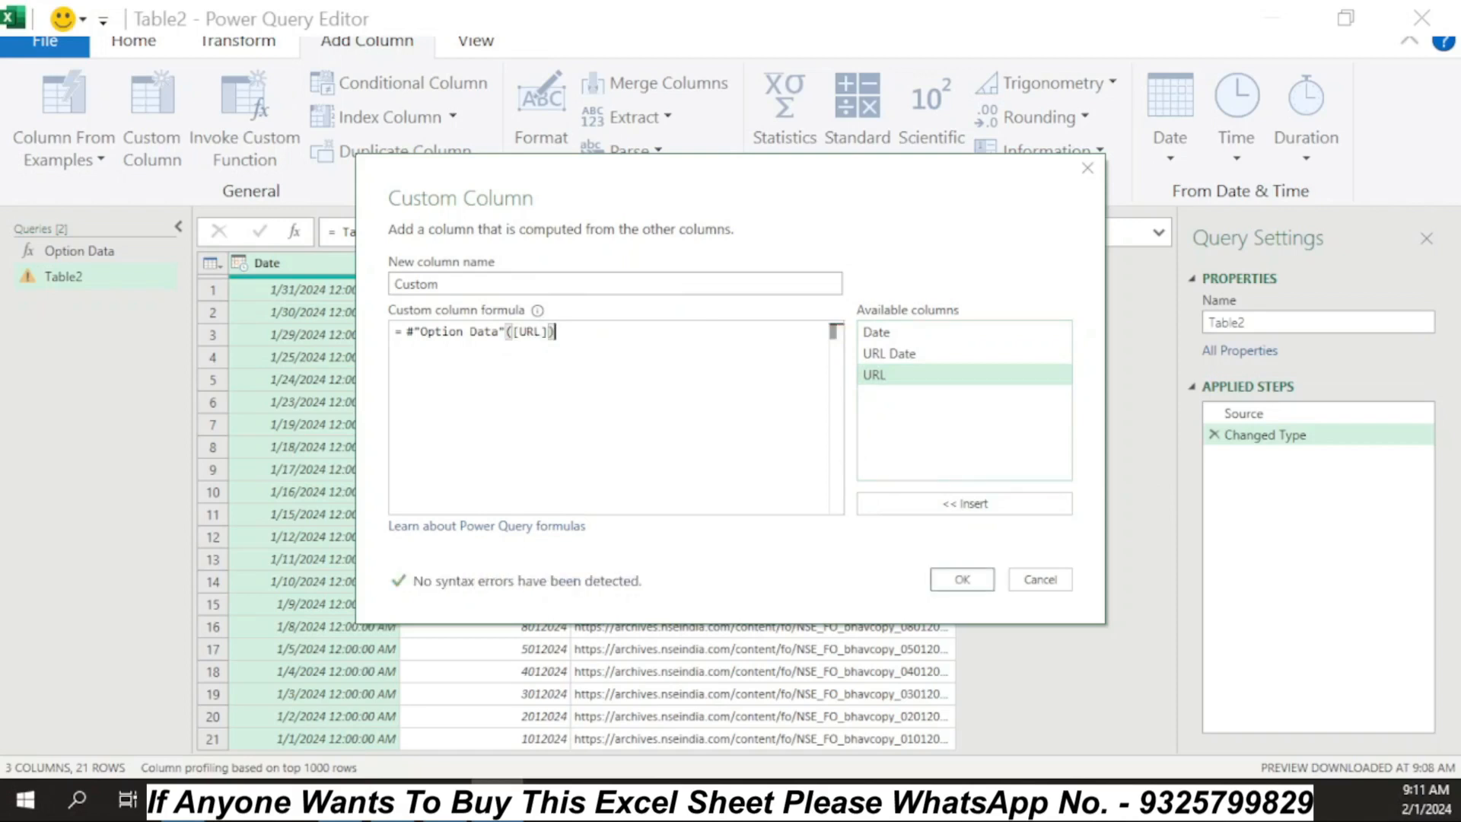
{"action": "left_click", "coordinate": [961, 580]}
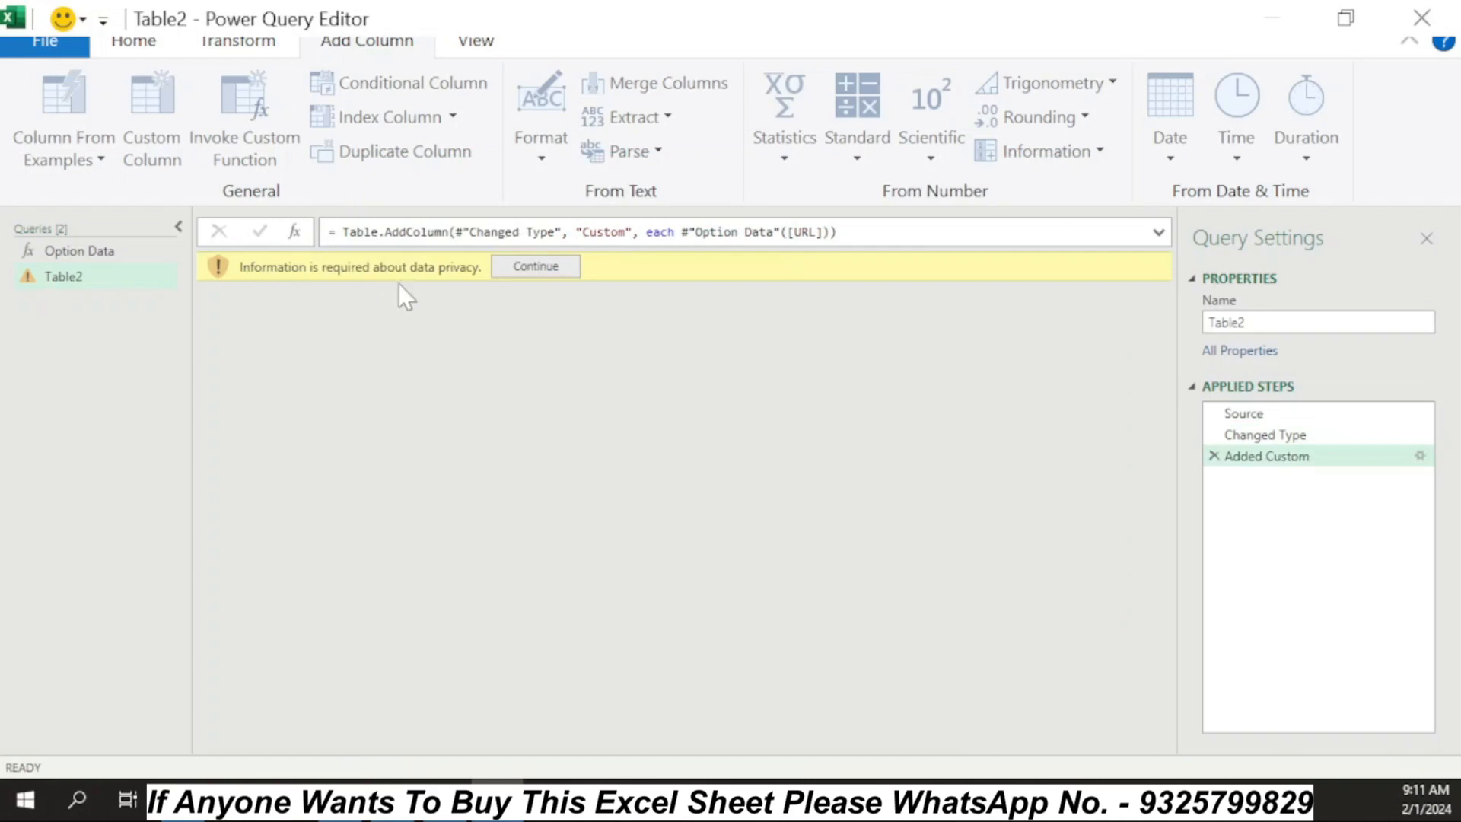
Set this file to ignore Privacy Levels checks and save the privacy setting
{"action": "left_click", "coordinate": [525, 274]}
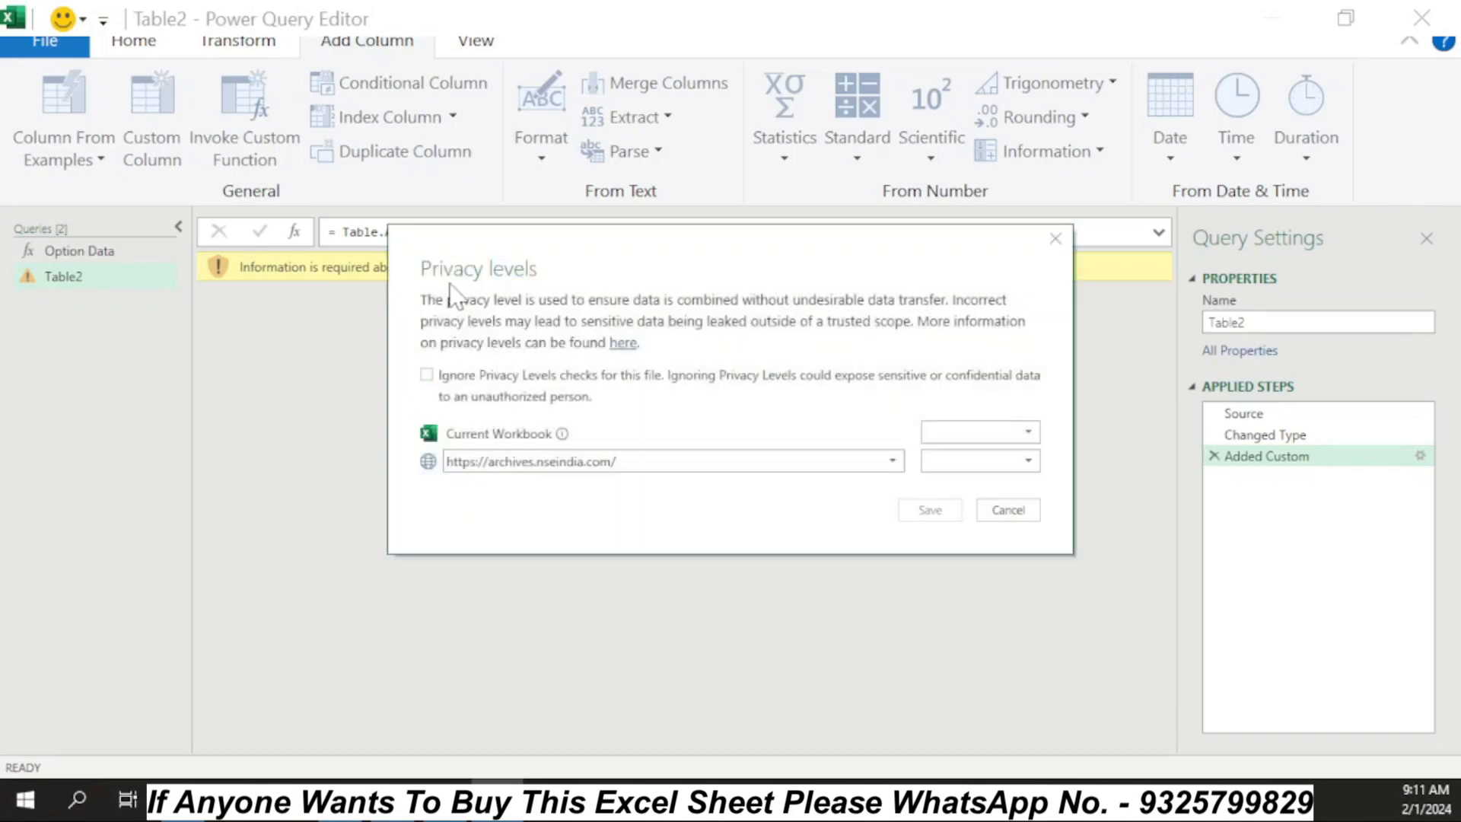
{"action": "left_click", "coordinate": [427, 374]}
{"action": "left_click", "coordinate": [930, 510]}
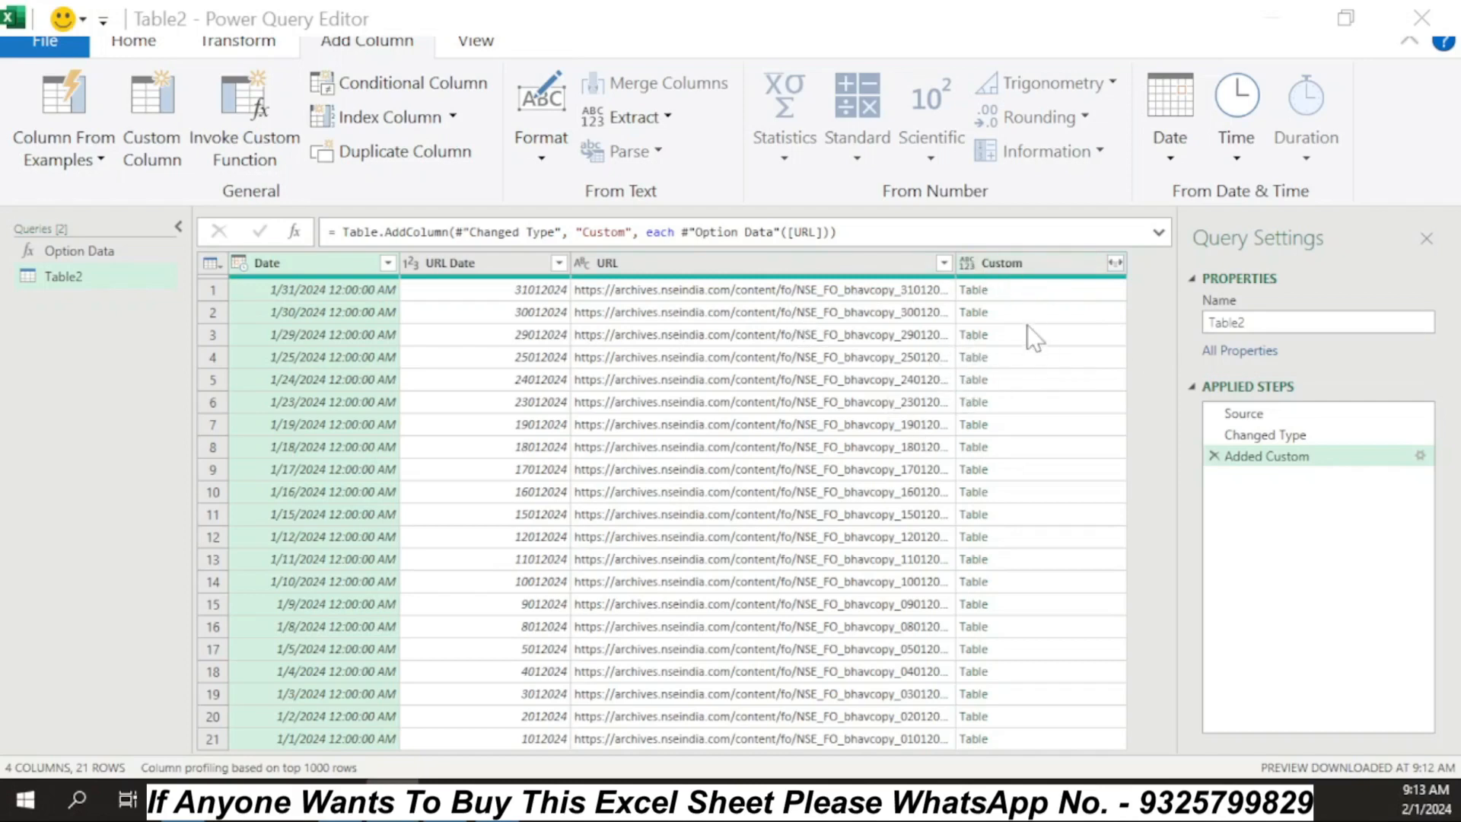
Preview the nested table for 1/19/2024, then expand Custom into all its columns, keeping the original column name as prefix
{"action": "left_click", "coordinate": [1020, 424]}
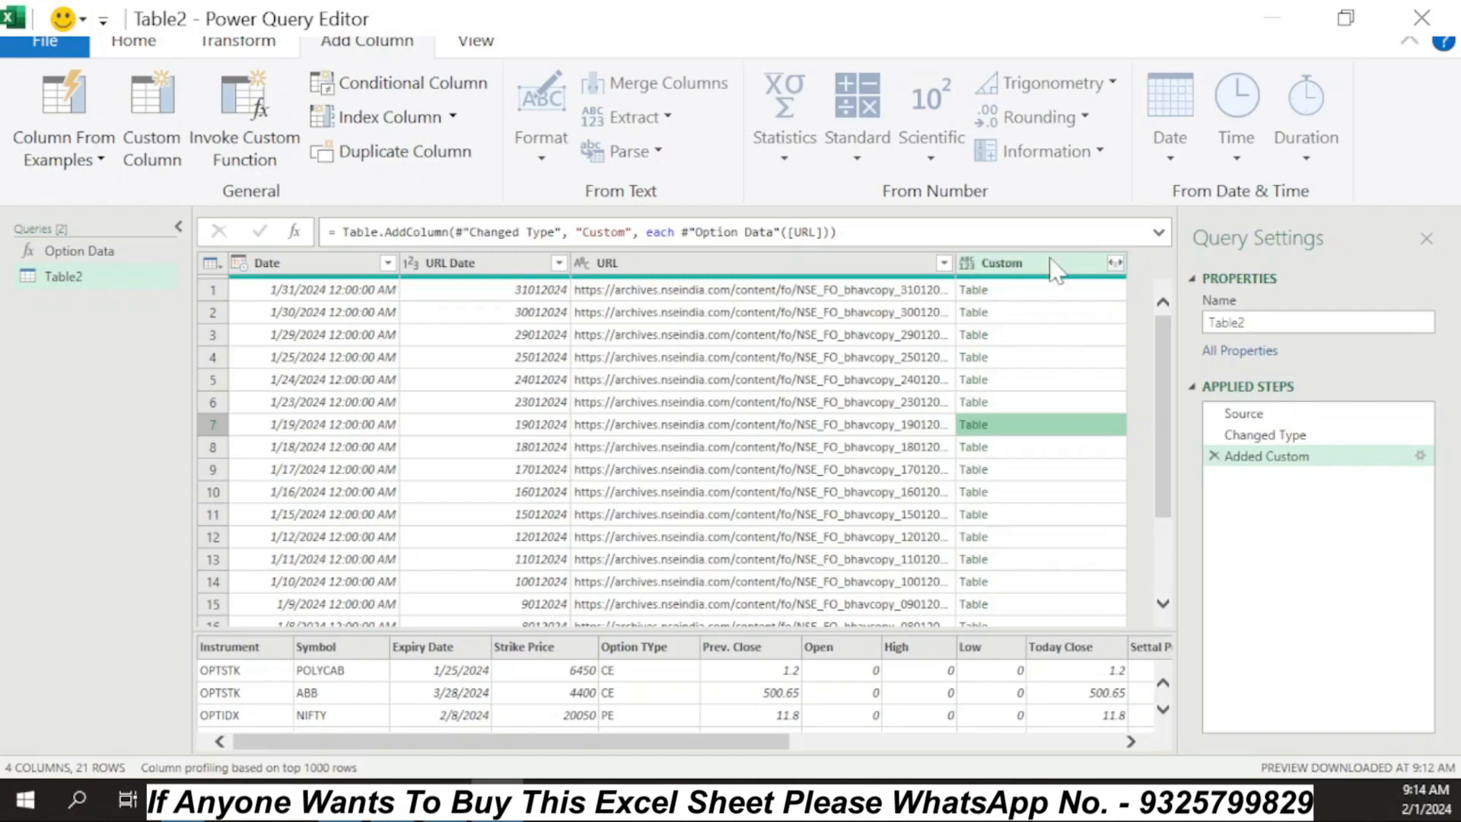
{"action": "left_click", "coordinate": [1116, 263]}
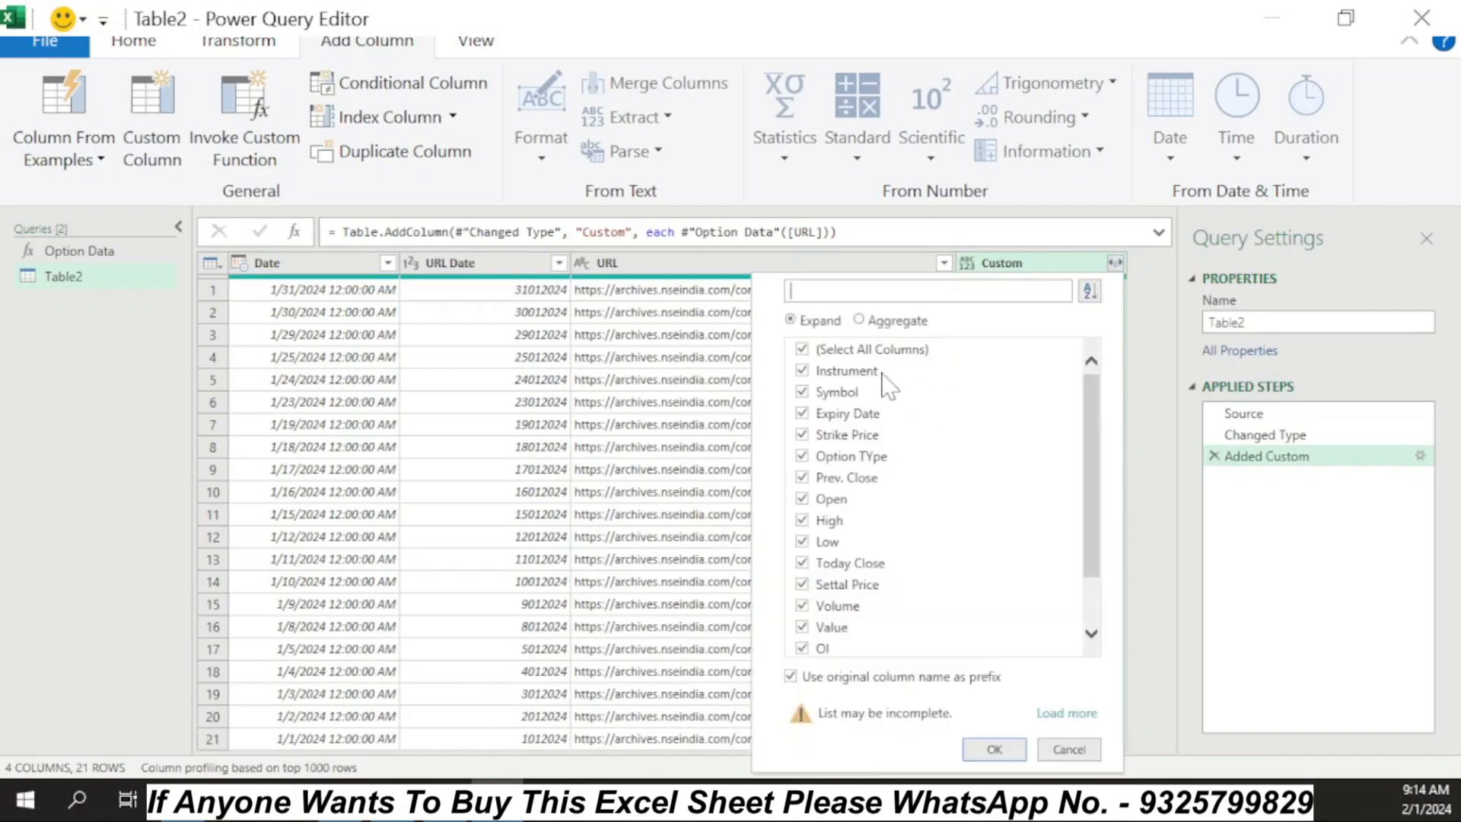
{"action": "scroll", "coordinate": [852, 487], "scroll_direction": "down", "scroll_amount": 1}
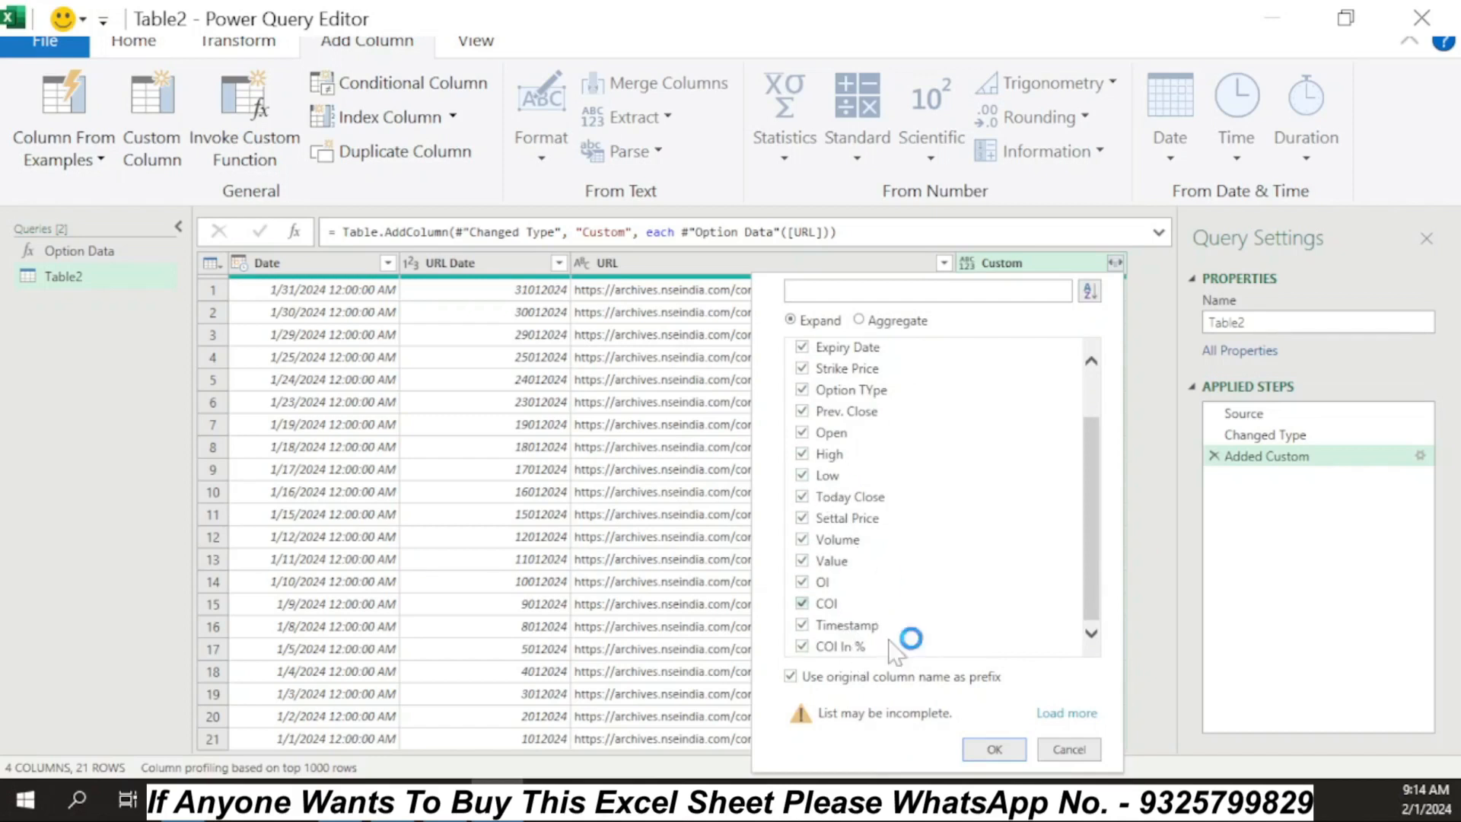
{"action": "left_click", "coordinate": [994, 750]}
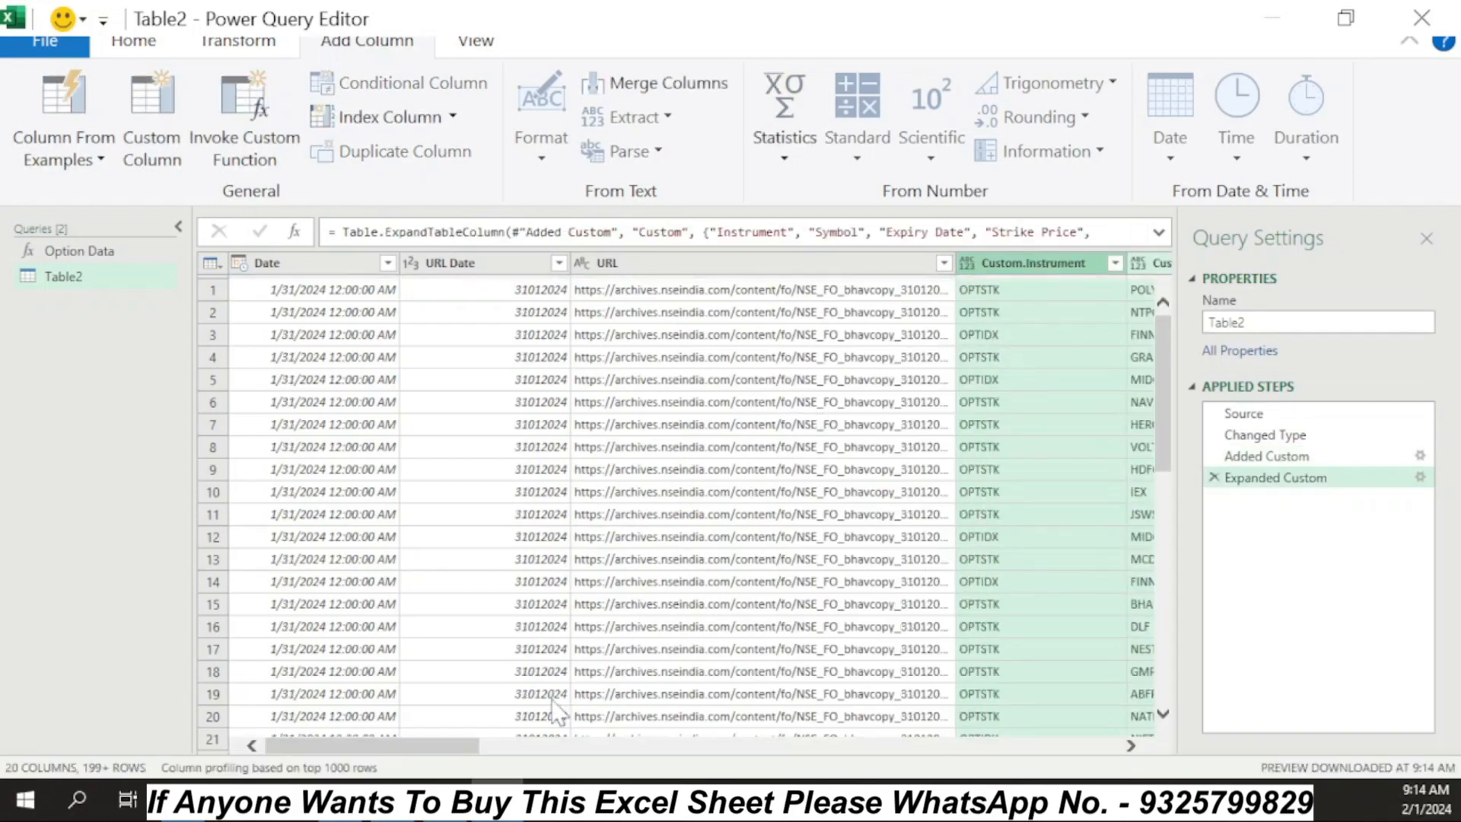
{"action": "left_click_drag", "start_coordinate": [430, 747], "coordinate": [1081, 755]}
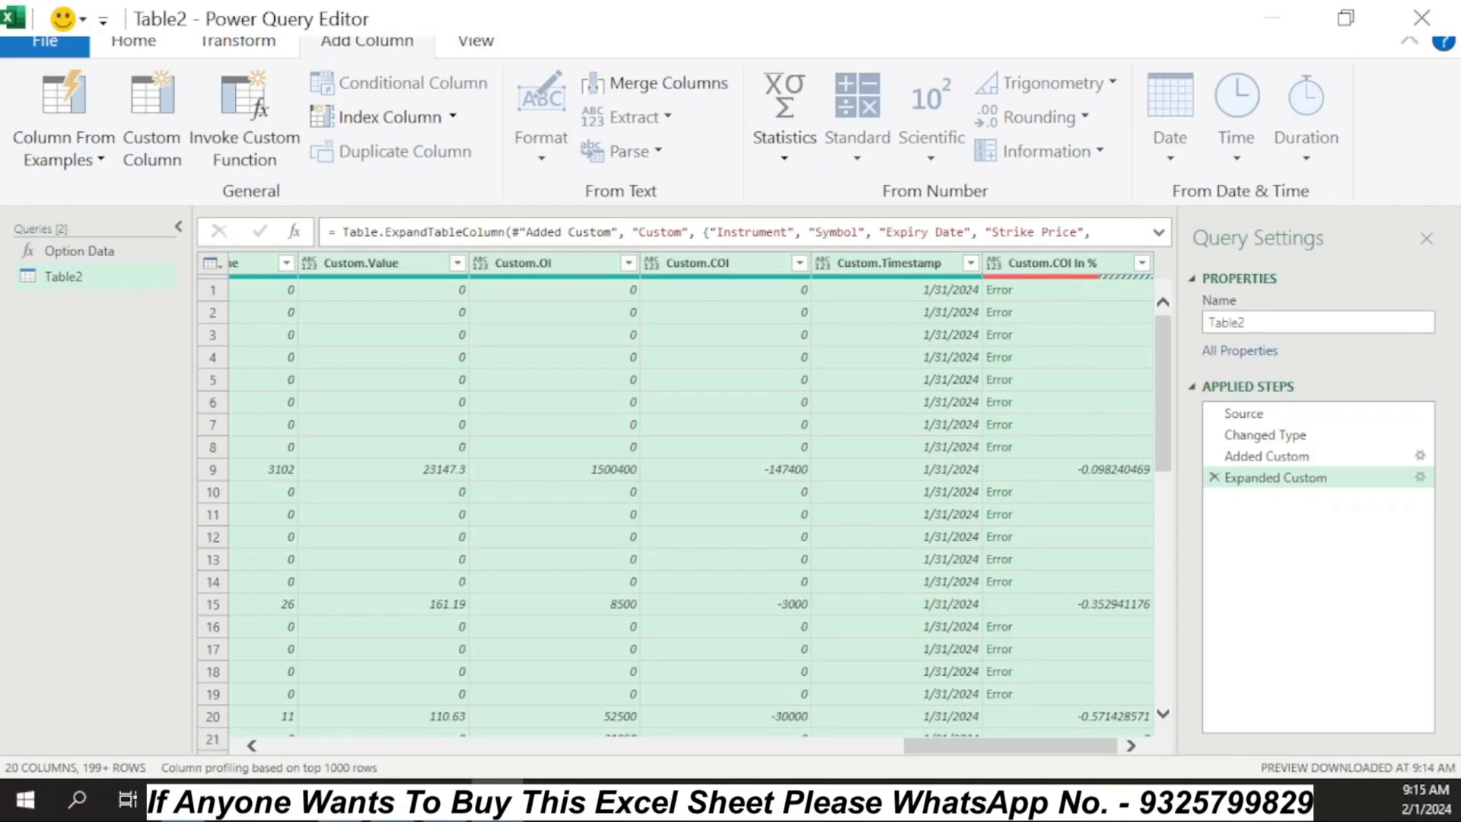
{"action": "left_click_drag", "start_coordinate": [954, 742], "coordinate": [266, 775]}
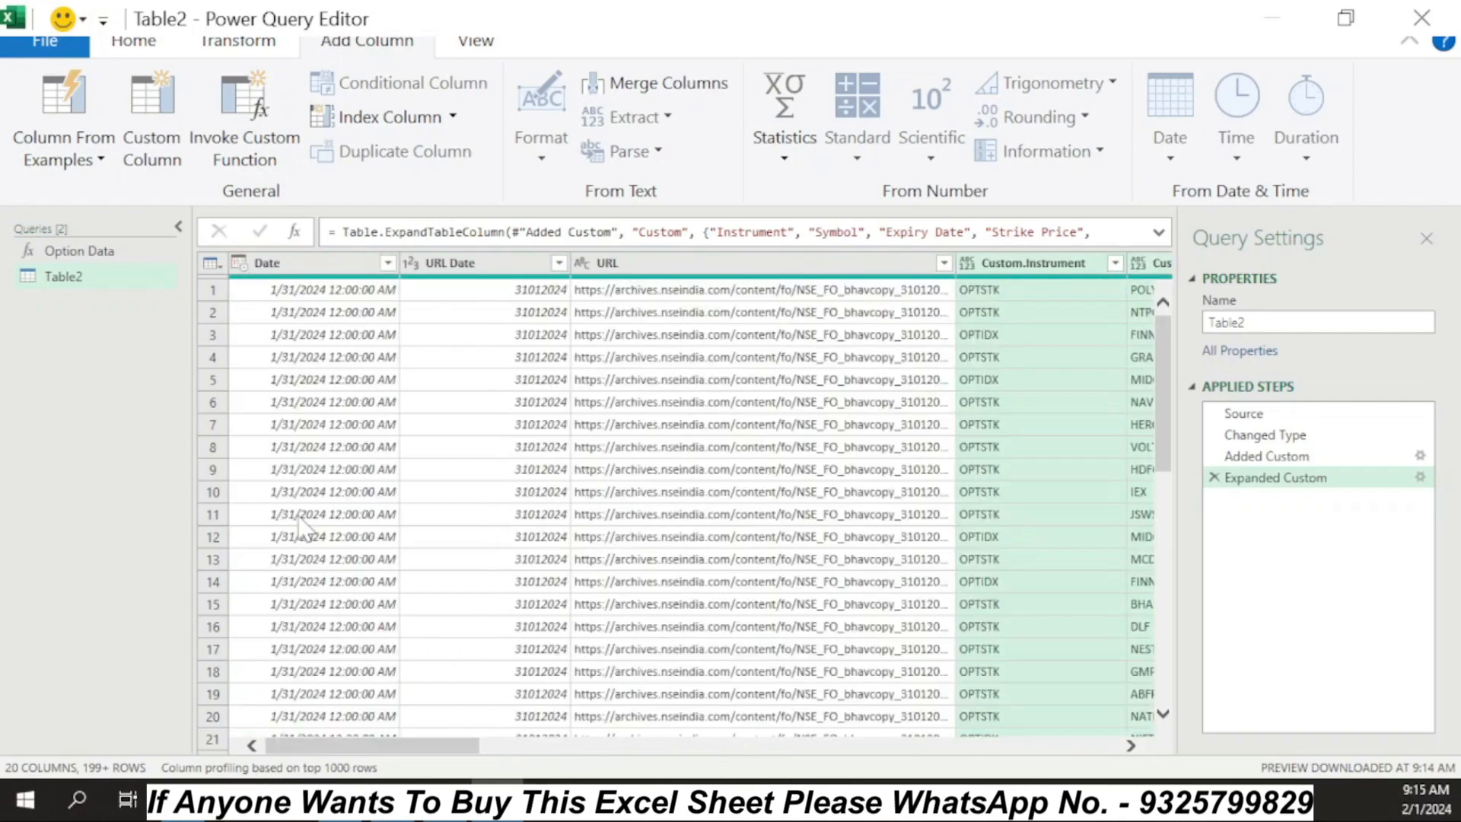
Remove the Date, URL Date and URL columns from the expanded Table2 query
{"action": "left_click", "coordinate": [313, 262]}
{"action": "left_click", "coordinate": [475, 263], "text": "ctrl"}
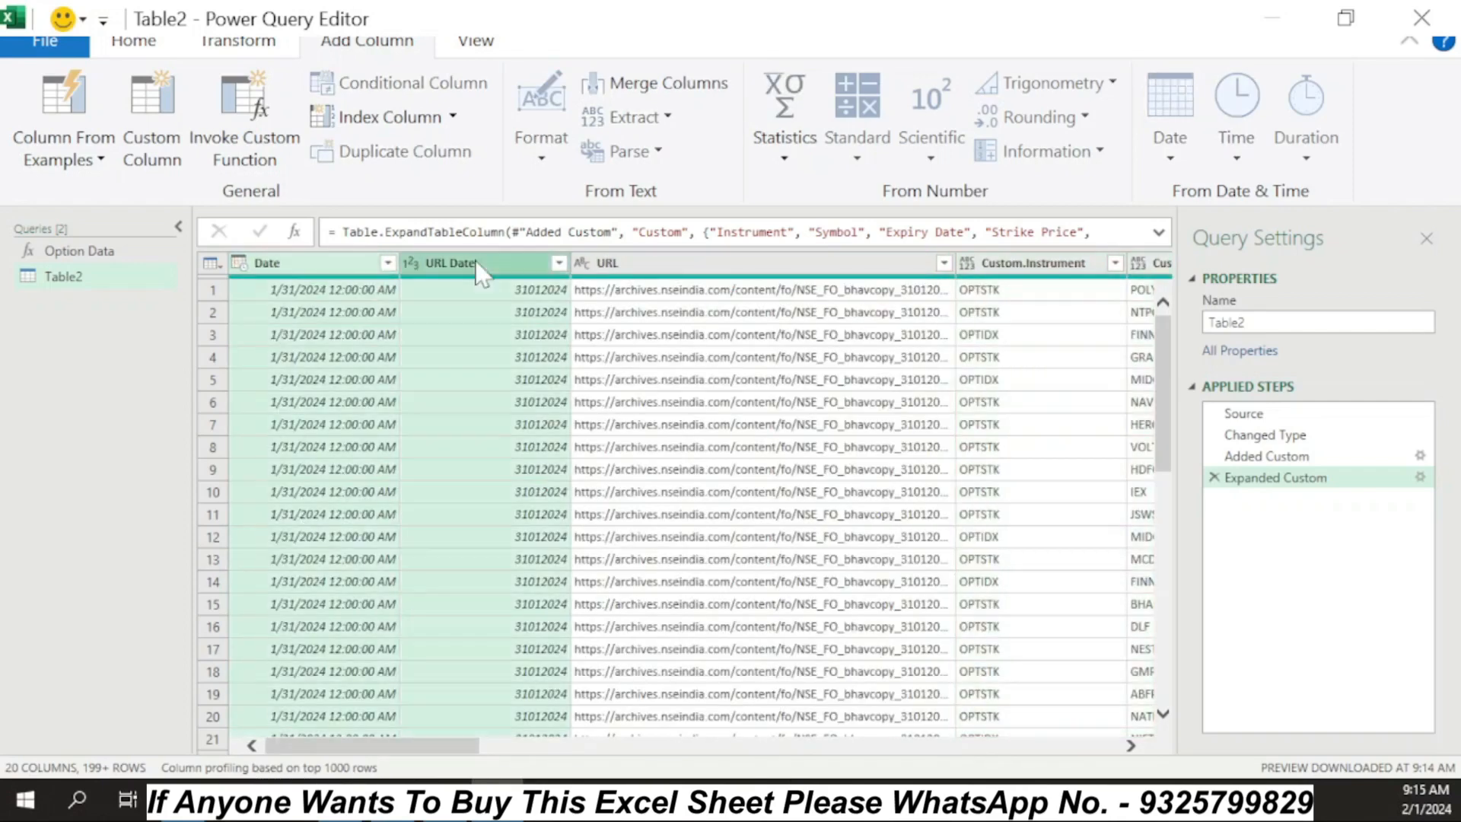
{"action": "left_click", "coordinate": [632, 265], "text": "ctrl"}
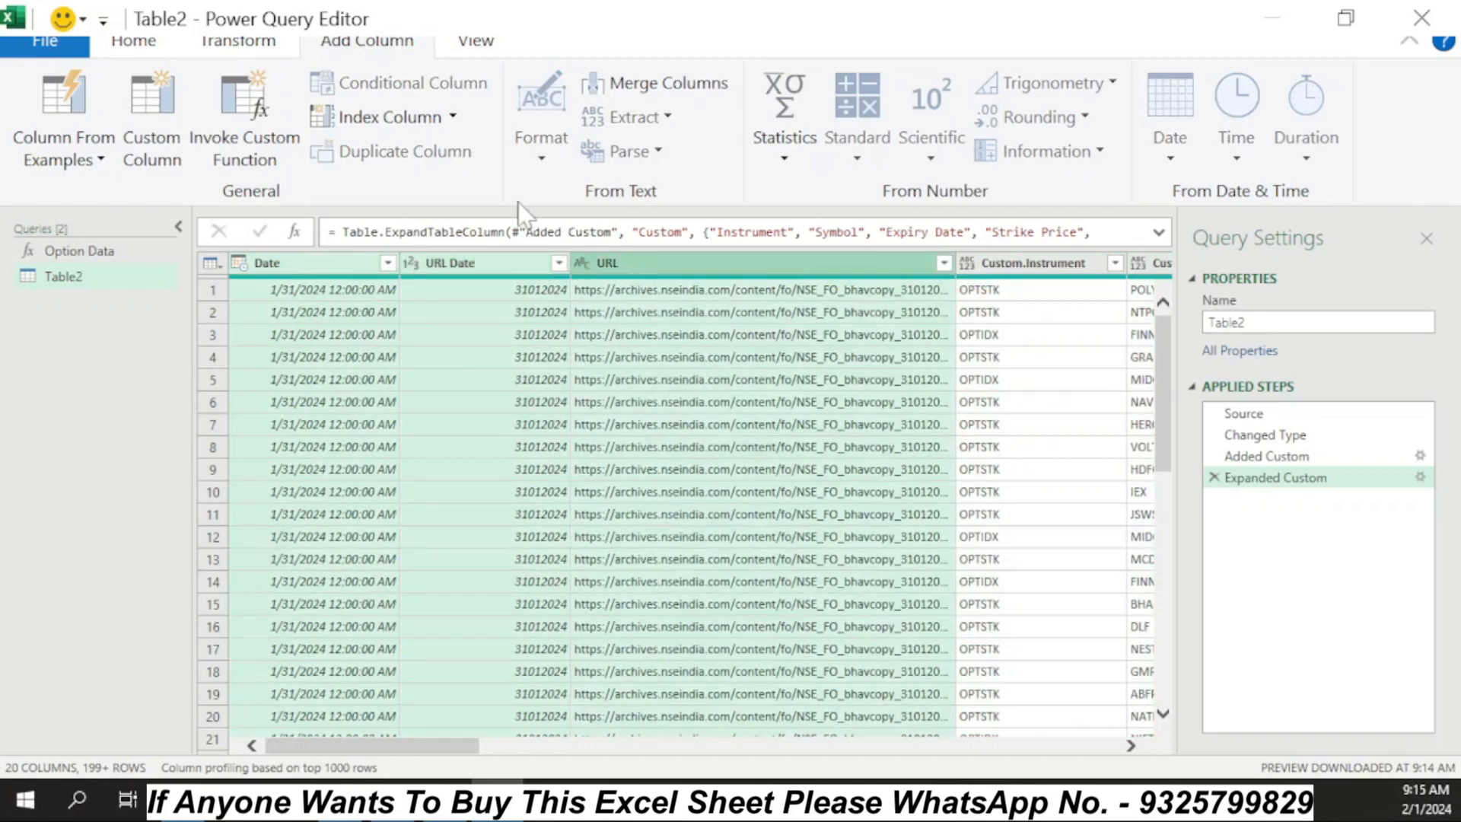
{"action": "left_click", "coordinate": [137, 40]}
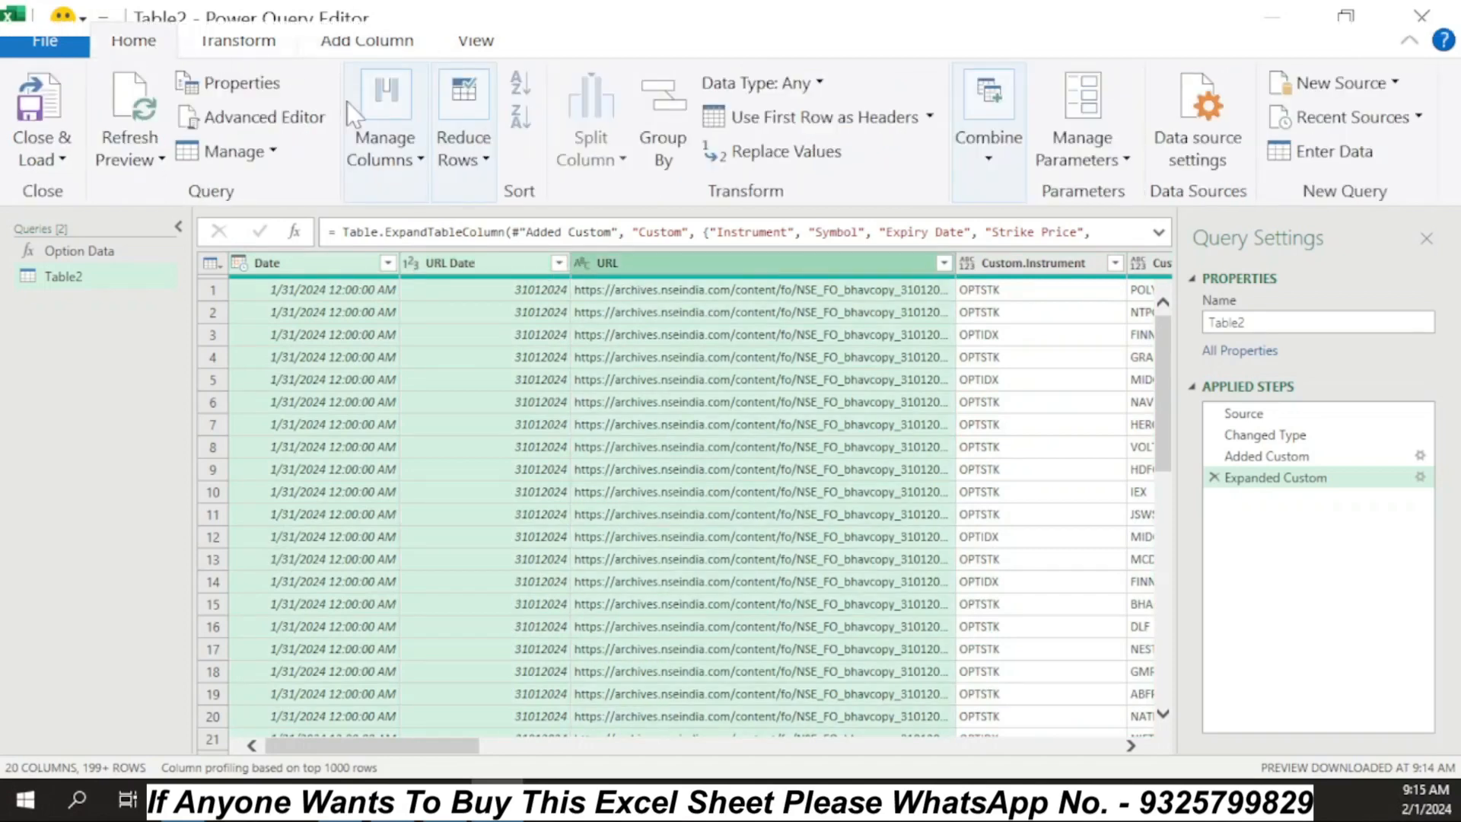
{"action": "left_click", "coordinate": [398, 133]}
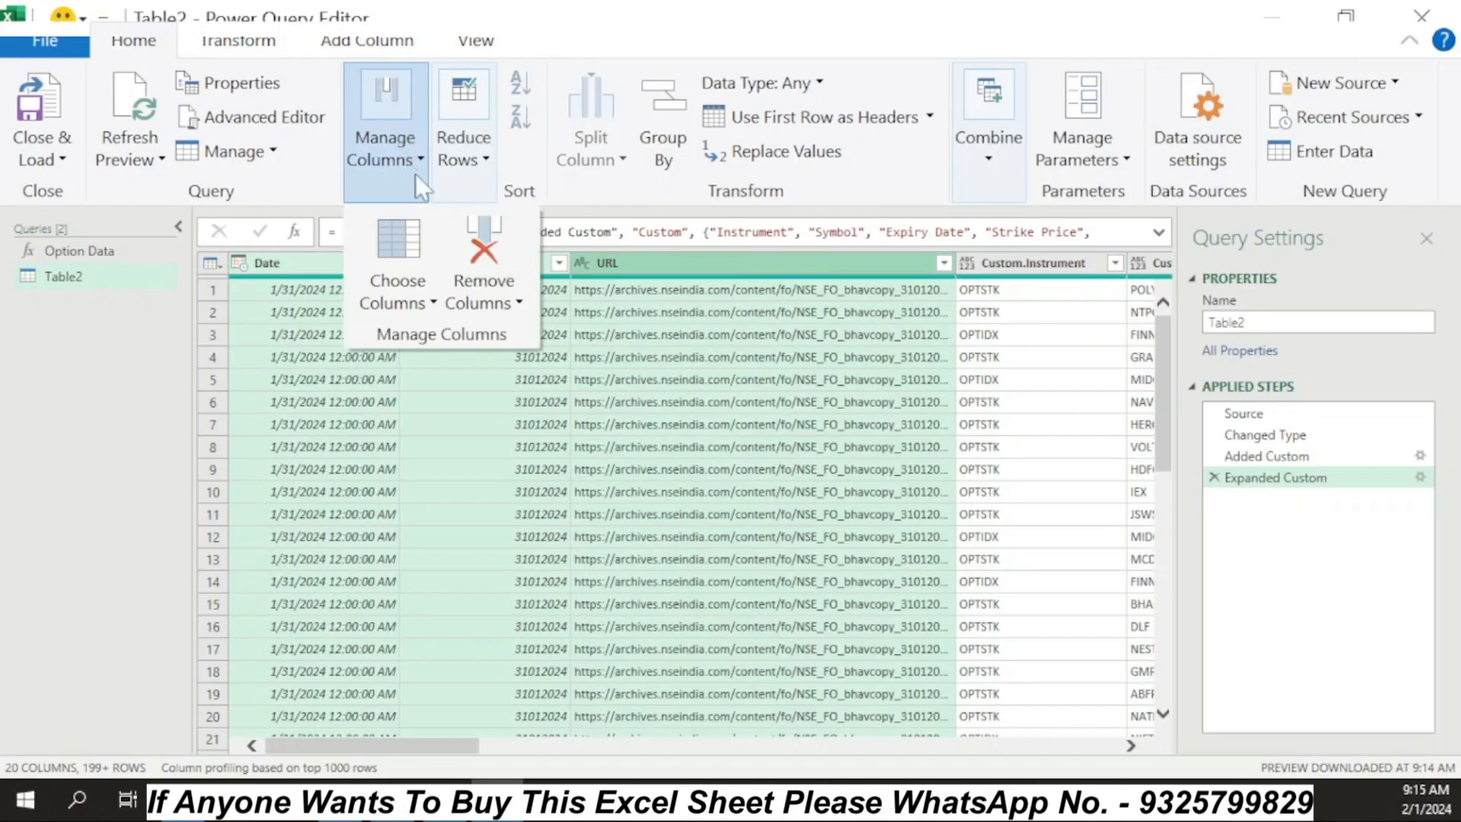
{"action": "left_click", "coordinate": [485, 248]}
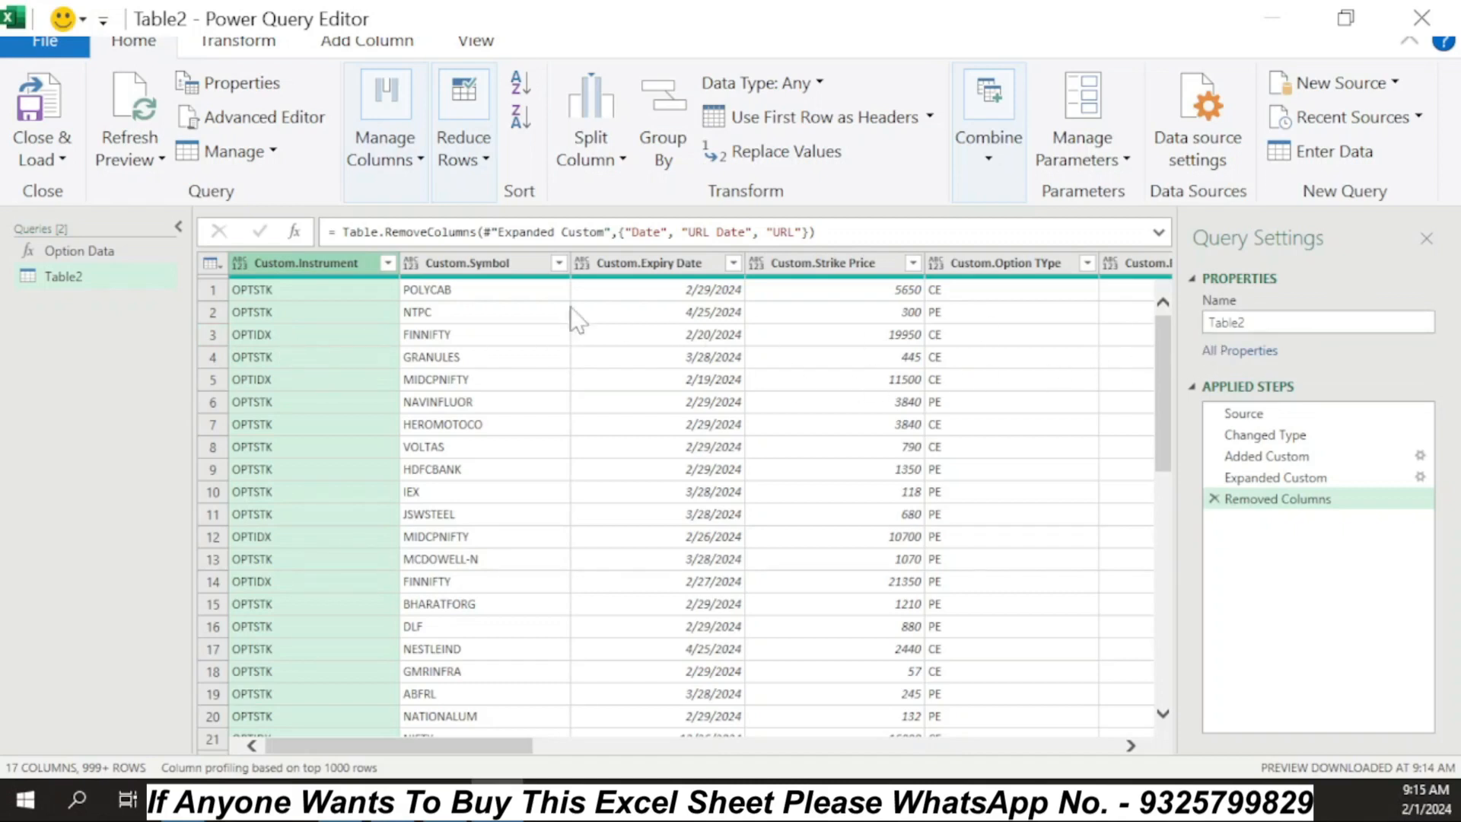
Rename the Table2 query as His_Option_Data
{"action": "left_click", "coordinate": [61, 277]}
{"action": "double_click", "coordinate": [61, 277]}
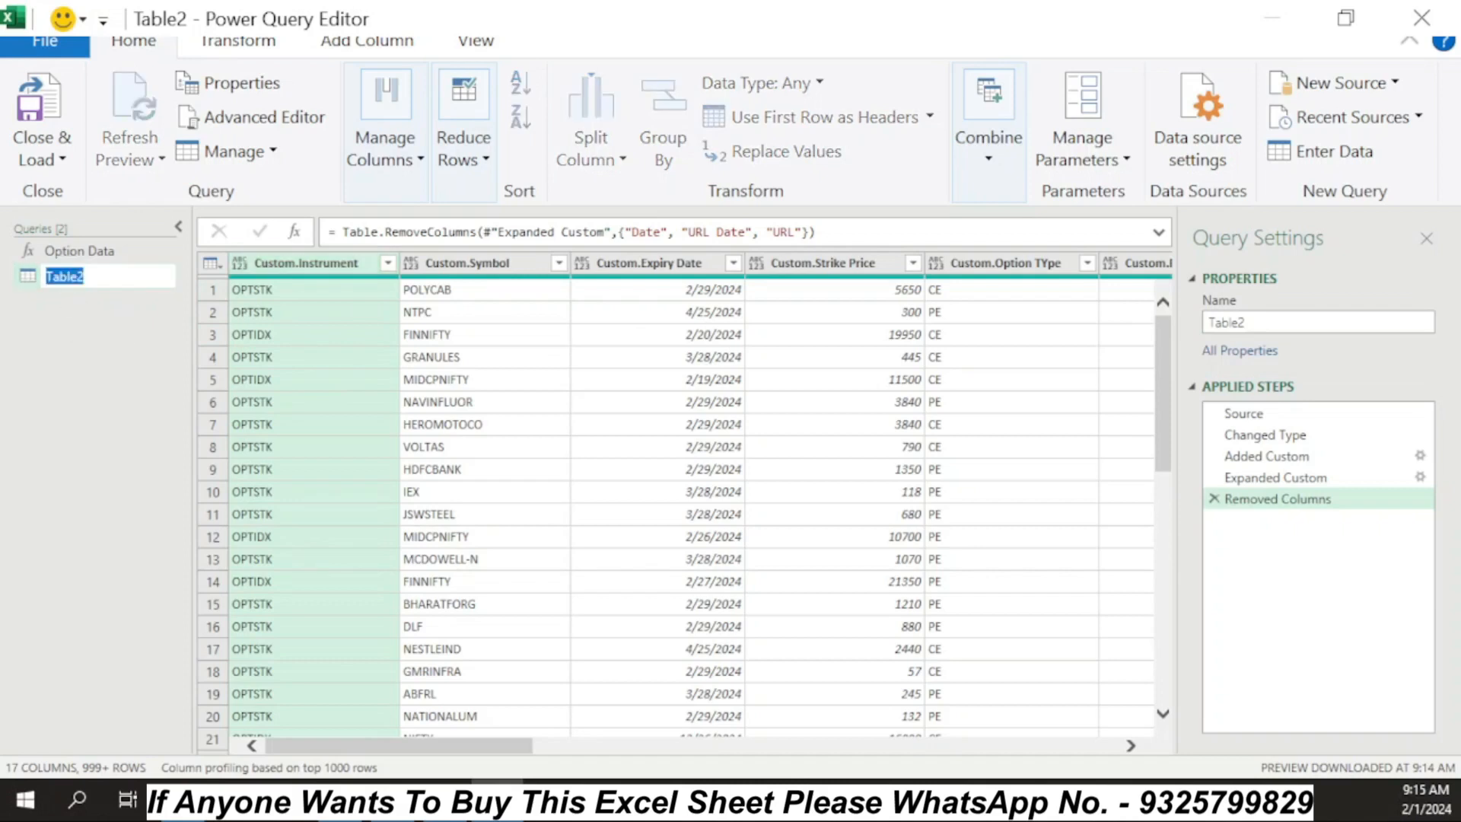
{"action": "type", "text": "Derivitive"}
{"action": "key", "text": "BackSpace"}
{"action": "key", "text": "BackSpace"}
{"action": "key", "text": "BackSpace"}
{"action": "key", "text": "BackSpace"}
{"action": "key", "text": "BackSpace"}
{"action": "key", "text": "BackSpace"}
{"action": "key", "text": "BackSpace"}
{"action": "key", "text": "BackSpace"}
{"action": "key", "text": "BackSpace"}
{"action": "key", "text": "BackSpace"}
{"action": "type", "text": "His_Option_Data"}
{"action": "left_click", "coordinate": [97, 307]}
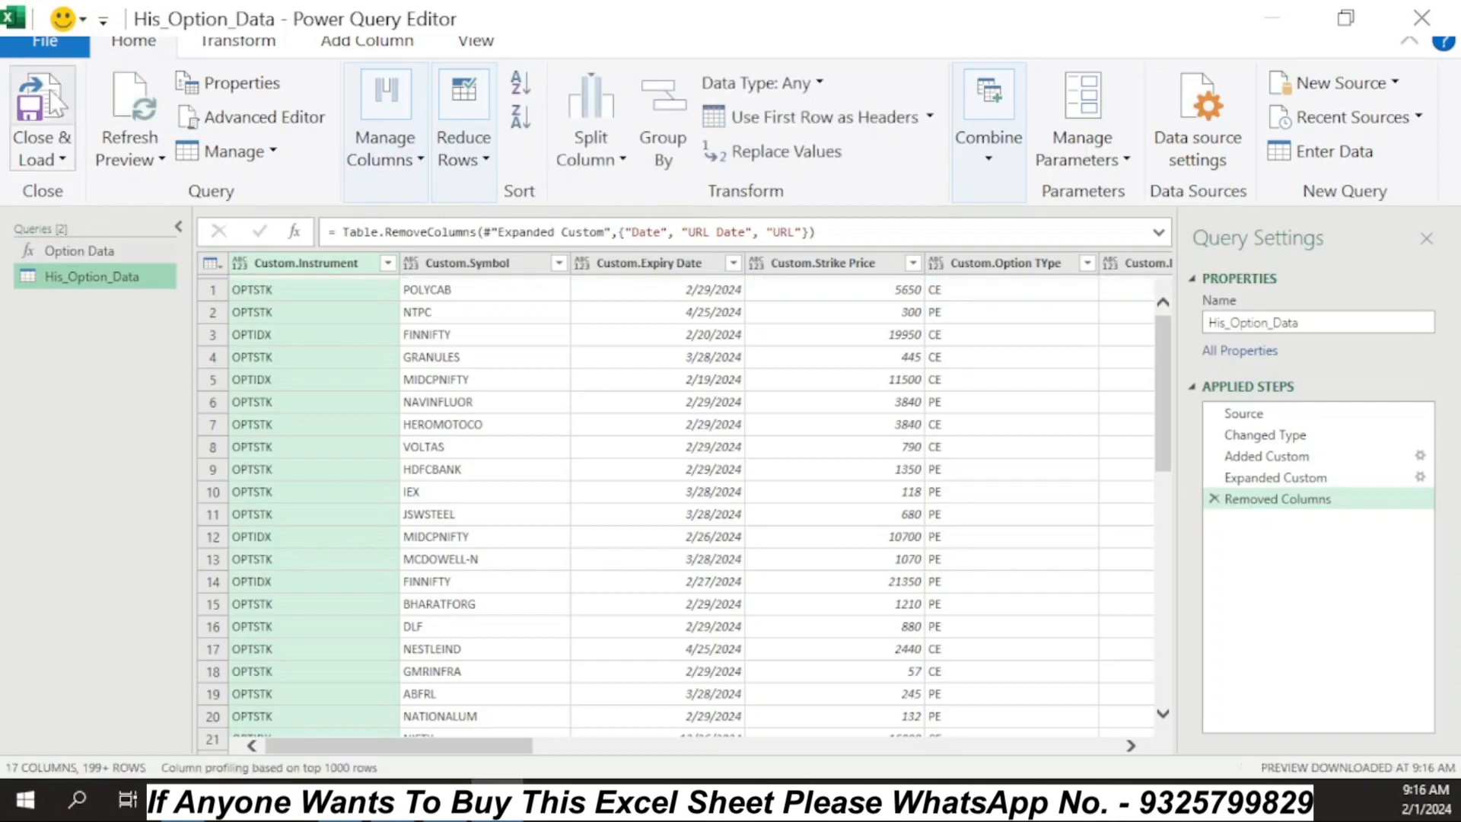
Close the query editor and load His_Option_Data as a connection only, adding the data to the Data Model
{"action": "left_click", "coordinate": [61, 162]}
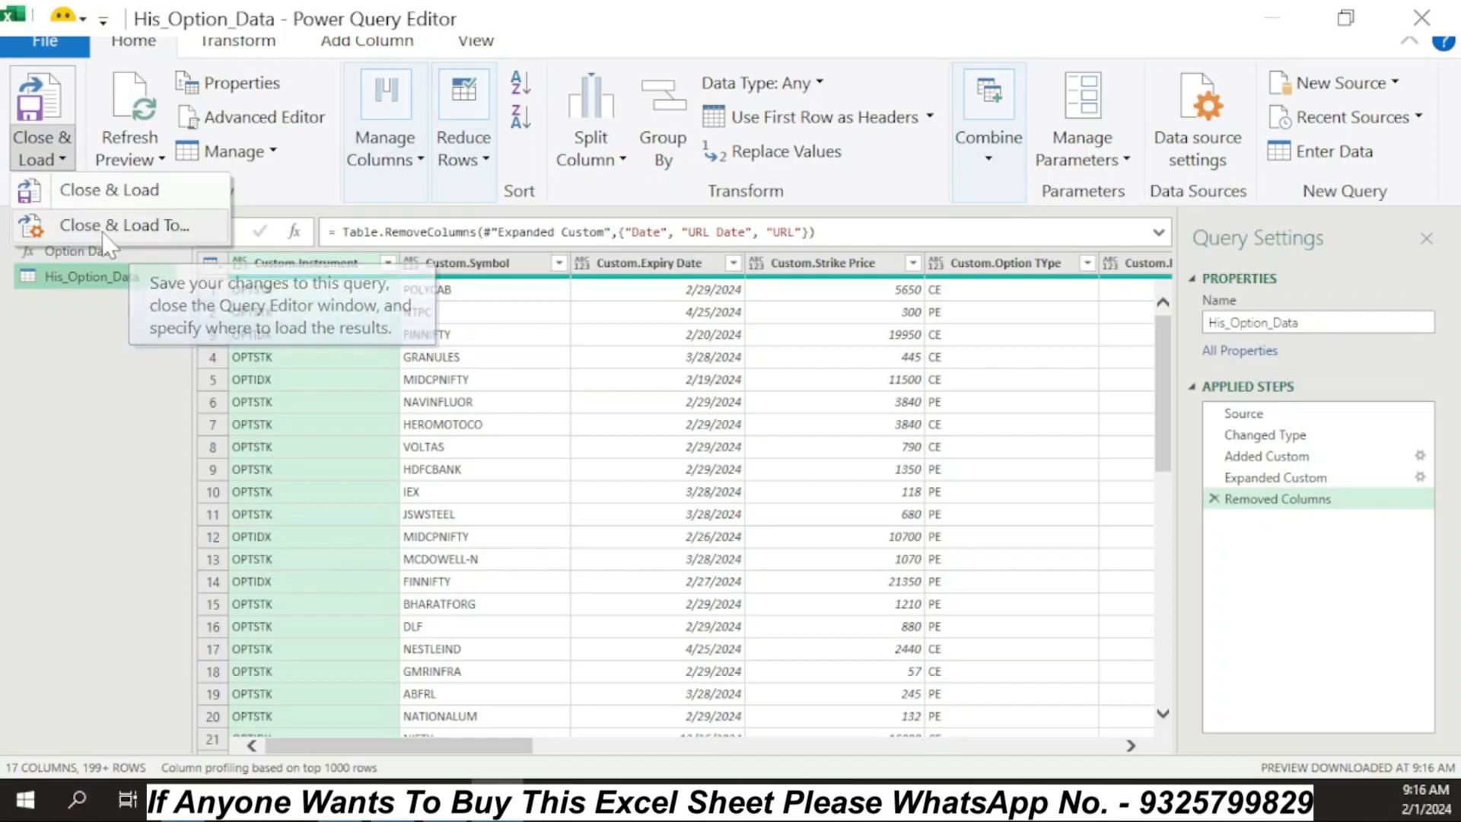
{"action": "left_click", "coordinate": [166, 227]}
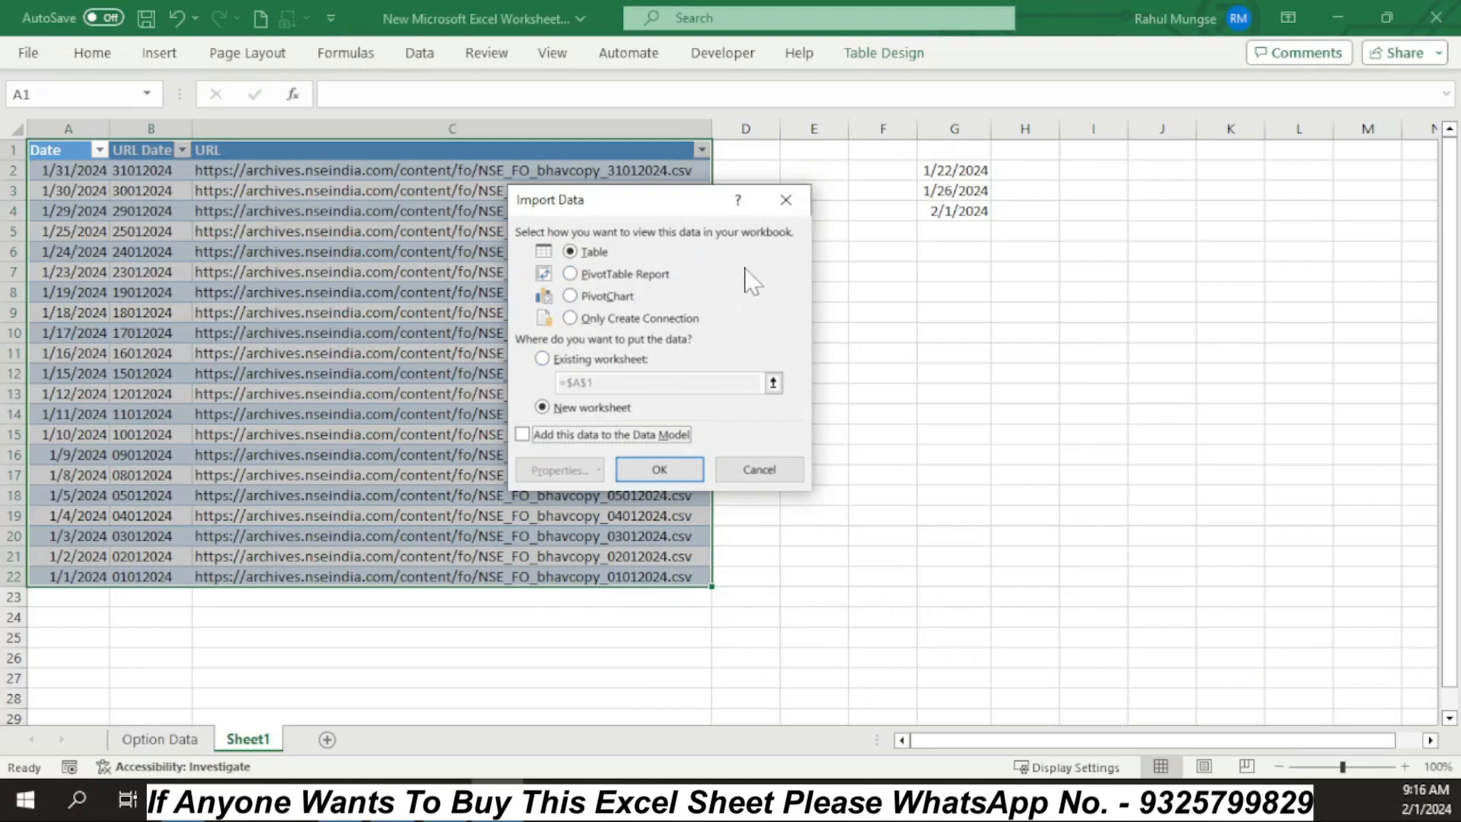
{"action": "left_click", "coordinate": [577, 323]}
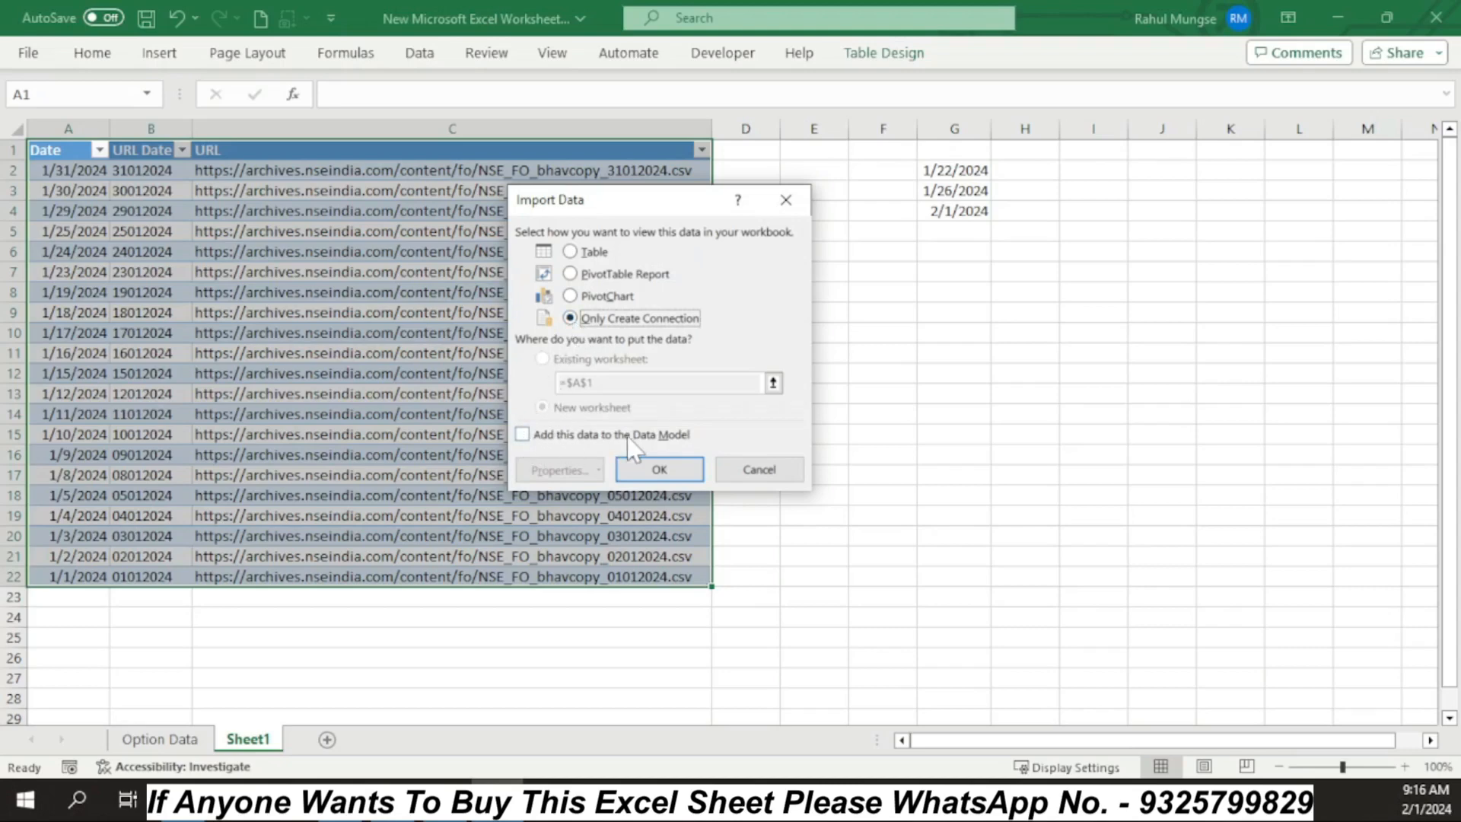
{"action": "left_click", "coordinate": [524, 435]}
{"action": "left_click", "coordinate": [659, 469]}
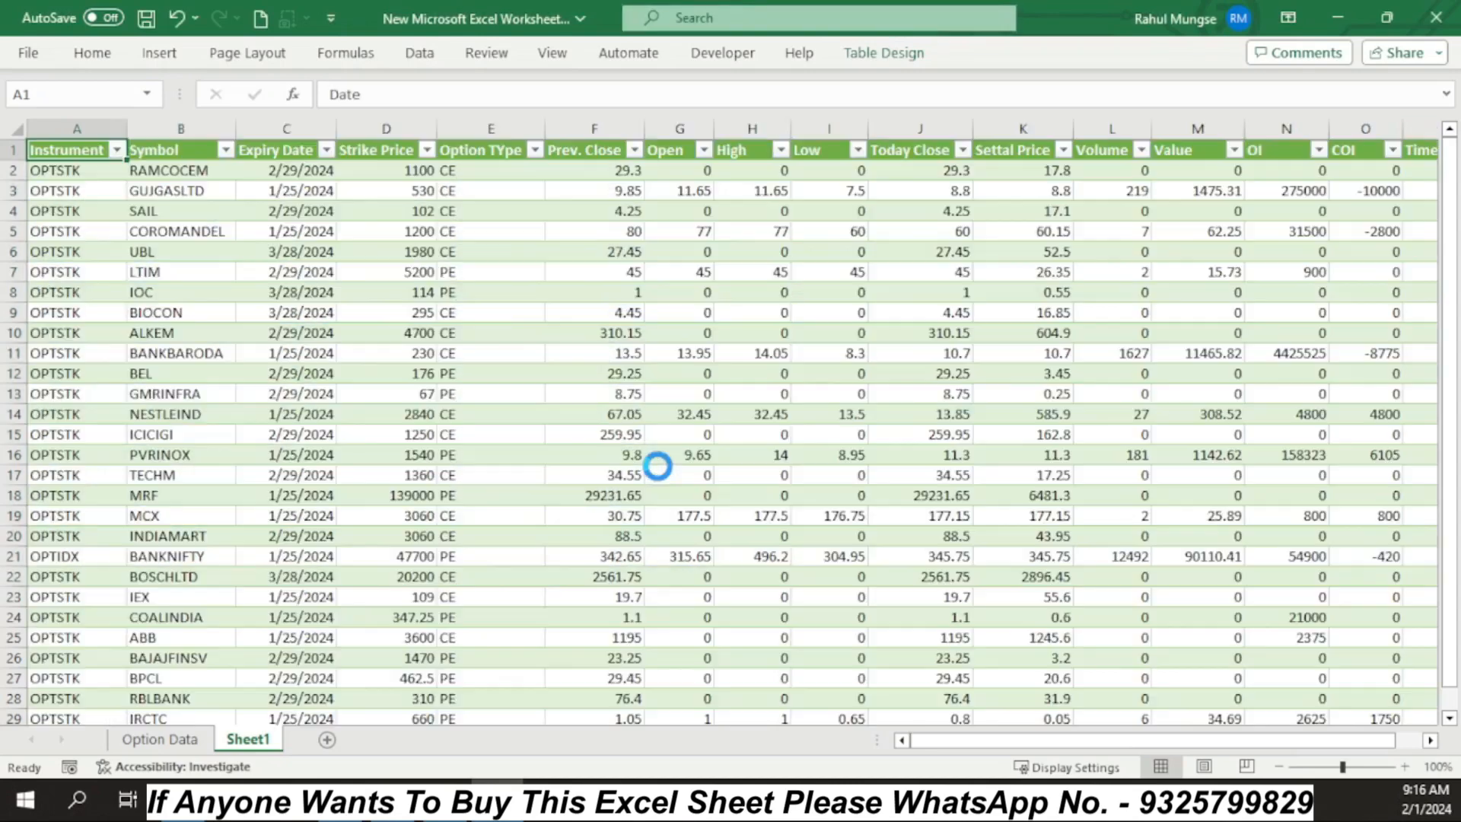